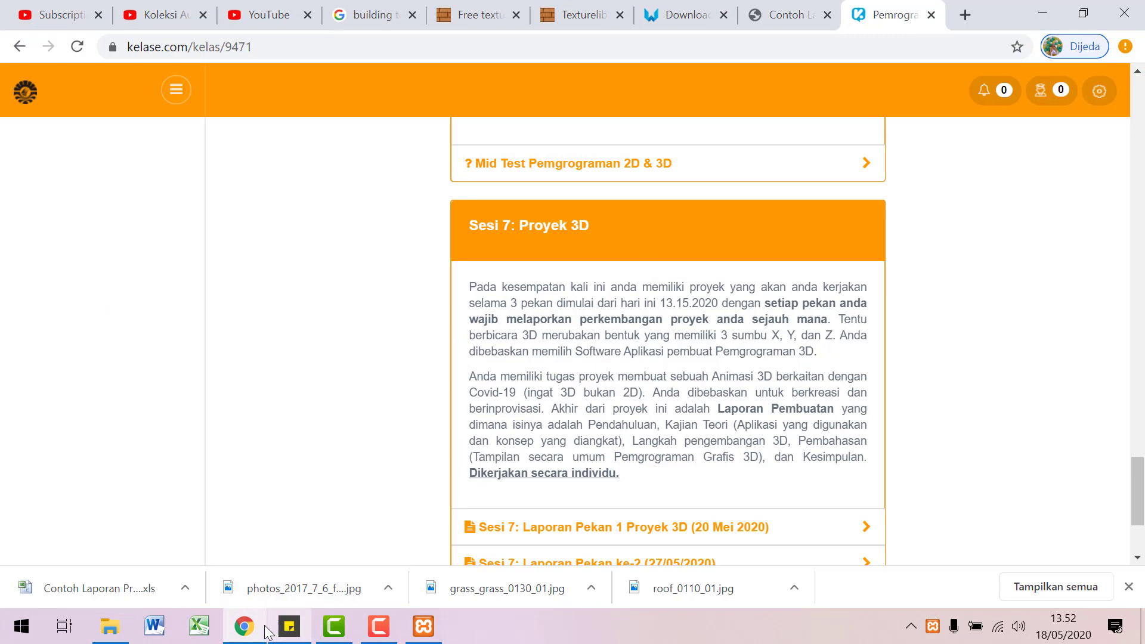
# Step: Open a new Chrome window via the taskbar icon's 'Jendela baru' option
pyautogui.click(249, 634)
pyautogui.rightClick(249, 634)
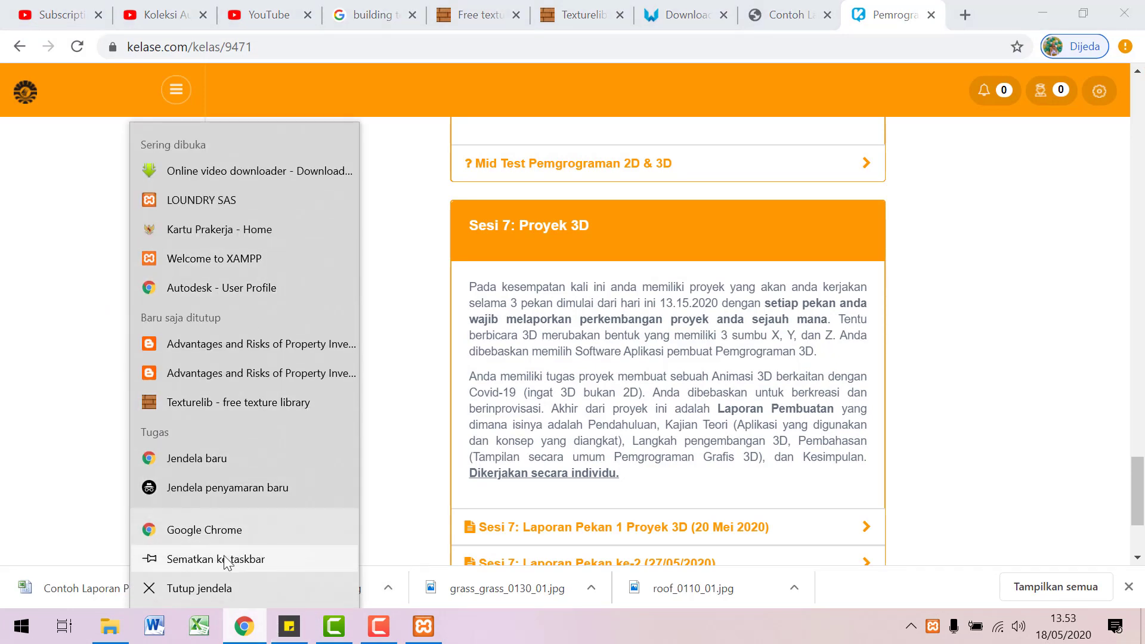
pyautogui.click(222, 460)
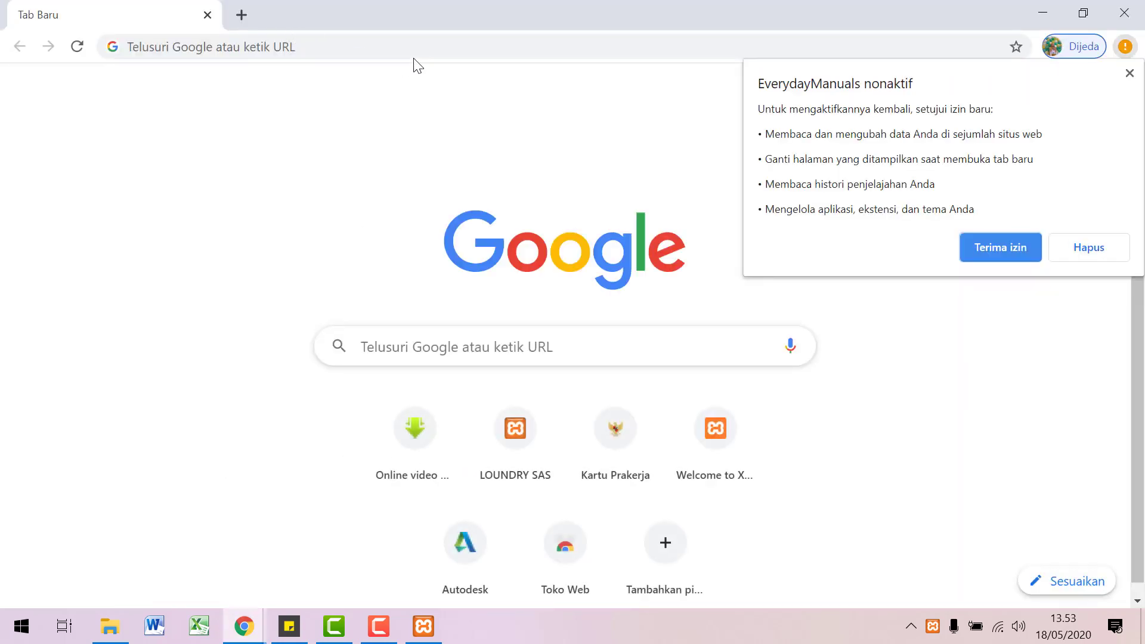
# Step: Remove the disabled EverydayManuals extension, then go to localhost and open phpMyAdmin
pyautogui.click(1095, 247)
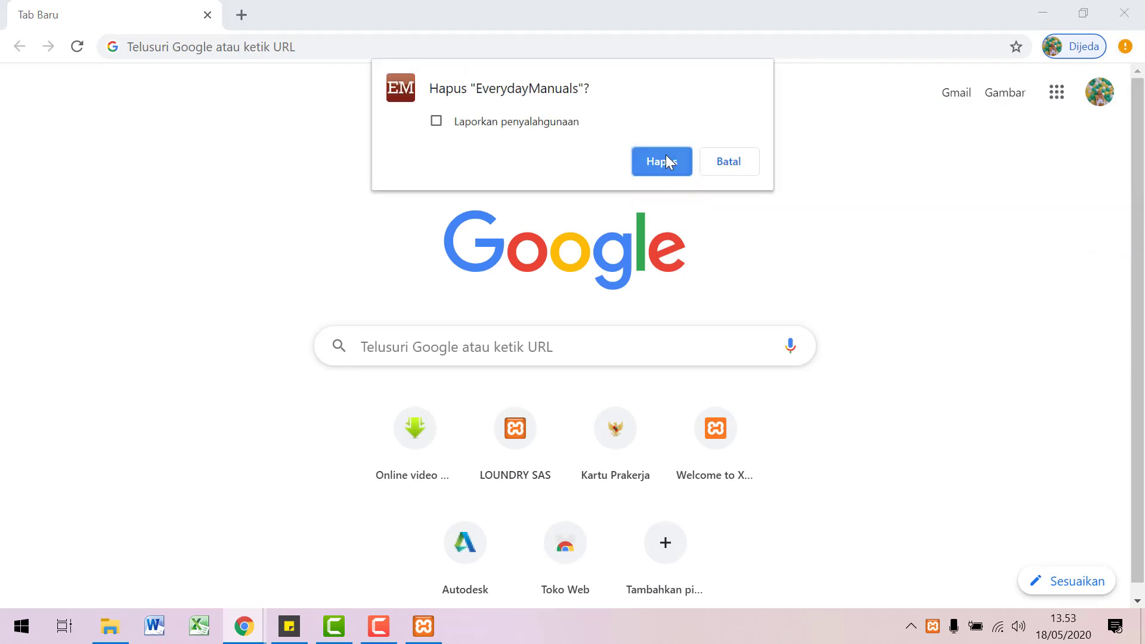
pyautogui.click(662, 161)
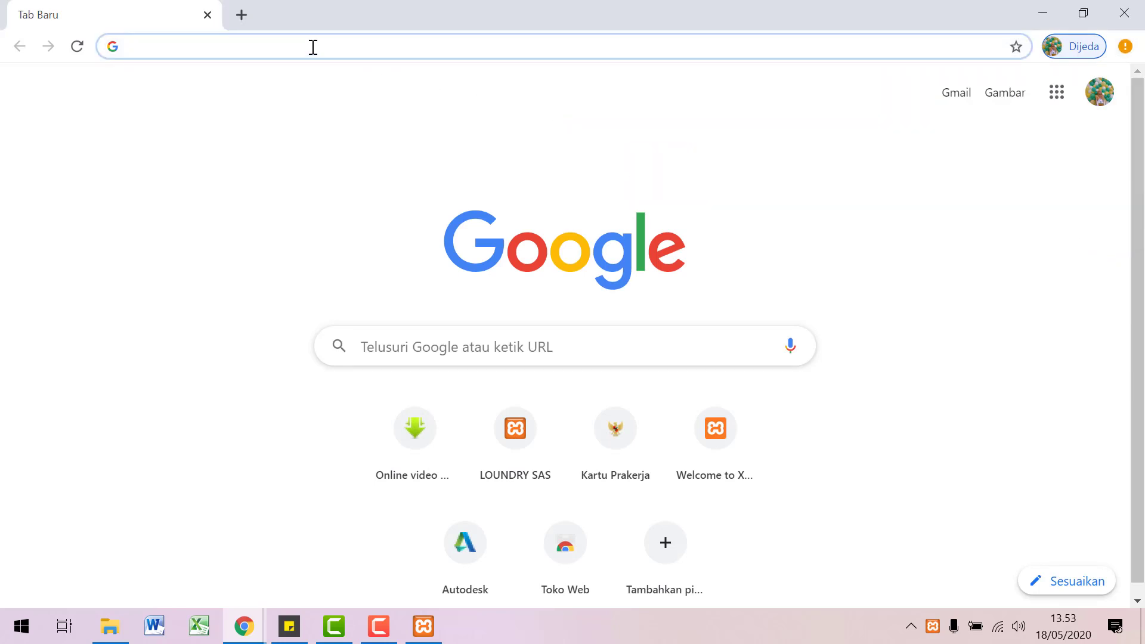
pyautogui.write('loc')
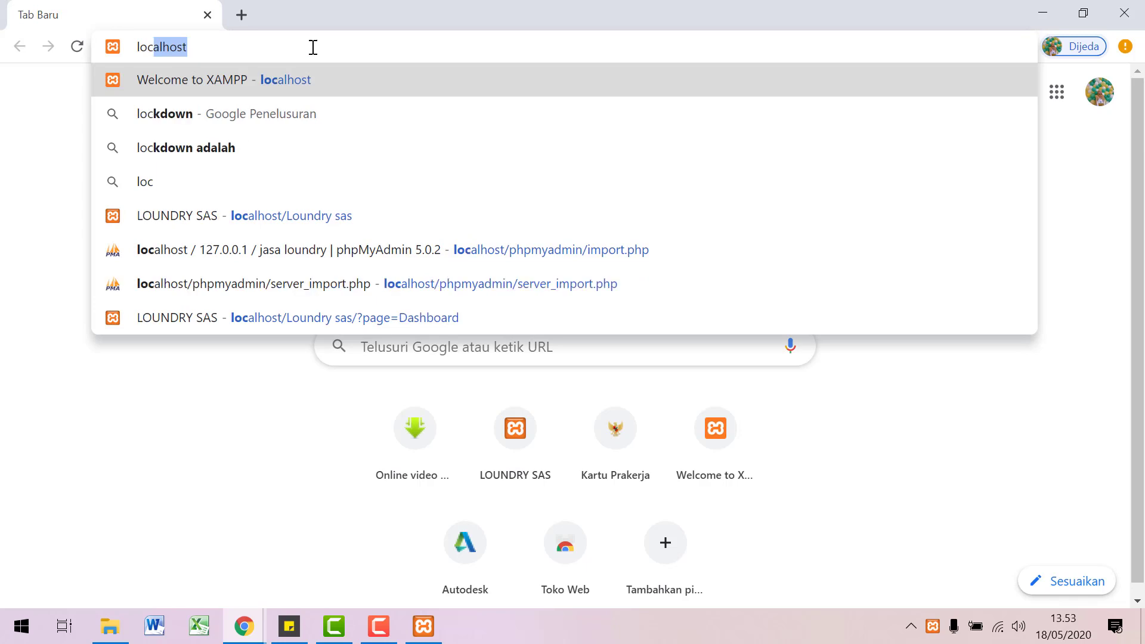
pyautogui.write('alhost')
pyautogui.press('Return')
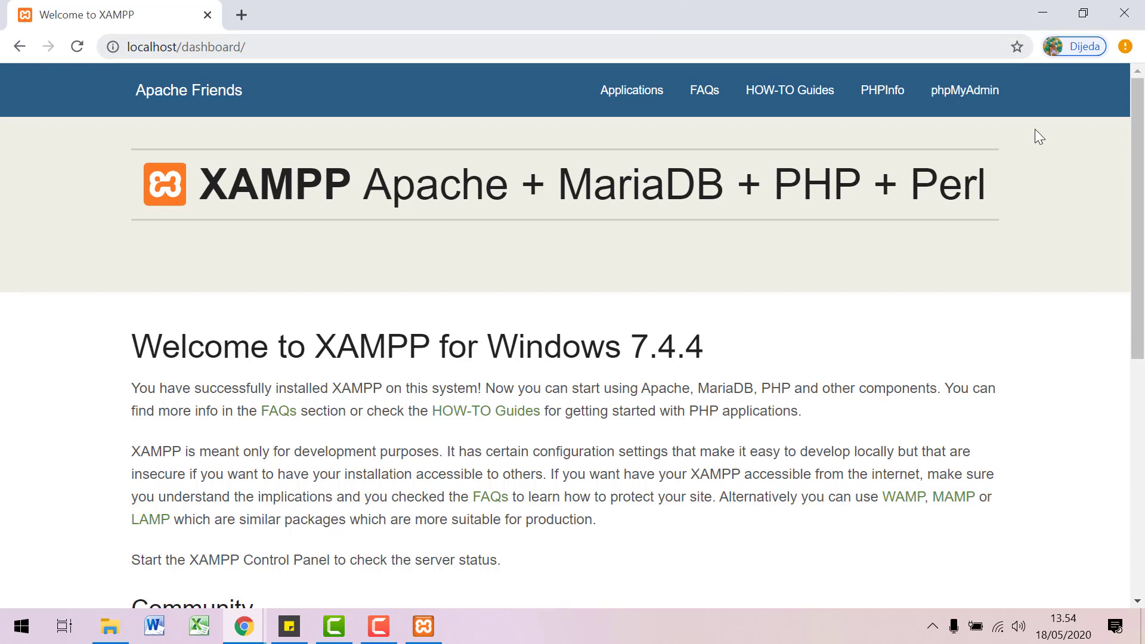
pyautogui.click(969, 104)
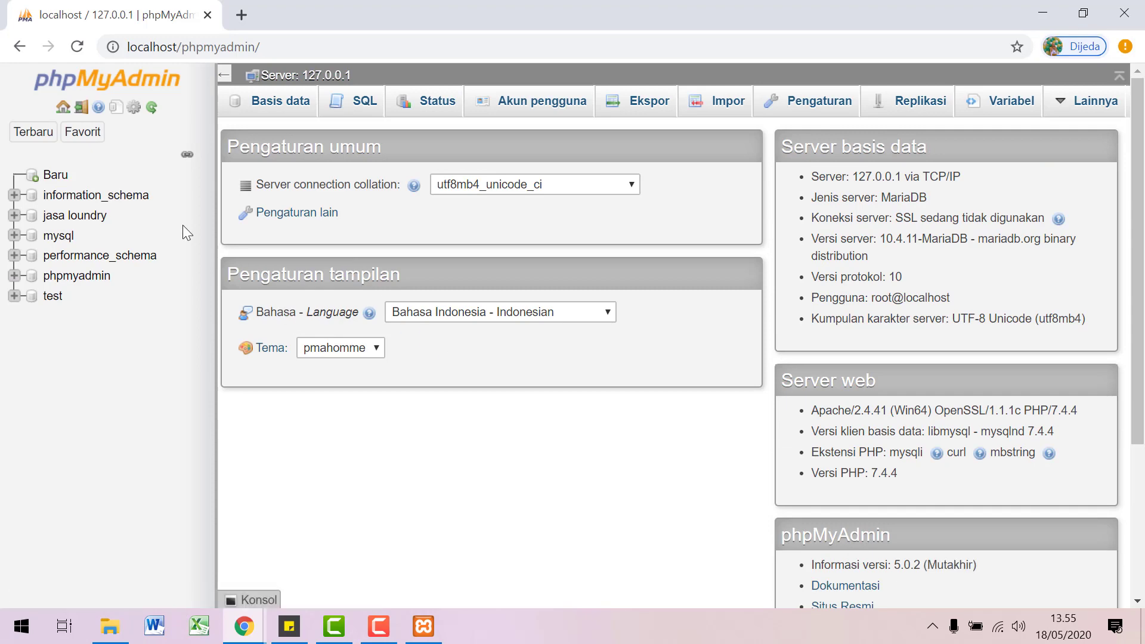
# Step: Create a new database named 'penjualan'
pyautogui.click(53, 175)
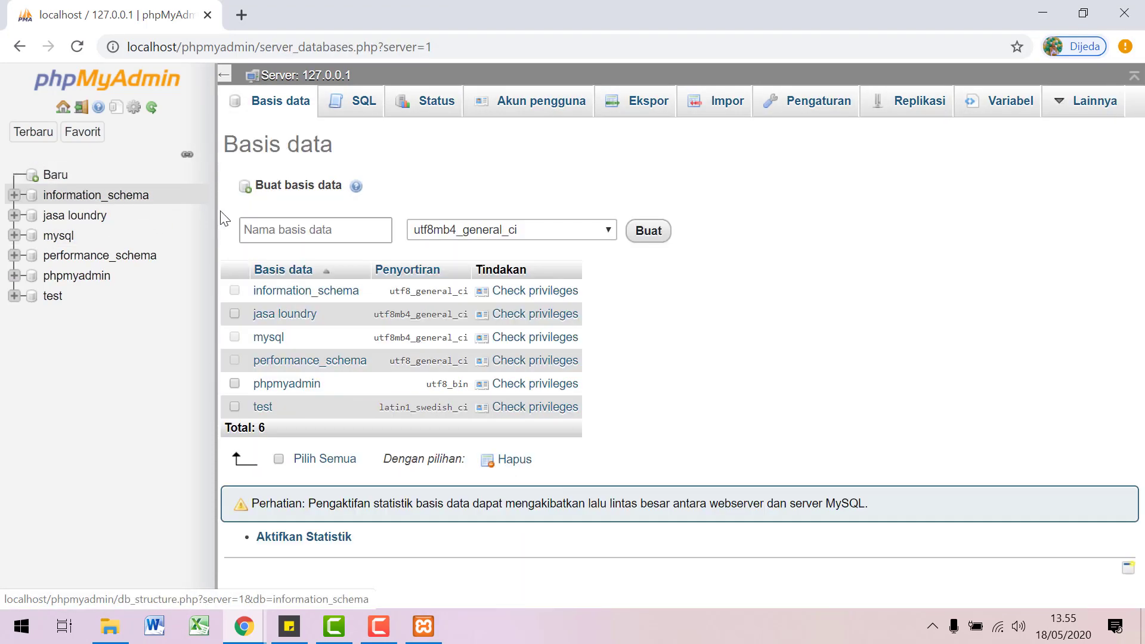
pyautogui.click(314, 233)
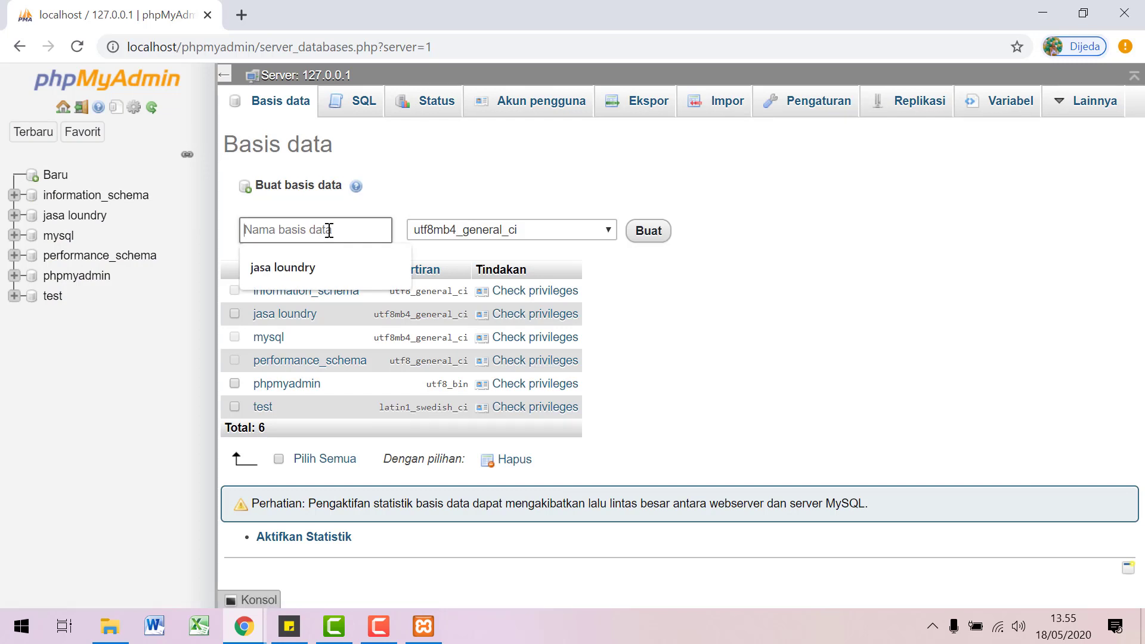
pyautogui.write('penjualan')
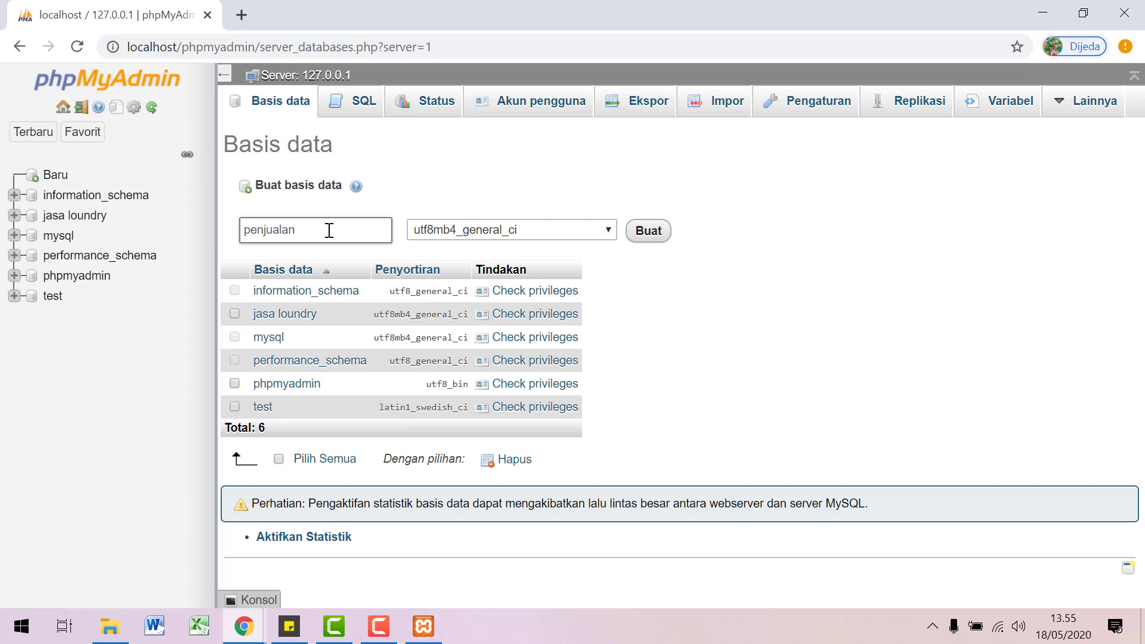
pyautogui.click(656, 238)
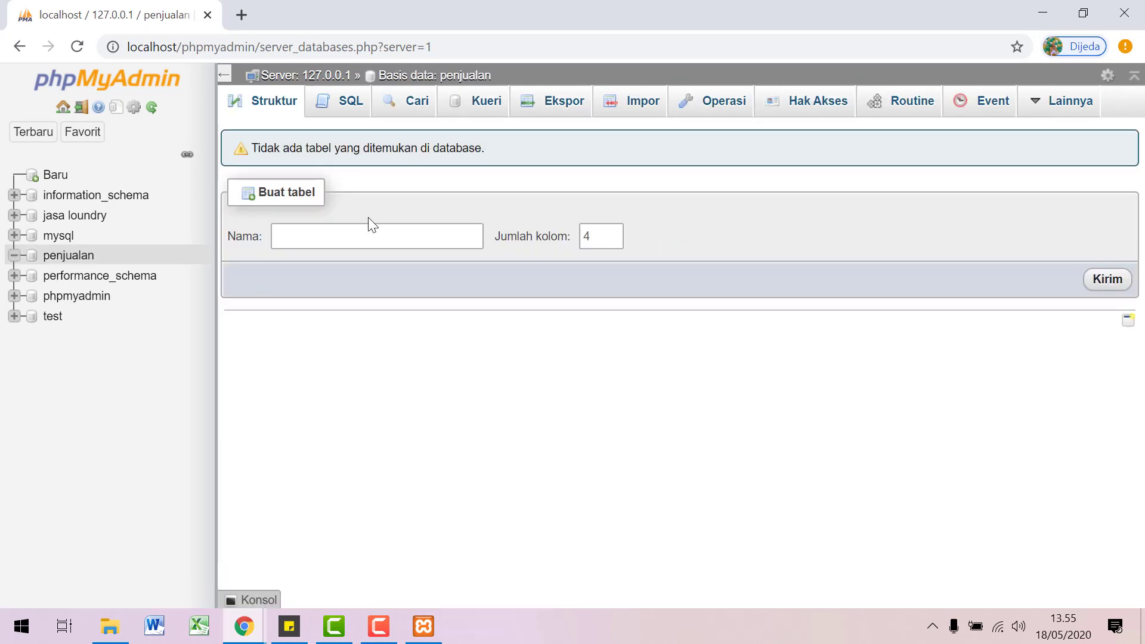
# Step: Start a new table 'tb_barang' with 6 columns
pyautogui.click(354, 236)
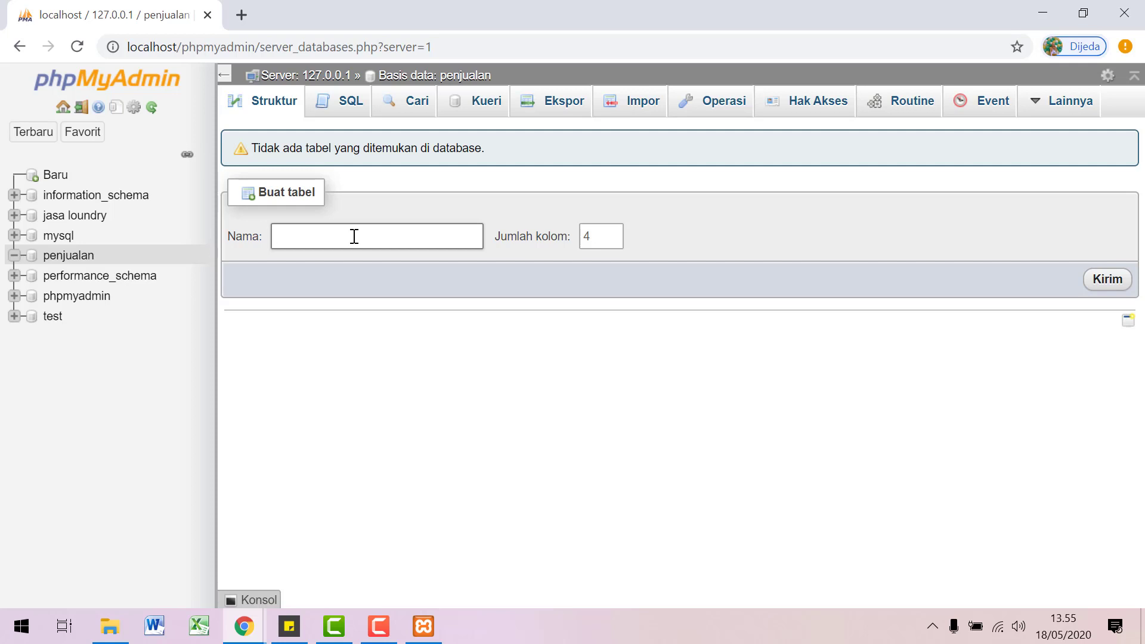
pyautogui.write('tb_barang')
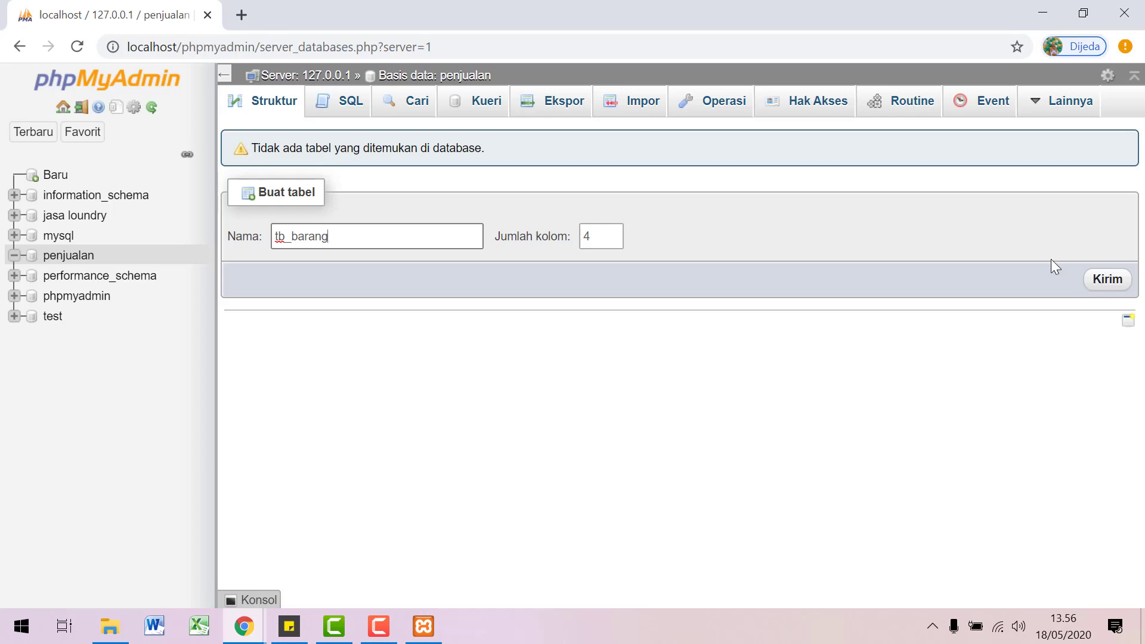
pyautogui.click(611, 233)
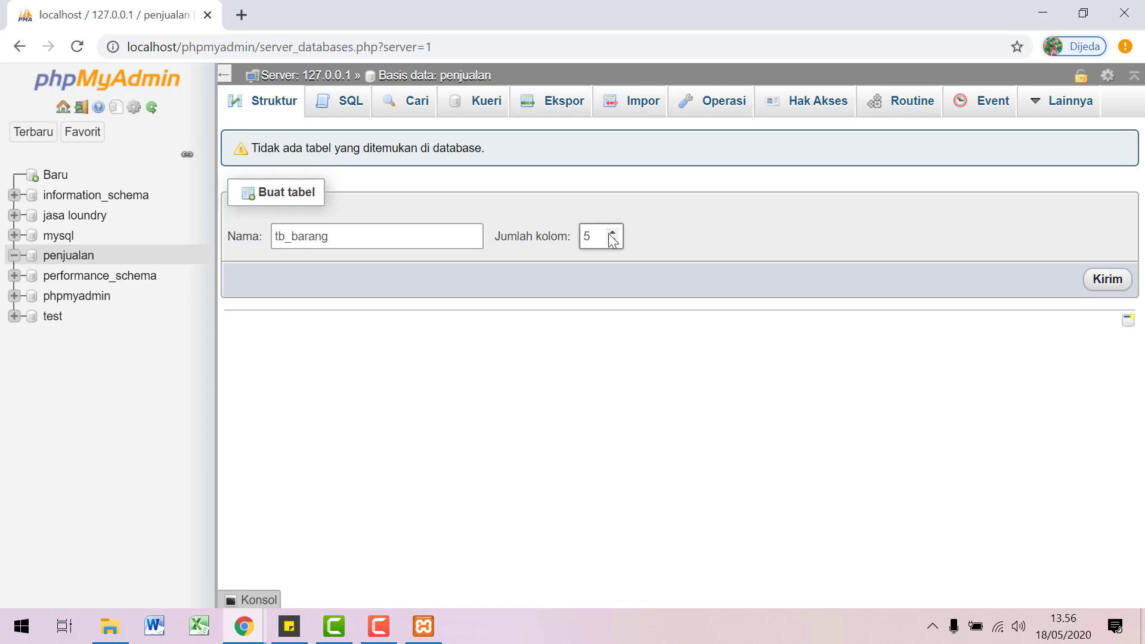
pyautogui.click(1100, 283)
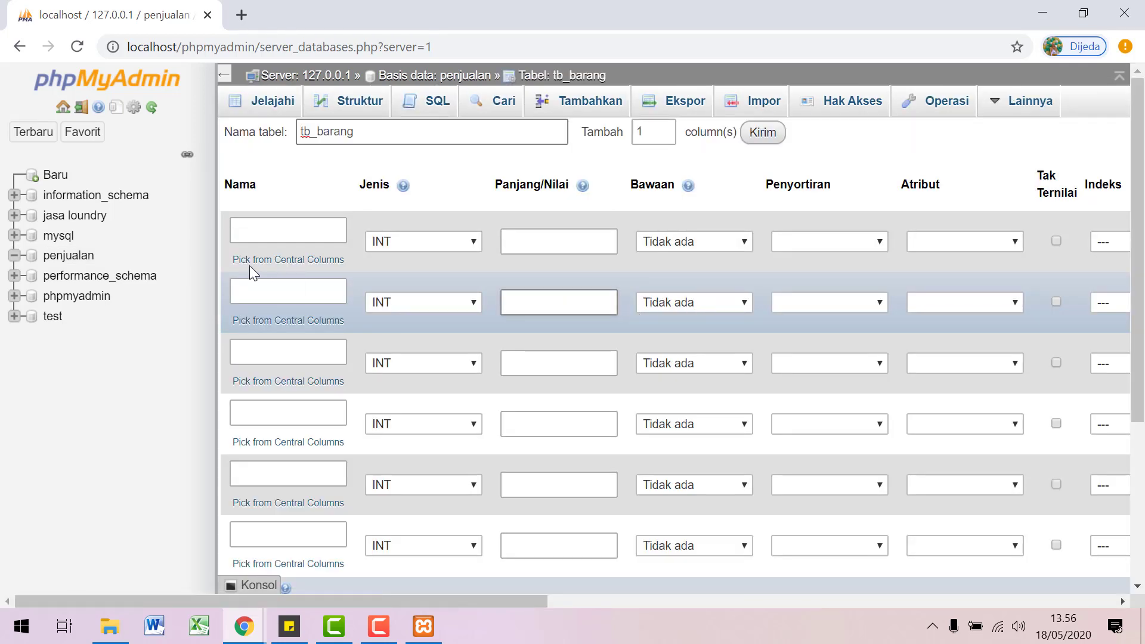
pyautogui.click(256, 237)
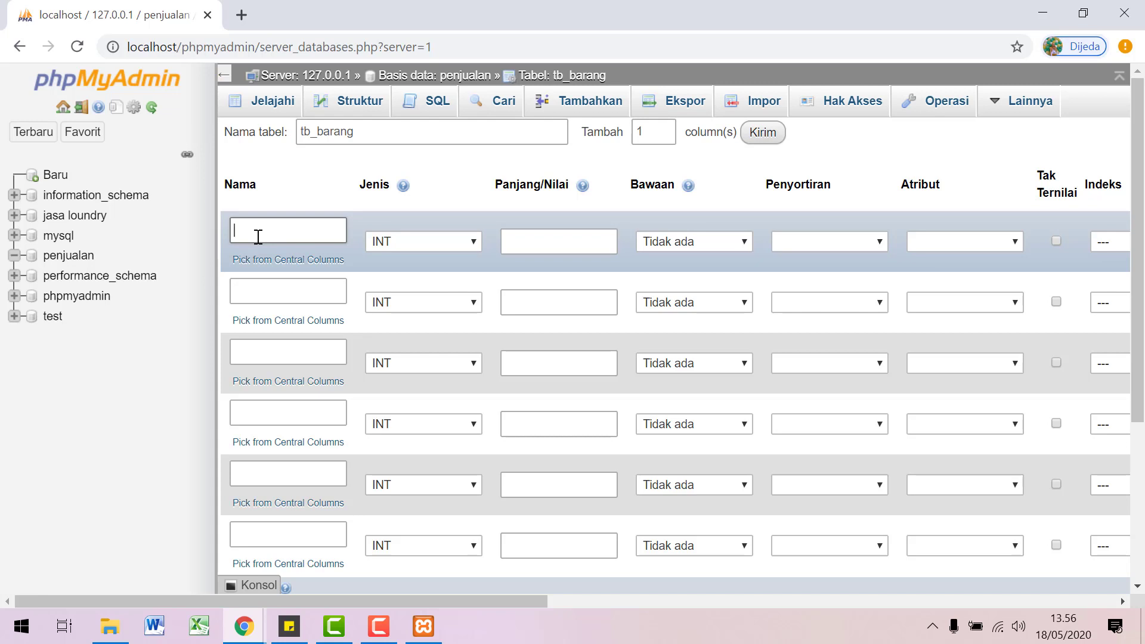
# Step: Name the columns kd_barang, nm_barang, satuan, jml_beli, harga_beli and harga_jual
pyautogui.write('kd_barang')
pyautogui.click(243, 296)
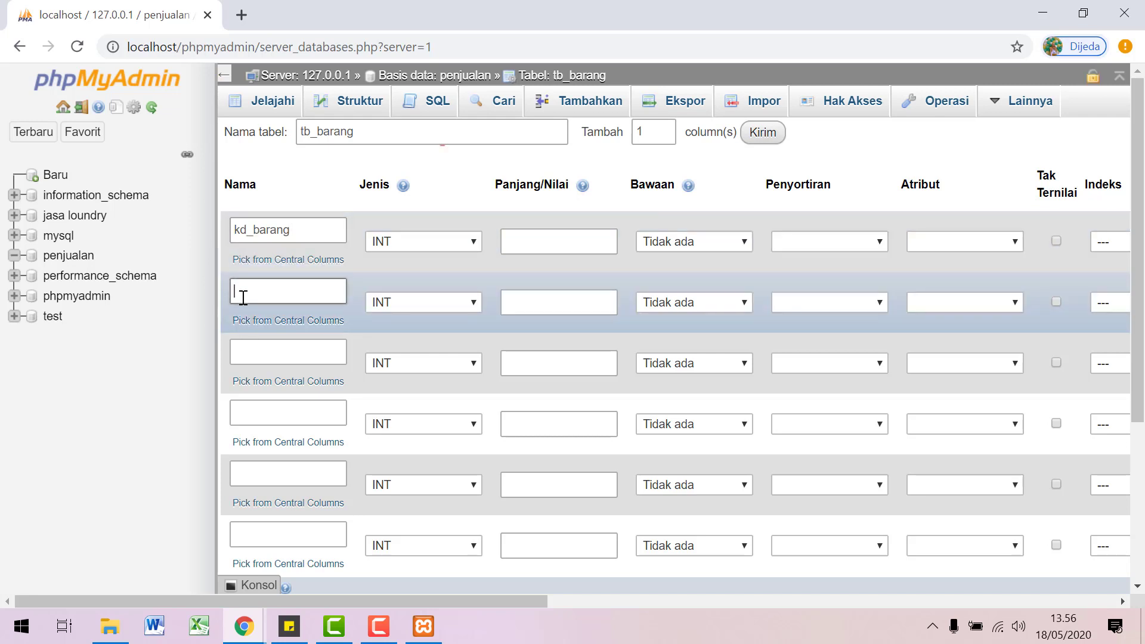
pyautogui.write('nm_barang')
pyautogui.click(273, 355)
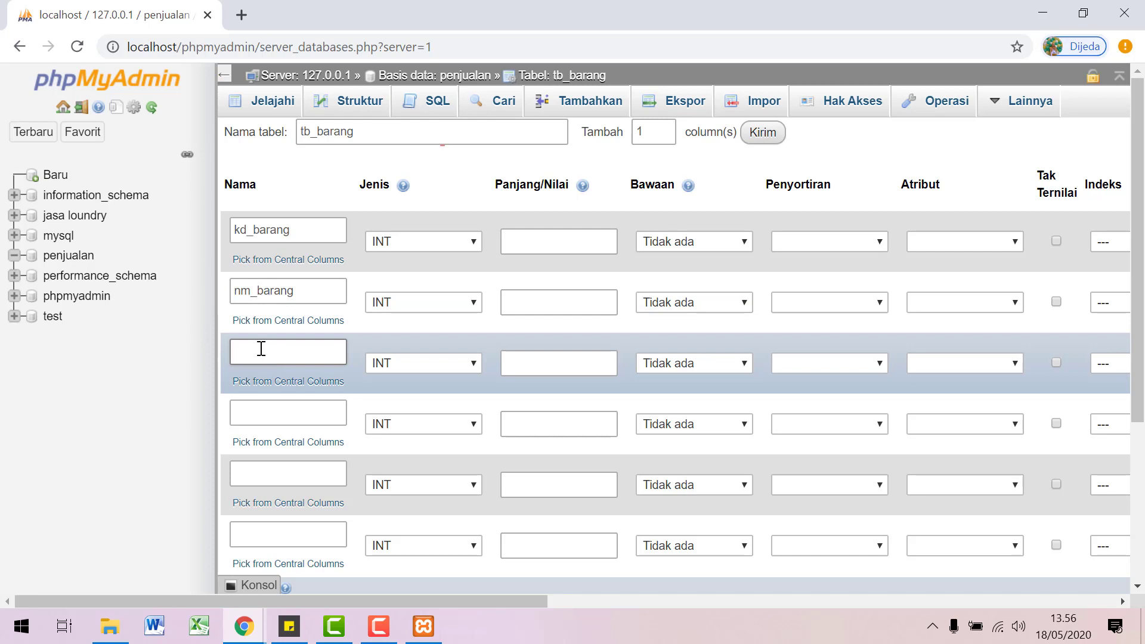
pyautogui.write('satuan')
pyautogui.click(264, 417)
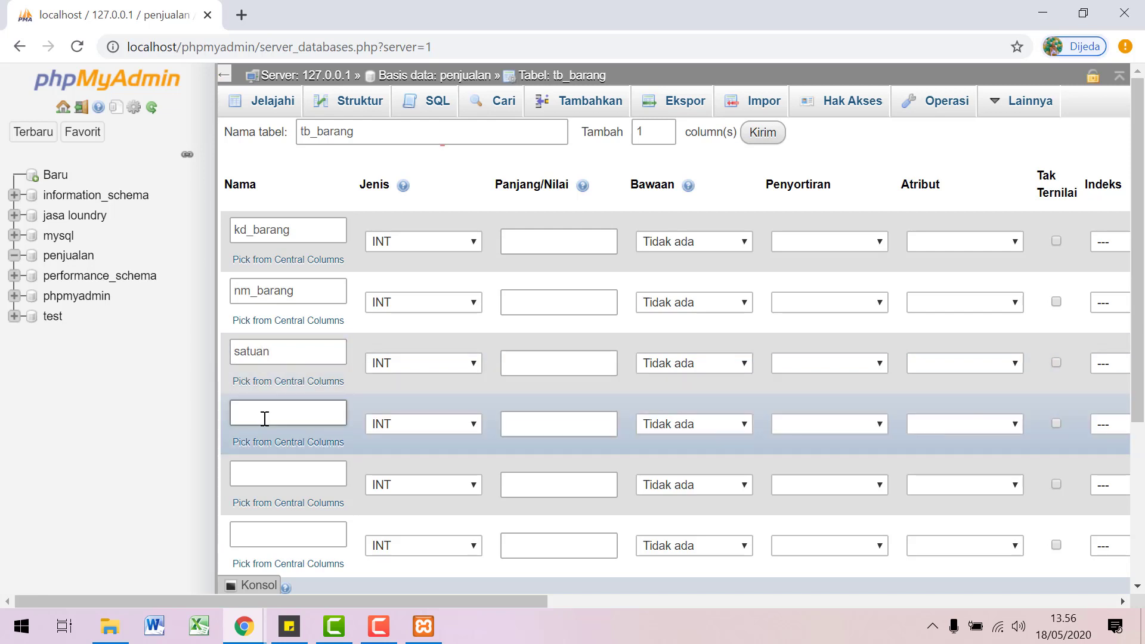
pyautogui.write('jml_beli')
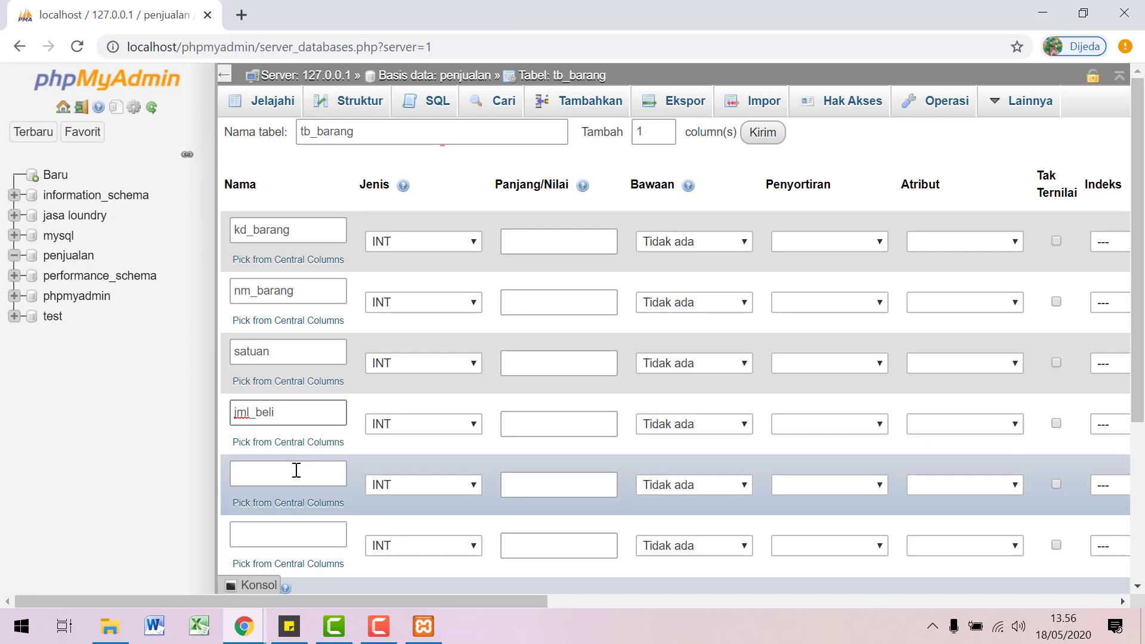
pyautogui.click(295, 471)
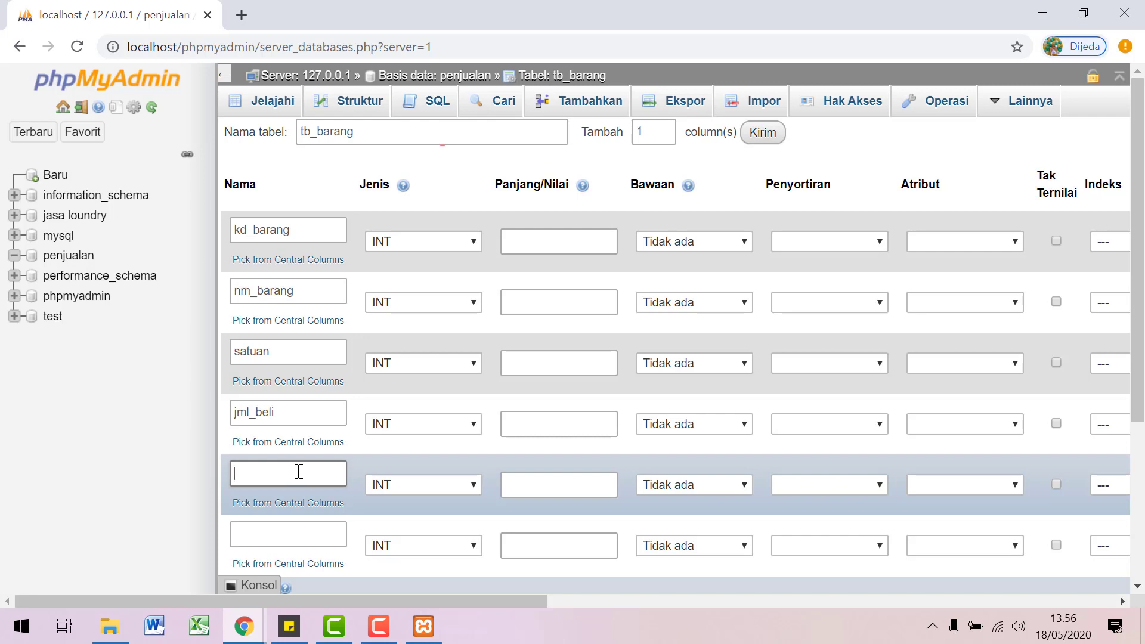
pyautogui.write('harga_beli')
pyautogui.click(274, 536)
pyautogui.write('ha')
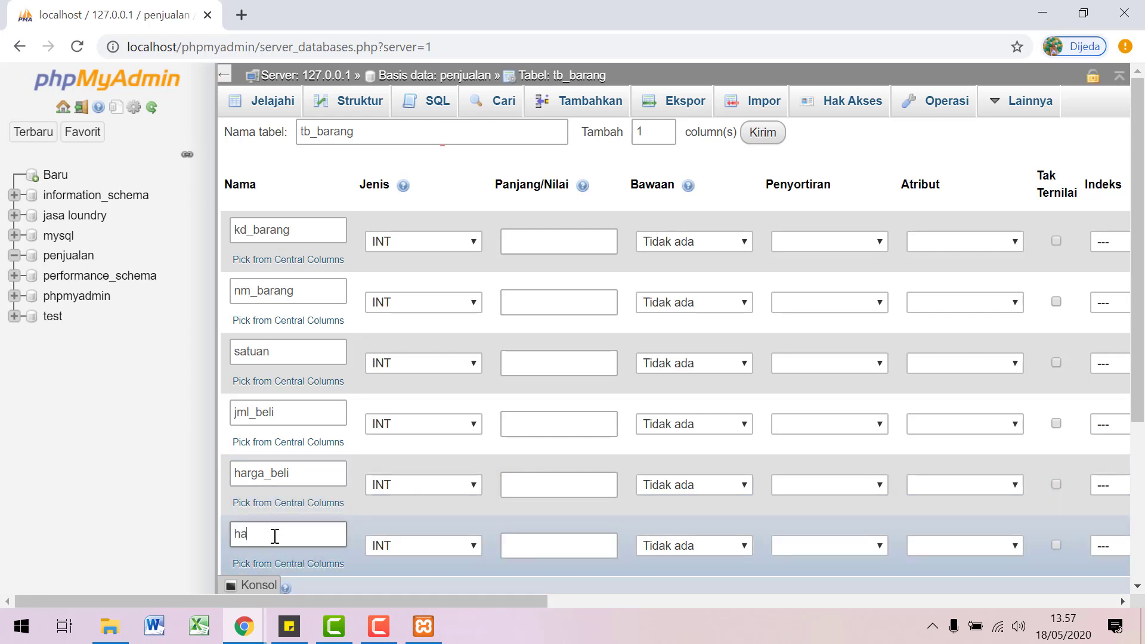
pyautogui.write('rga_jual')
# Step: Set harga_jual, harga_beli, satuan, nm_barang and kd_barang to VARCHAR, leaving jml_beli INT
pyautogui.click(464, 550)
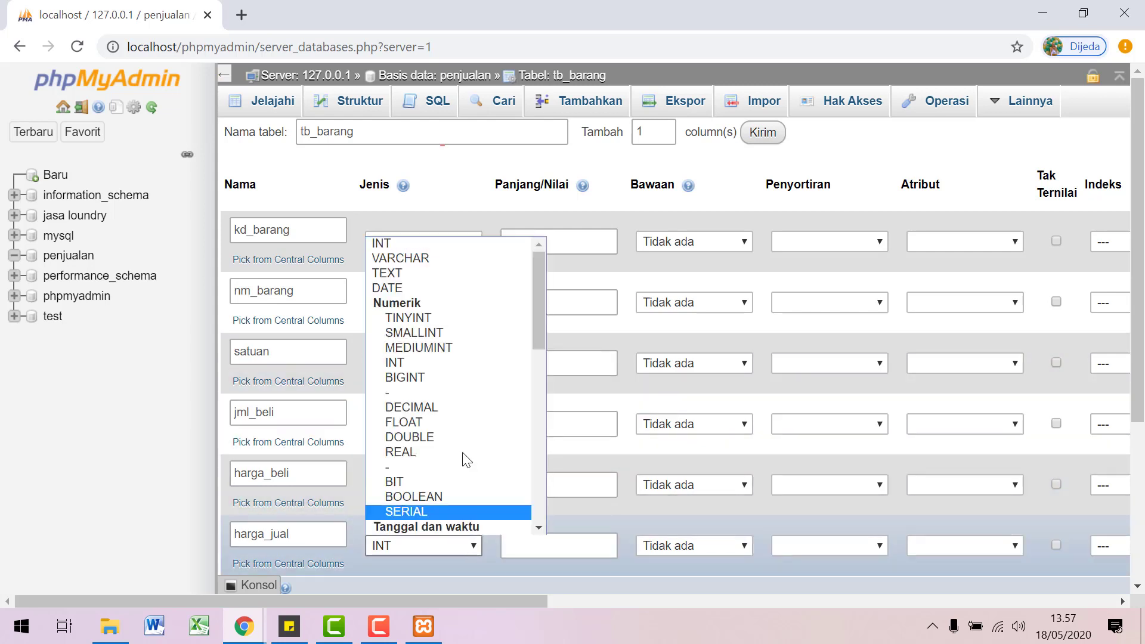
pyautogui.click(470, 259)
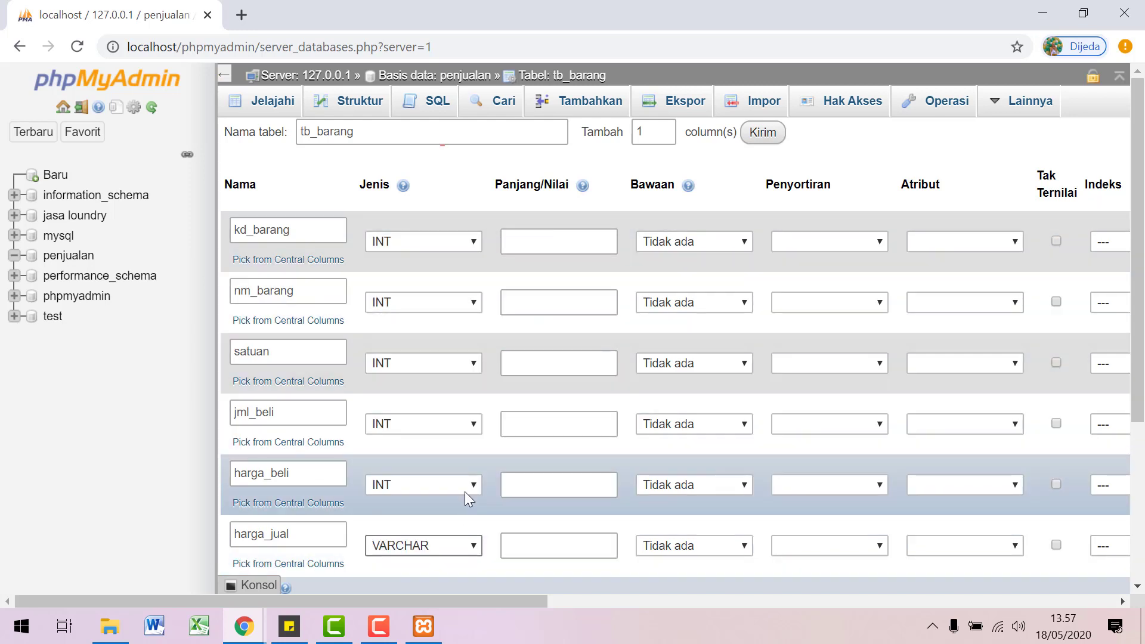
pyautogui.click(464, 490)
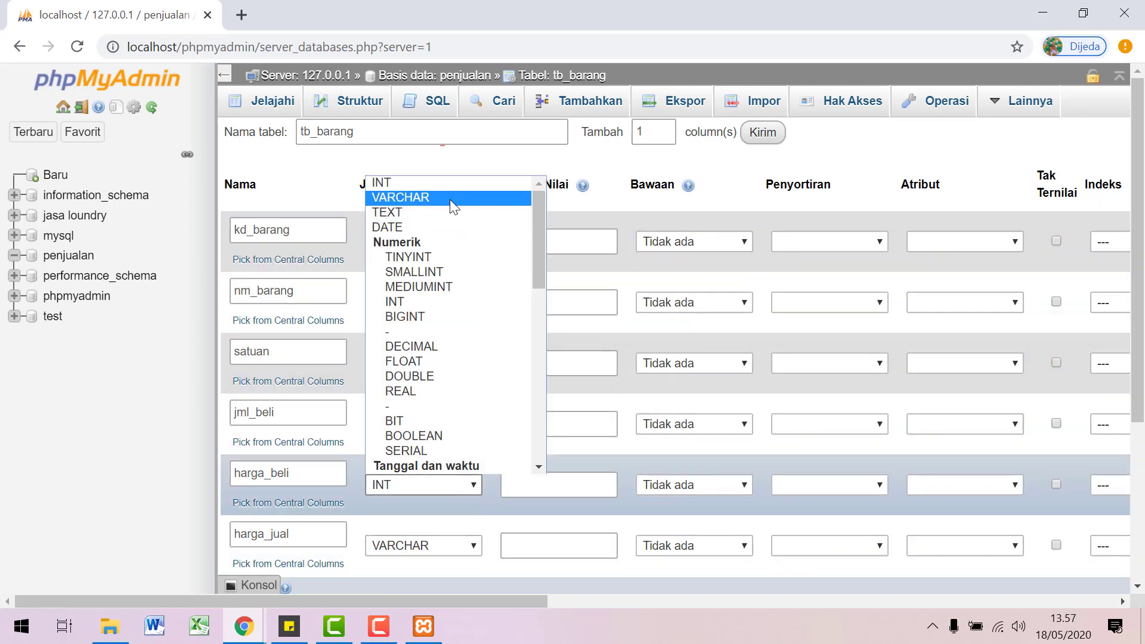
pyautogui.click(450, 199)
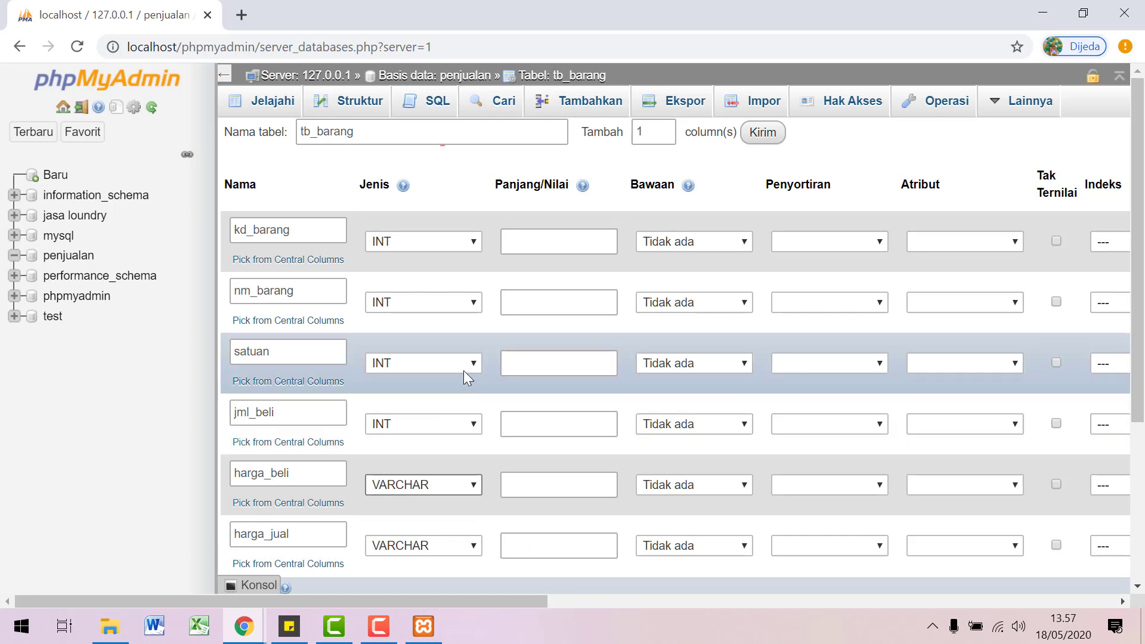
pyautogui.click(463, 365)
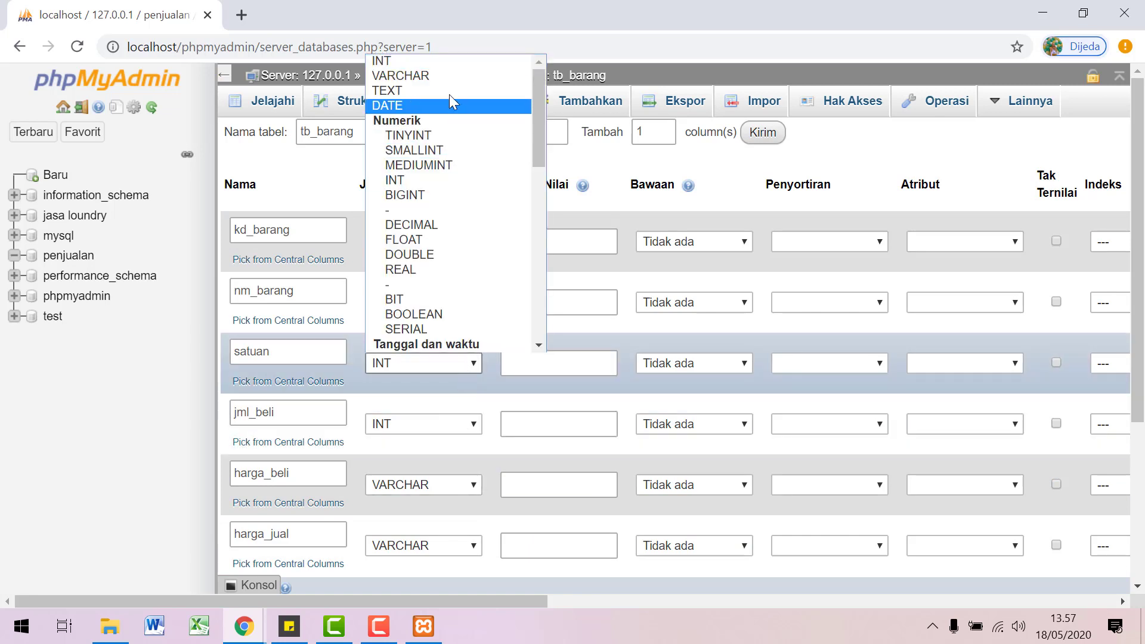
pyautogui.click(451, 77)
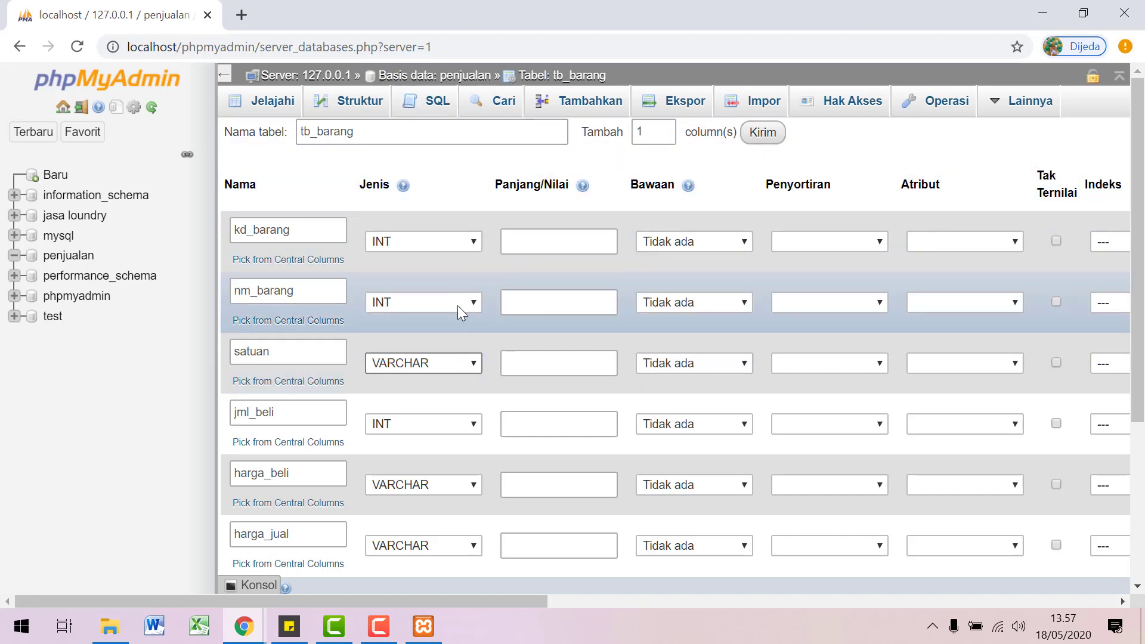
pyautogui.click(457, 304)
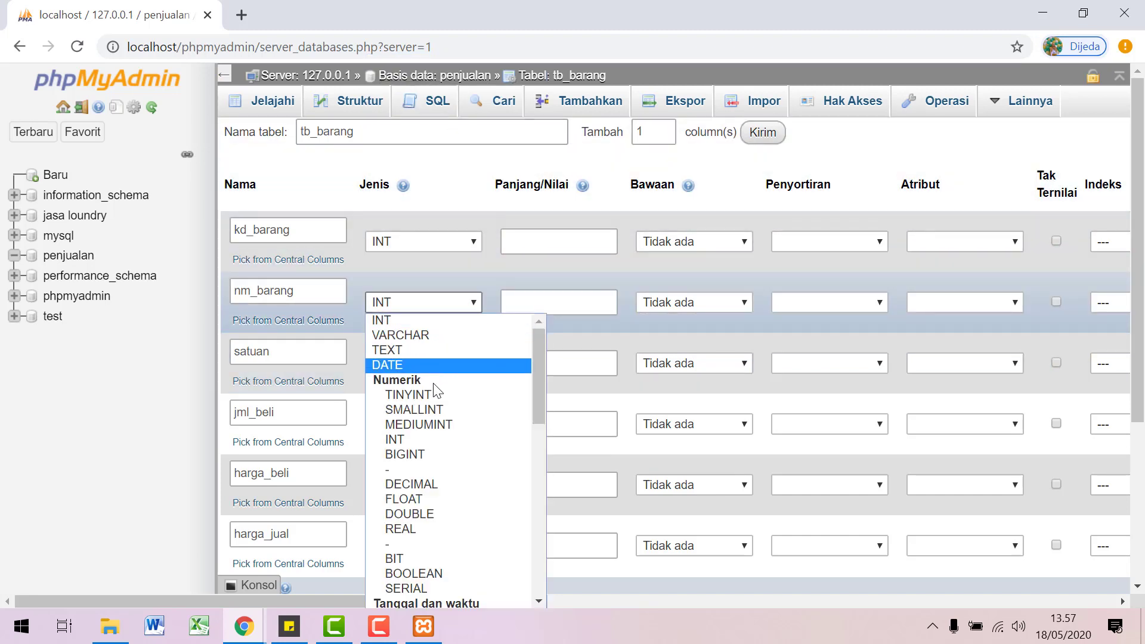
pyautogui.click(437, 334)
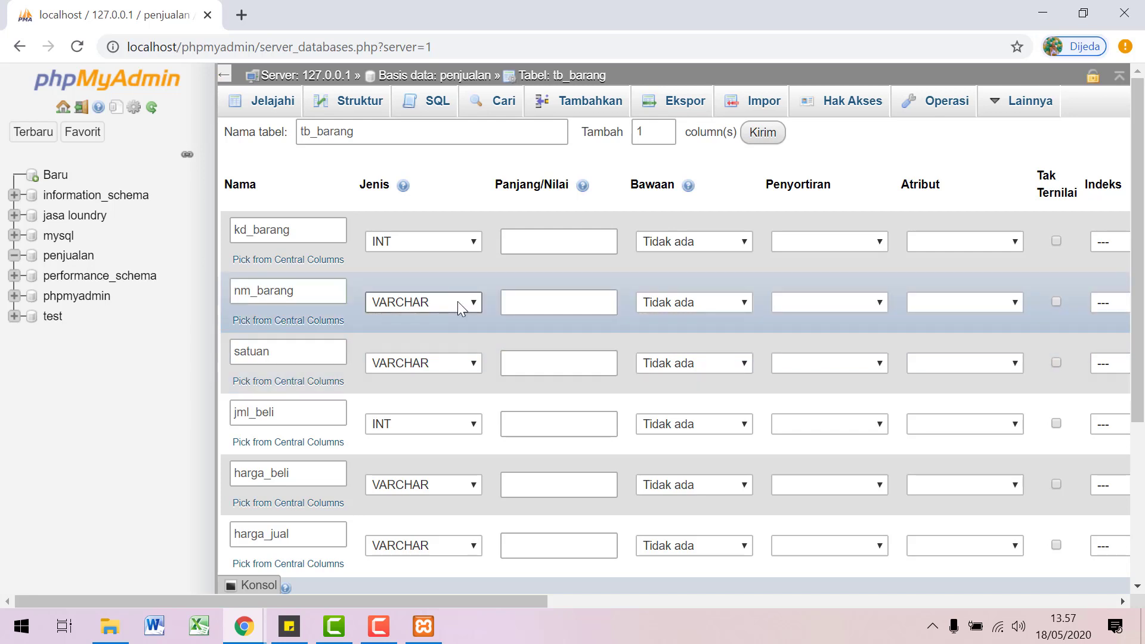
pyautogui.click(475, 241)
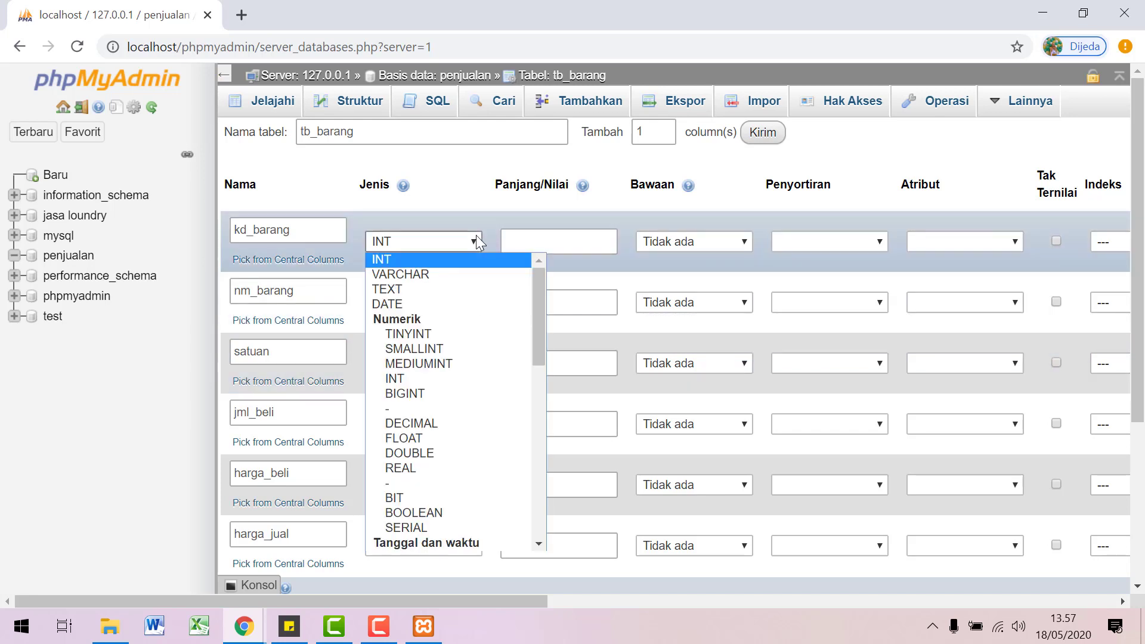
pyautogui.click(461, 274)
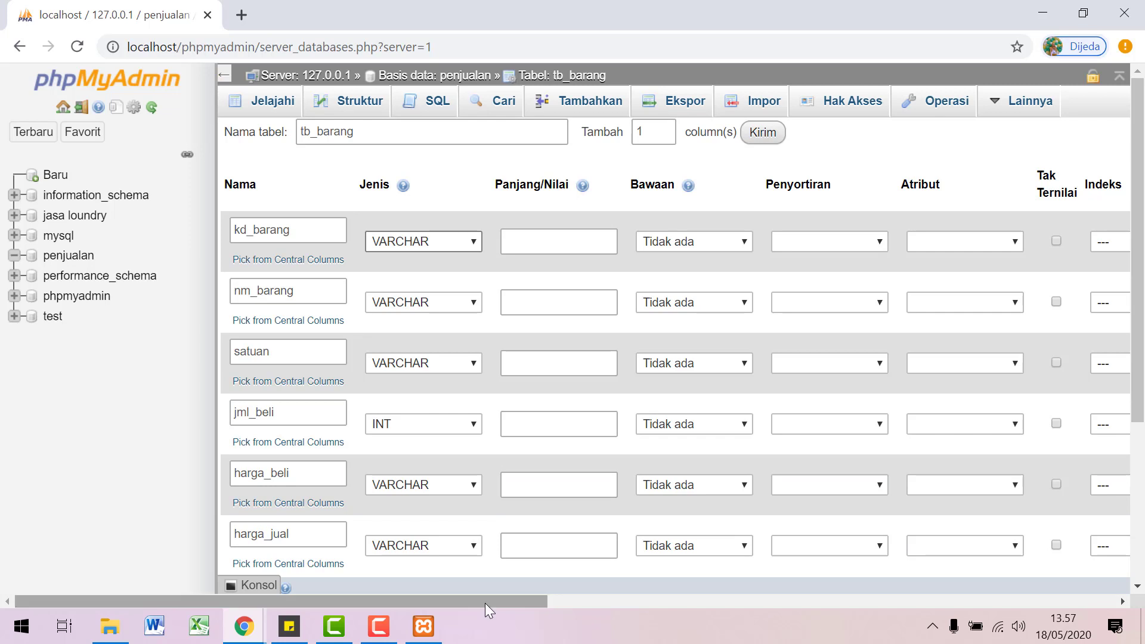
pyautogui.moveTo(485, 603); pyautogui.dragTo(710, 611)
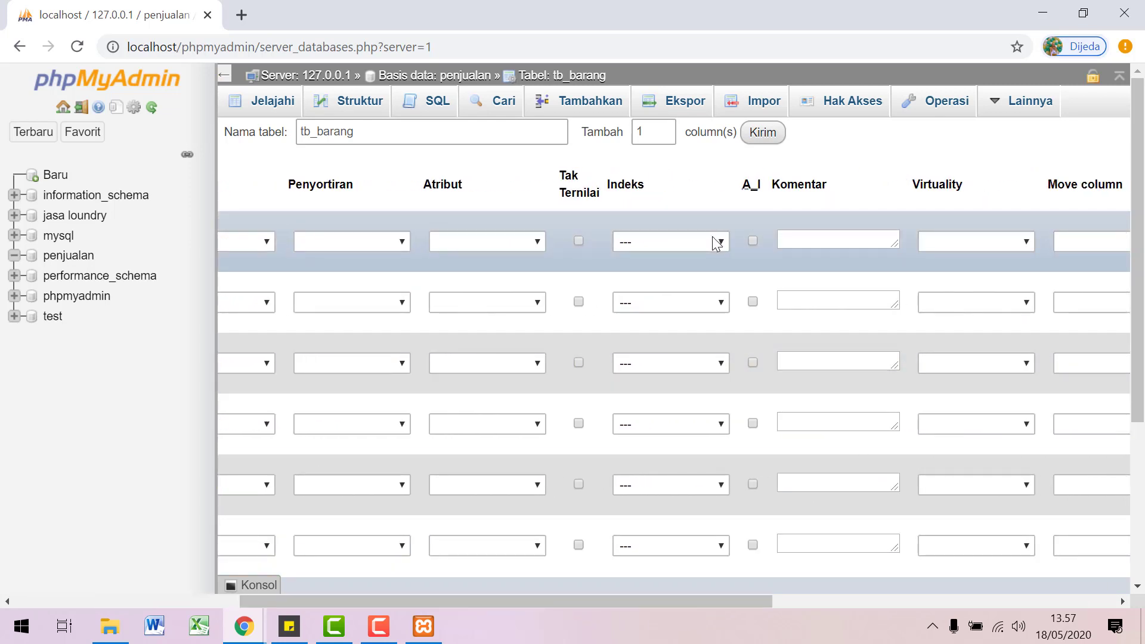
# Step: Make kd_barang the PRIMARY key with auto-increment (A_I) enabled
pyautogui.click(716, 241)
pyautogui.click(681, 273)
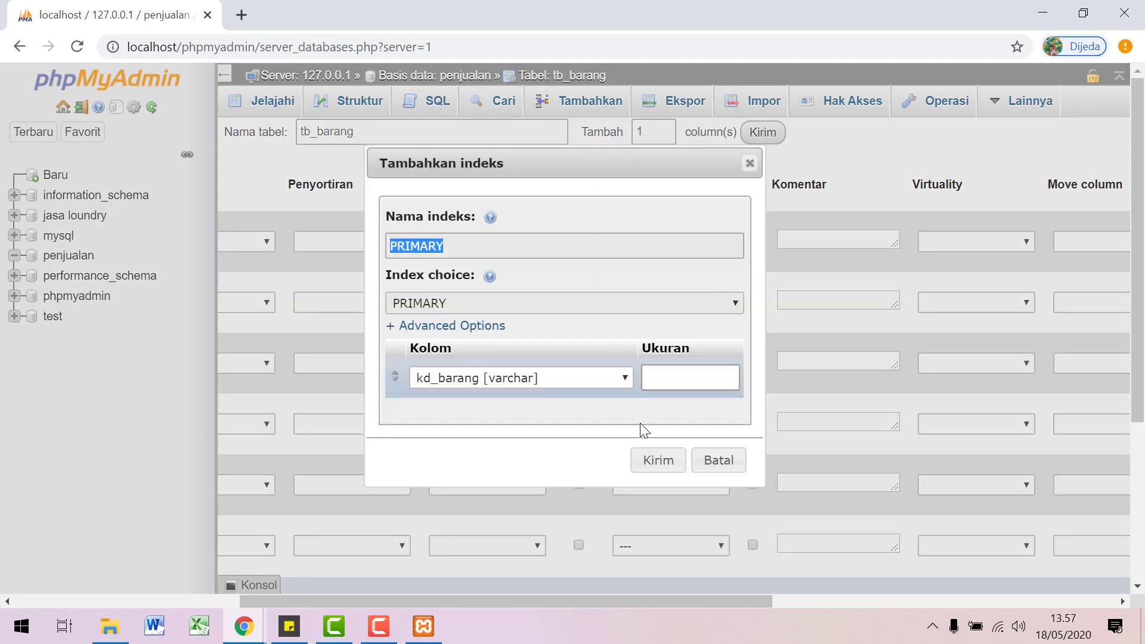
pyautogui.click(656, 461)
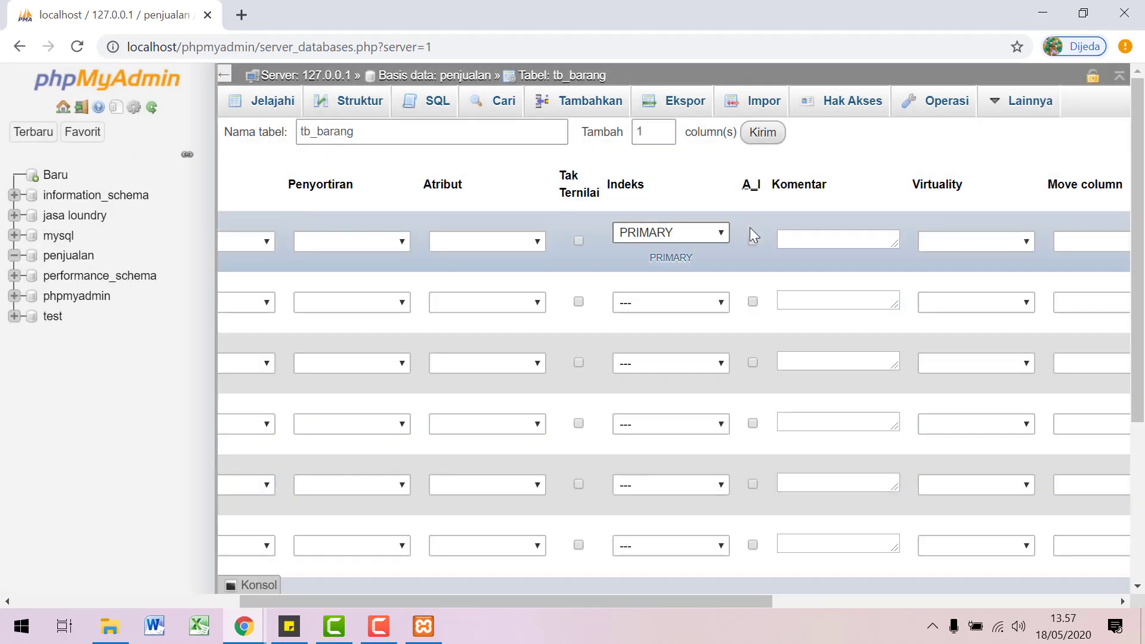
pyautogui.click(751, 240)
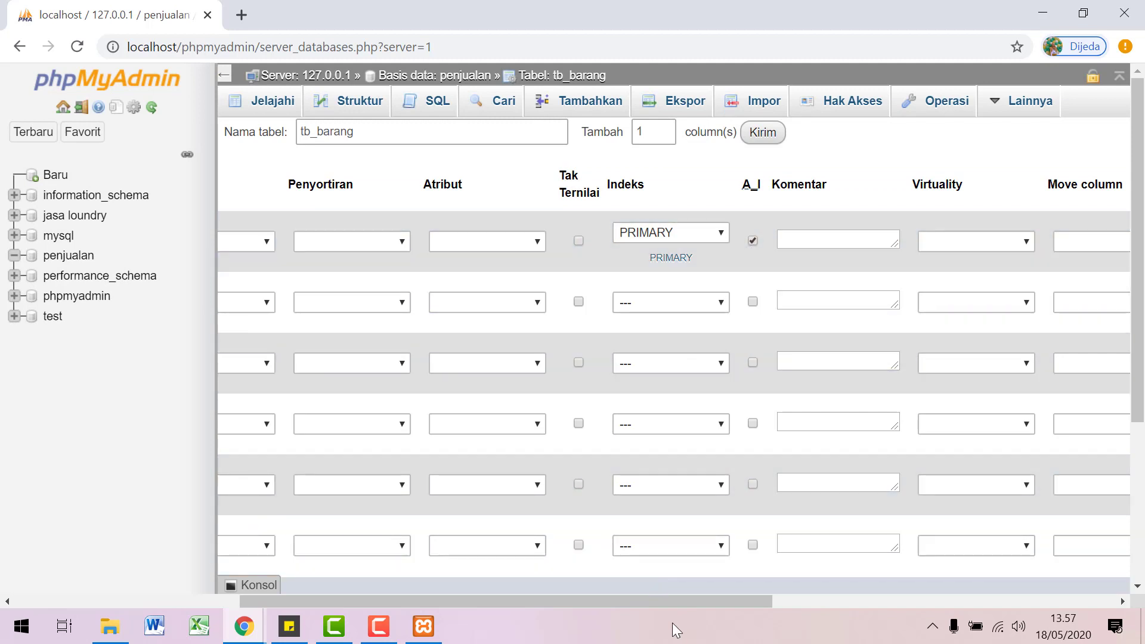
# Step: Attempt to save tb_barang, which is refused for missing length values
pyautogui.moveTo(671, 606); pyautogui.dragTo(434, 603)
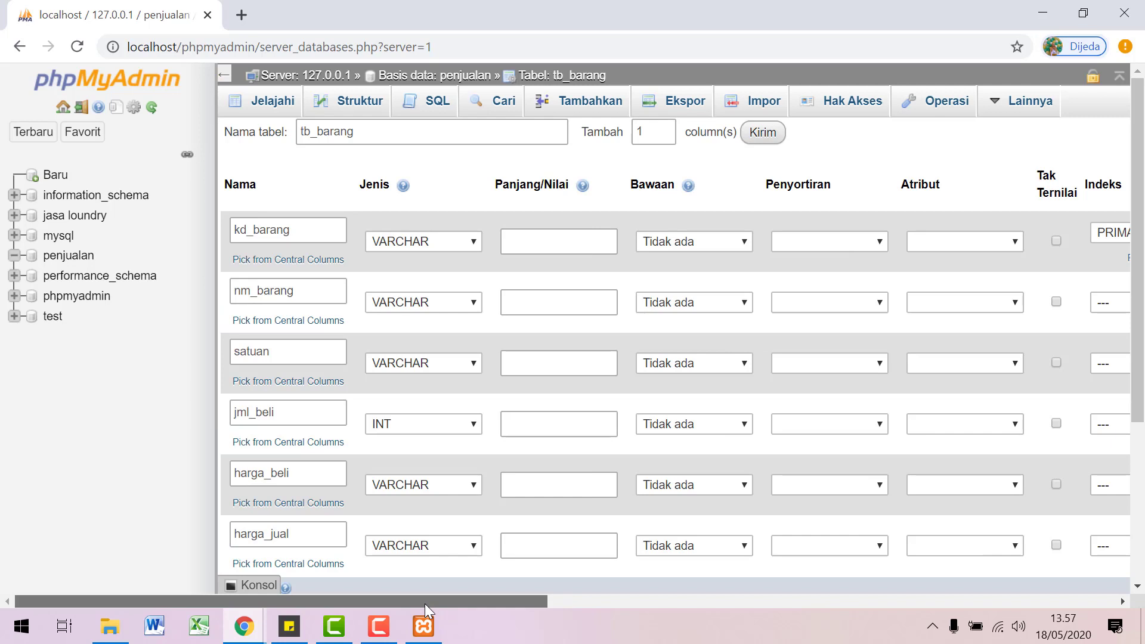
pyautogui.moveTo(425, 603); pyautogui.dragTo(871, 597)
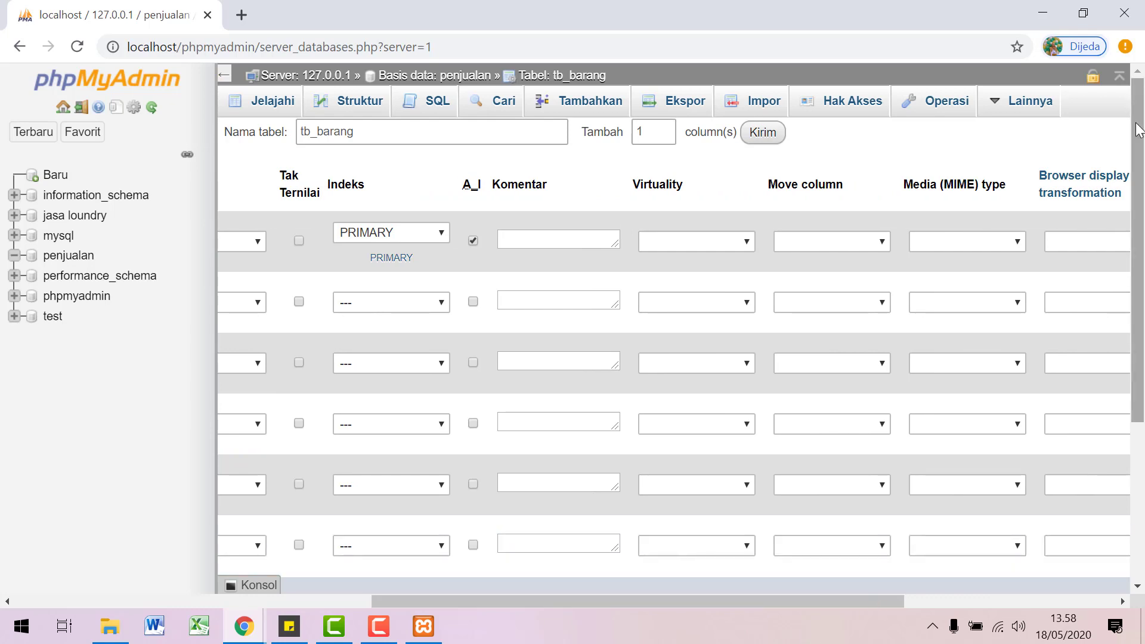
pyautogui.moveTo(1140, 130); pyautogui.dragTo(1141, 305)
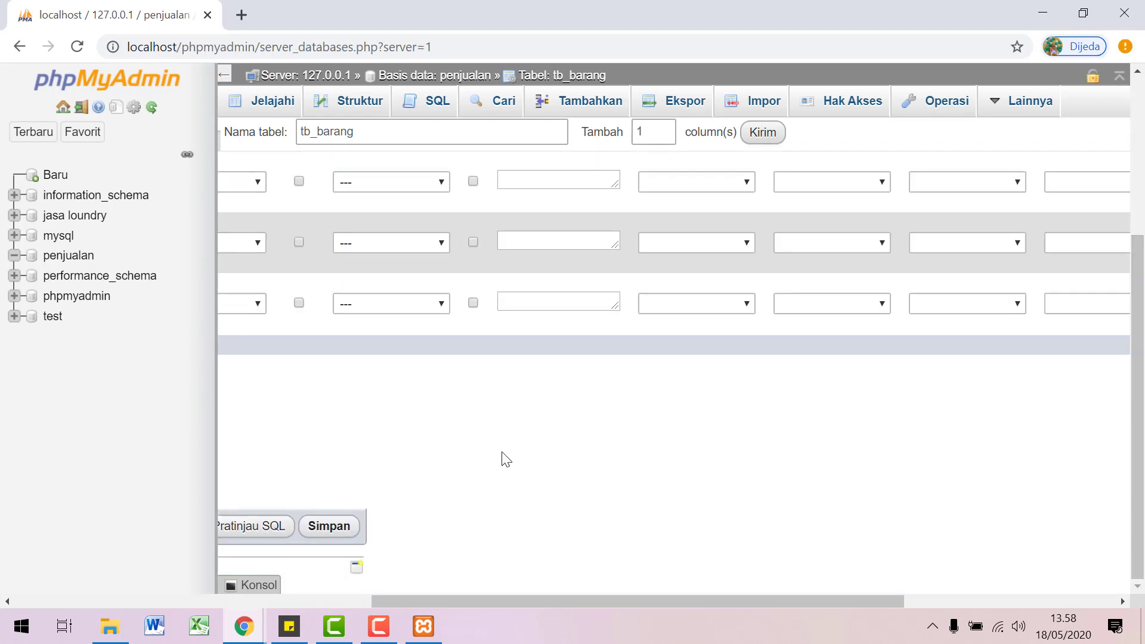
pyautogui.moveTo(608, 601); pyautogui.dragTo(403, 607)
pyautogui.click(743, 536)
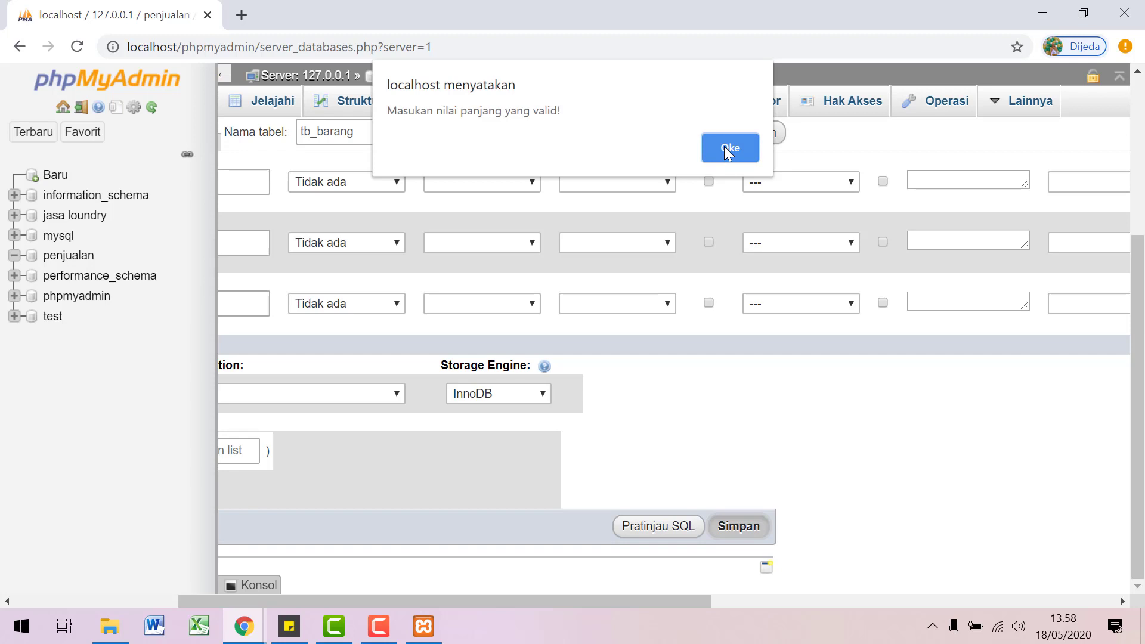
# Step: Dismiss the alert and set lengths 20 for kd_barang, 30 for nm_barang, 20 for satuan
pyautogui.click(724, 145)
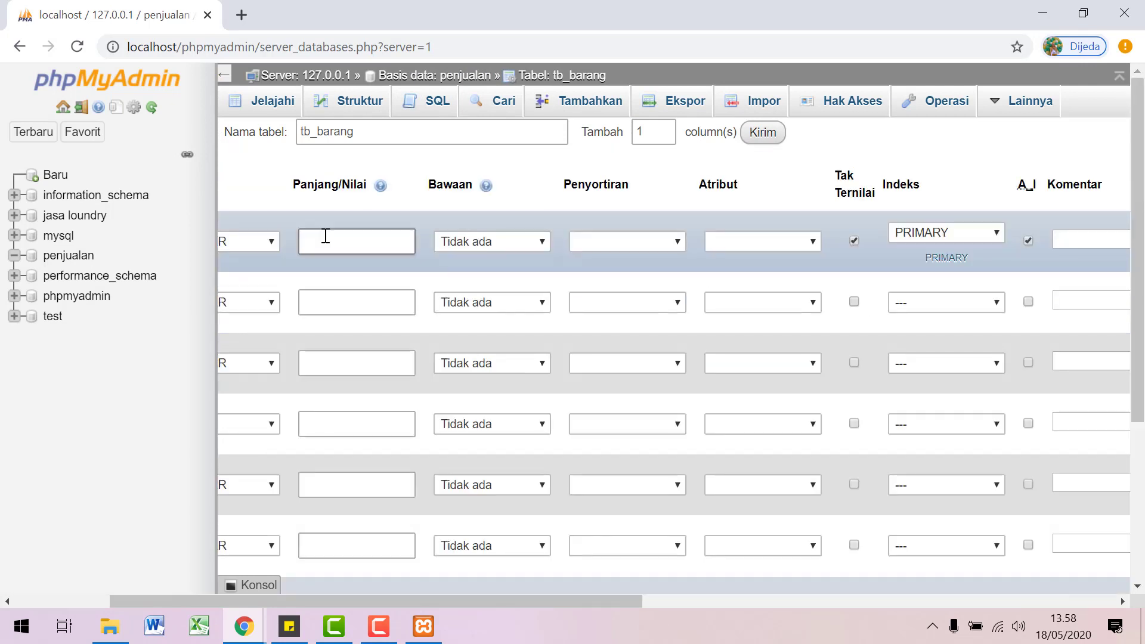
pyautogui.write('20')
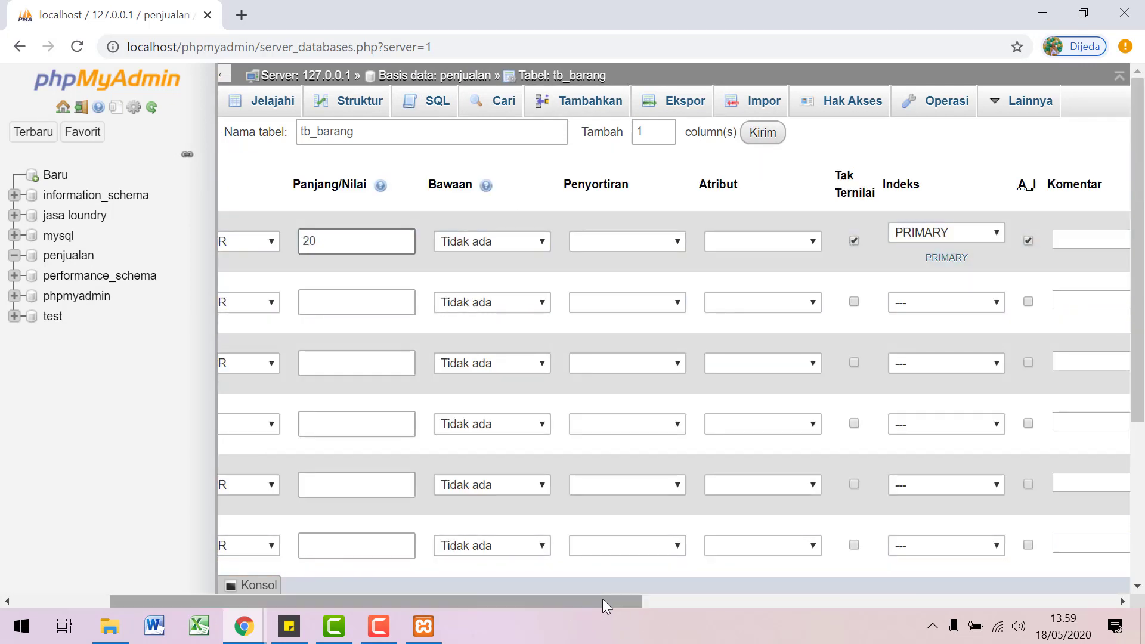
pyautogui.moveTo(602, 599); pyautogui.dragTo(480, 602)
pyautogui.click(565, 301)
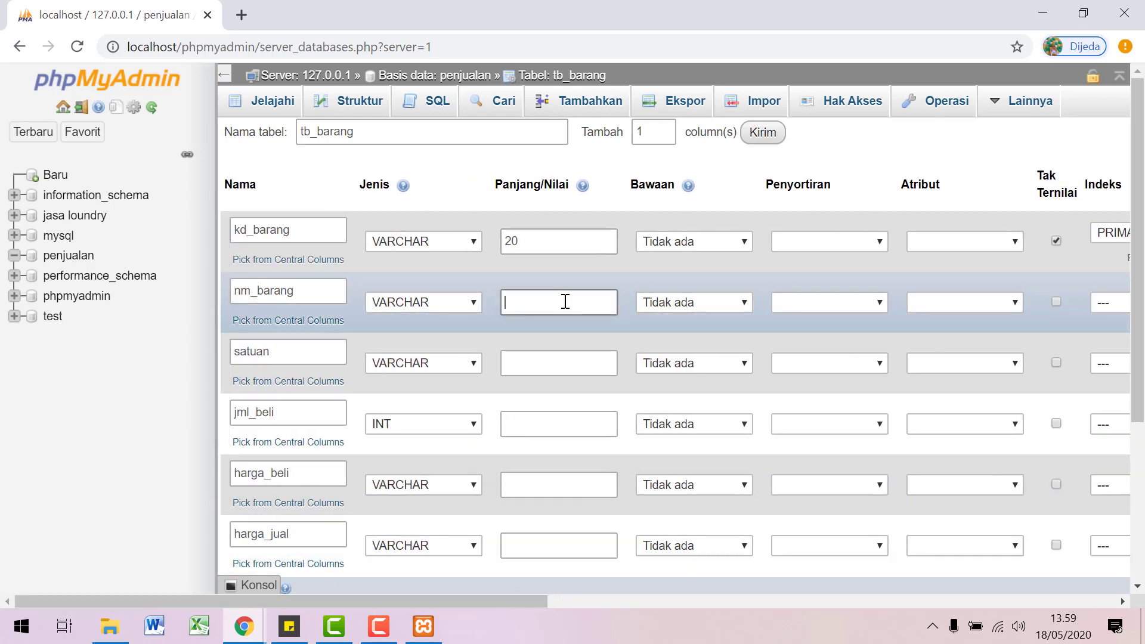
pyautogui.write('30')
pyautogui.click(541, 364)
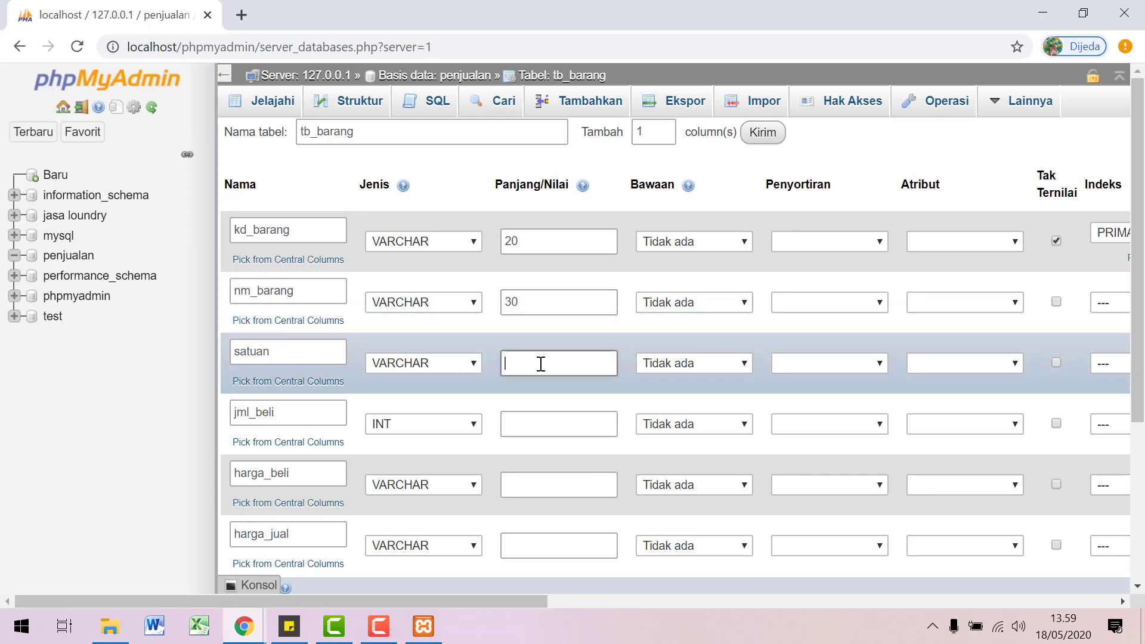
pyautogui.write('20')
# Step: Set lengths 30 for harga_beli and harga_jual, leaving jml_beli blank
pyautogui.click(521, 429)
pyautogui.click(525, 486)
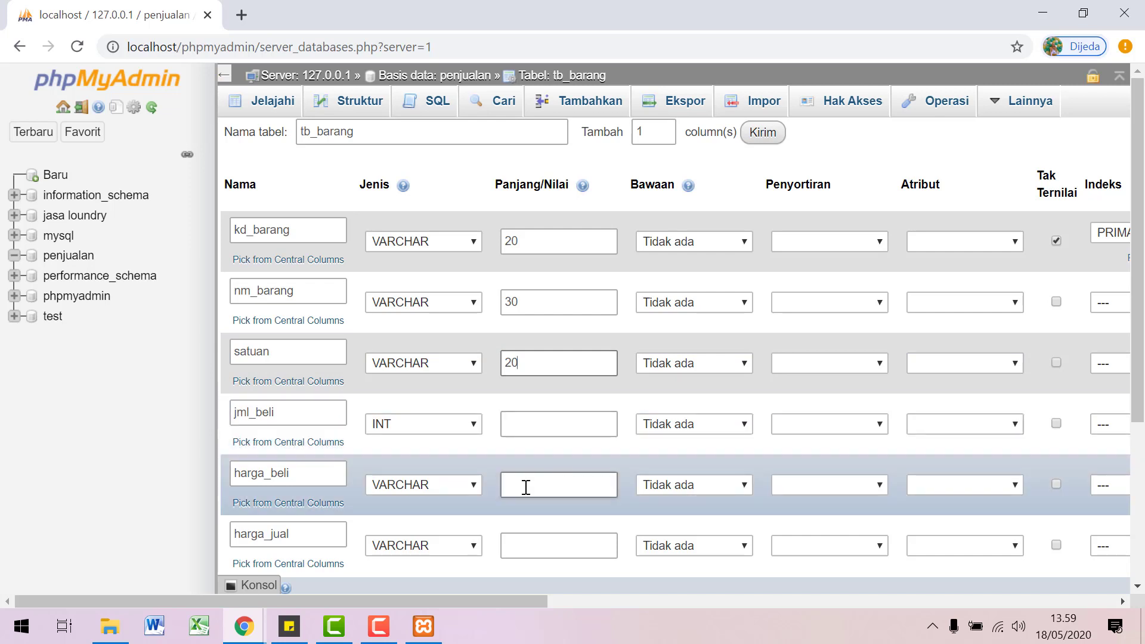
pyautogui.write('30')
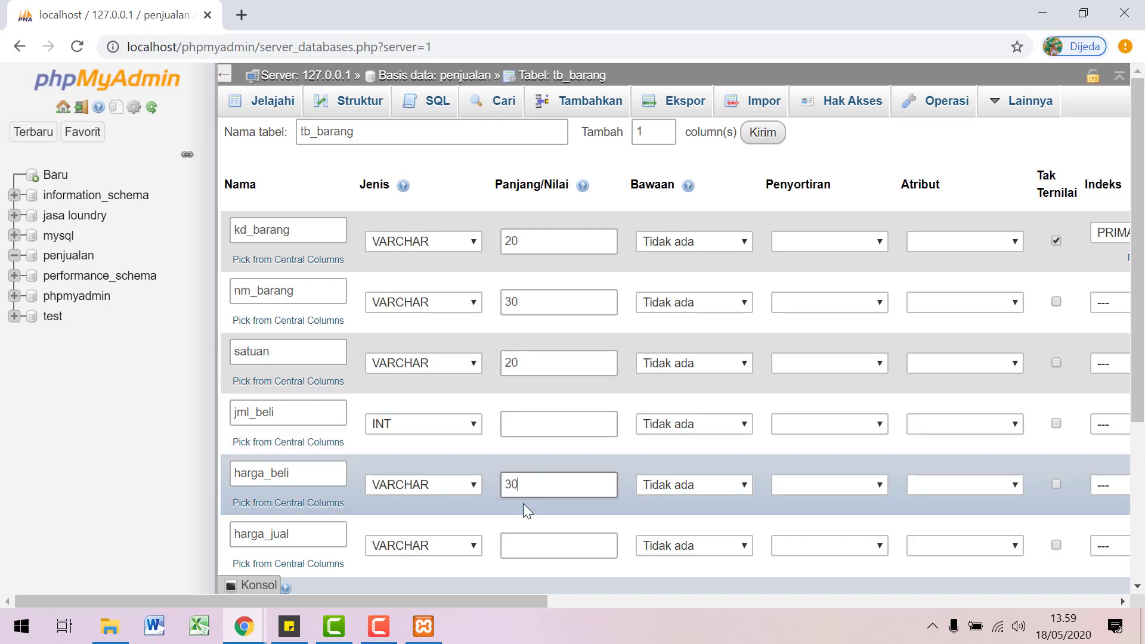
pyautogui.click(525, 546)
pyautogui.write('30')
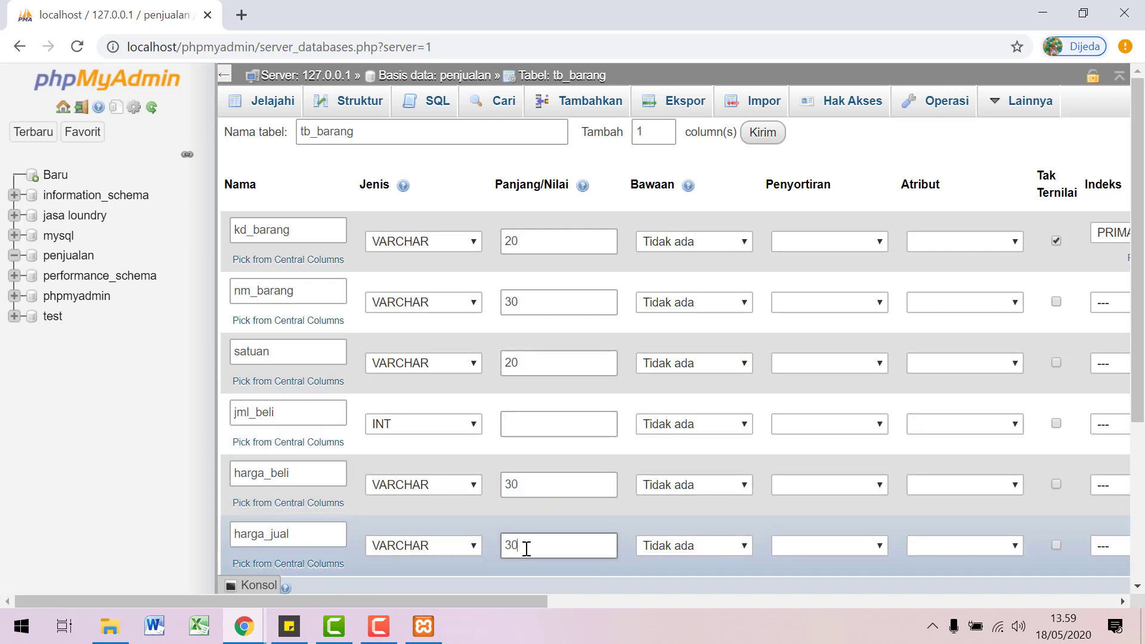
pyautogui.moveTo(525, 599); pyautogui.dragTo(624, 600)
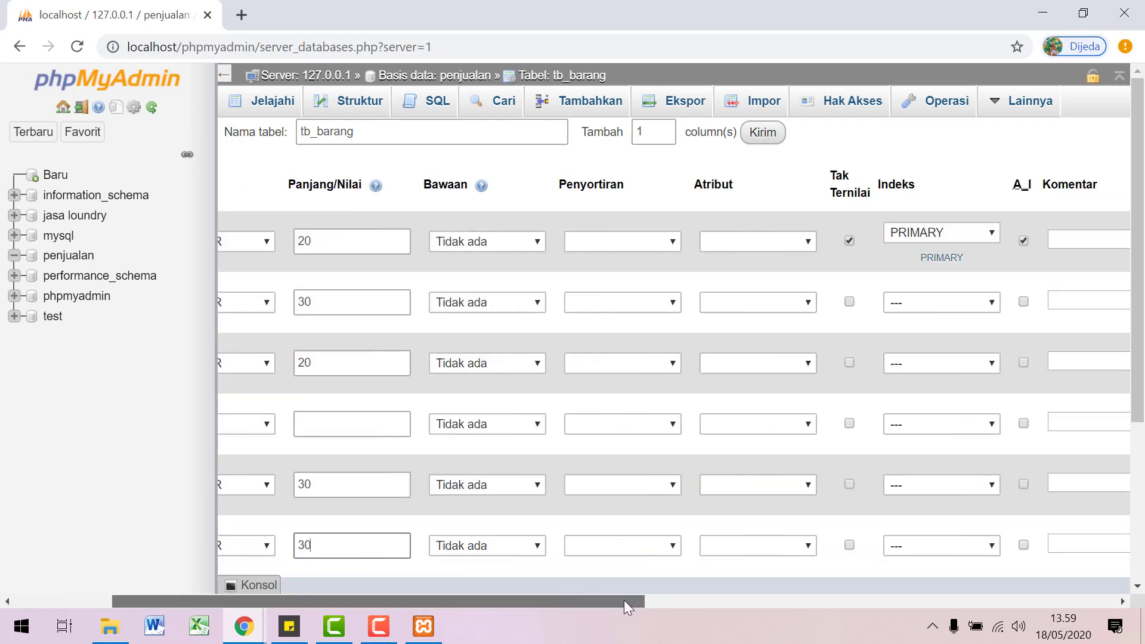
pyautogui.scroll(-4, 700, 442)
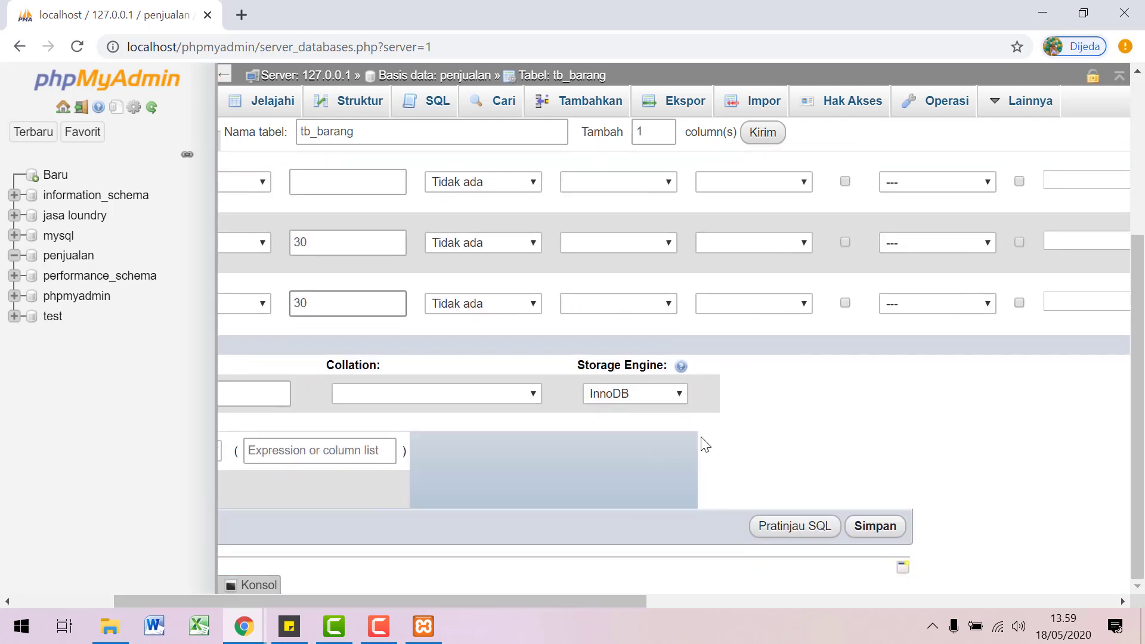
# Step: Try saving tb_barang, which fails with error #1063 on kd_barang's column specifier
pyautogui.click(873, 527)
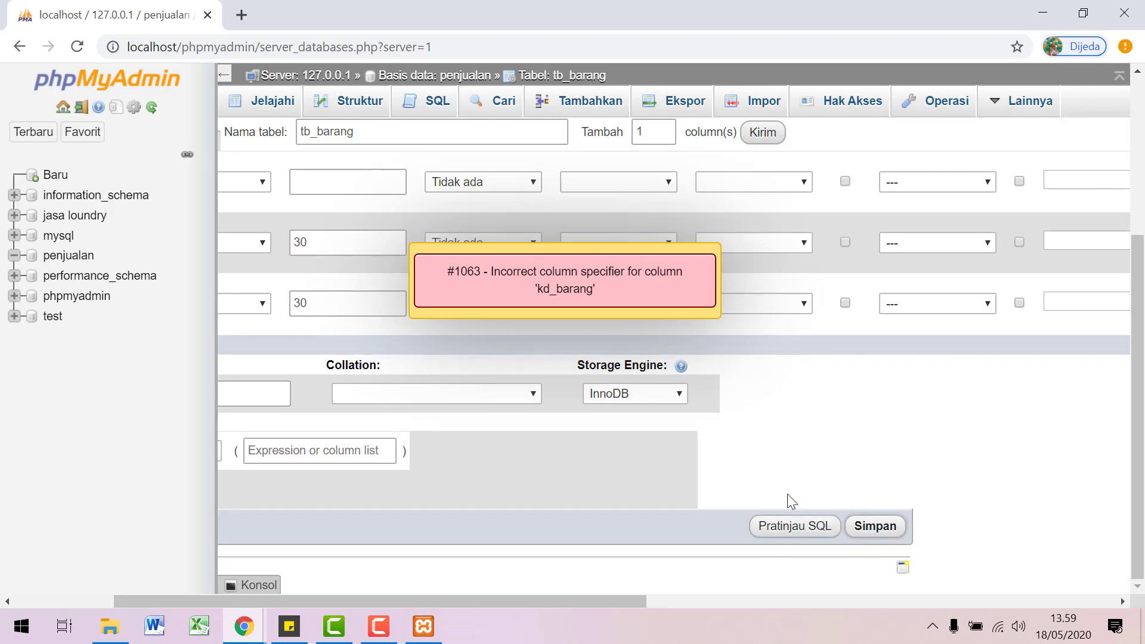
pyautogui.scroll(4, 957, 456)
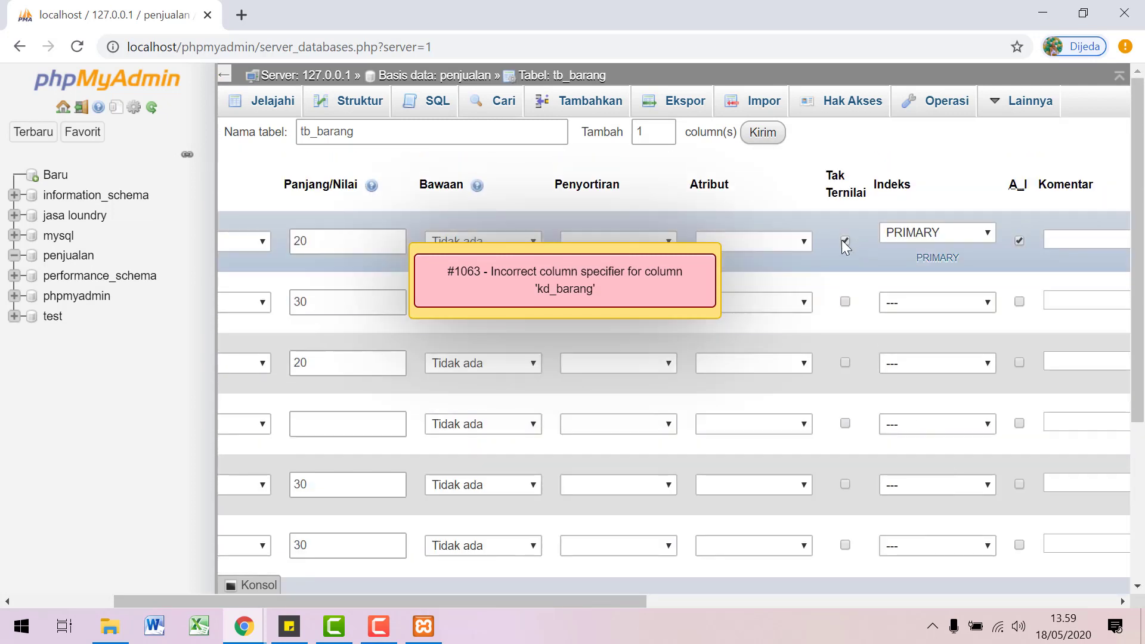
pyautogui.scroll(-4, 832, 351)
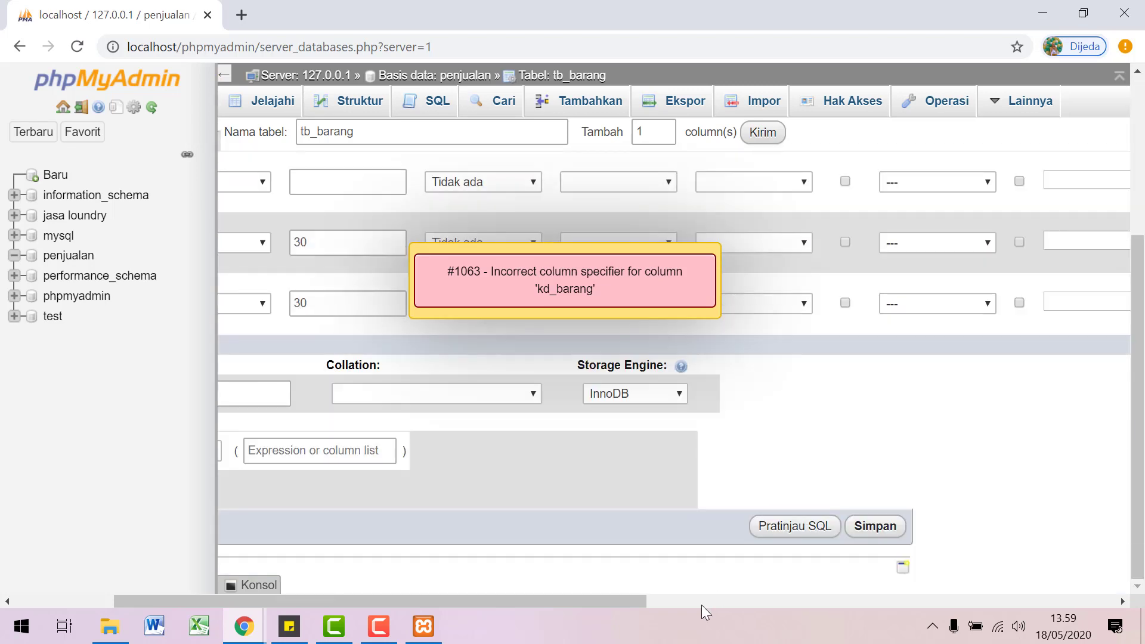
pyautogui.click(884, 544)
pyautogui.scroll(4, 844, 484)
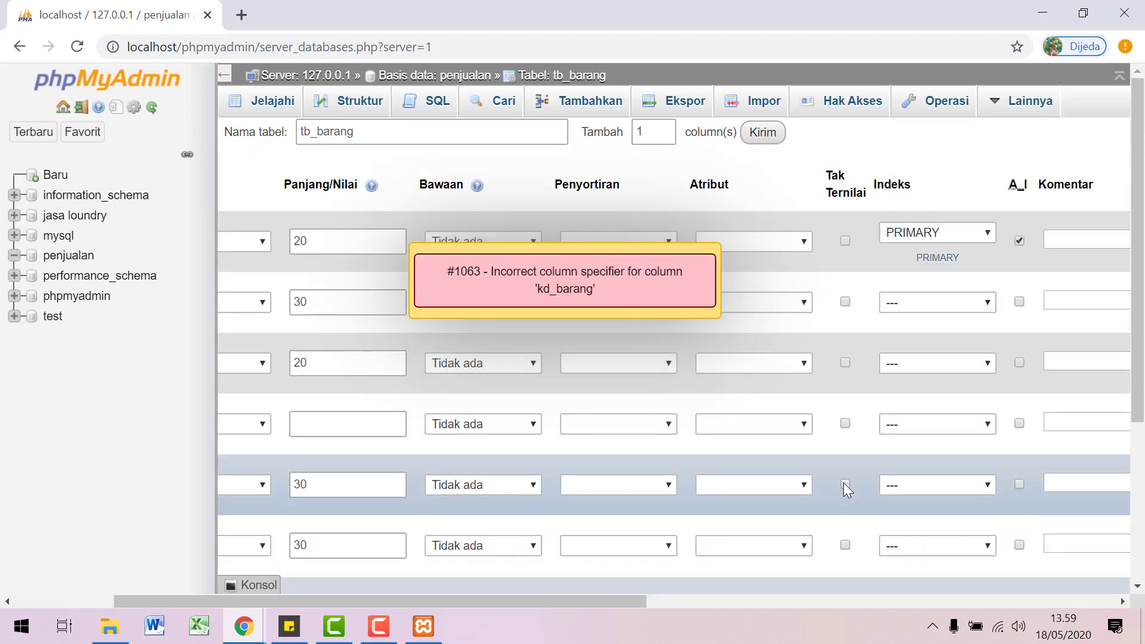
pyautogui.moveTo(573, 599); pyautogui.dragTo(450, 598)
pyautogui.click(654, 297)
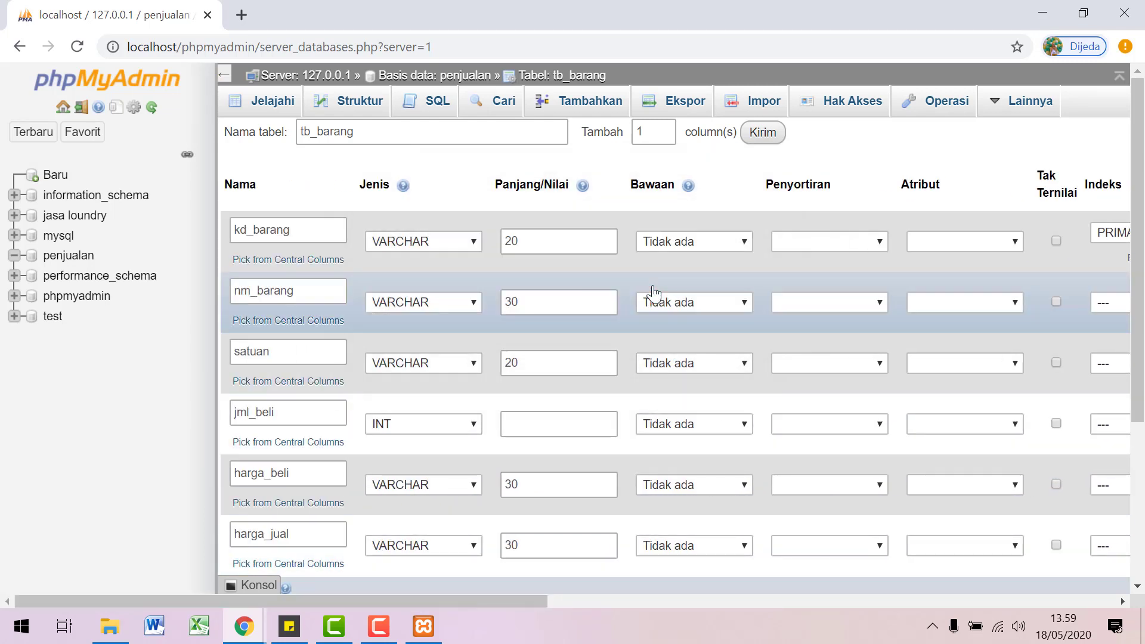
# Step: Clear kd_barang's length, retry saving, then re-enter length 20 after the warning
pyautogui.click(572, 237)
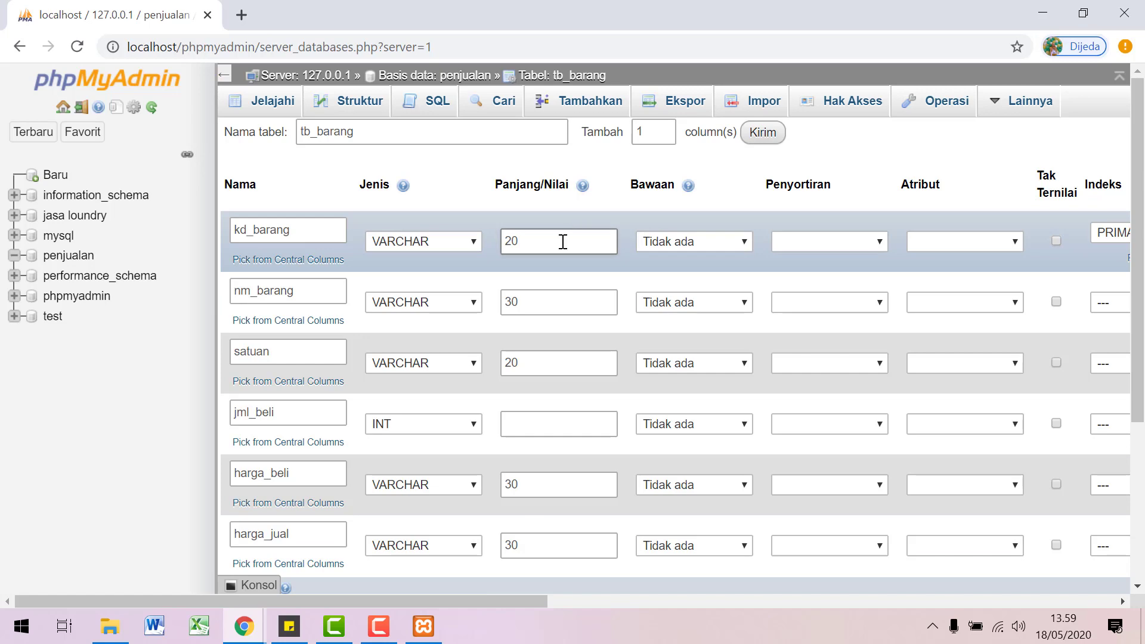
pyautogui.moveTo(563, 241); pyautogui.dragTo(463, 242)
pyautogui.press('BackSpace')
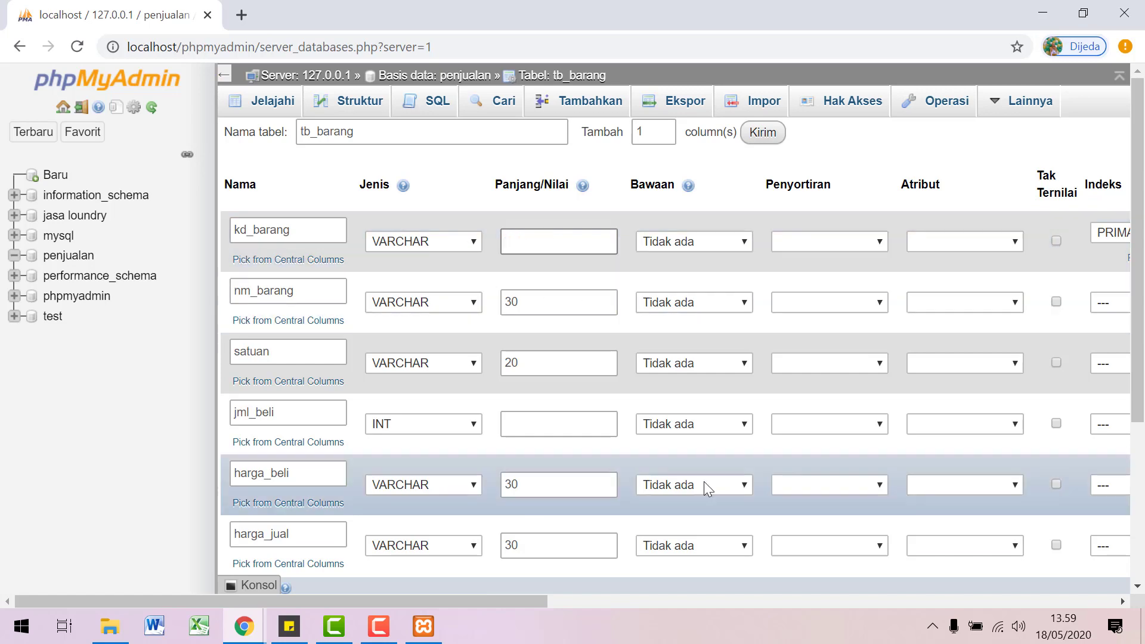
pyautogui.scroll(-5, 706, 483)
pyautogui.click(1087, 526)
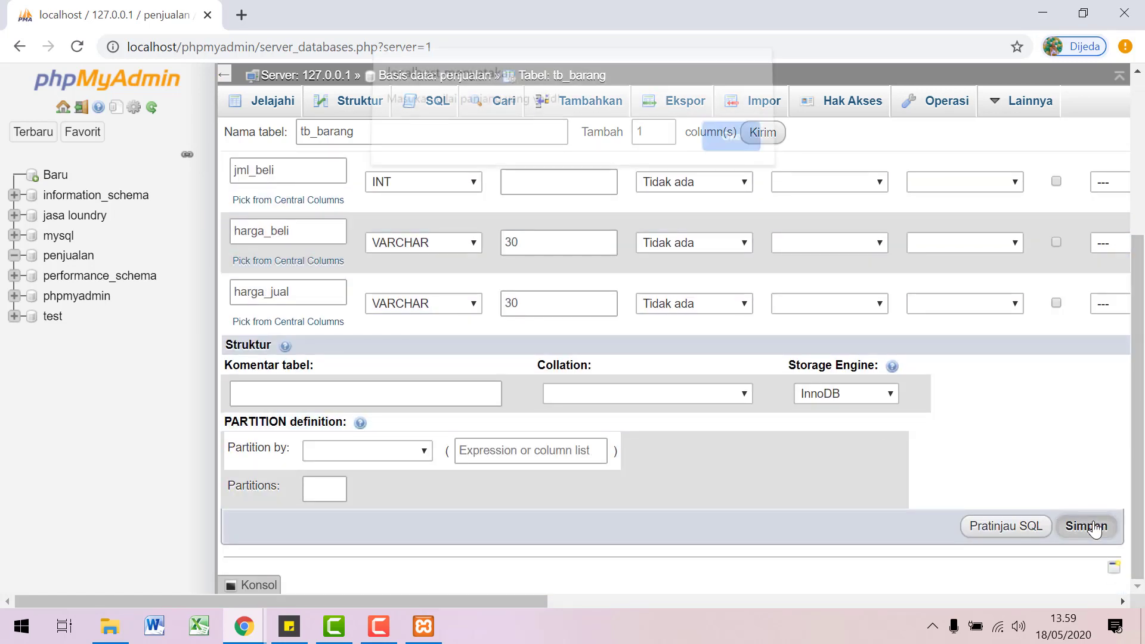
pyautogui.click(728, 149)
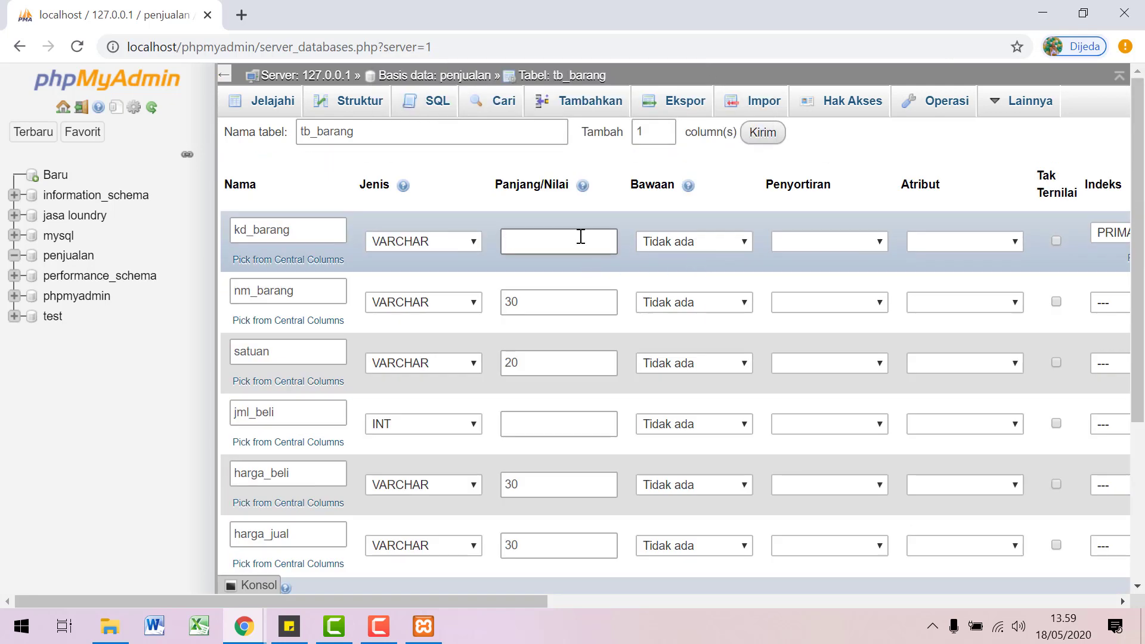
pyautogui.write('20')
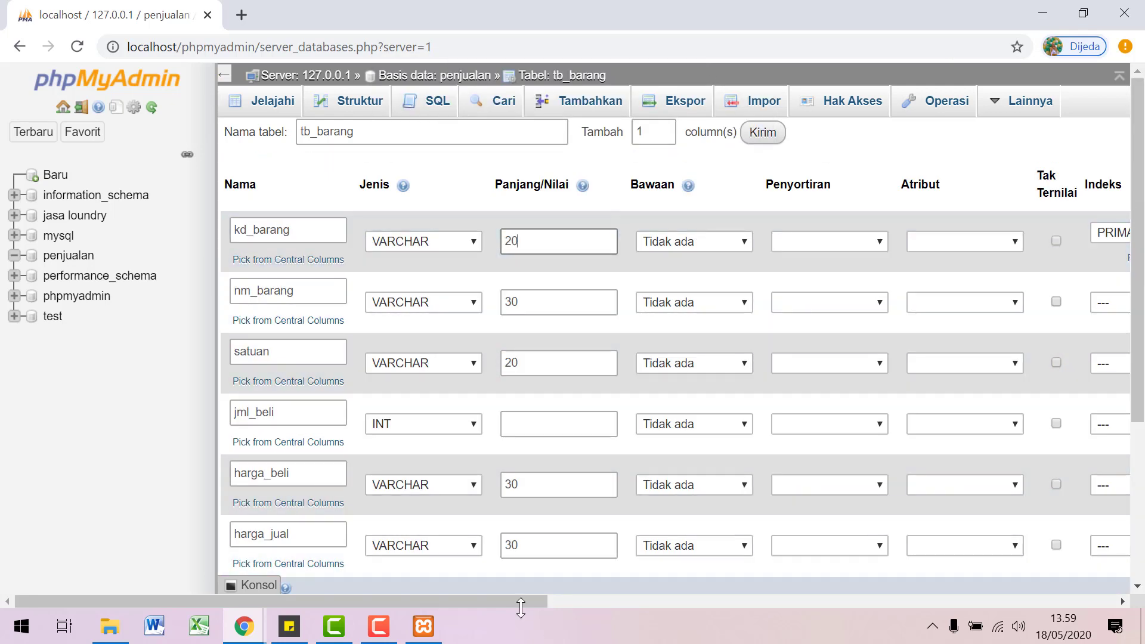
pyautogui.moveTo(521, 607); pyautogui.dragTo(465, 601)
# Step: Switch kd_barang's type to INT and save the tb_barang table
pyautogui.click(473, 241)
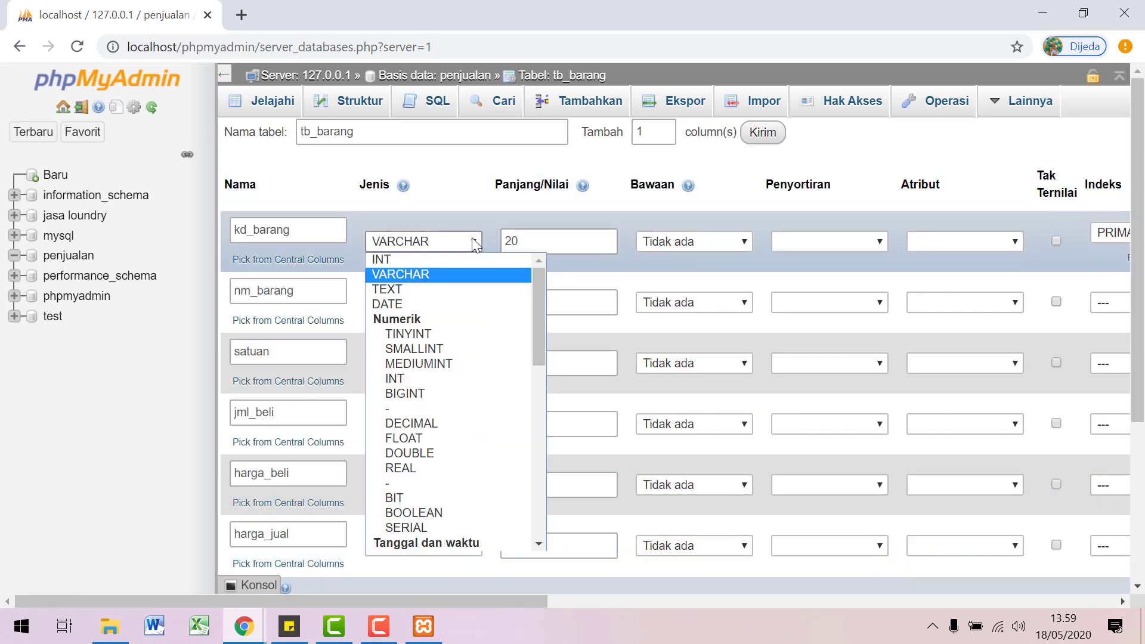
pyautogui.click(457, 260)
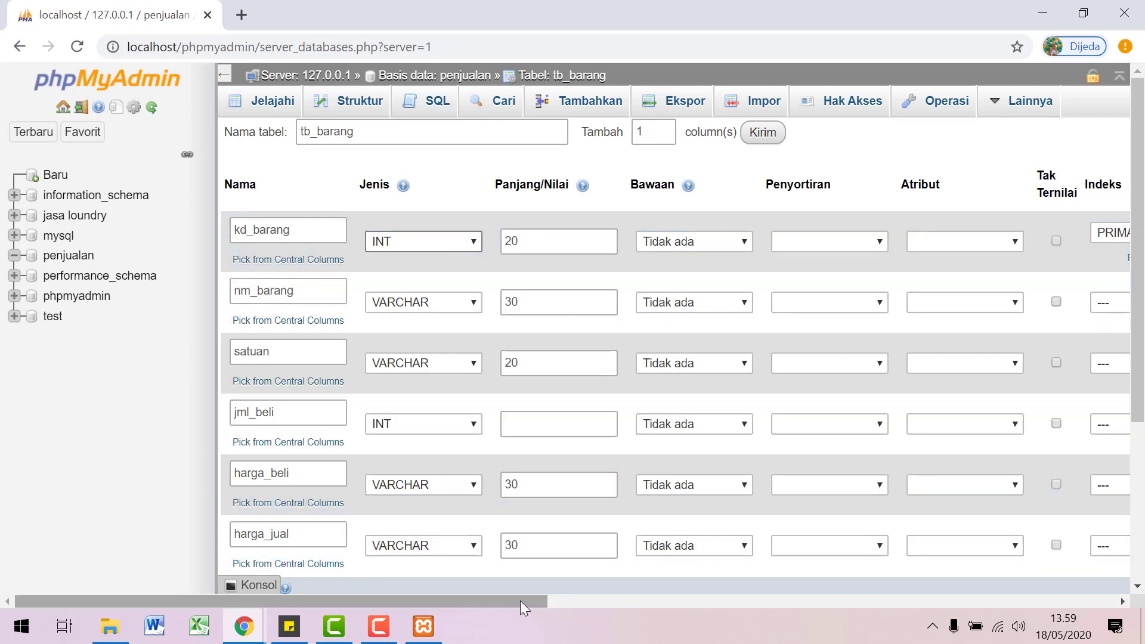
pyautogui.moveTo(520, 600); pyautogui.dragTo(787, 608)
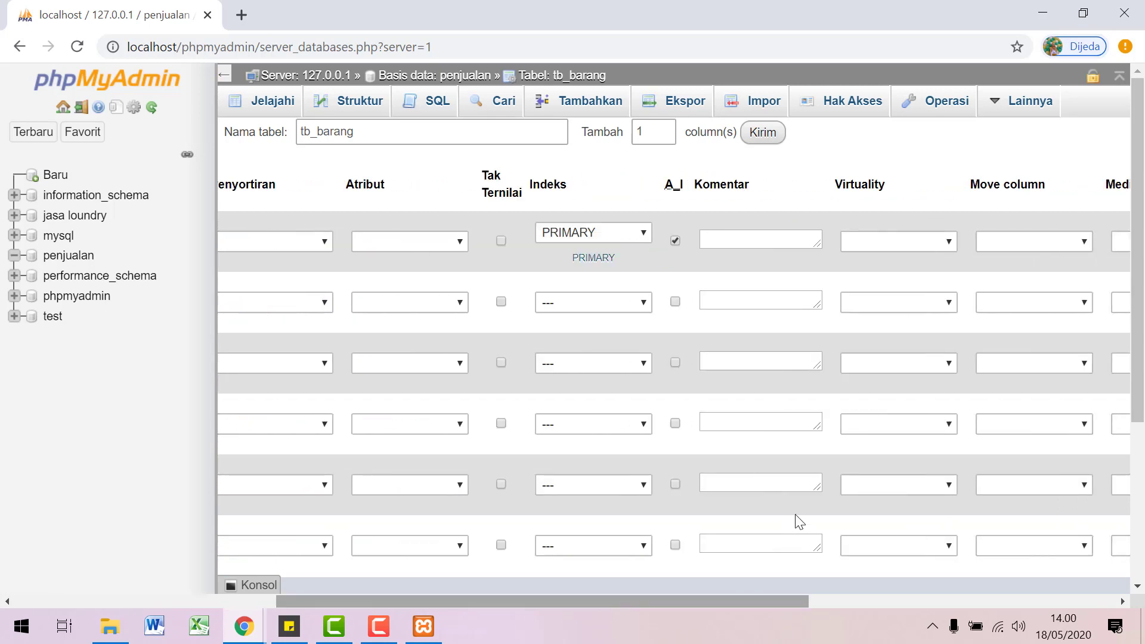
pyautogui.scroll(-4, 796, 489)
pyautogui.click(542, 527)
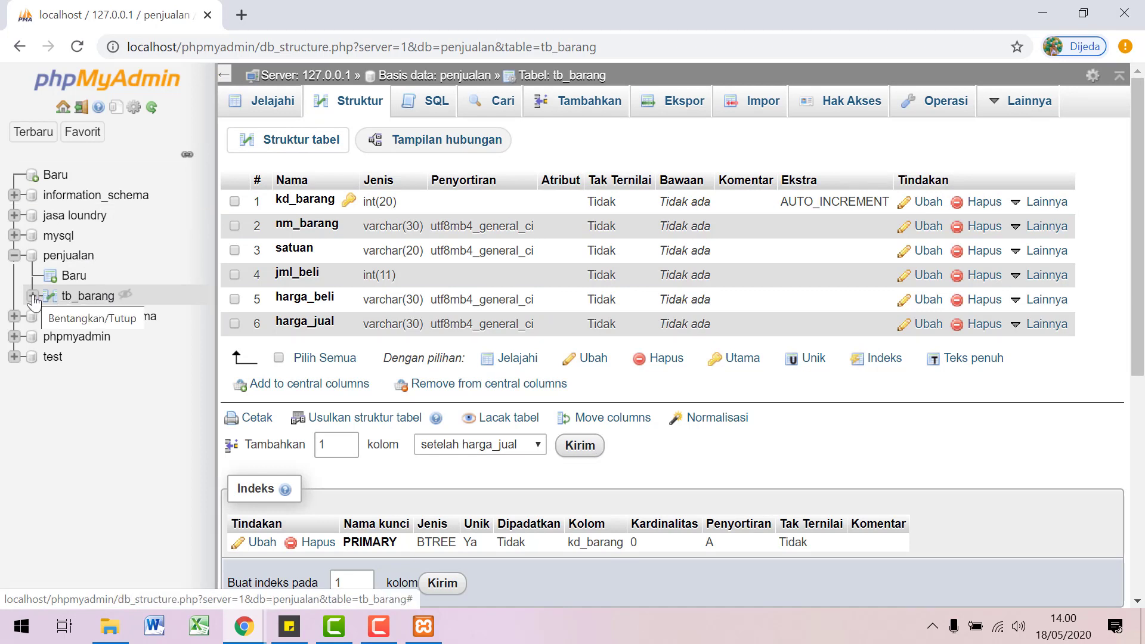
# Step: Start a new table in penjualan and name its first column kd_barang
pyautogui.click(73, 276)
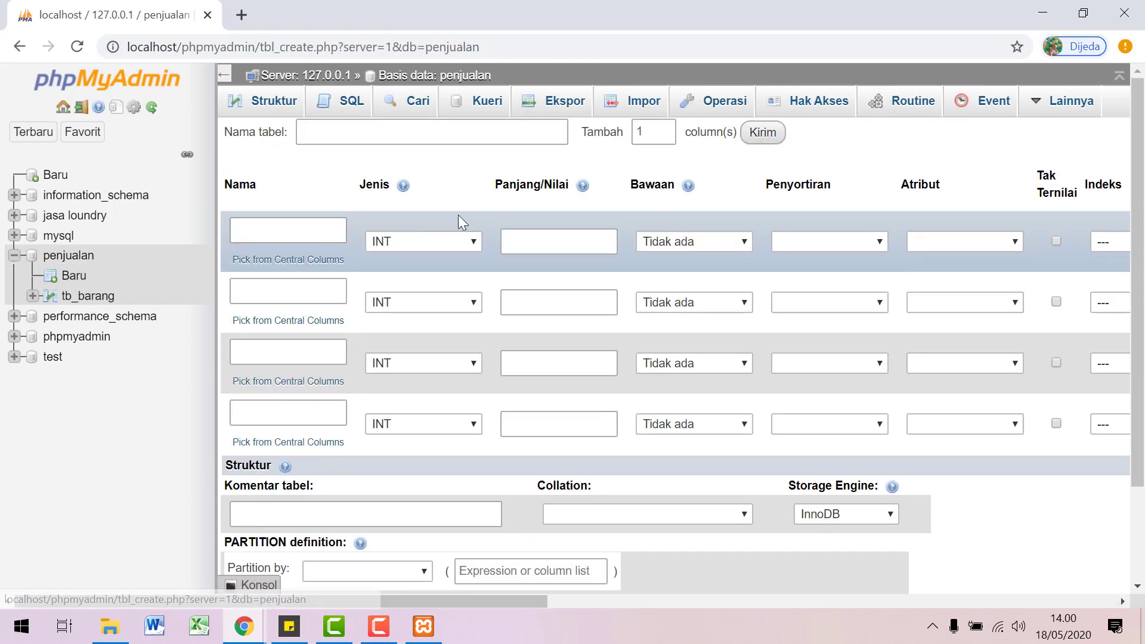
pyautogui.click(243, 236)
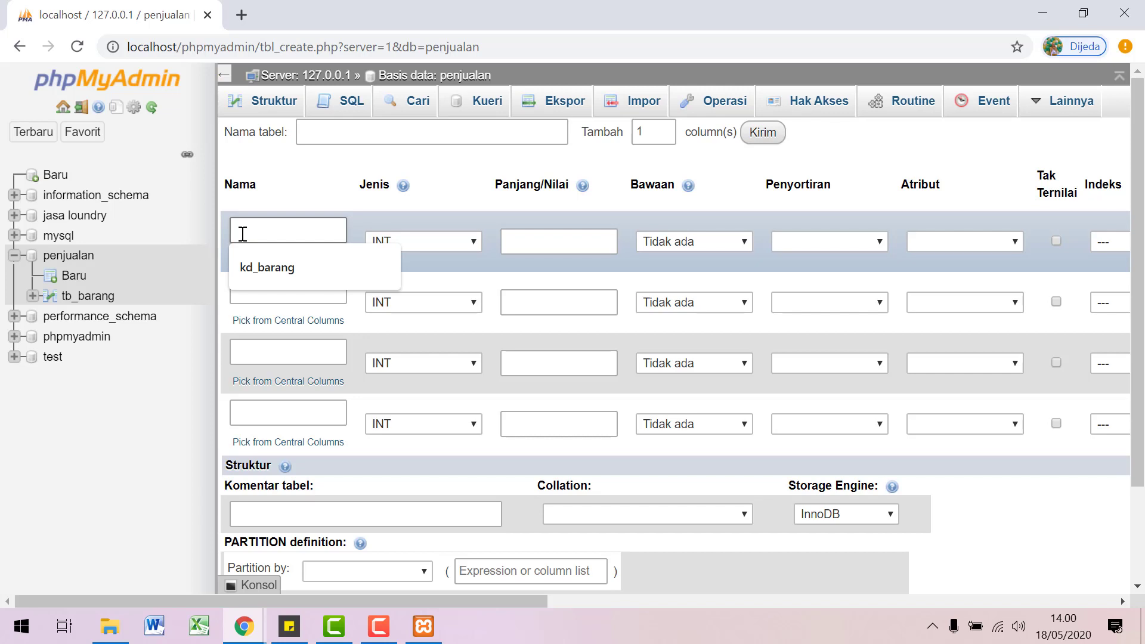
pyautogui.write('kod')
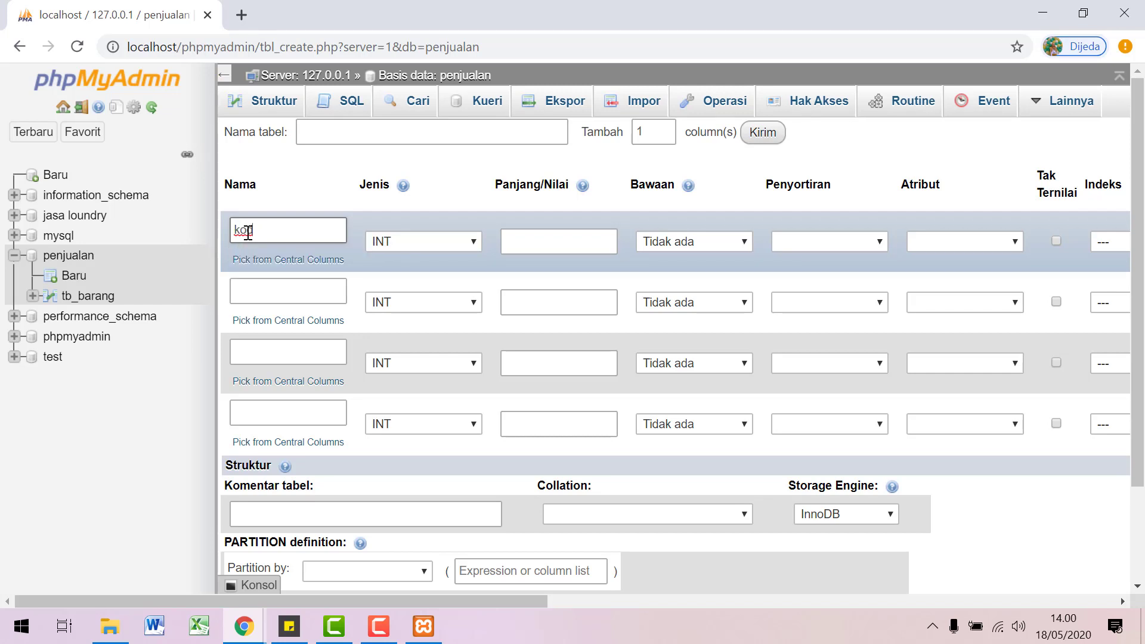
pyautogui.press('BackSpace')
pyautogui.press('BackSpace')
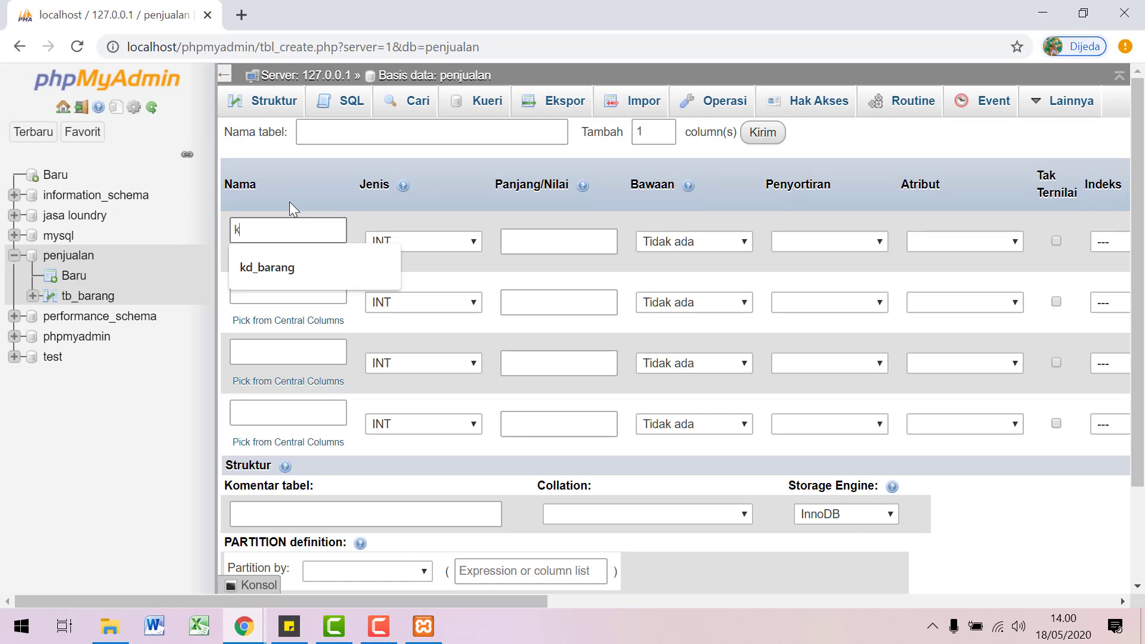
pyautogui.write('d_barang')
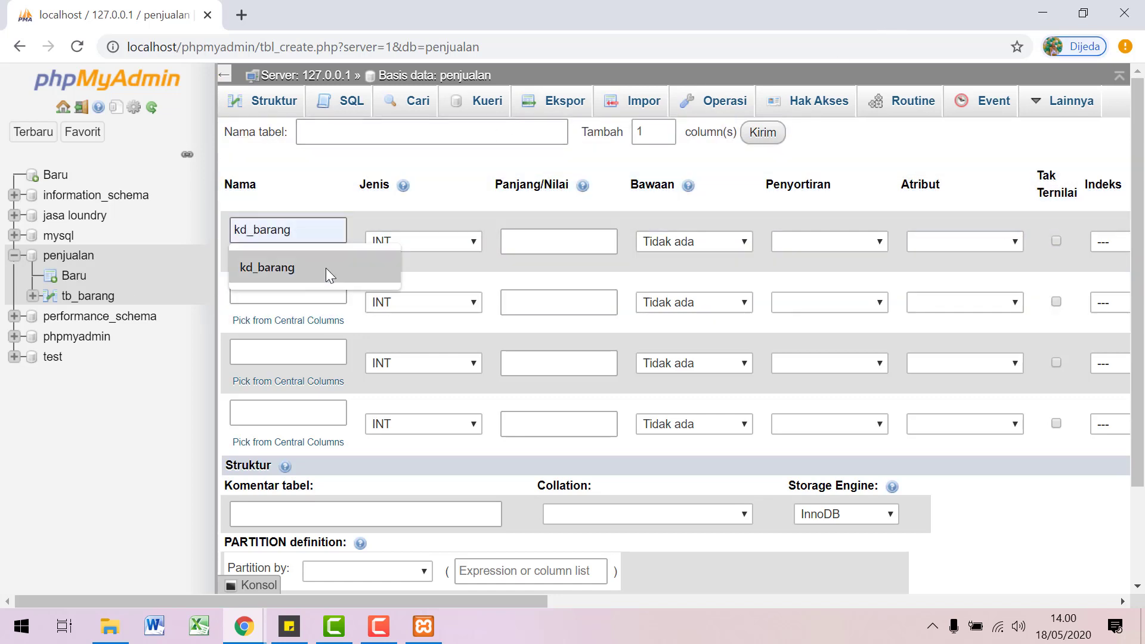
pyautogui.click(325, 267)
# Step: Name the remaining three columns nm_barang, satuan and jml_jual
pyautogui.click(295, 296)
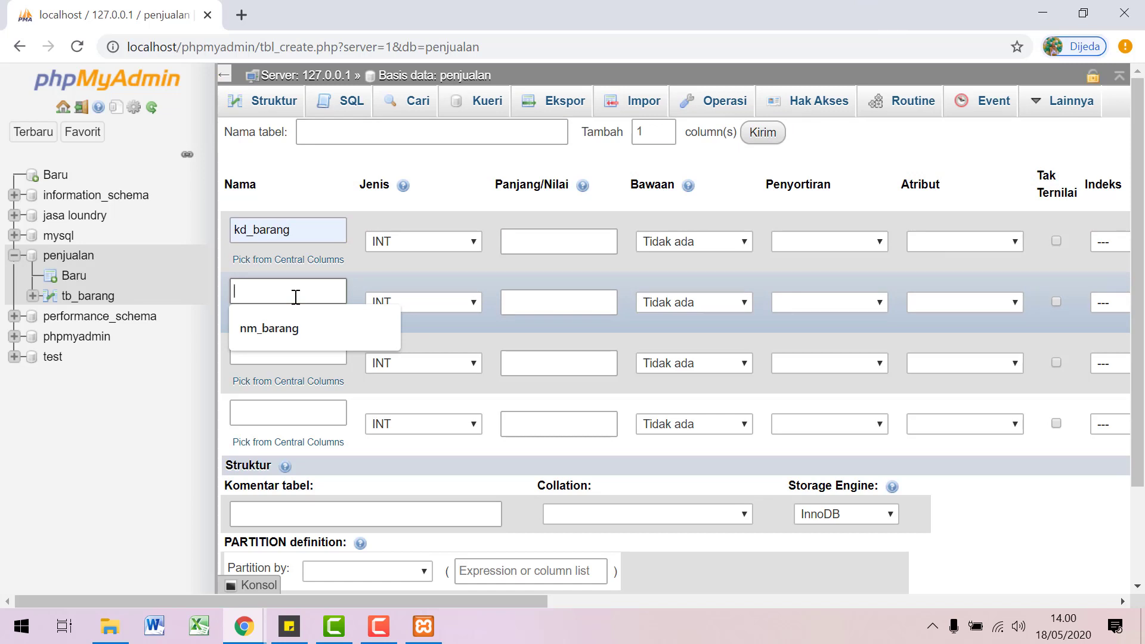
pyautogui.click(295, 331)
pyautogui.click(288, 350)
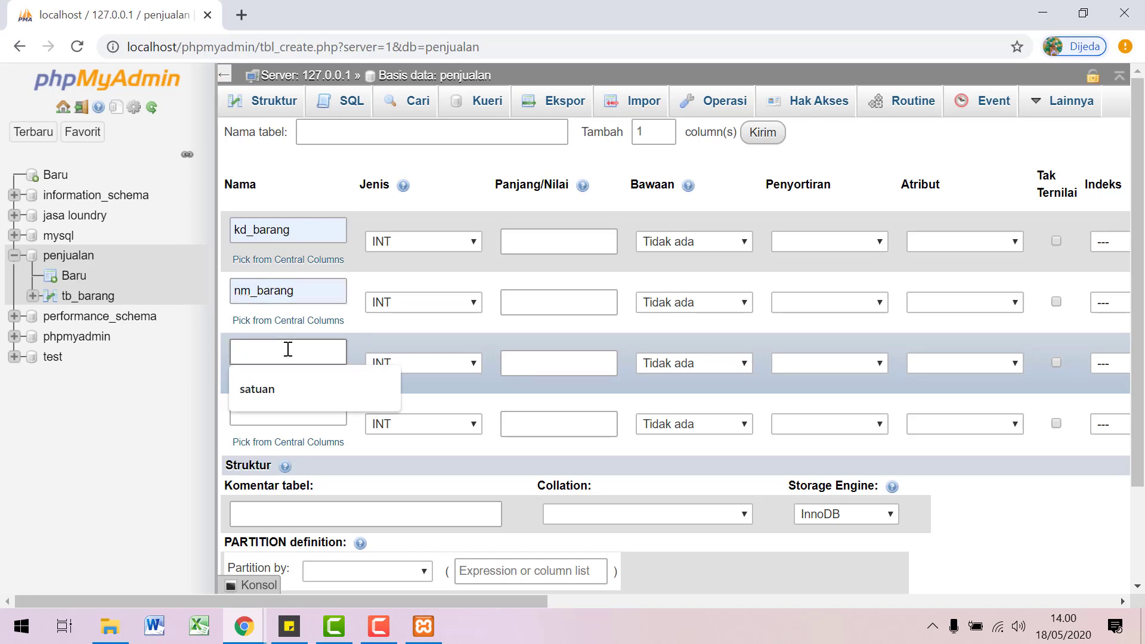
pyautogui.click(280, 378)
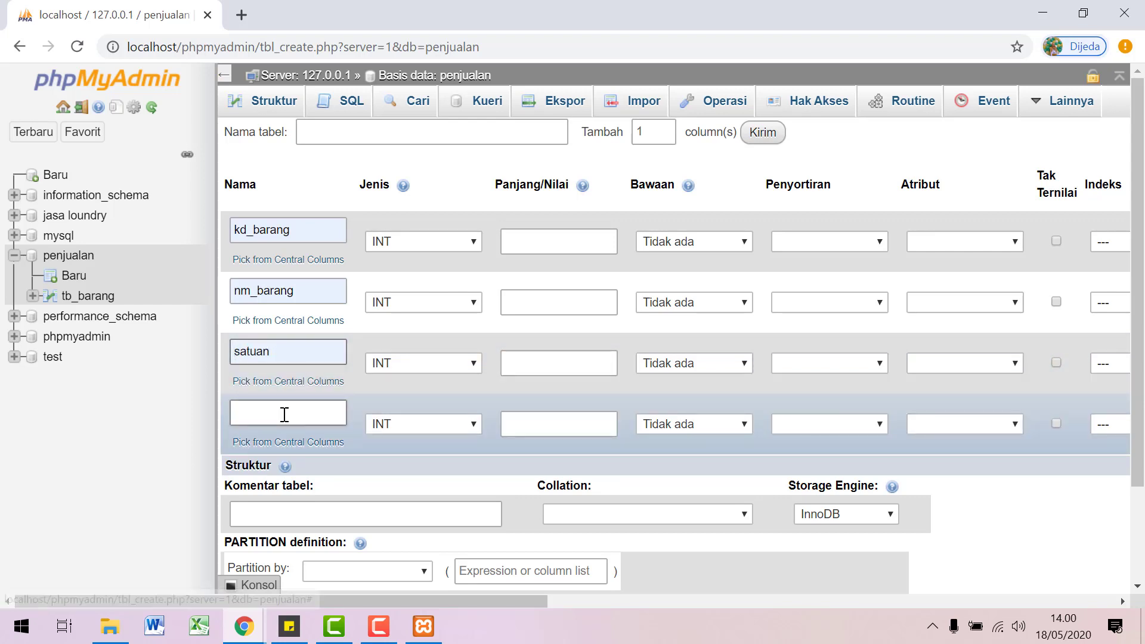
pyautogui.click(287, 403)
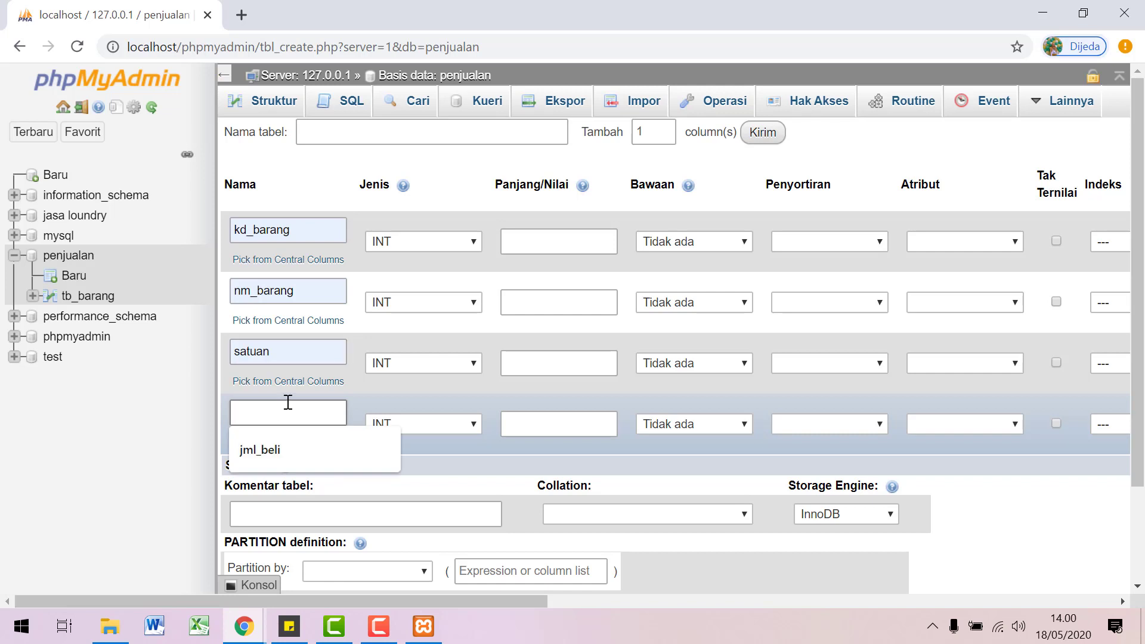
pyautogui.click(277, 452)
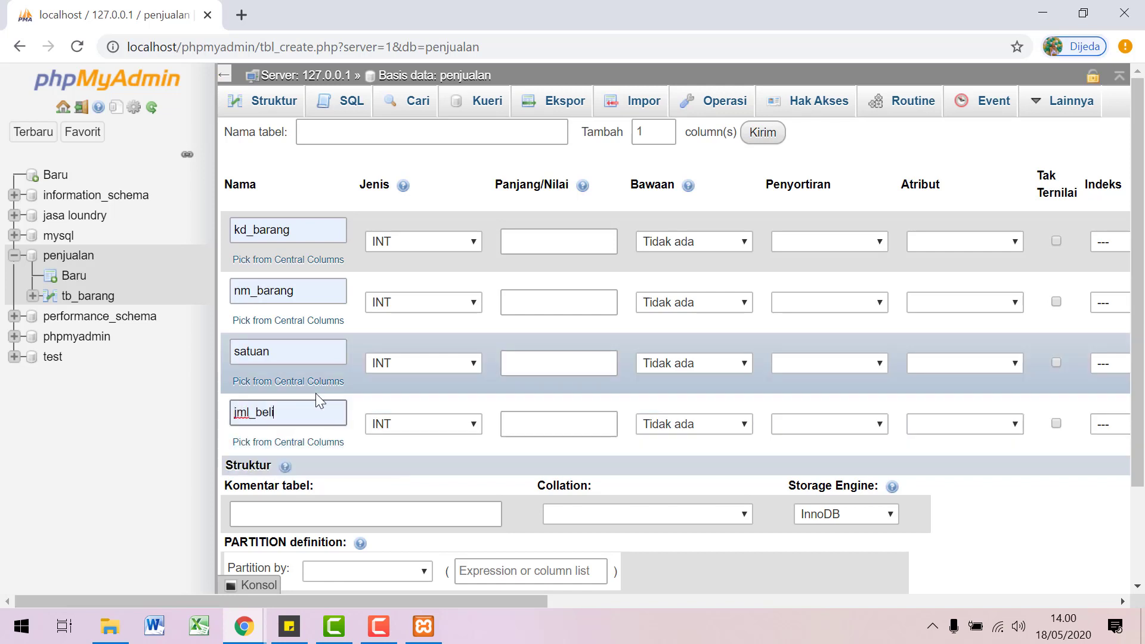
pyautogui.press('BackSpace')
pyautogui.press('BackSpace')
pyautogui.press('BackSpace')
pyautogui.press('BackSpace')
pyautogui.write('j')
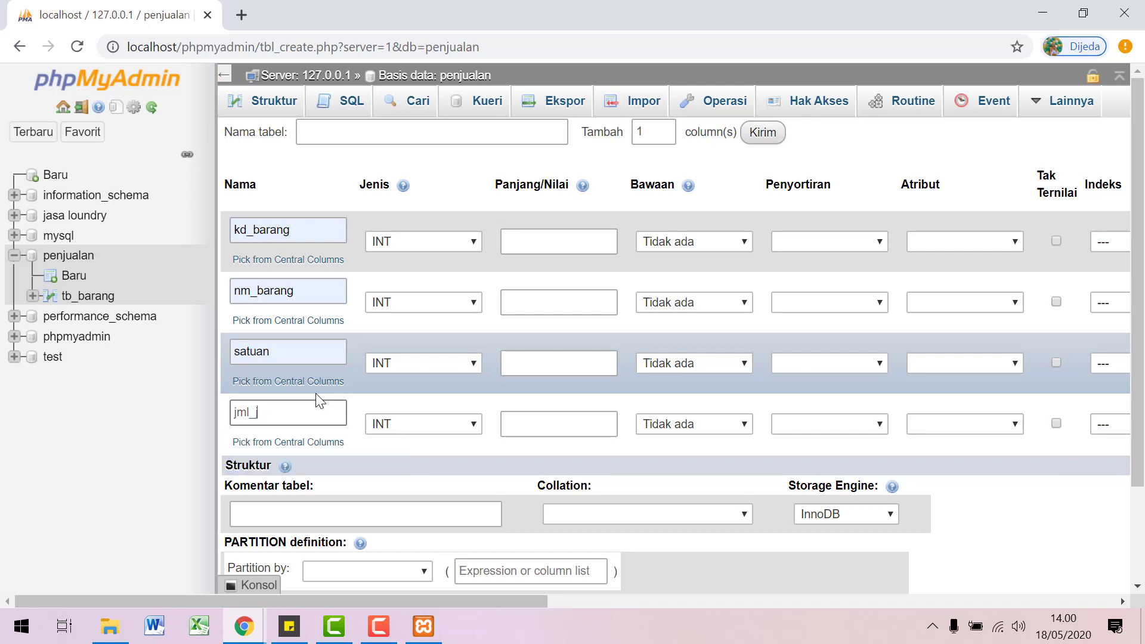
pyautogui.write('ual')
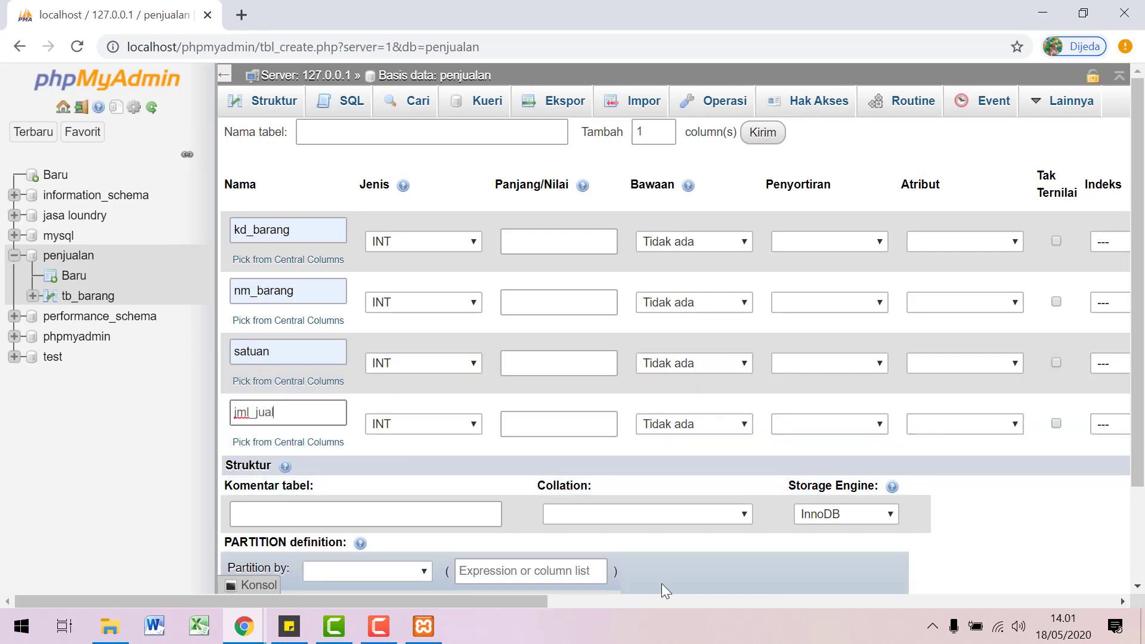
pyautogui.scroll(-3, 846, 536)
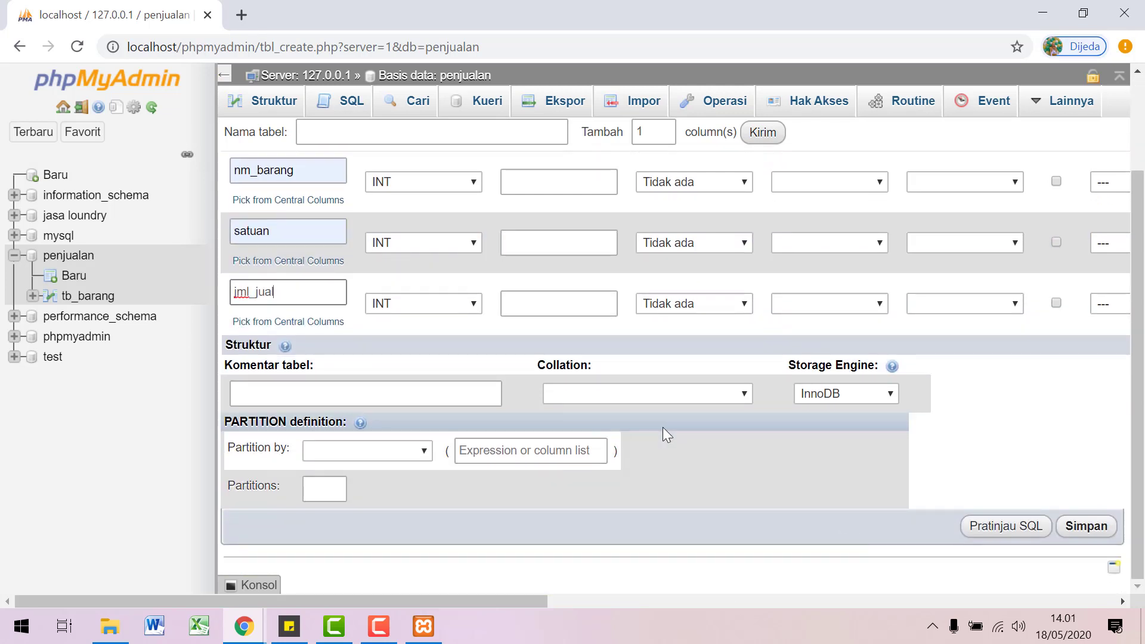
pyautogui.scroll(2, 663, 426)
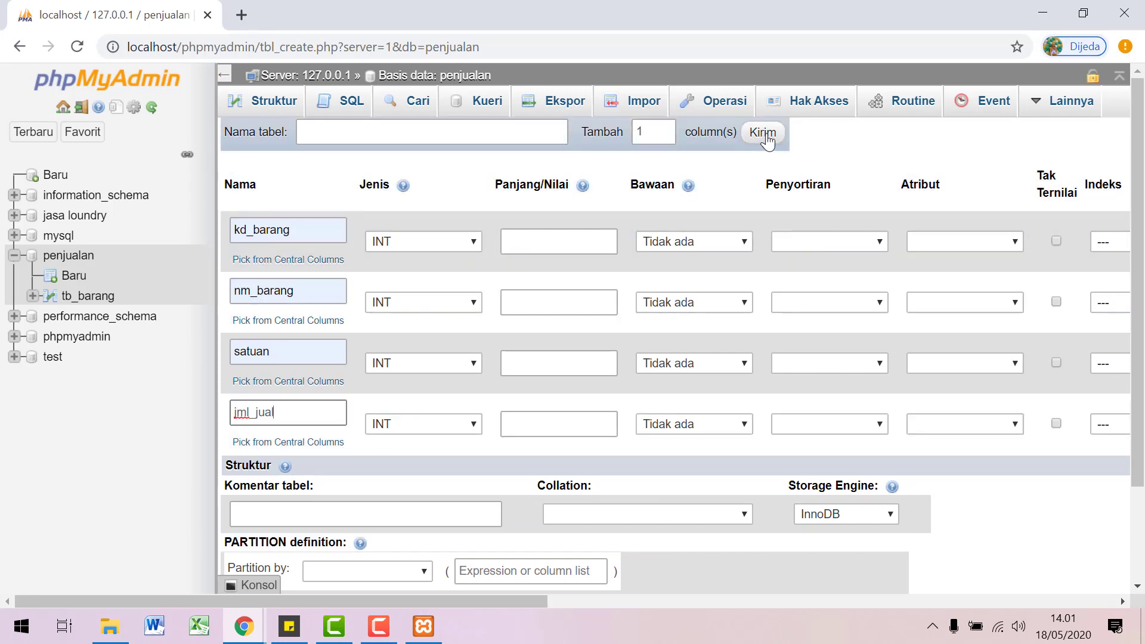
# Step: Add a fifth column named keterangan with type TEXT
pyautogui.click(763, 132)
pyautogui.click(258, 477)
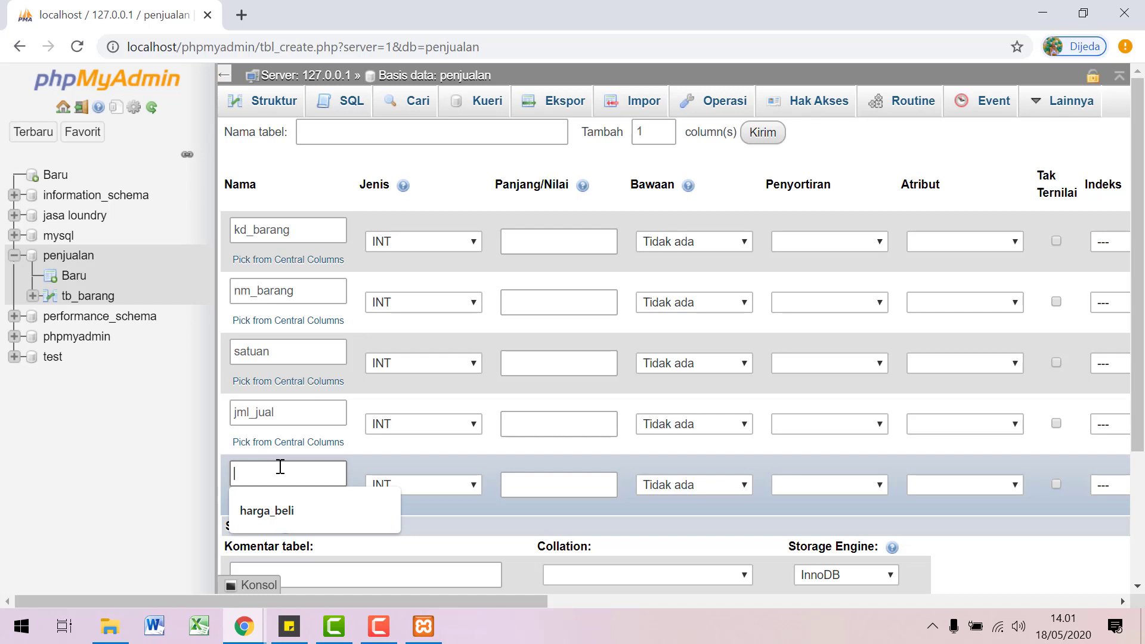
pyautogui.write('keterangan')
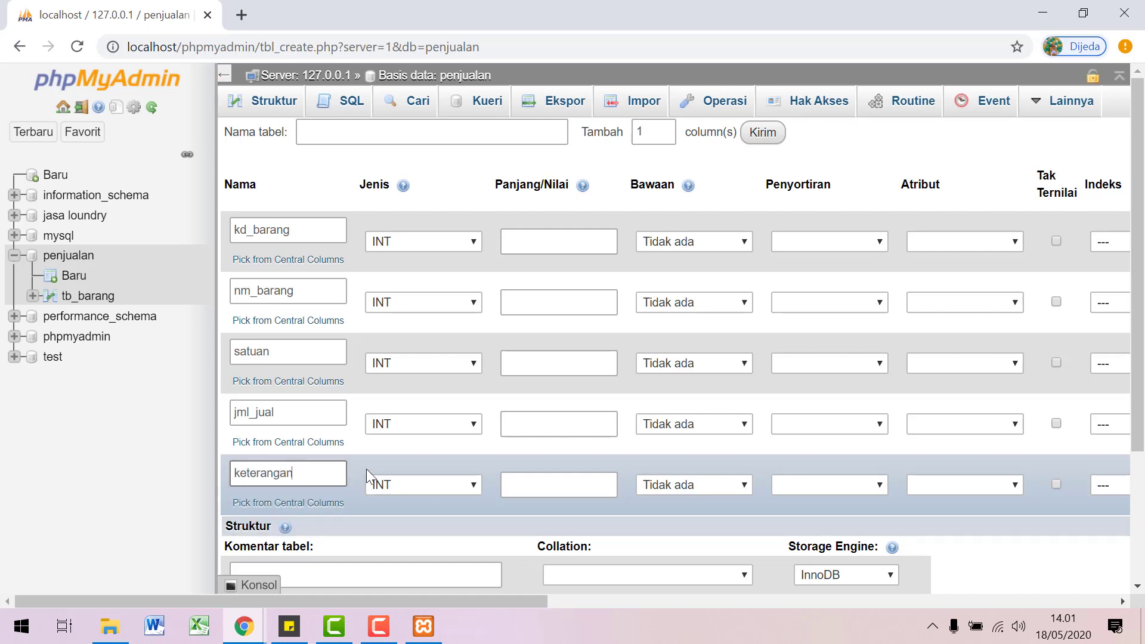
pyautogui.click(417, 484)
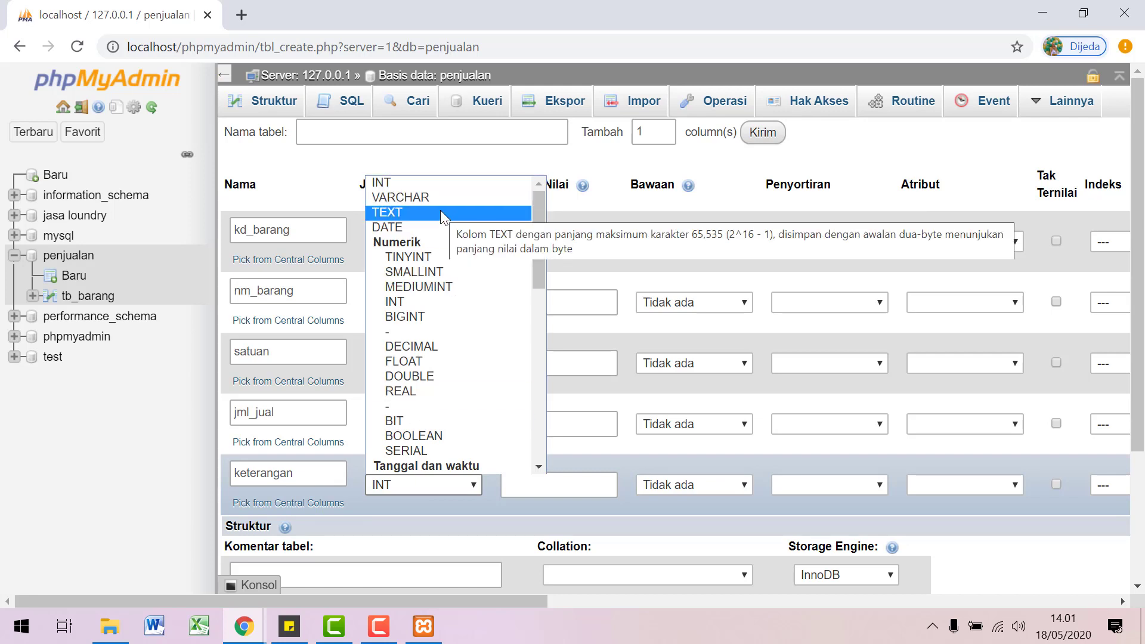
pyautogui.click(440, 212)
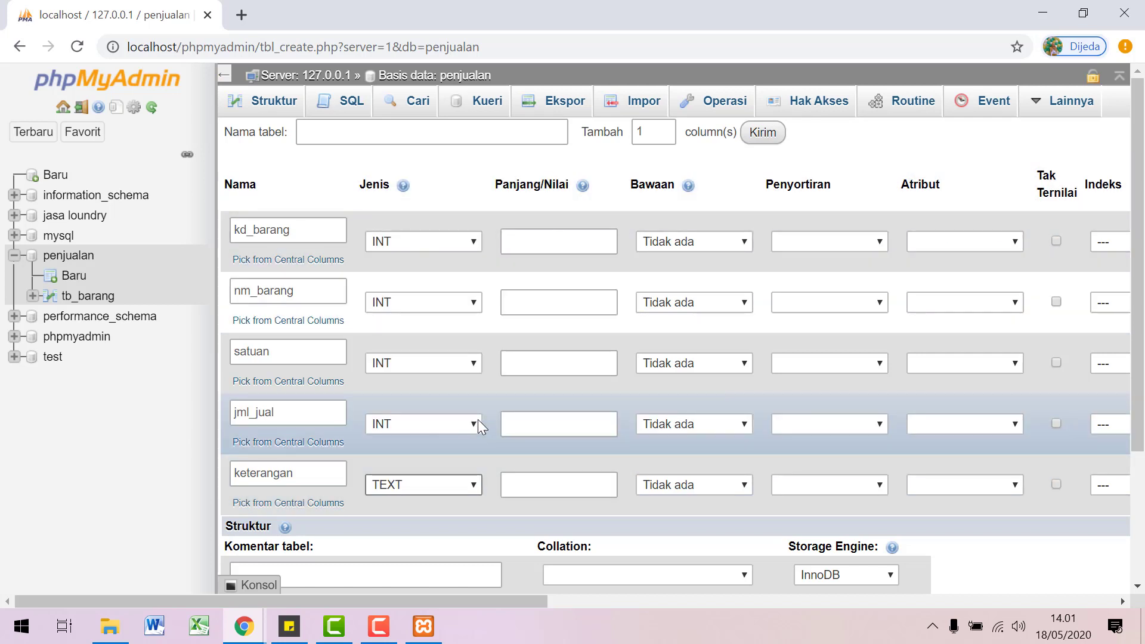
# Step: Make nm_barang a VARCHAR of length 20, keeping jml_jual as INT
pyautogui.click(478, 420)
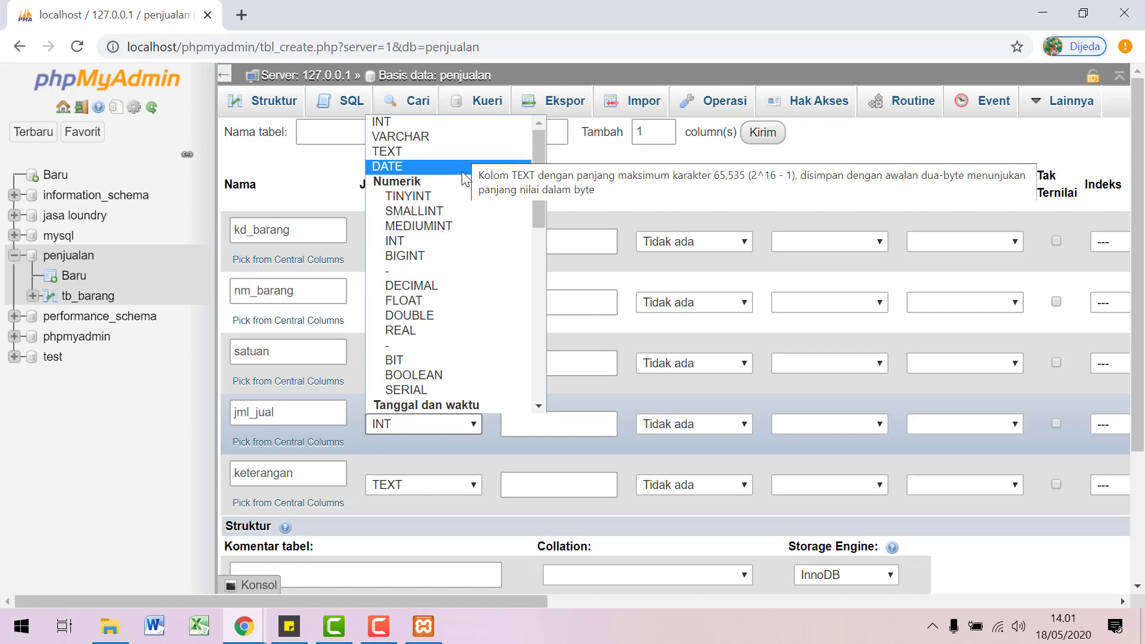
pyautogui.click(445, 122)
pyautogui.click(446, 299)
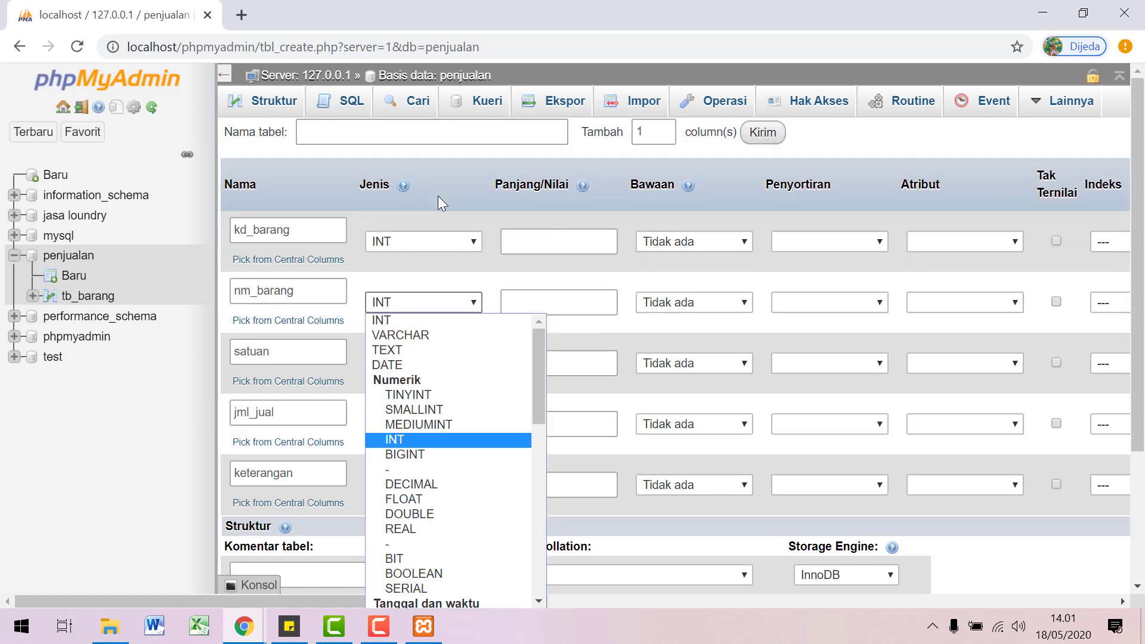
pyautogui.click(421, 332)
pyautogui.click(532, 300)
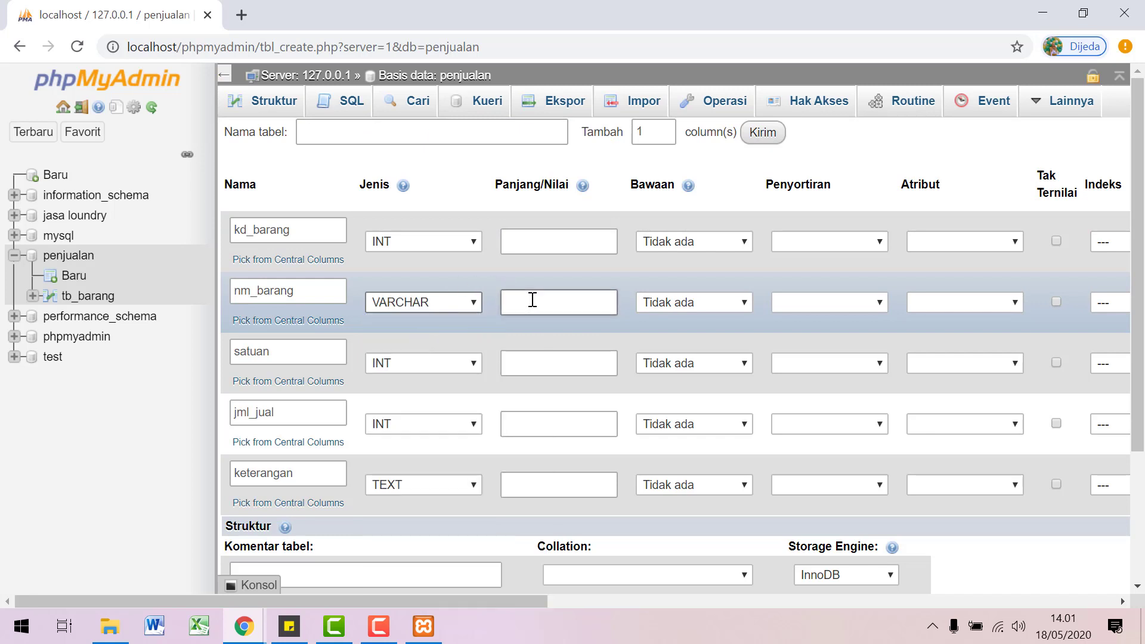
pyautogui.write('20')
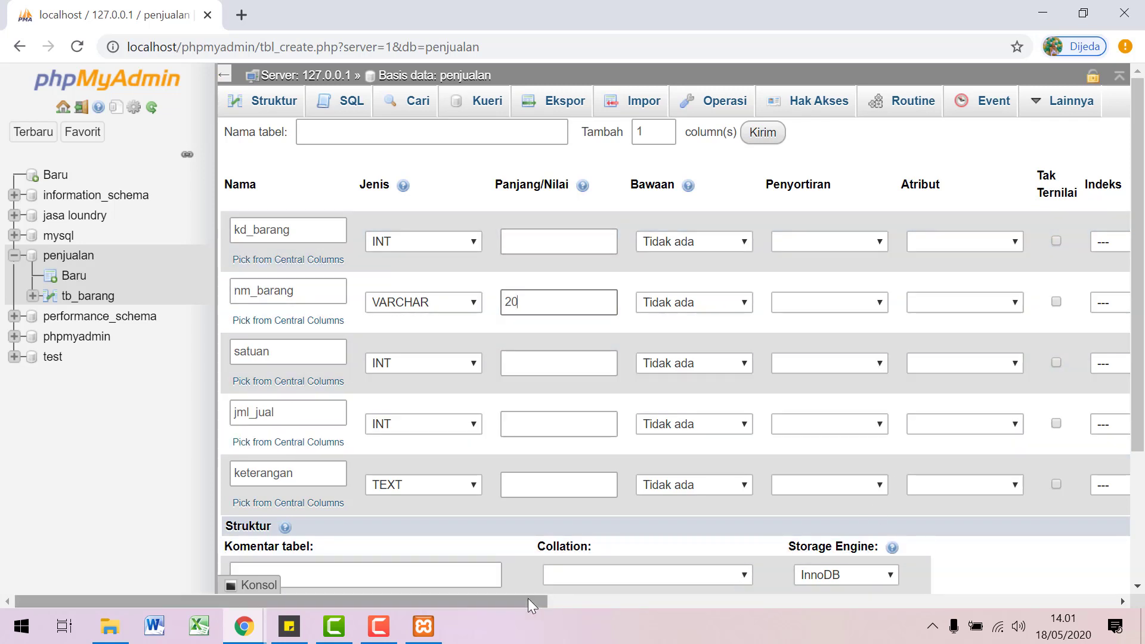
pyautogui.moveTo(528, 598); pyautogui.dragTo(861, 609)
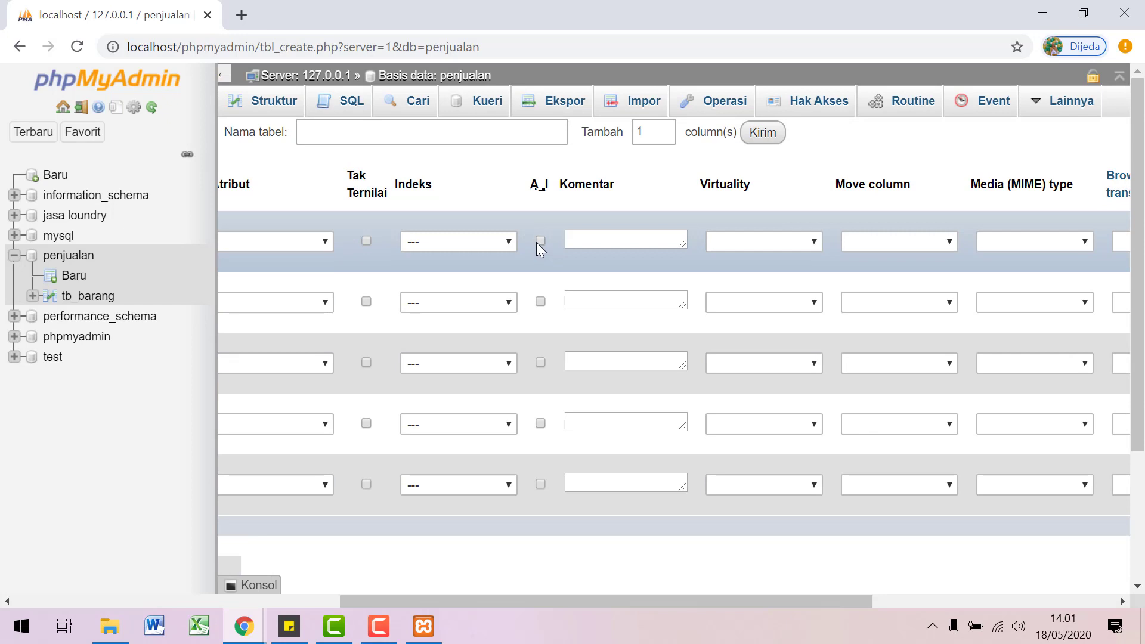
pyautogui.click(540, 241)
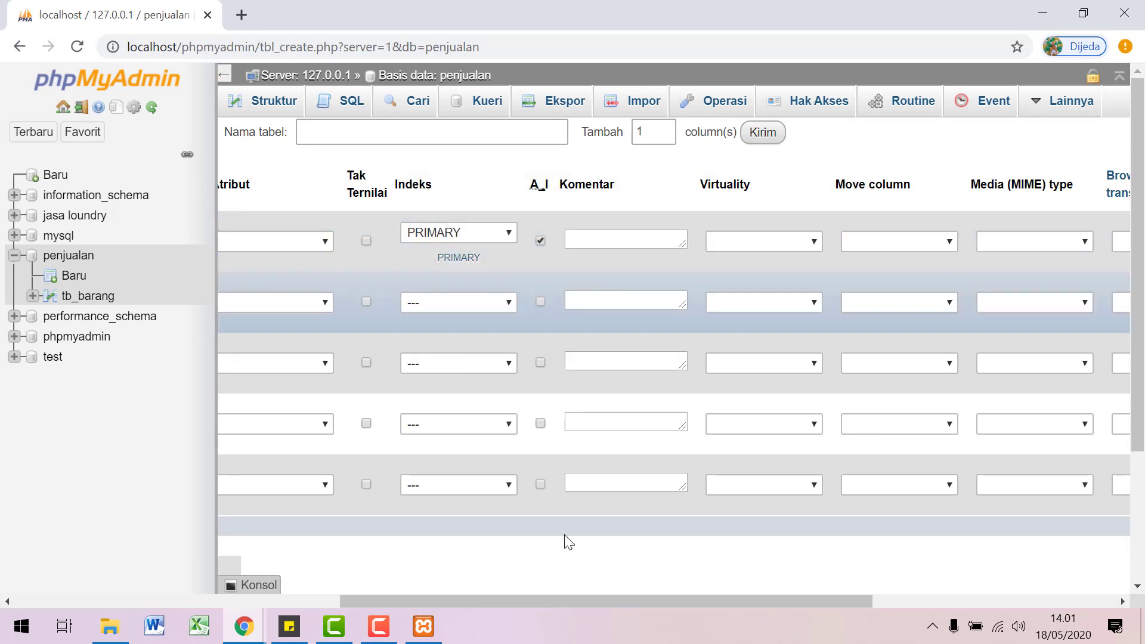
pyautogui.moveTo(567, 606); pyautogui.dragTo(324, 612)
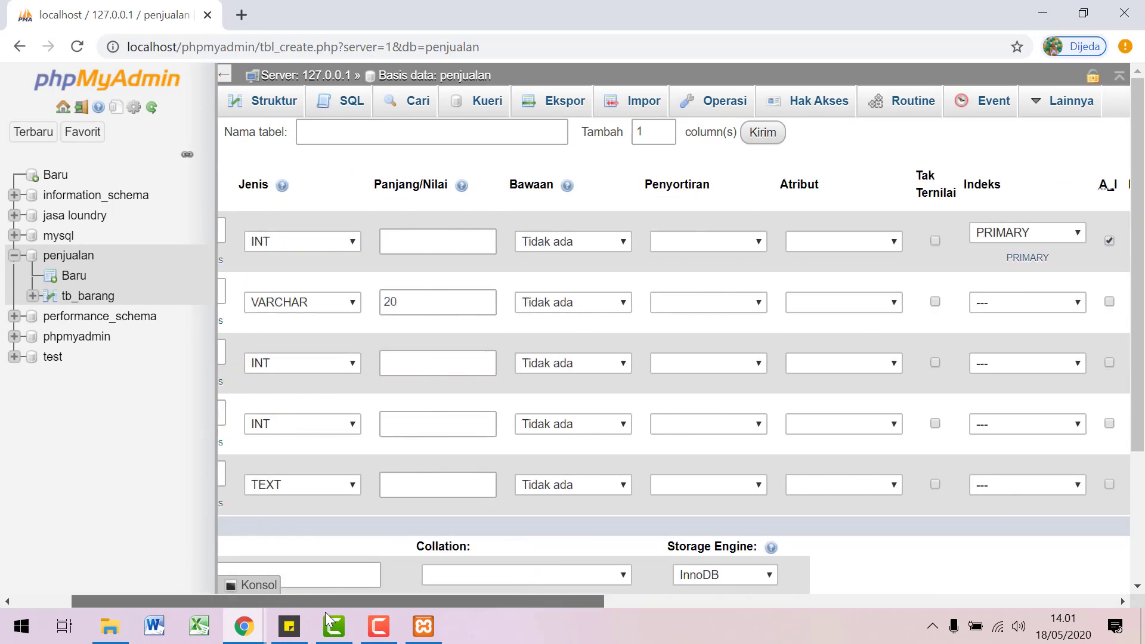
pyautogui.scroll(-3, 989, 588)
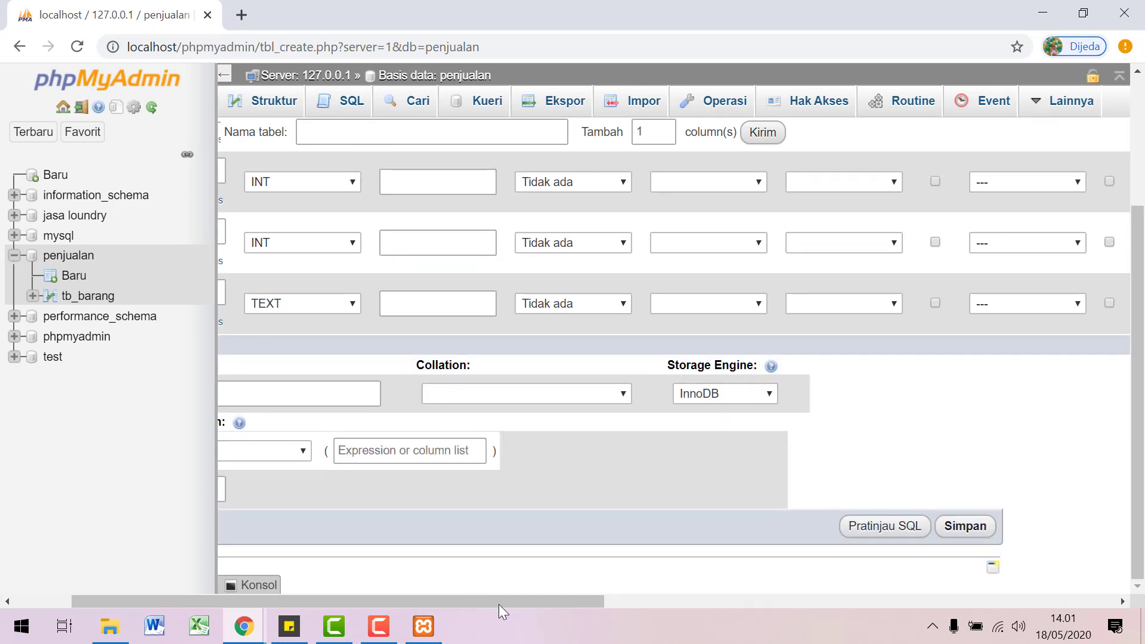
pyautogui.moveTo(498, 602); pyautogui.dragTo(402, 599)
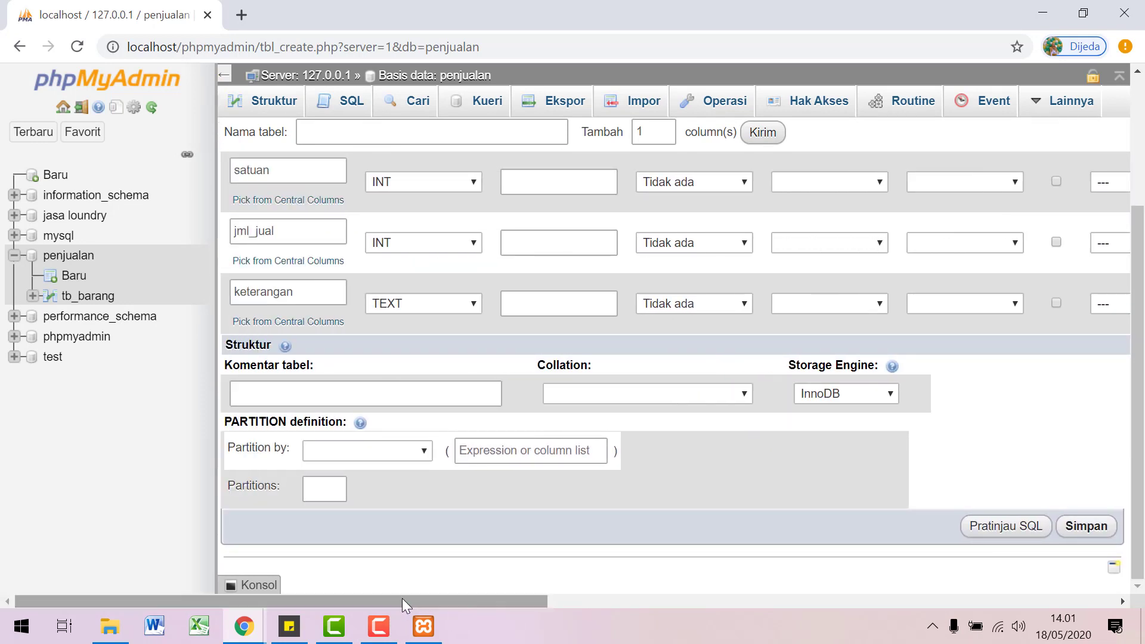
# Step: After the empty-name warning, enter penjualan as the table name and save the table
pyautogui.click(1086, 528)
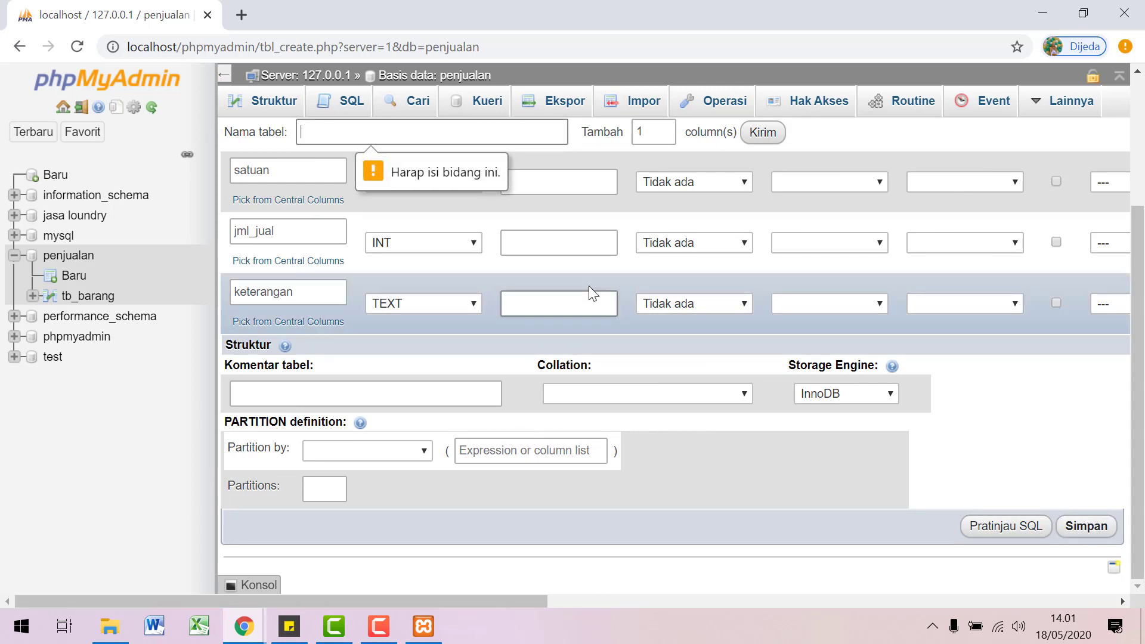
pyautogui.scroll(3, 589, 285)
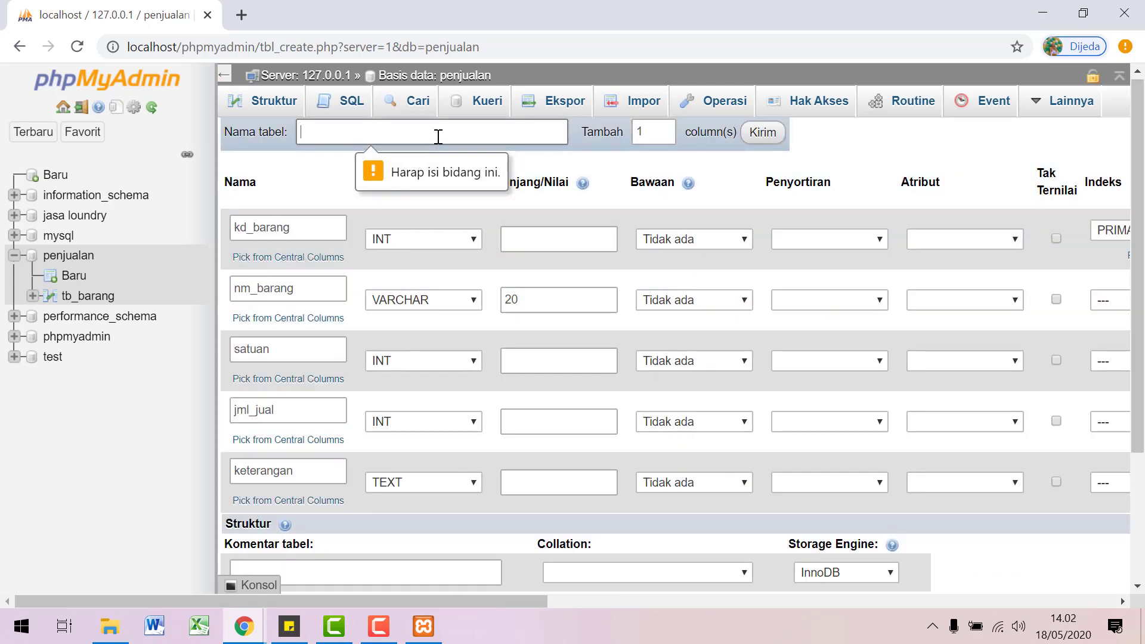
pyautogui.click(432, 129)
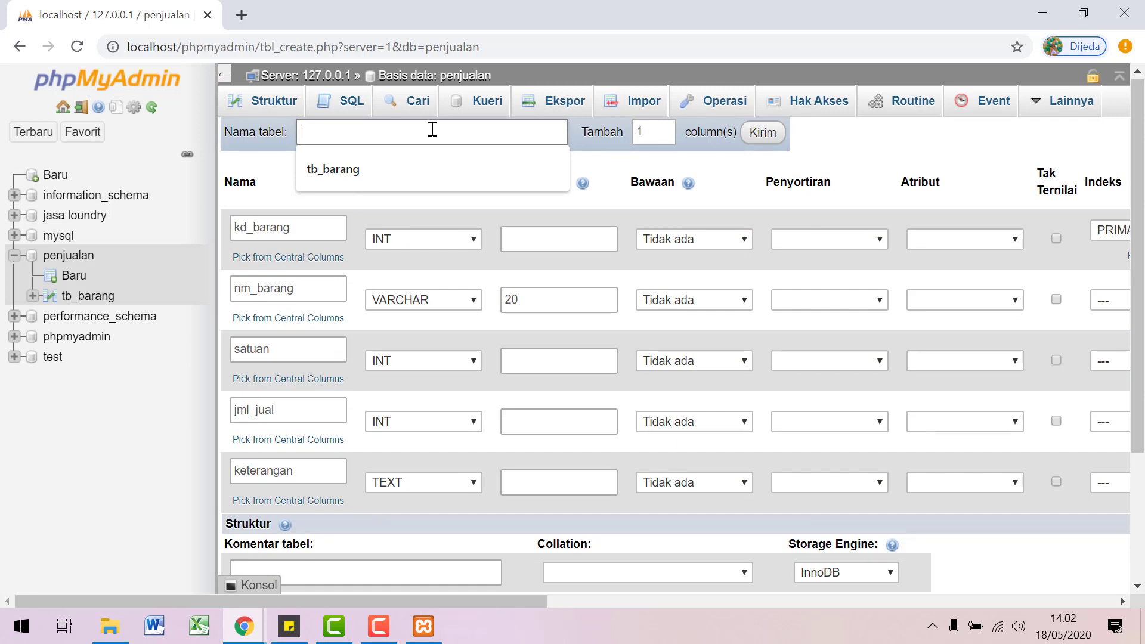
pyautogui.write('pen')
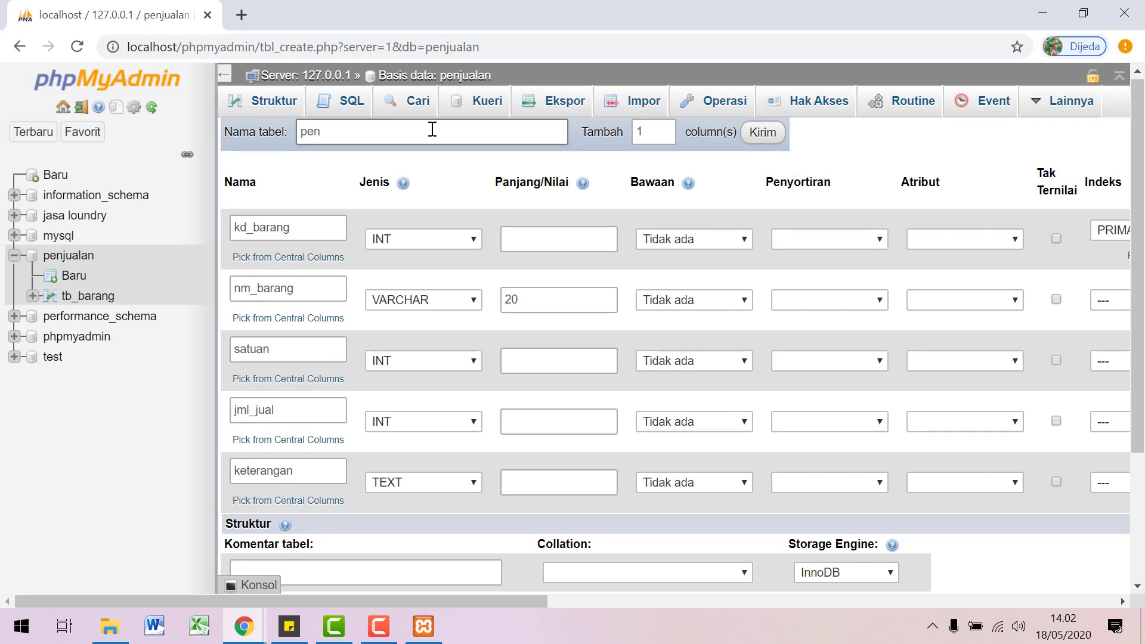
pyautogui.write('jualan')
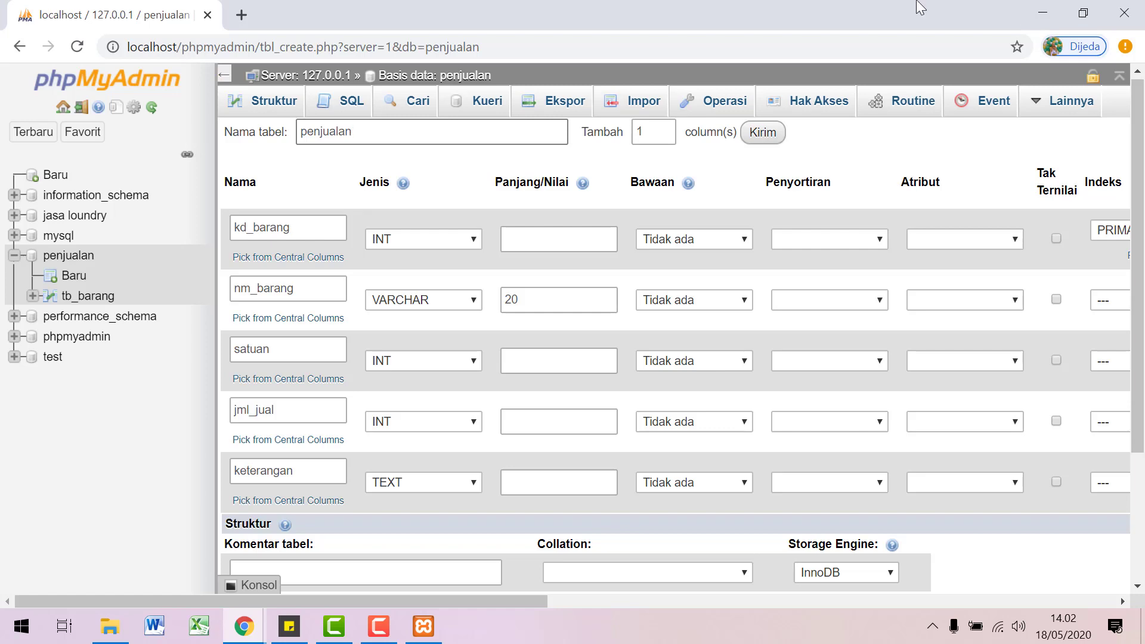
pyautogui.scroll(-3, 831, 575)
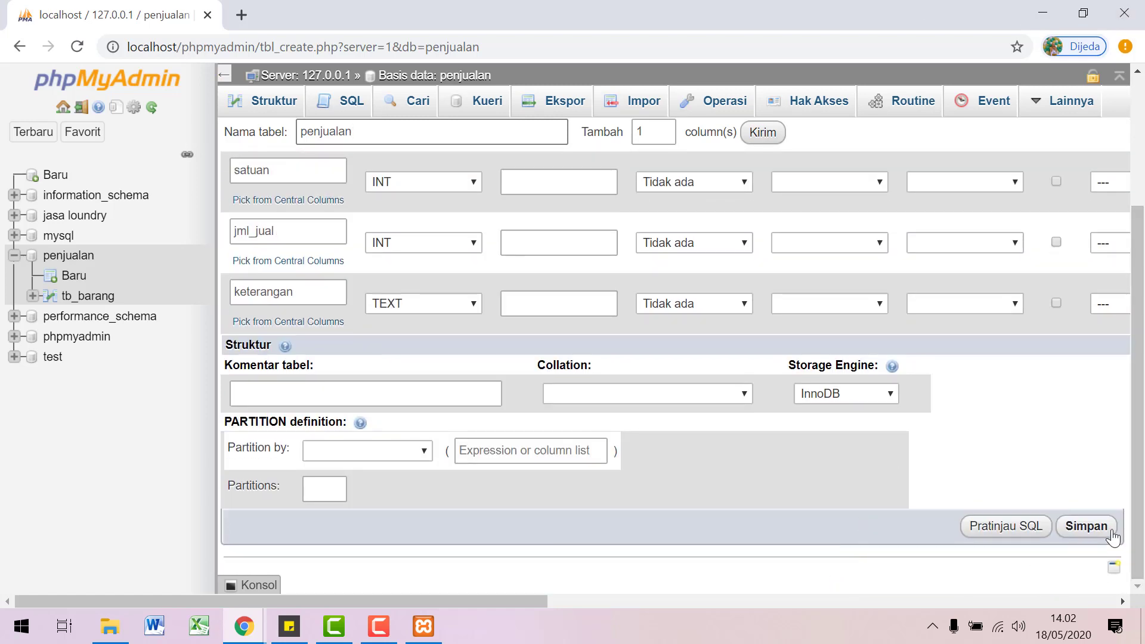
pyautogui.click(1112, 532)
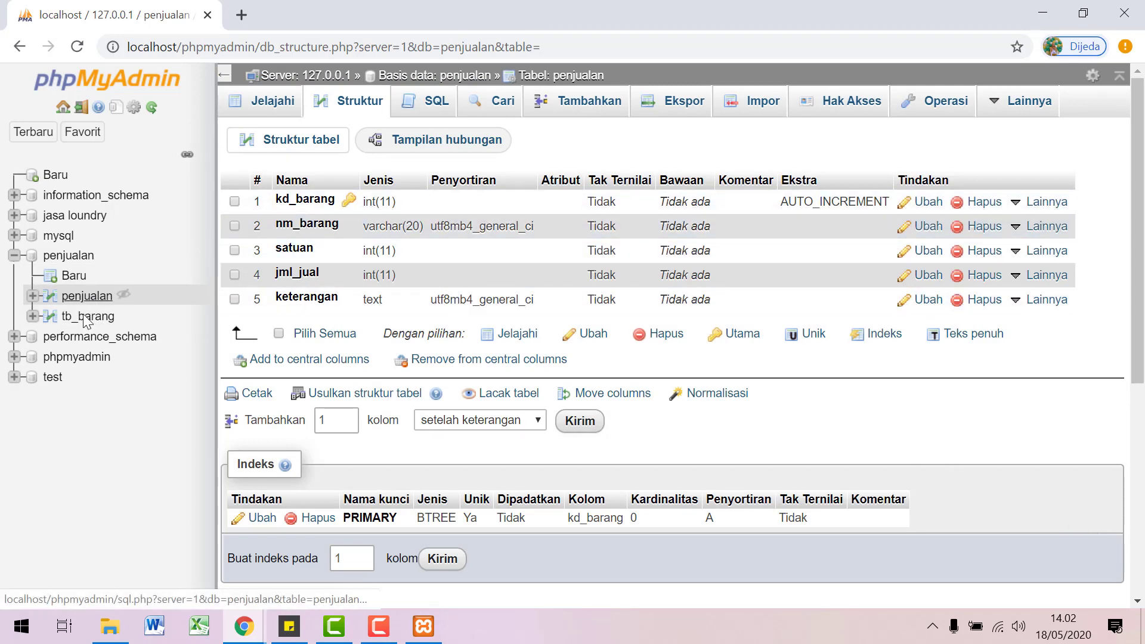
# Step: Open a fresh new-table form in penjualan and name the table transaksi
pyautogui.click(73, 275)
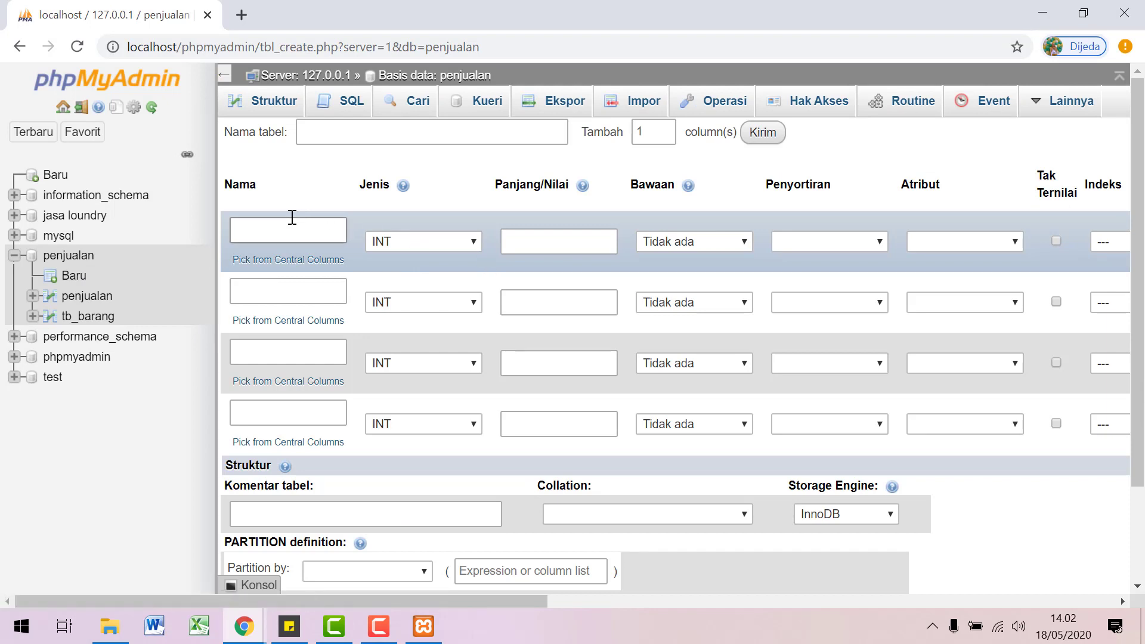
pyautogui.click(278, 224)
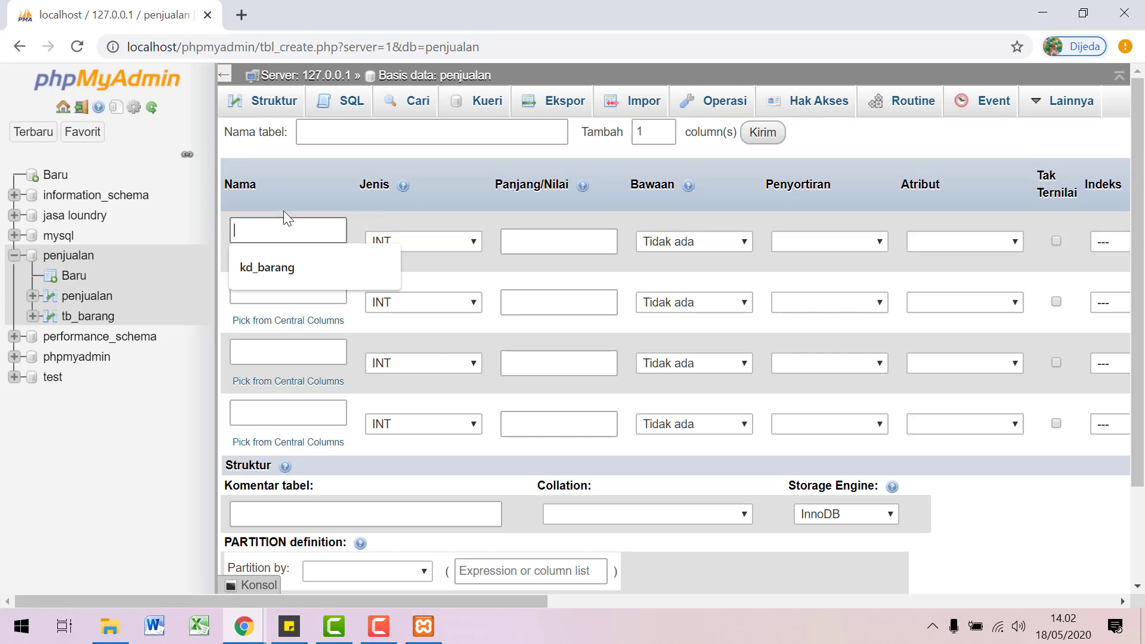
pyautogui.write('tra')
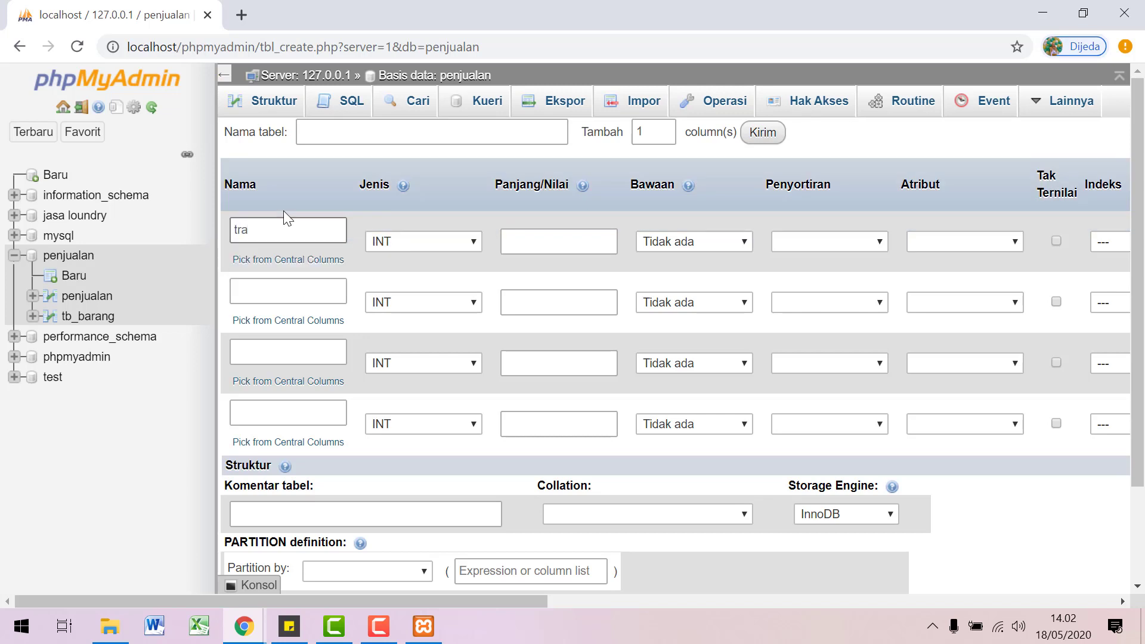
pyautogui.press('BackSpace')
pyautogui.press('BackSpace')
pyautogui.press('BackSpace')
pyautogui.click(461, 119)
pyautogui.write('tra')
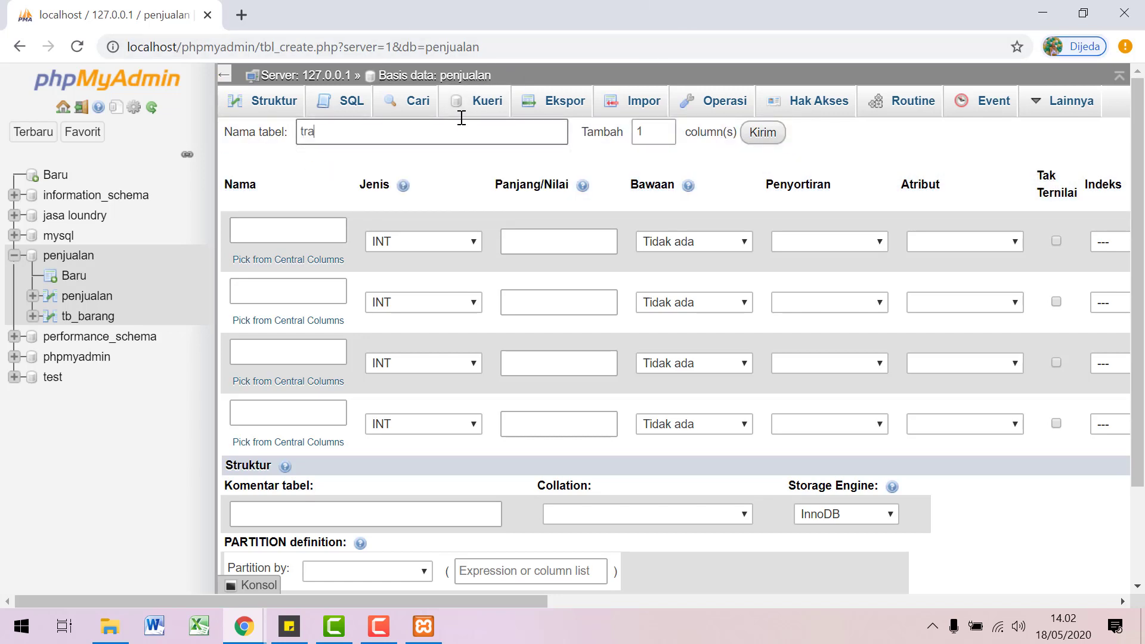
pyautogui.write('nsaksi')
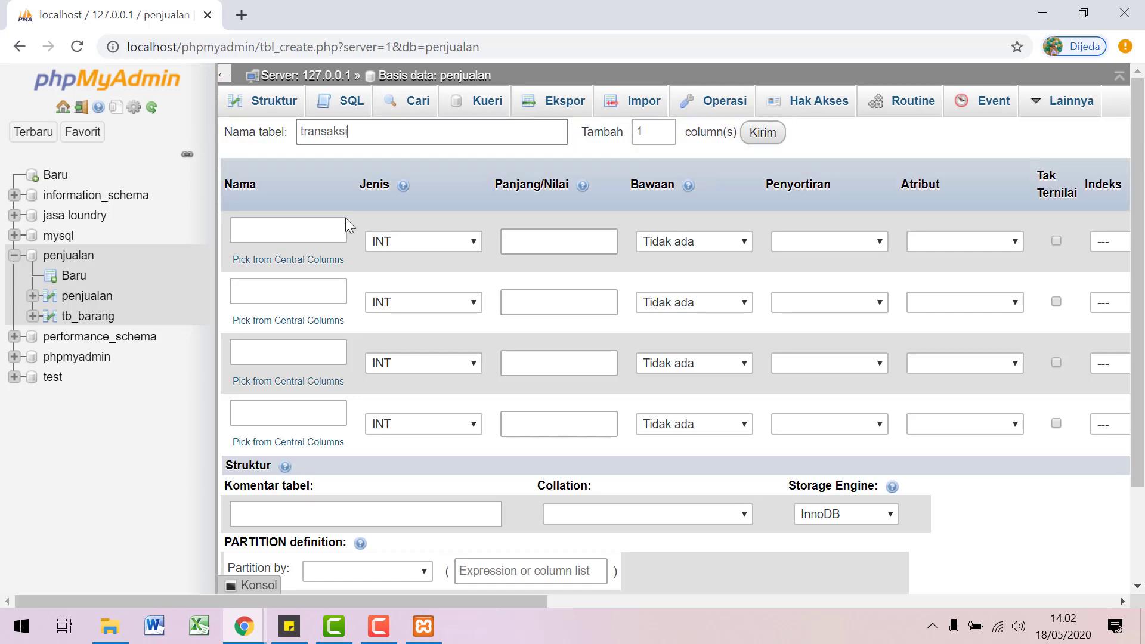
pyautogui.click(319, 224)
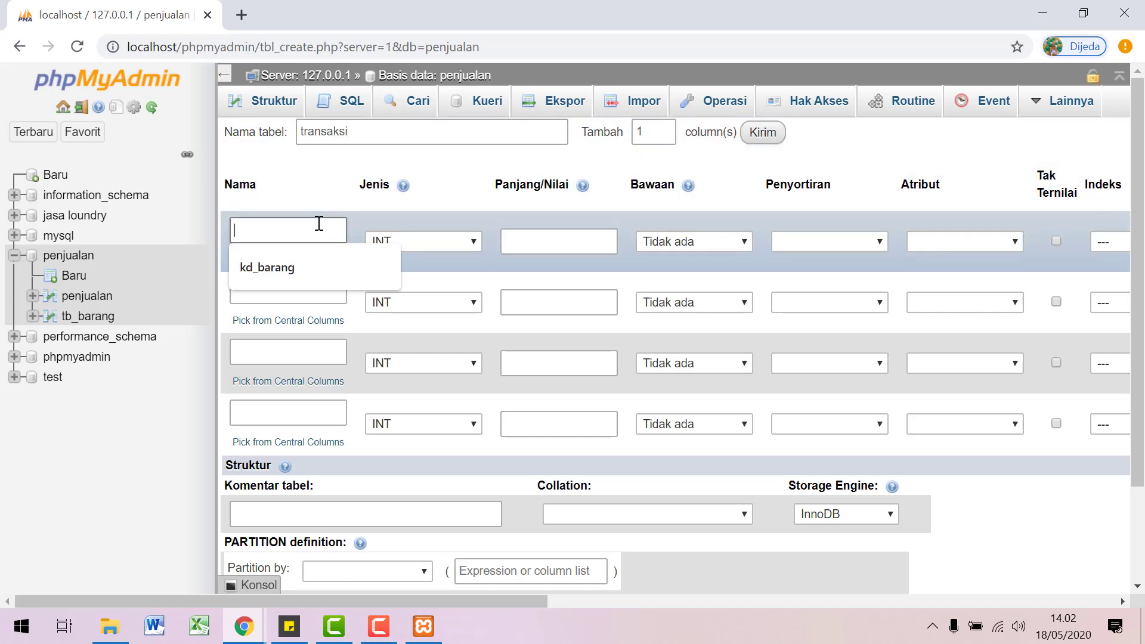
# Step: Name the four transaksi columns kd_barang, tanggal, id_pembeli and nik
pyautogui.write('kod')
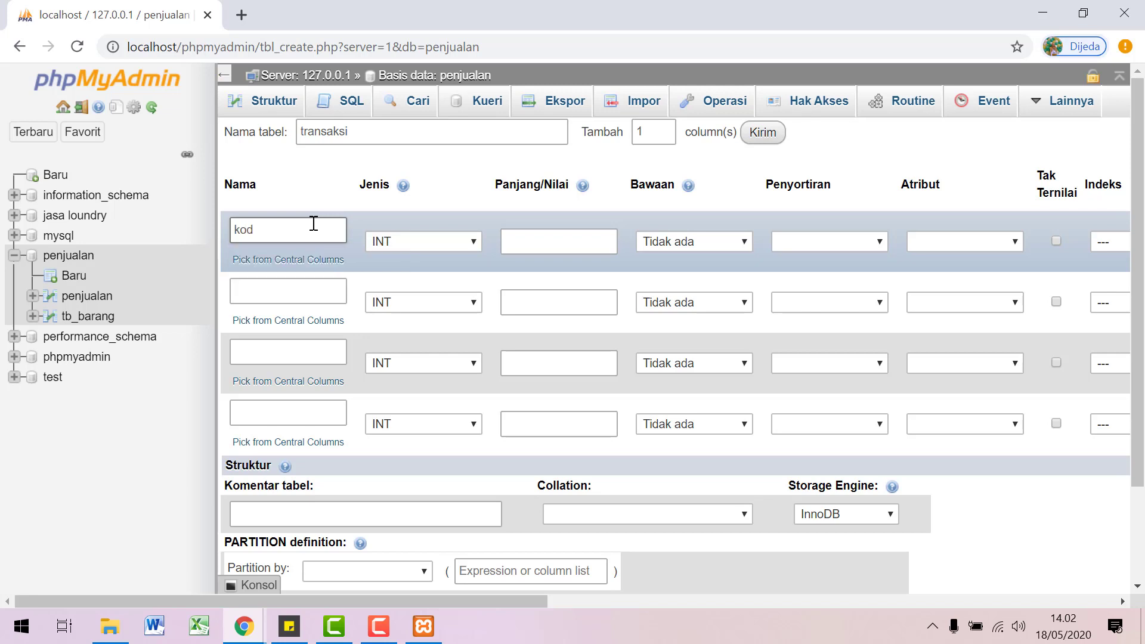
pyautogui.press('BackSpace')
pyautogui.press('BackSpace')
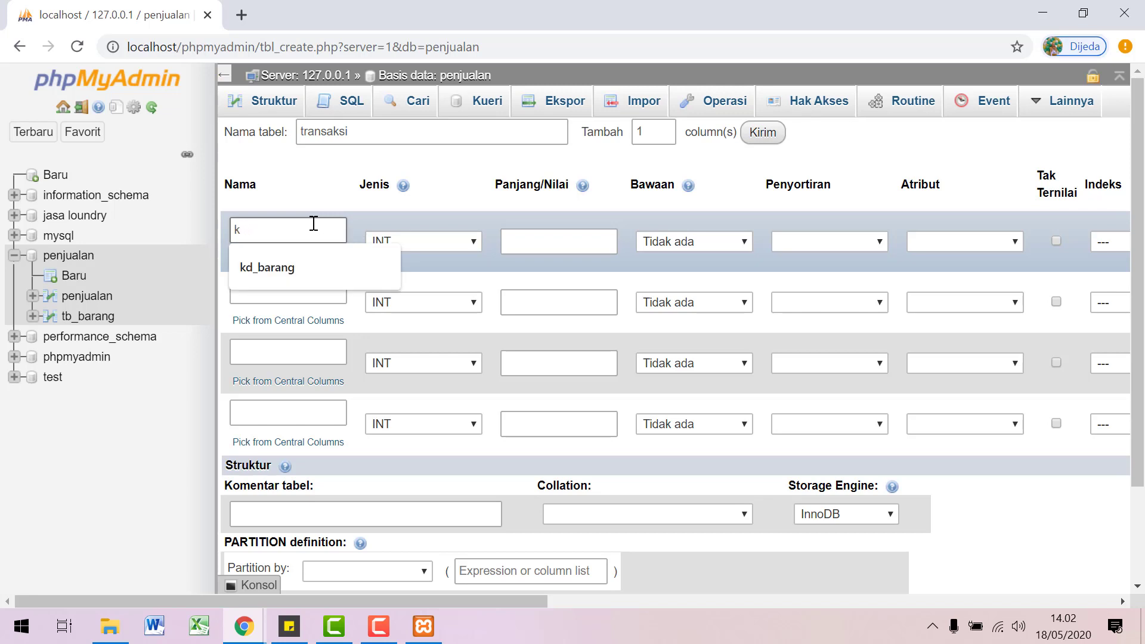
pyautogui.click(302, 260)
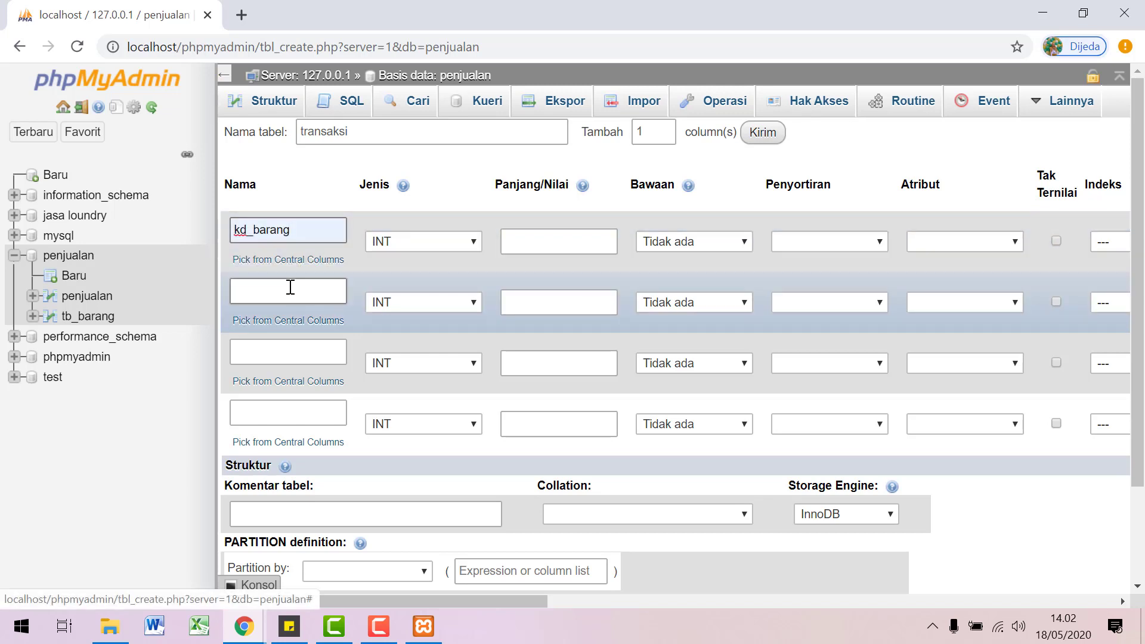
pyautogui.click(290, 287)
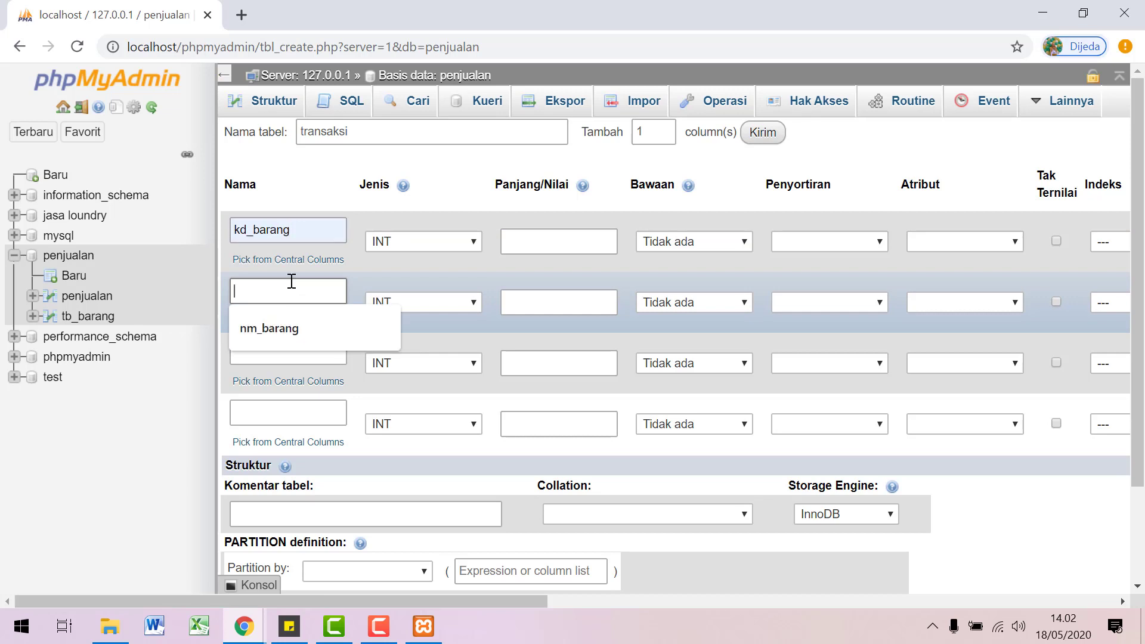
pyautogui.write('tanggal')
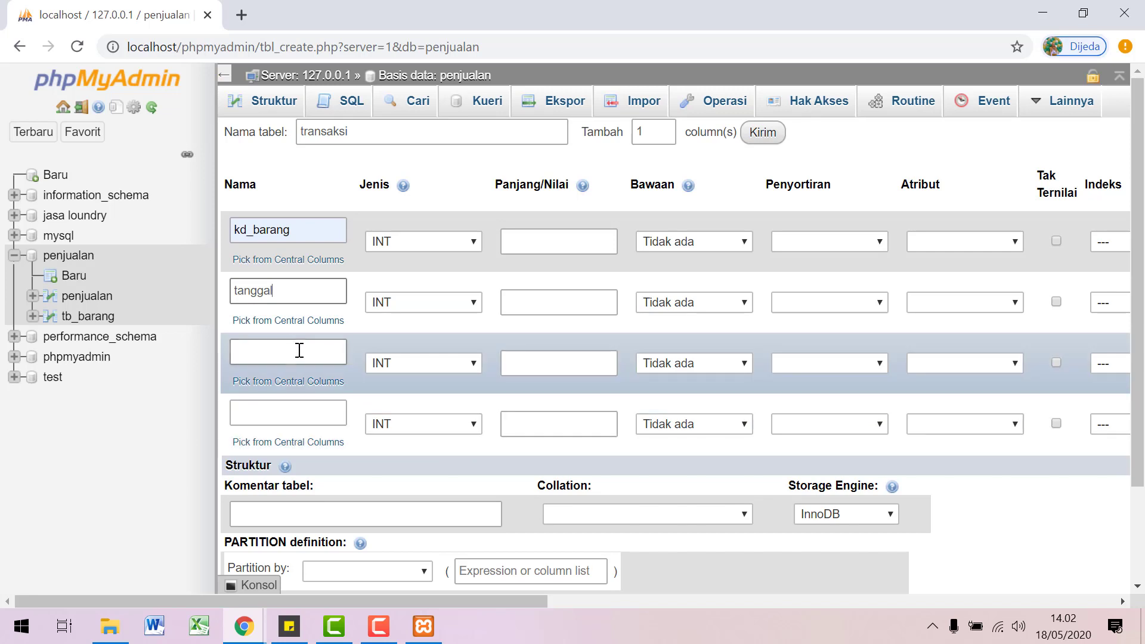
pyautogui.click(299, 351)
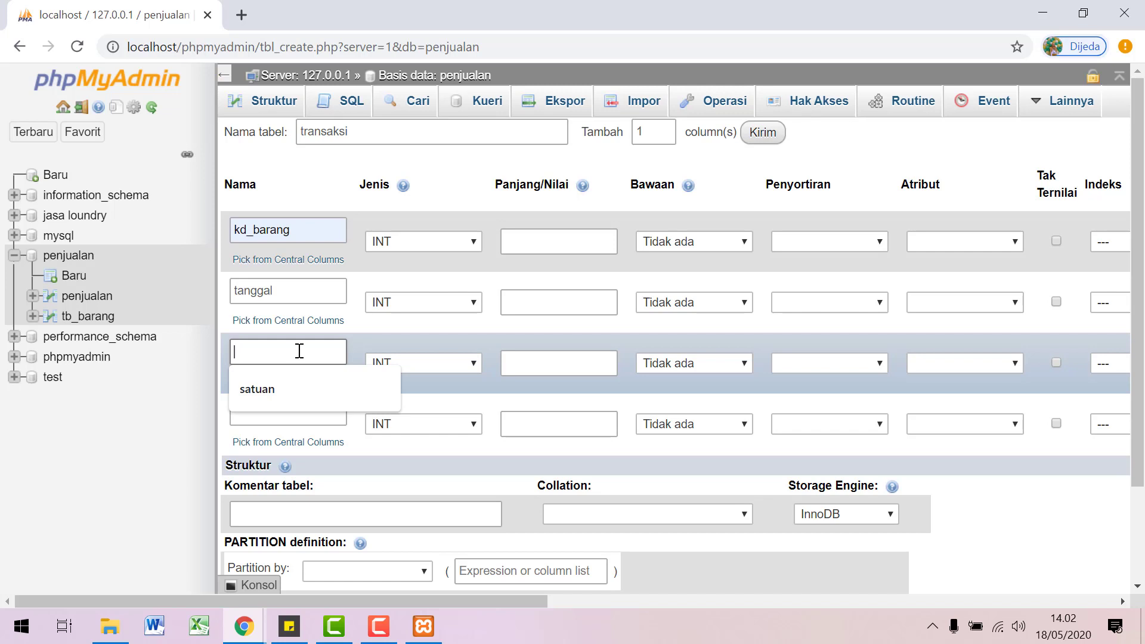
pyautogui.click(299, 352)
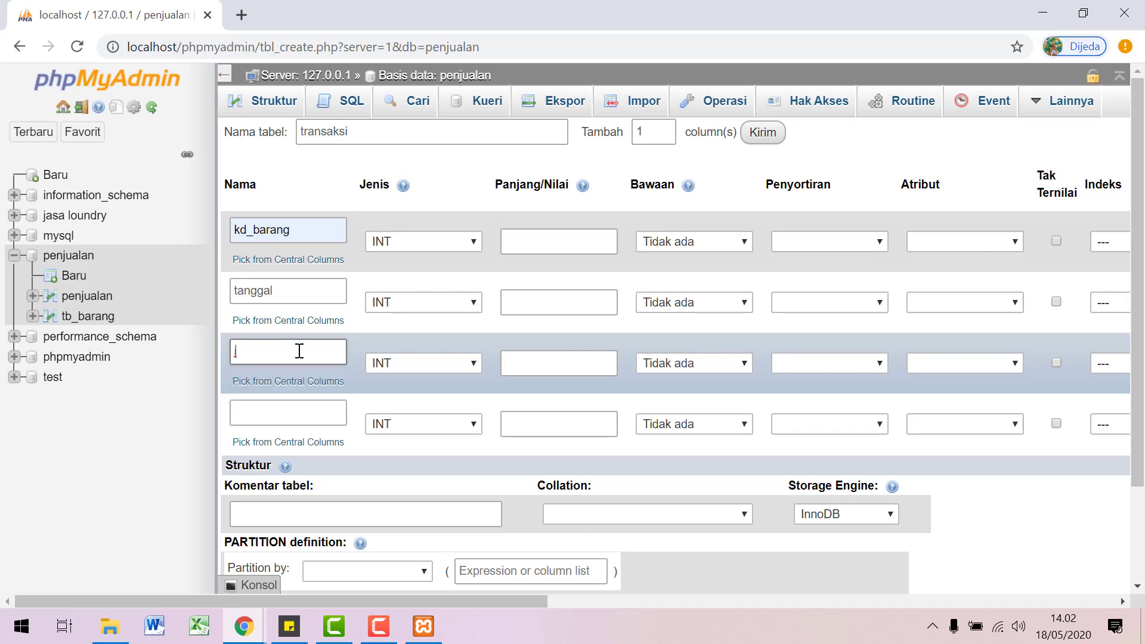
pyautogui.write('id_pembeli')
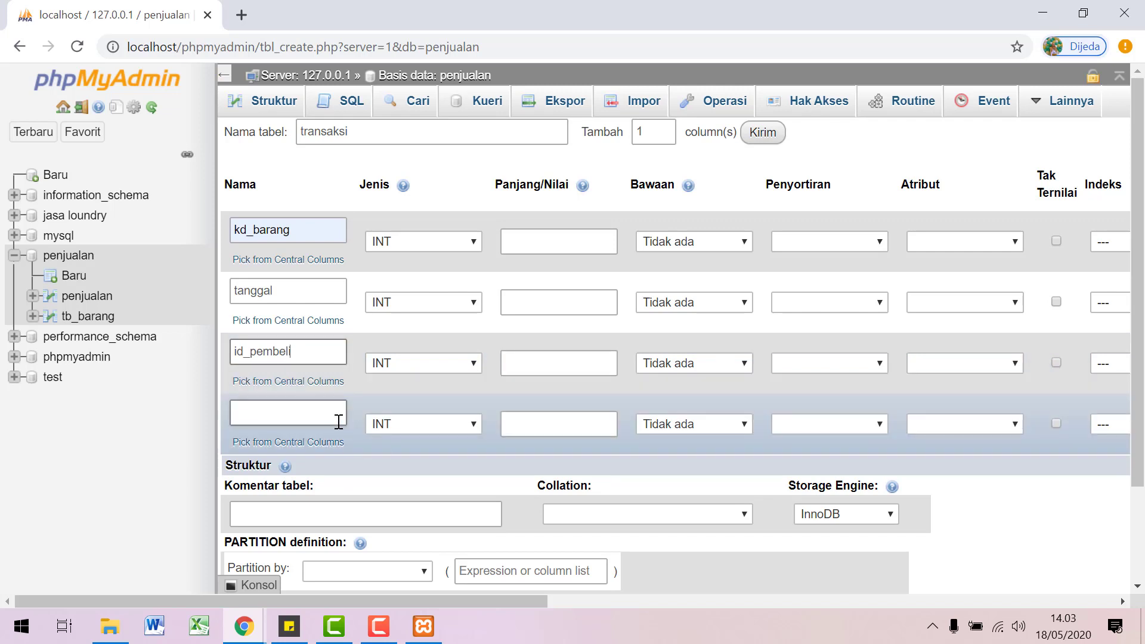
pyautogui.click(338, 421)
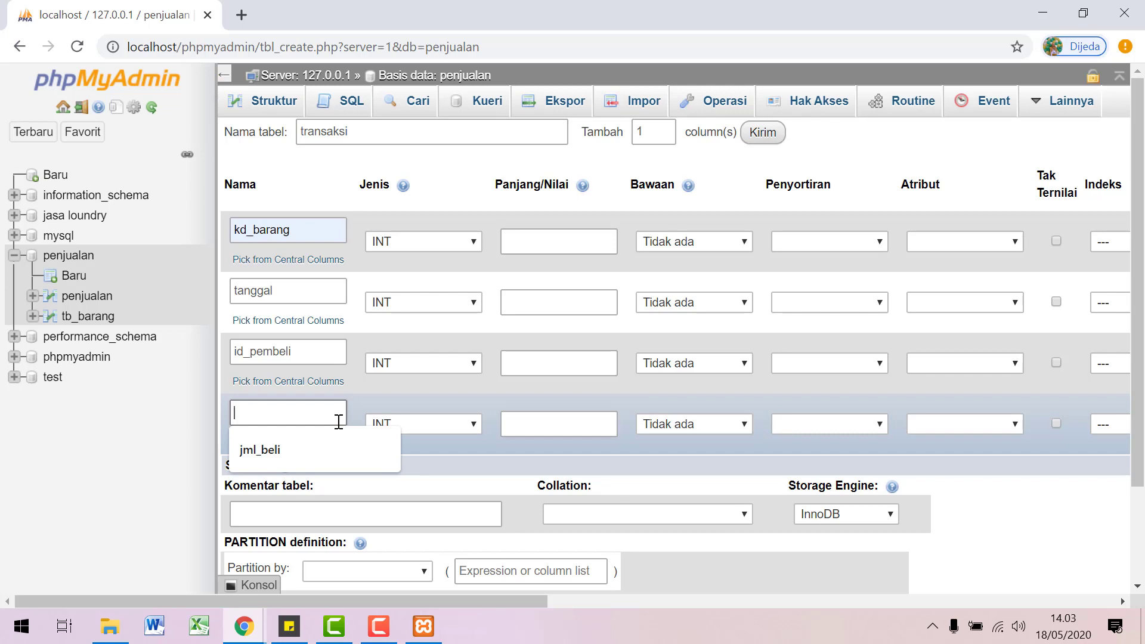
pyautogui.write('nik')
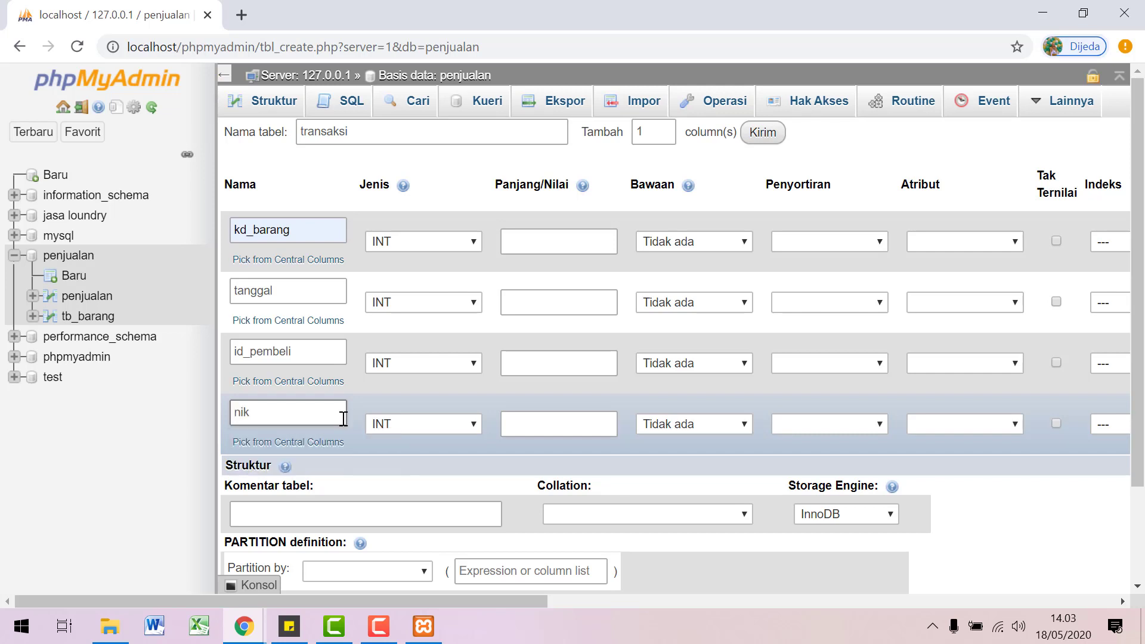
# Step: Add two column rows, naming the fifth catatan and the sixth keterangan
pyautogui.click(762, 132)
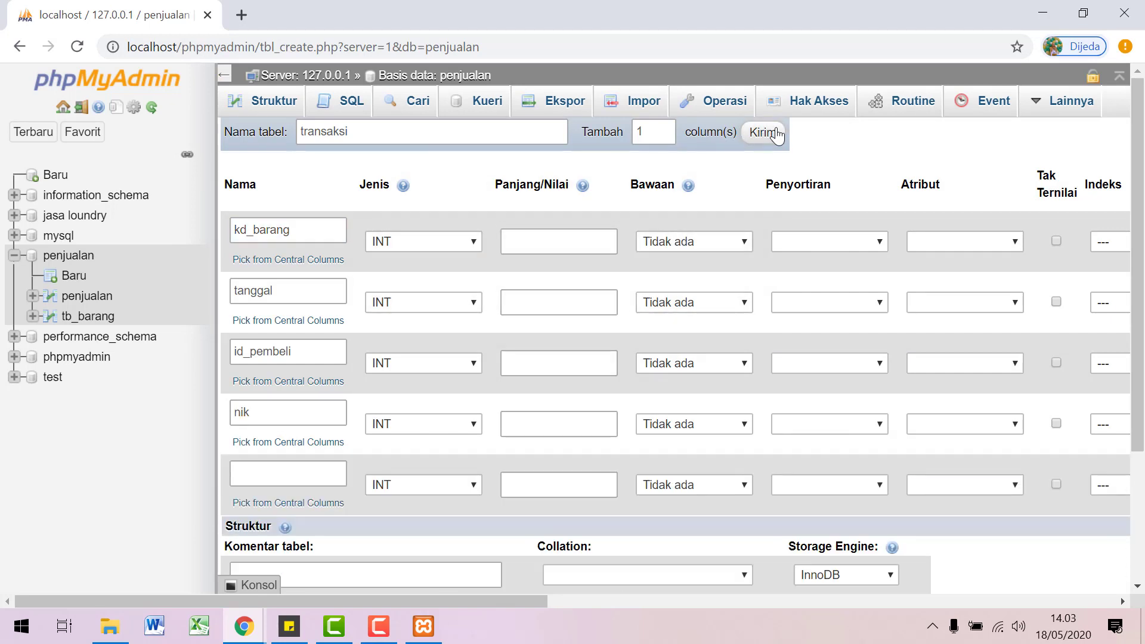
pyautogui.click(297, 471)
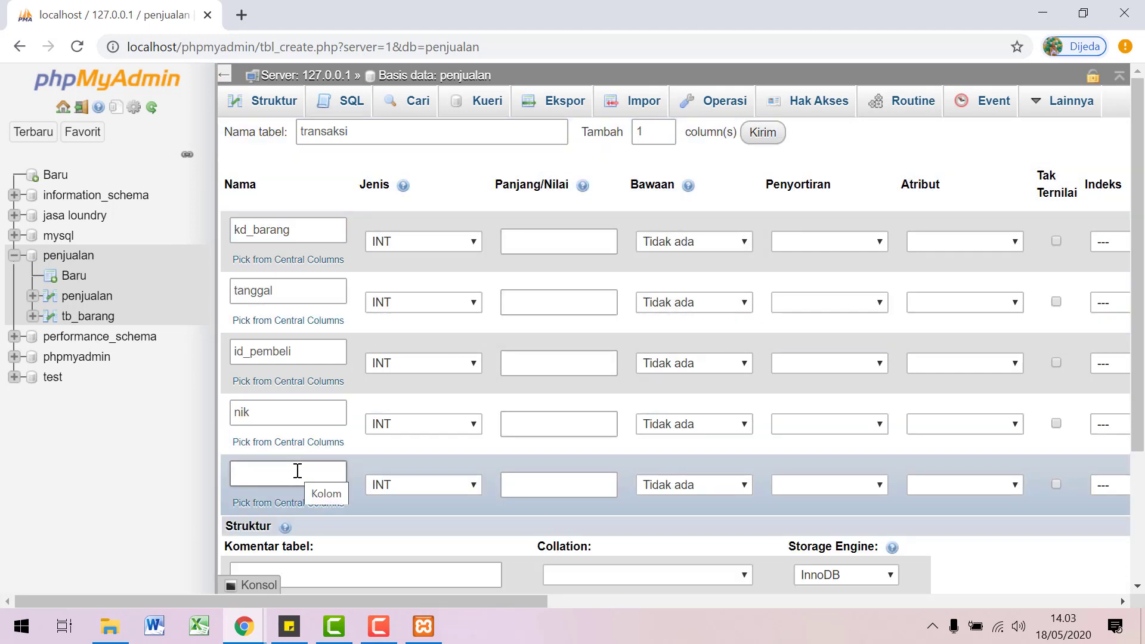
pyautogui.click(297, 472)
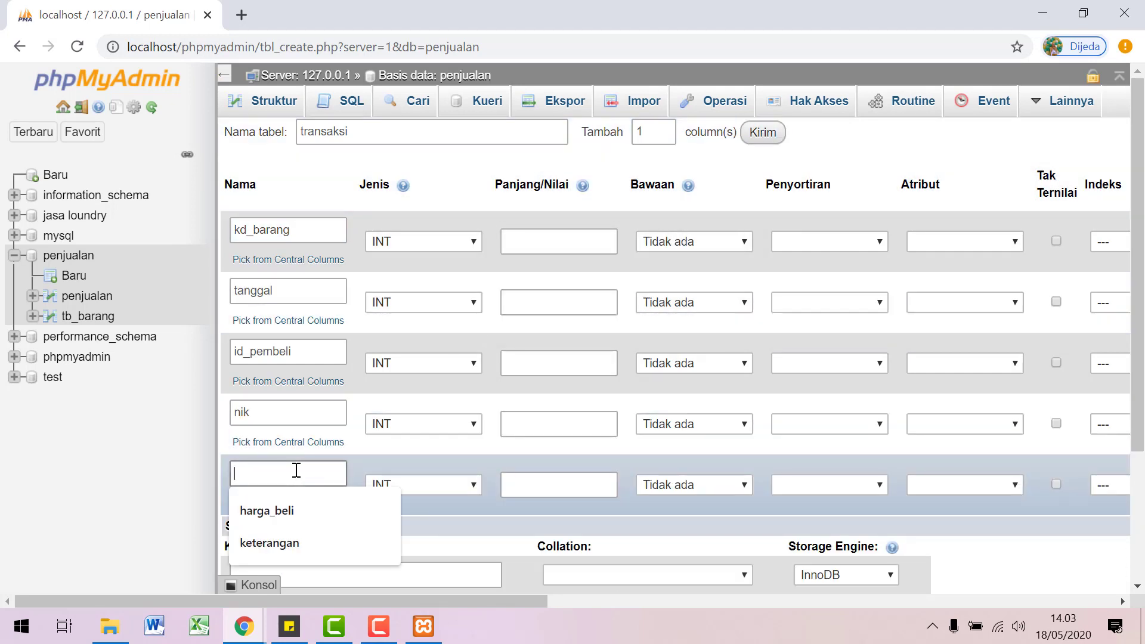
pyautogui.click(276, 547)
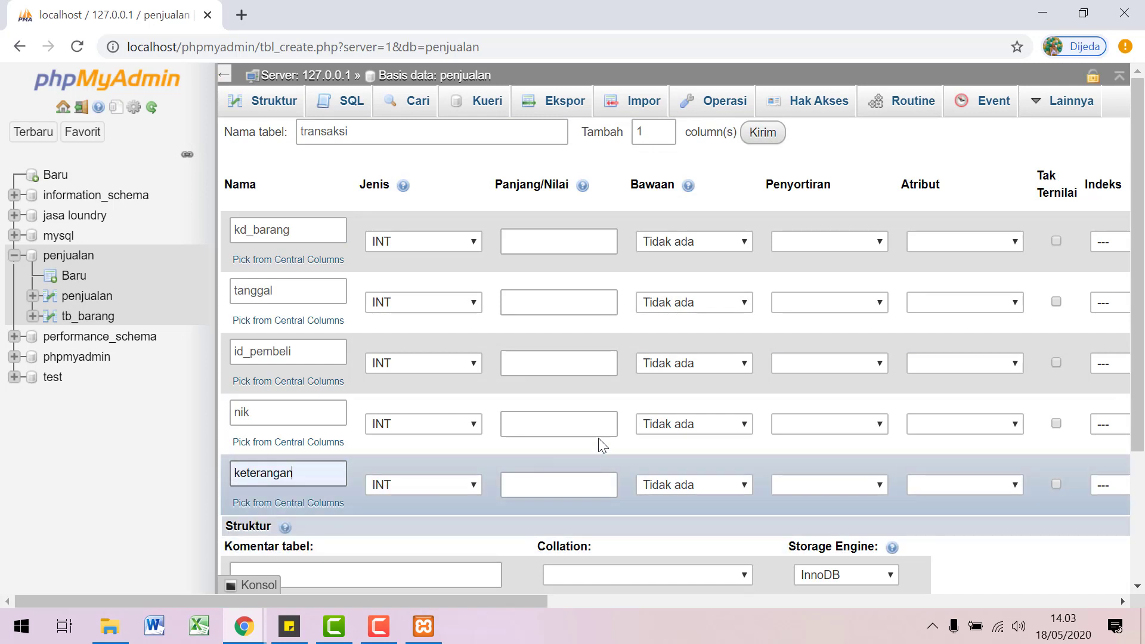
pyautogui.click(775, 134)
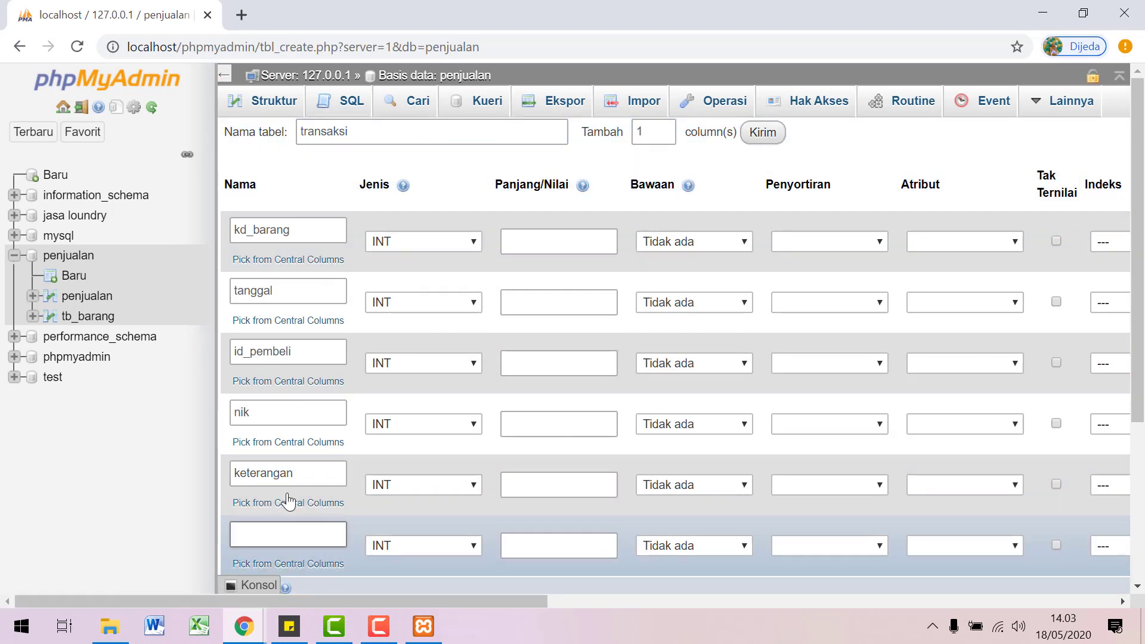
pyautogui.moveTo(301, 480); pyautogui.dragTo(190, 474)
pyautogui.write('catatan')
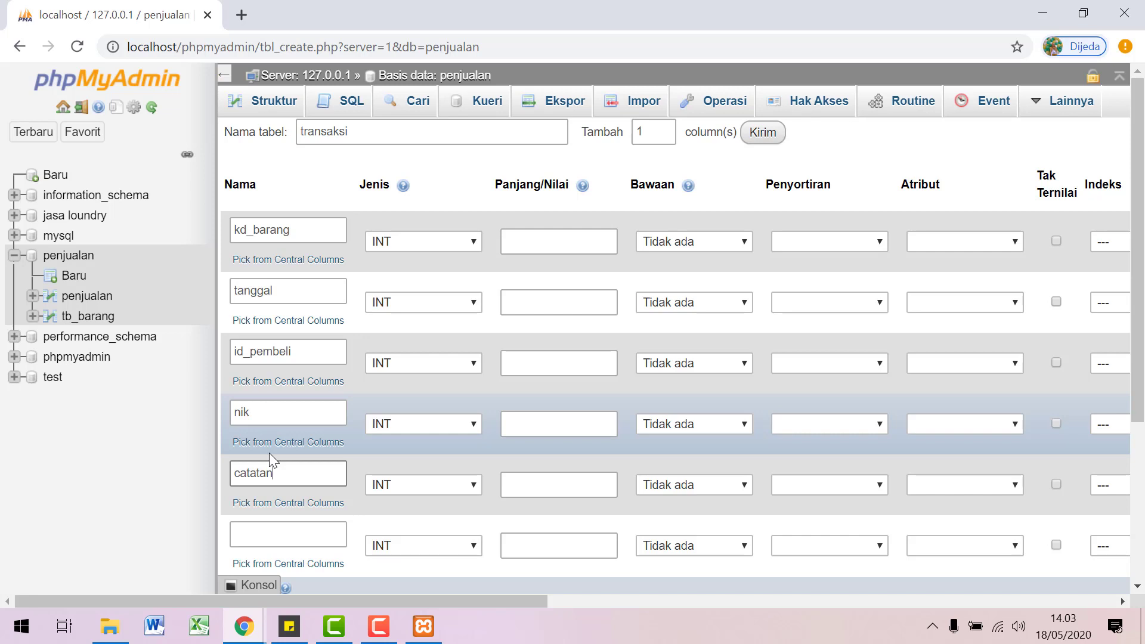
pyautogui.click(278, 534)
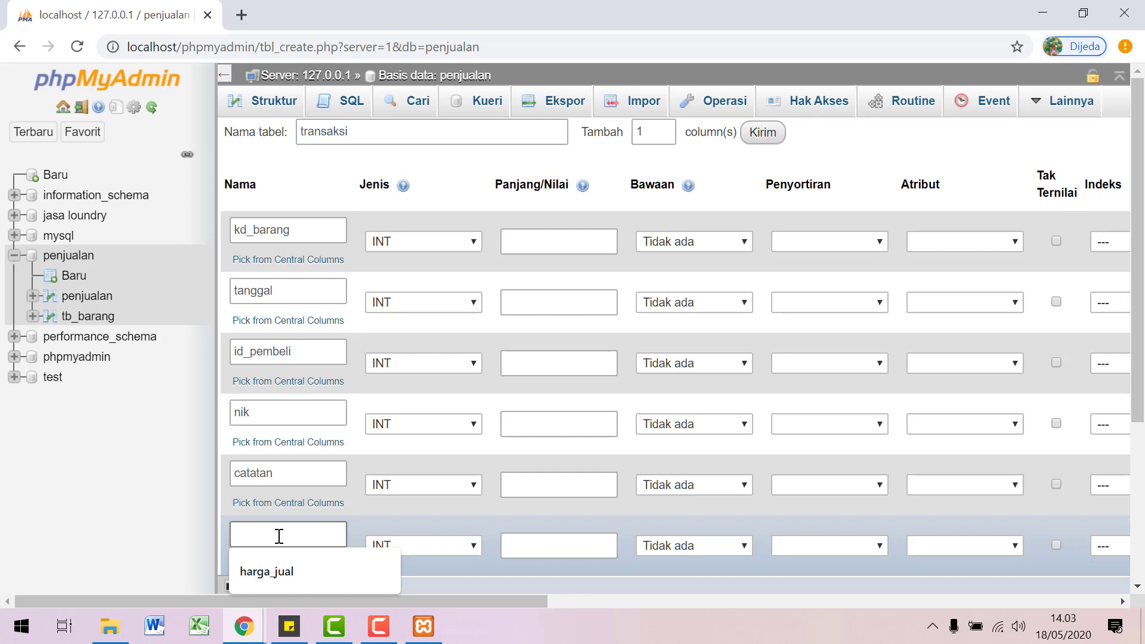
pyautogui.write('k')
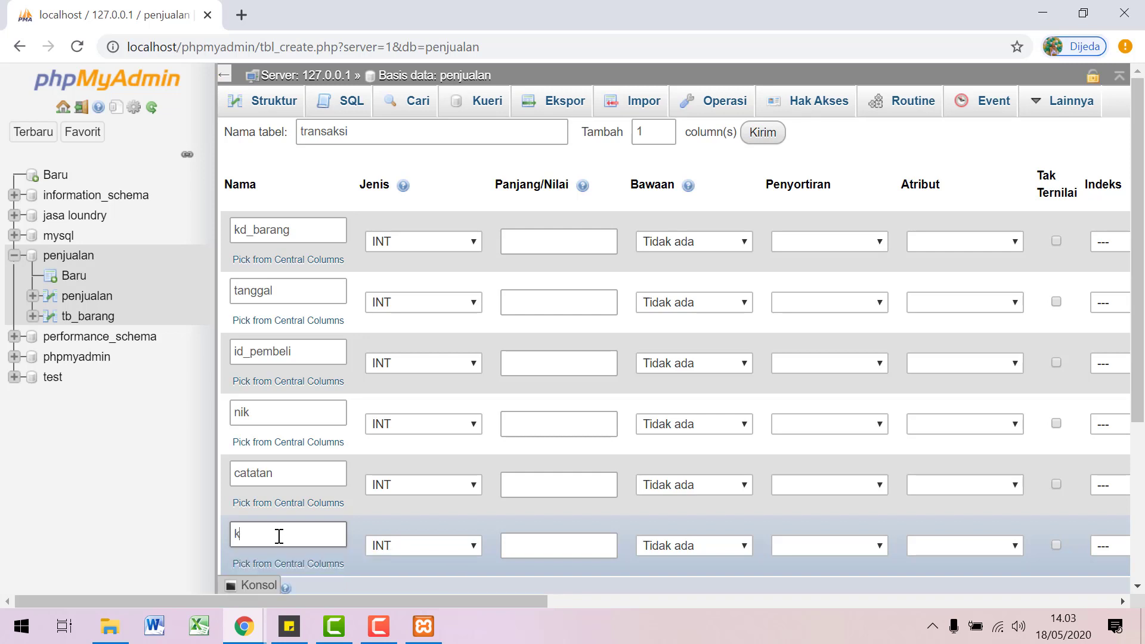
pyautogui.write('eterangan')
# Step: Set keterangan and catatan to TEXT and tanggal to DATE, keeping nik and id_pembeli INT
pyautogui.click(379, 550)
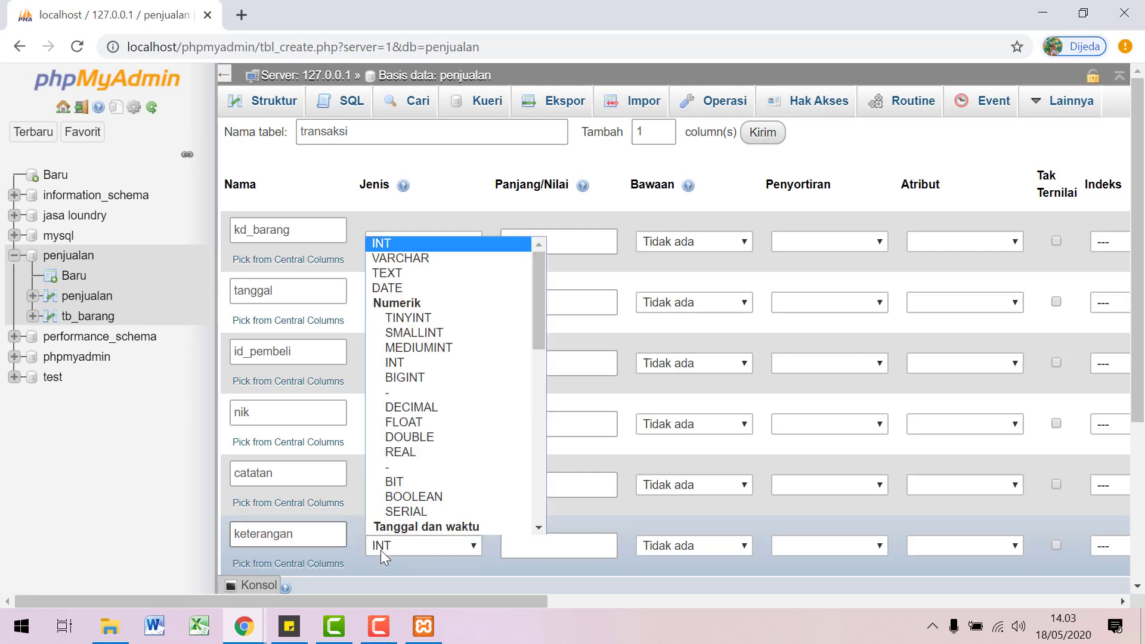
pyautogui.click(422, 273)
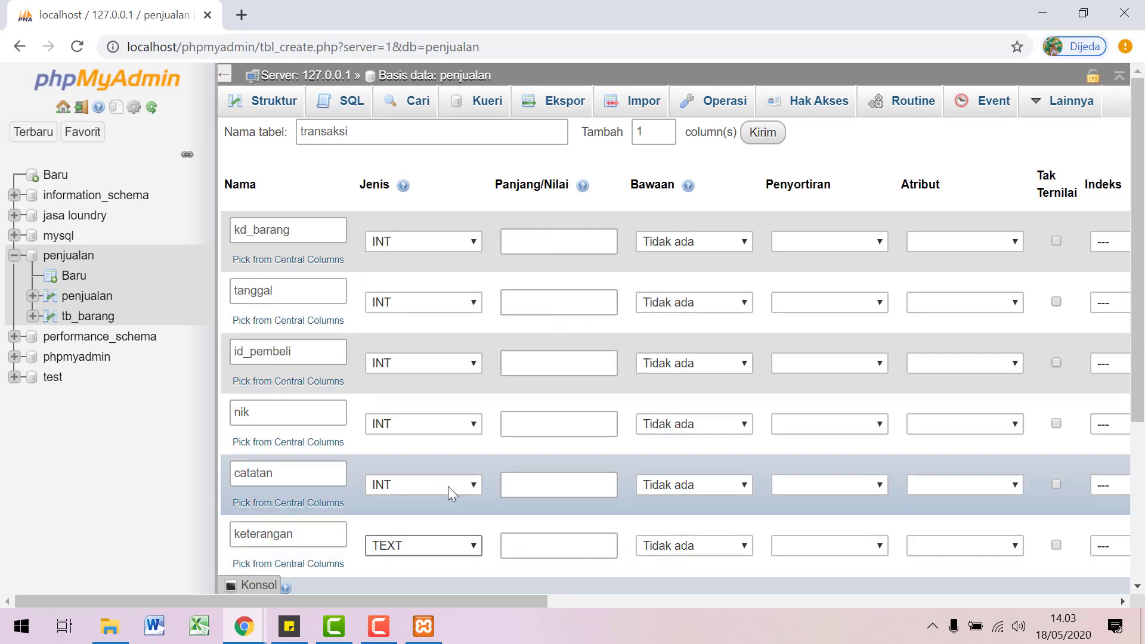
pyautogui.click(449, 486)
pyautogui.click(417, 210)
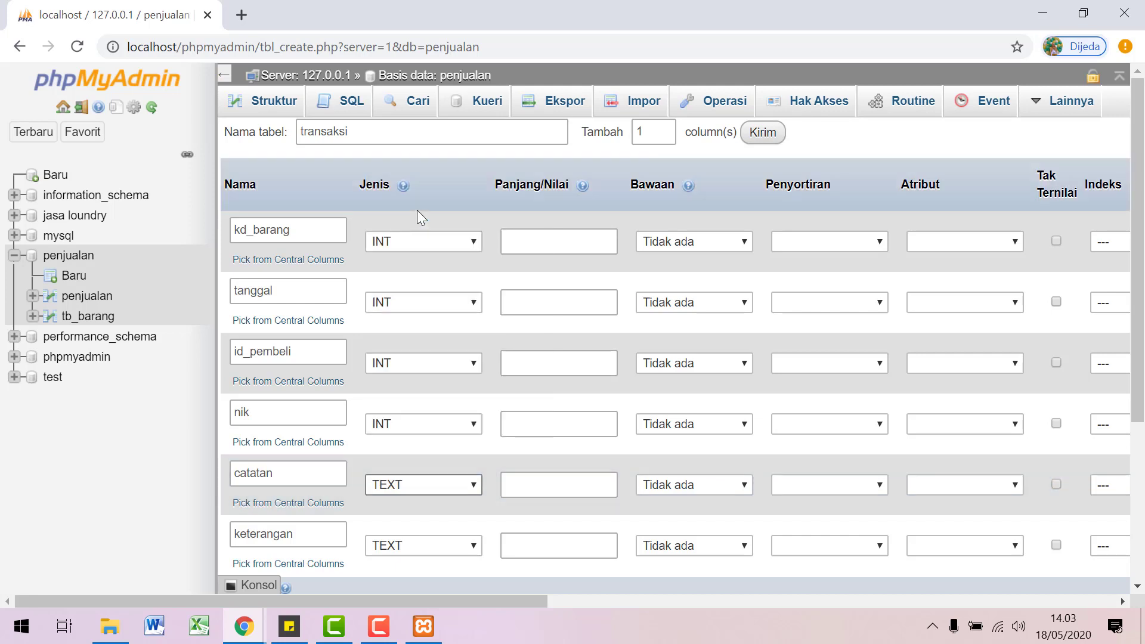
pyautogui.click(453, 424)
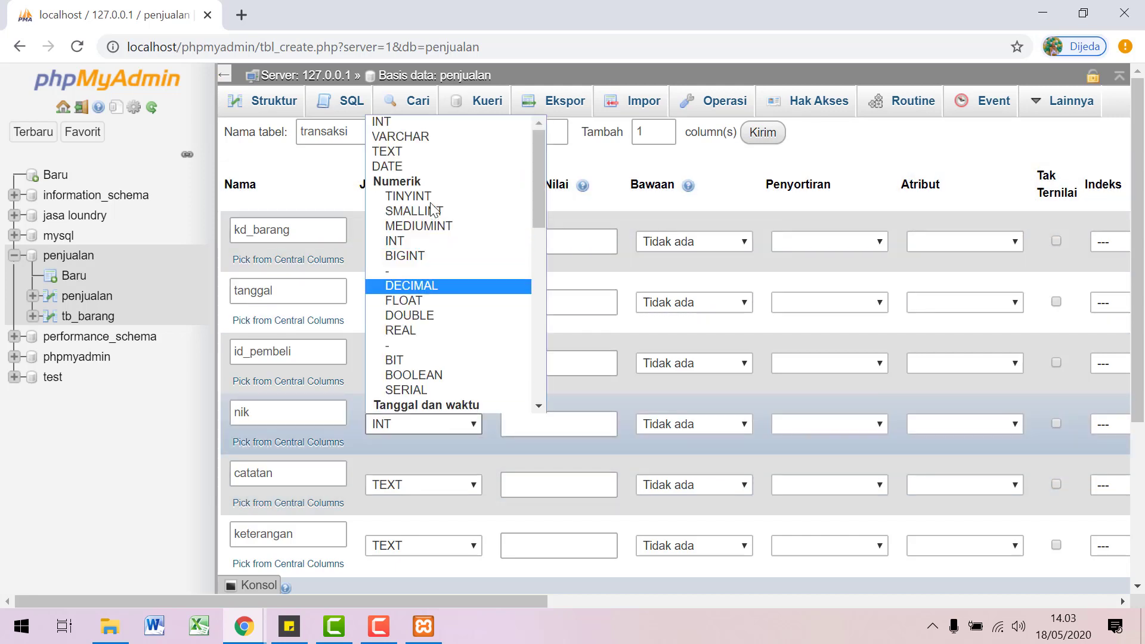
pyautogui.click(421, 120)
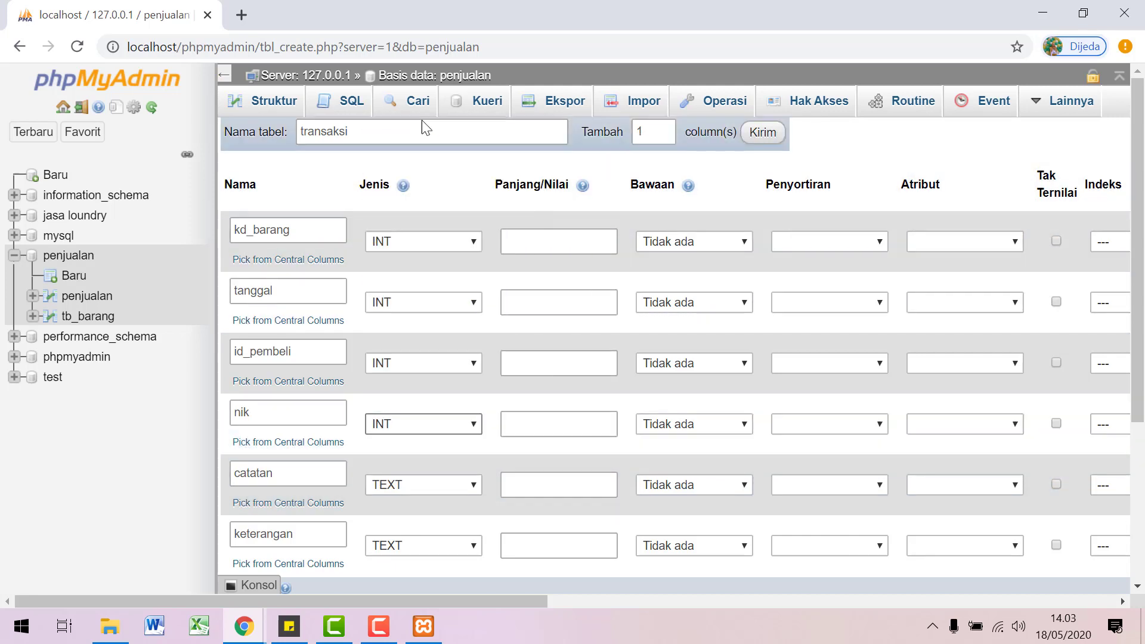
pyautogui.click(449, 366)
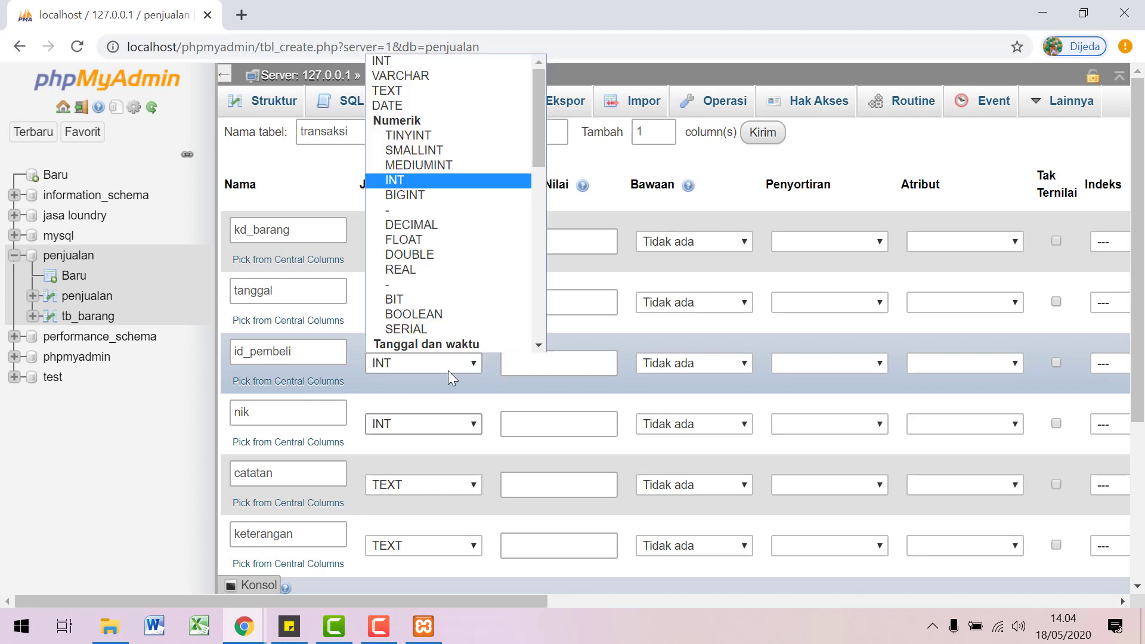
pyautogui.click(428, 60)
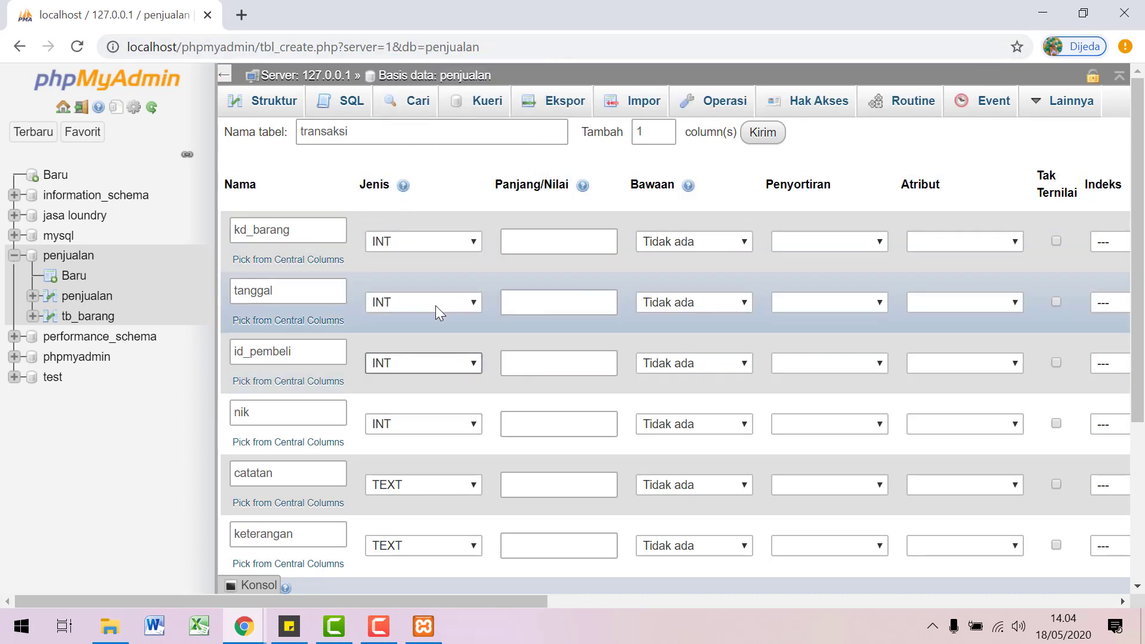
pyautogui.click(435, 304)
pyautogui.click(404, 366)
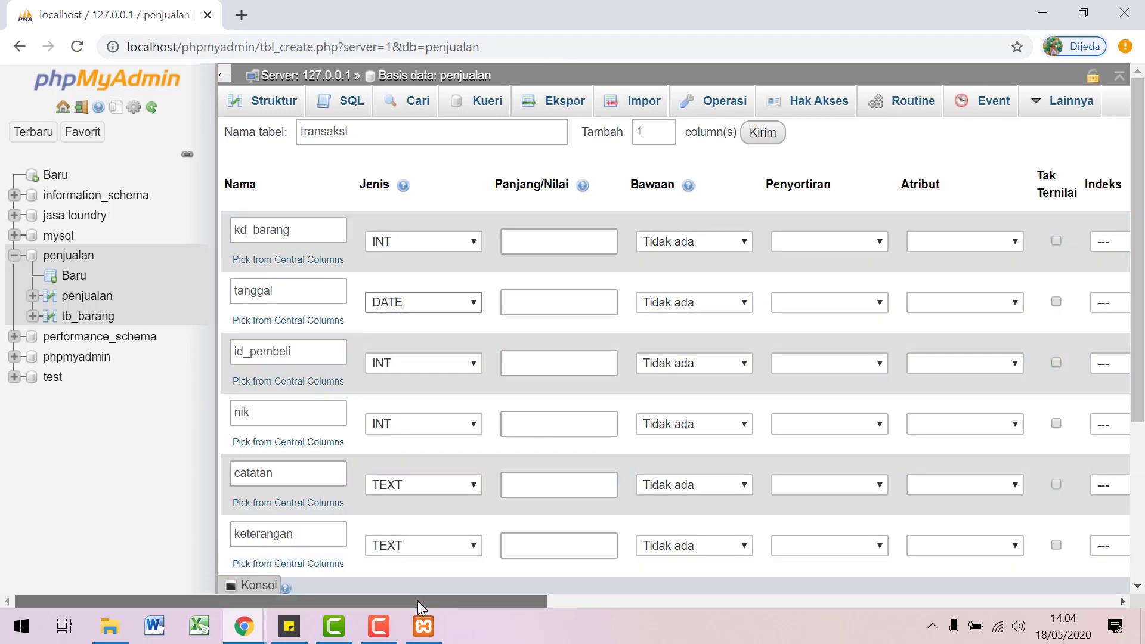
# Step: Make kd_barang an auto-increment primary key and save the transaksi table
pyautogui.moveTo(417, 600); pyautogui.dragTo(701, 642)
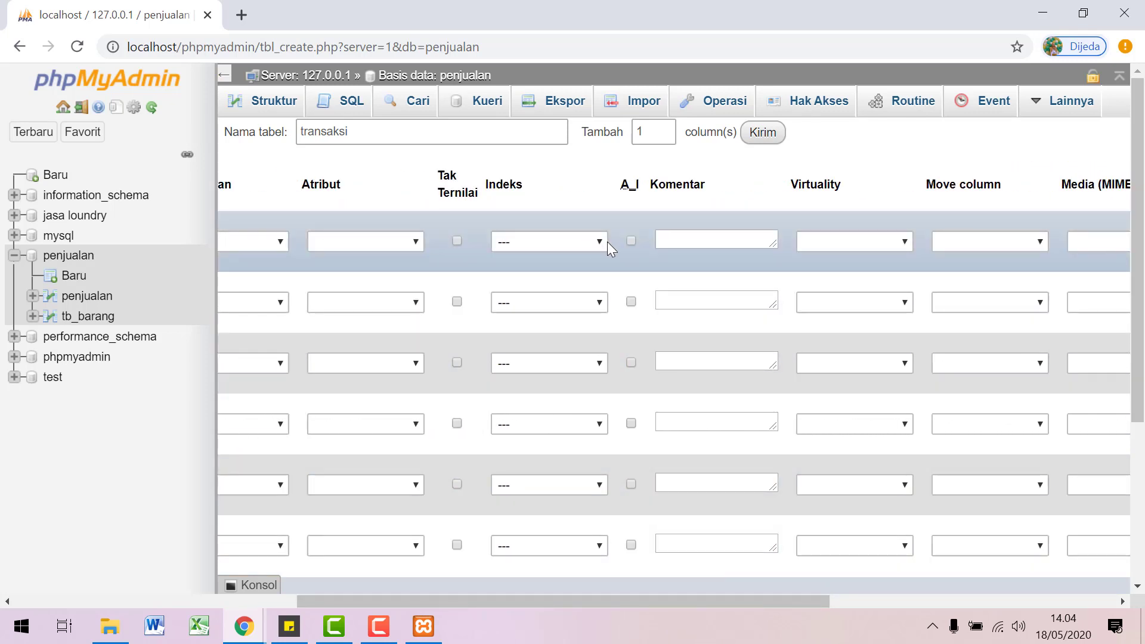
pyautogui.click(631, 240)
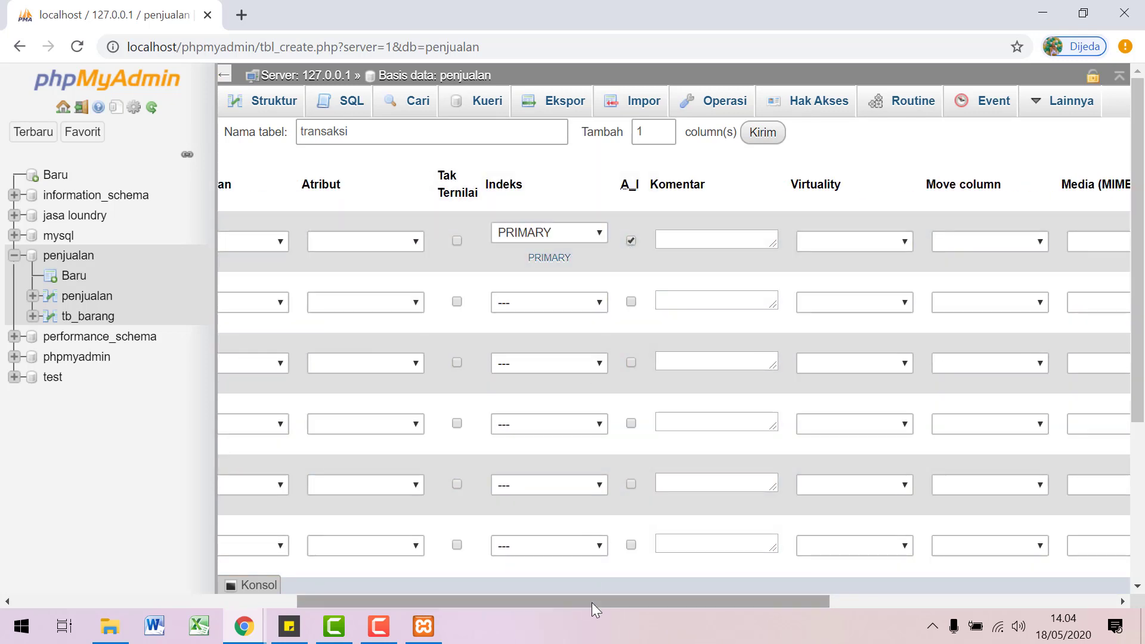
pyautogui.scroll(-4, 646, 581)
pyautogui.click(486, 526)
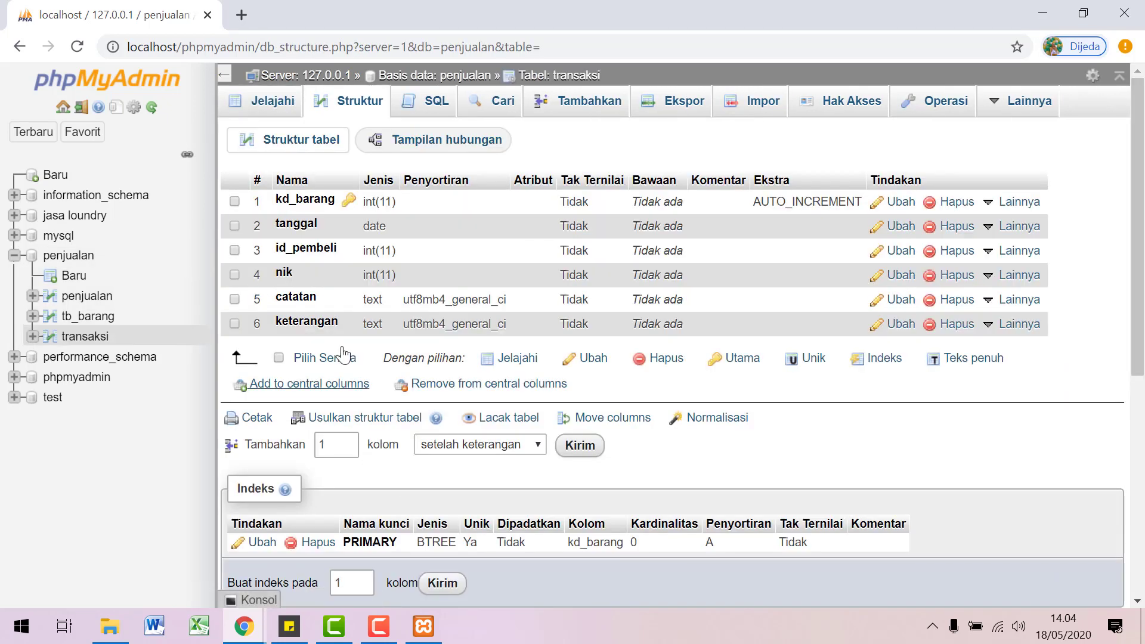
pyautogui.click(69, 276)
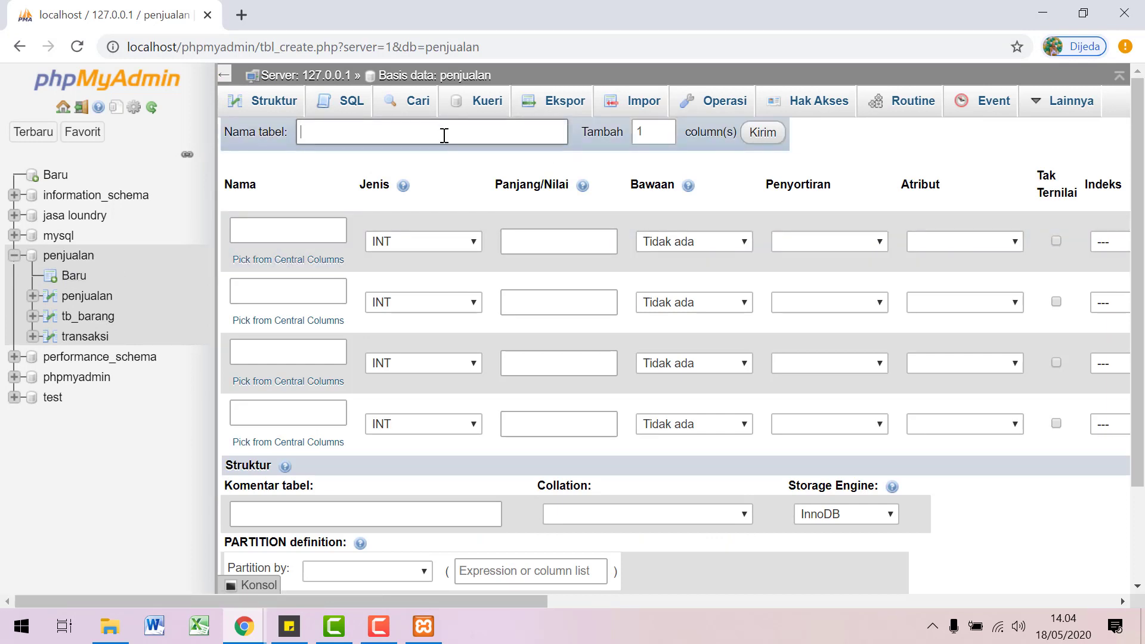
# Step: Name the new table pembeli with first column id_pembeli
pyautogui.click(444, 135)
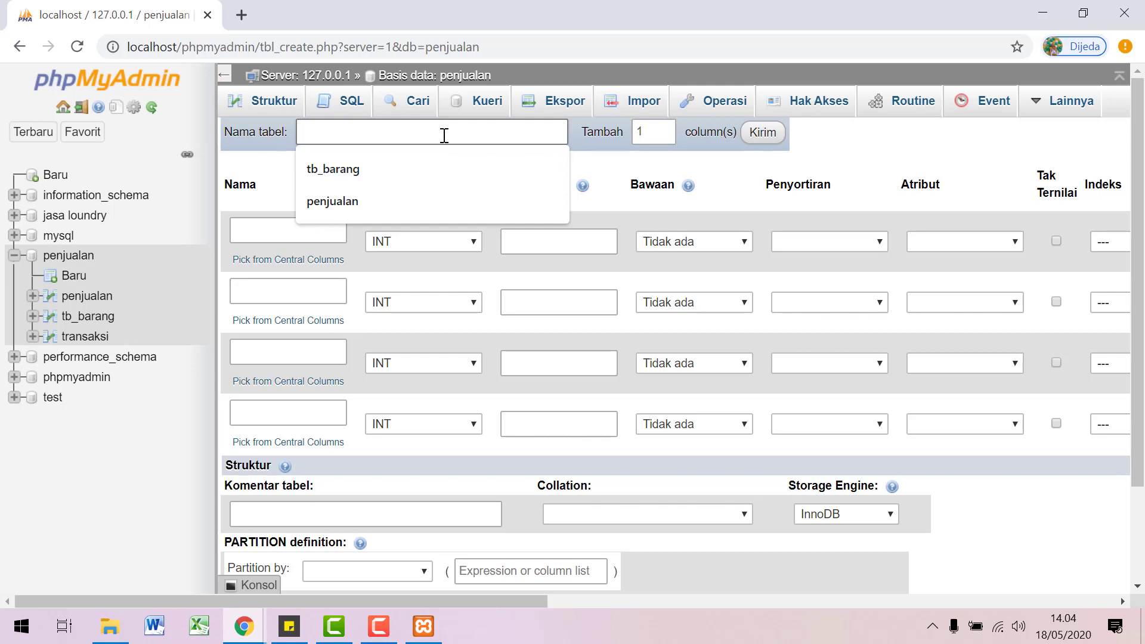
pyautogui.write('pembeli')
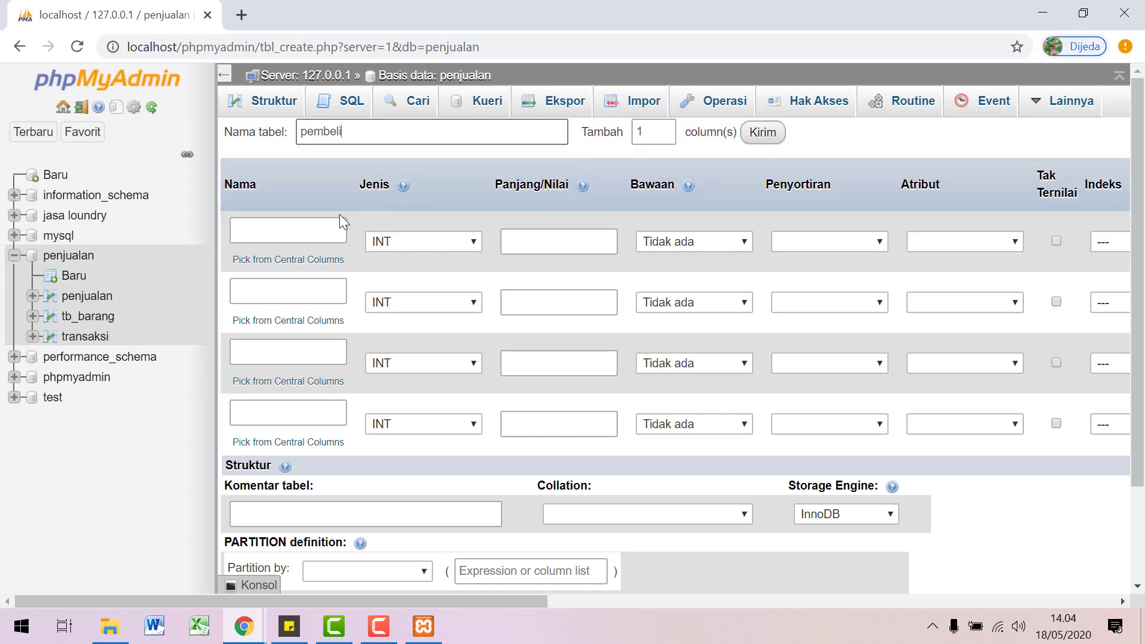
pyautogui.click(314, 225)
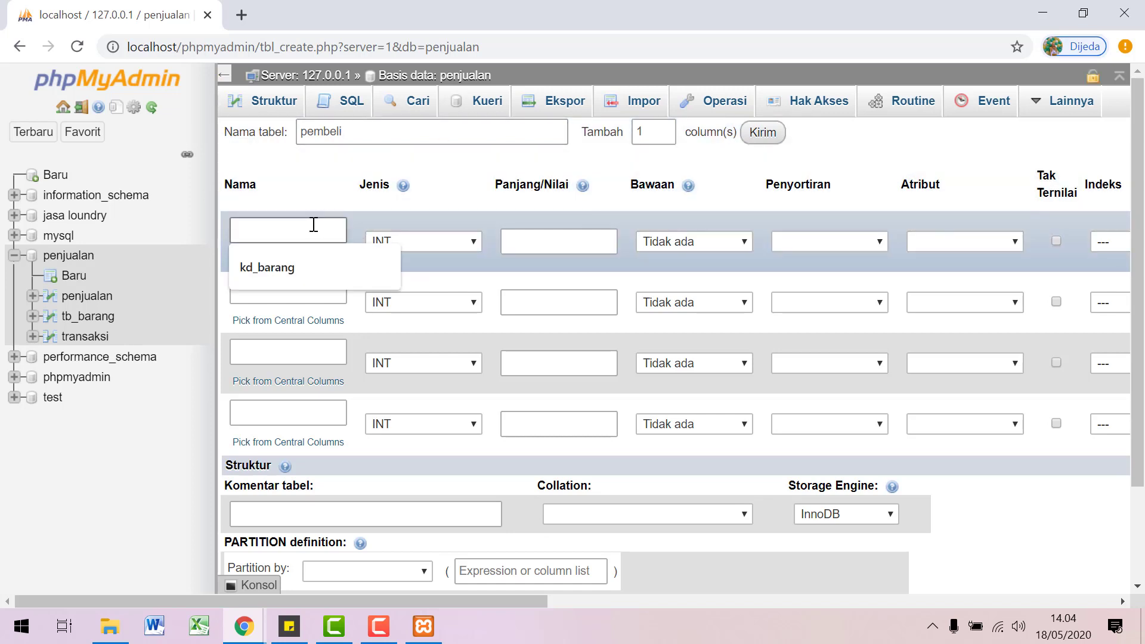
pyautogui.write('id_pembeli')
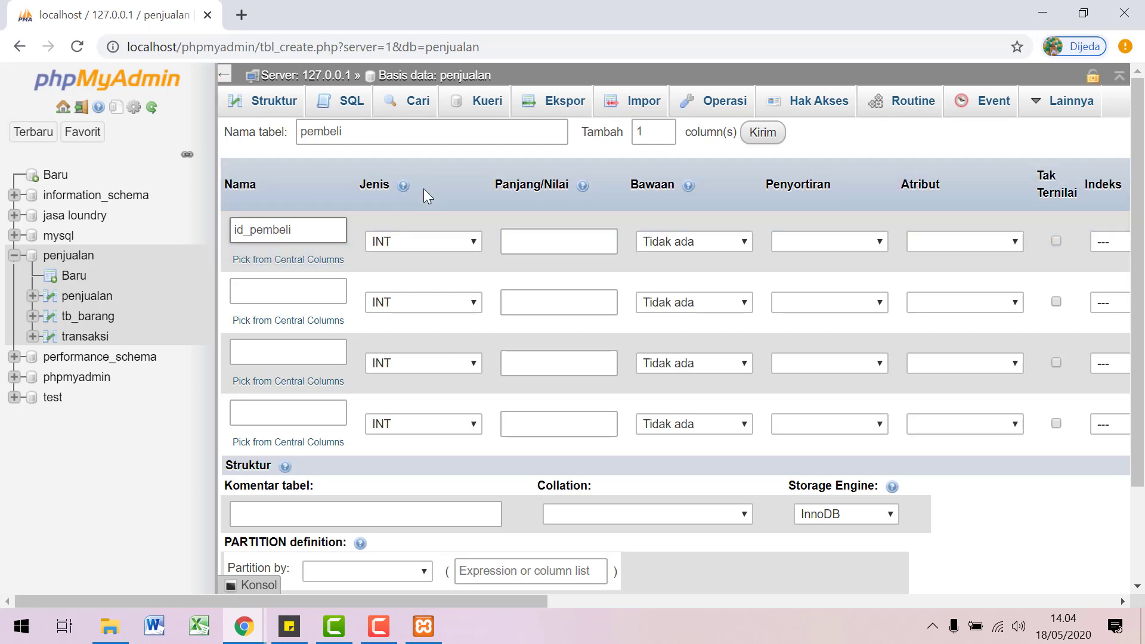
# Step: Name the other three columns nama_pembeli, alamat and telepon
pyautogui.click(303, 298)
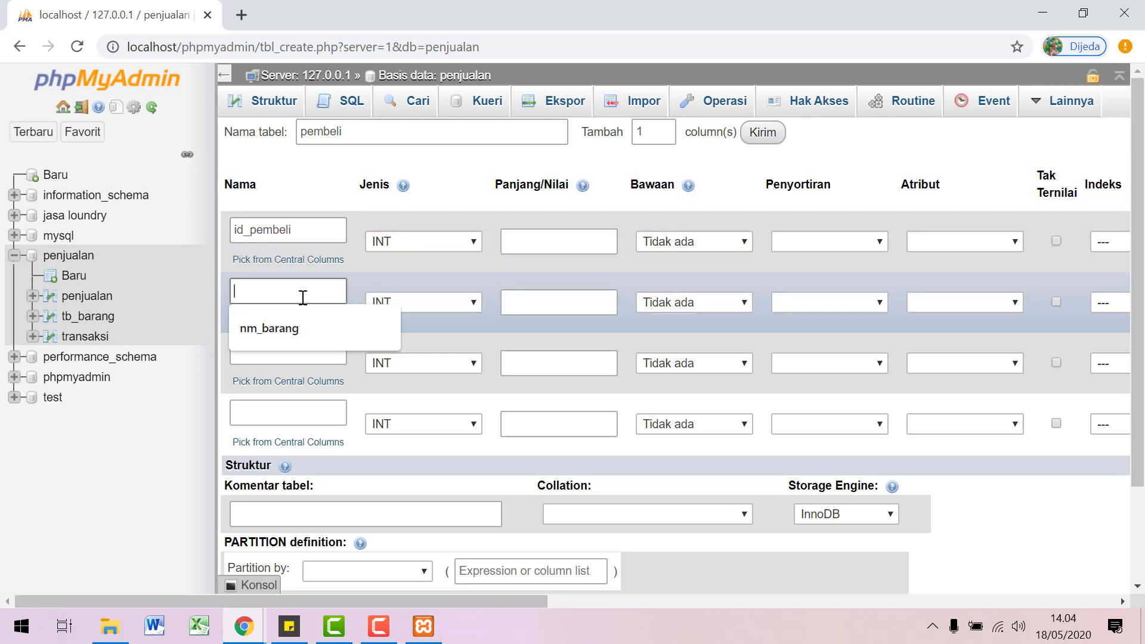
pyautogui.write('nama')
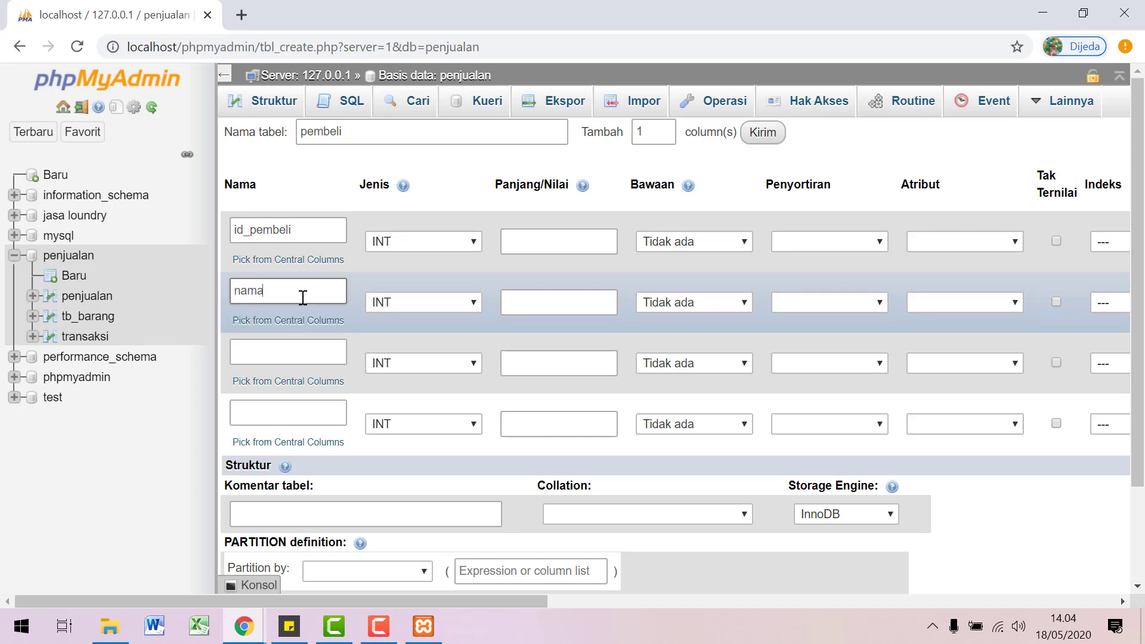
pyautogui.write('_pembeli')
pyautogui.click(294, 351)
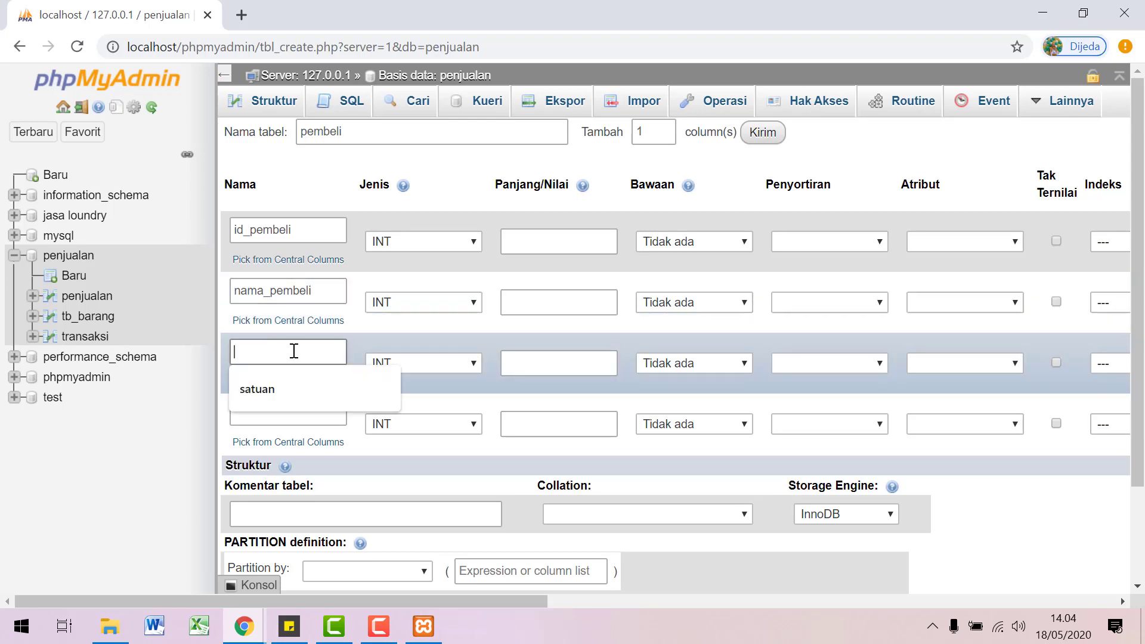
pyautogui.write('alamat')
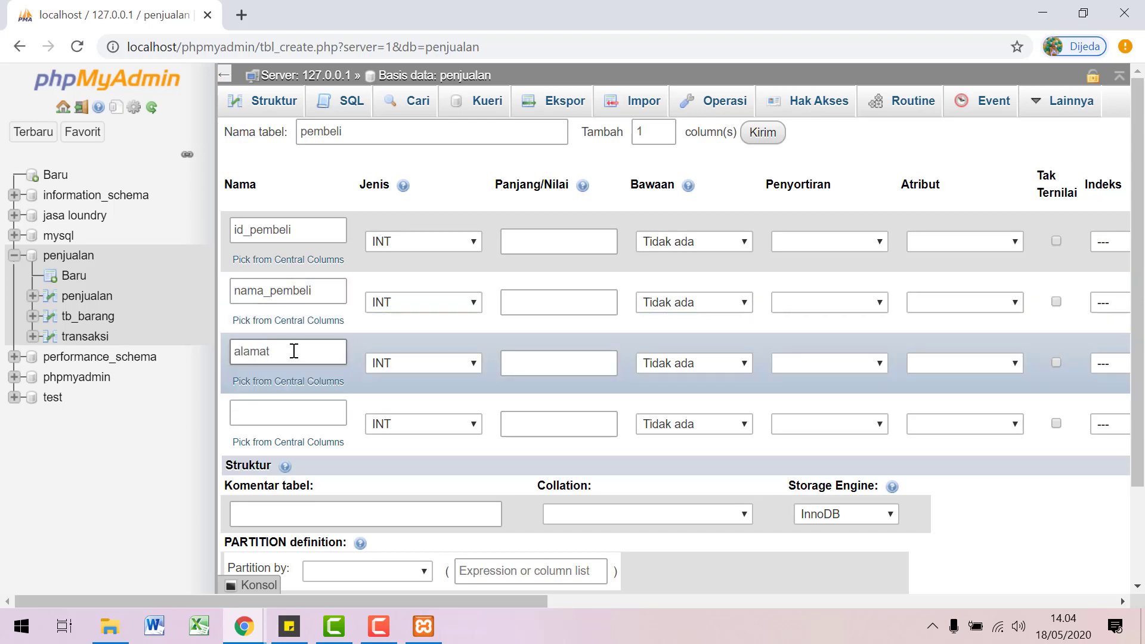
pyautogui.click(261, 404)
pyautogui.write('no')
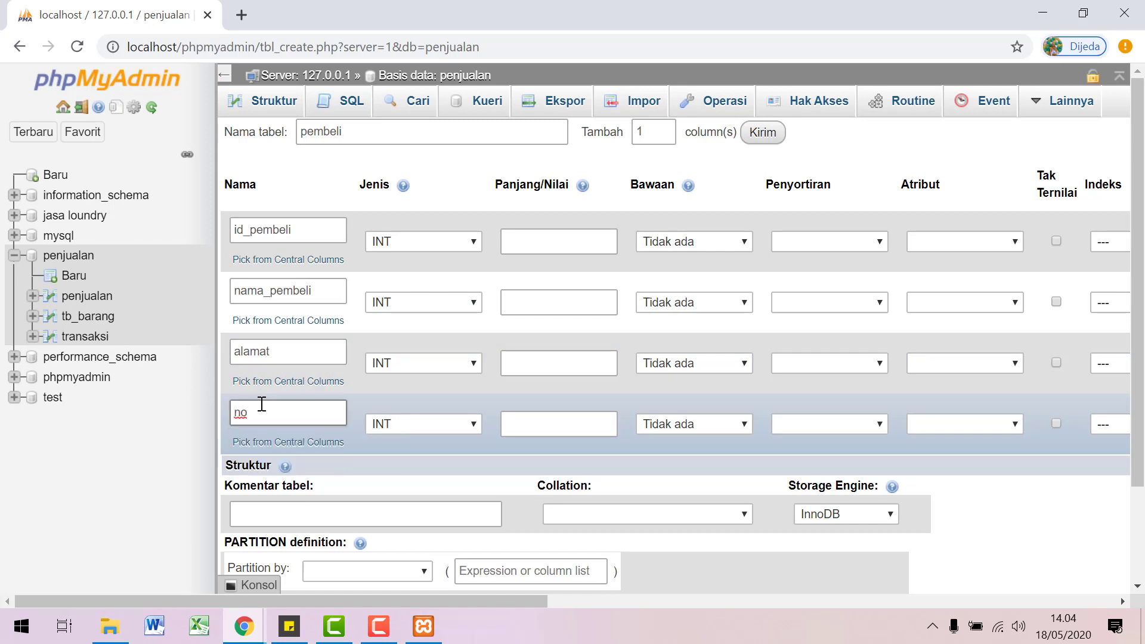
pyautogui.press('BackSpace')
pyautogui.press('BackSpace')
pyautogui.write('telep')
# Step: Set telepon and nama_pembeli to VARCHAR and alamat to TEXT
pyautogui.click(396, 429)
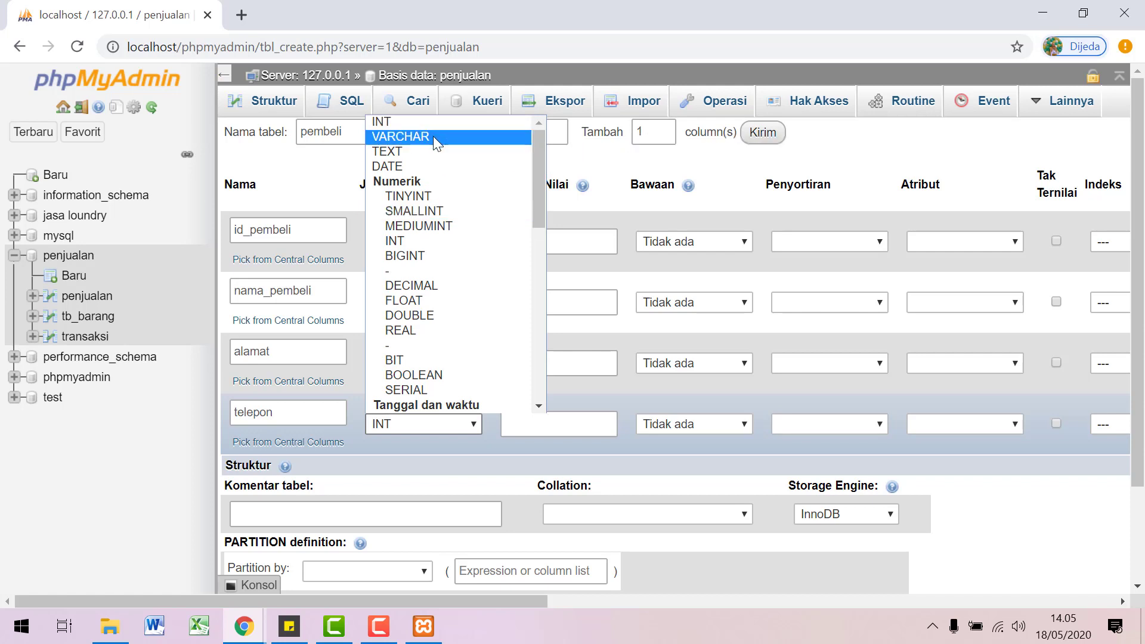
pyautogui.click(432, 136)
pyautogui.click(424, 363)
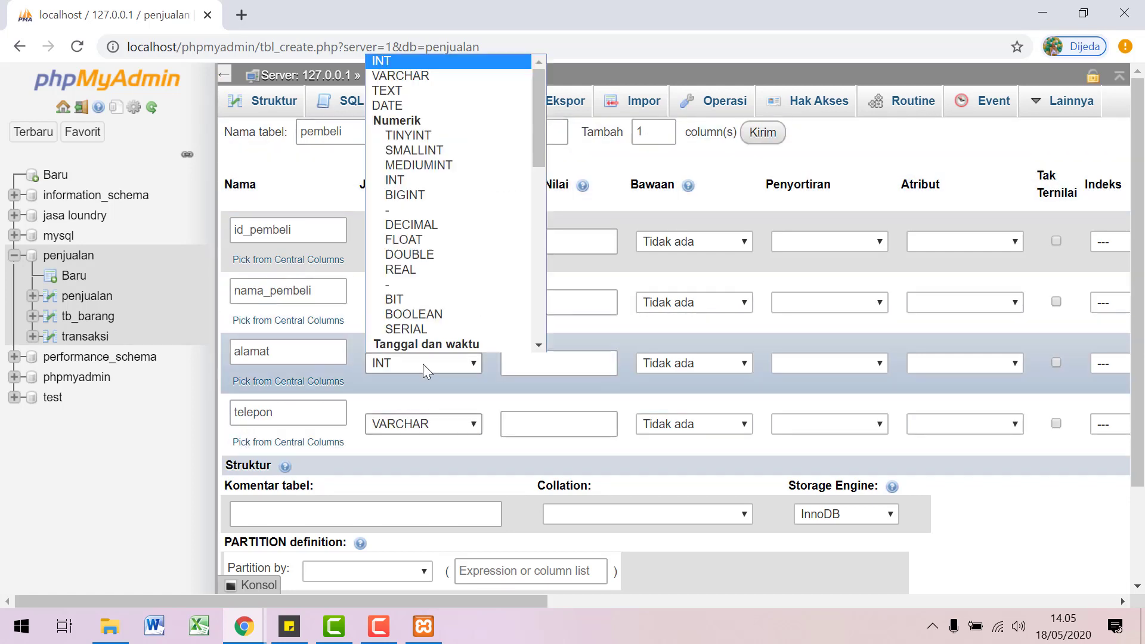
pyautogui.scroll(-1, 429, 80)
pyautogui.scroll(1, 429, 89)
pyautogui.click(427, 89)
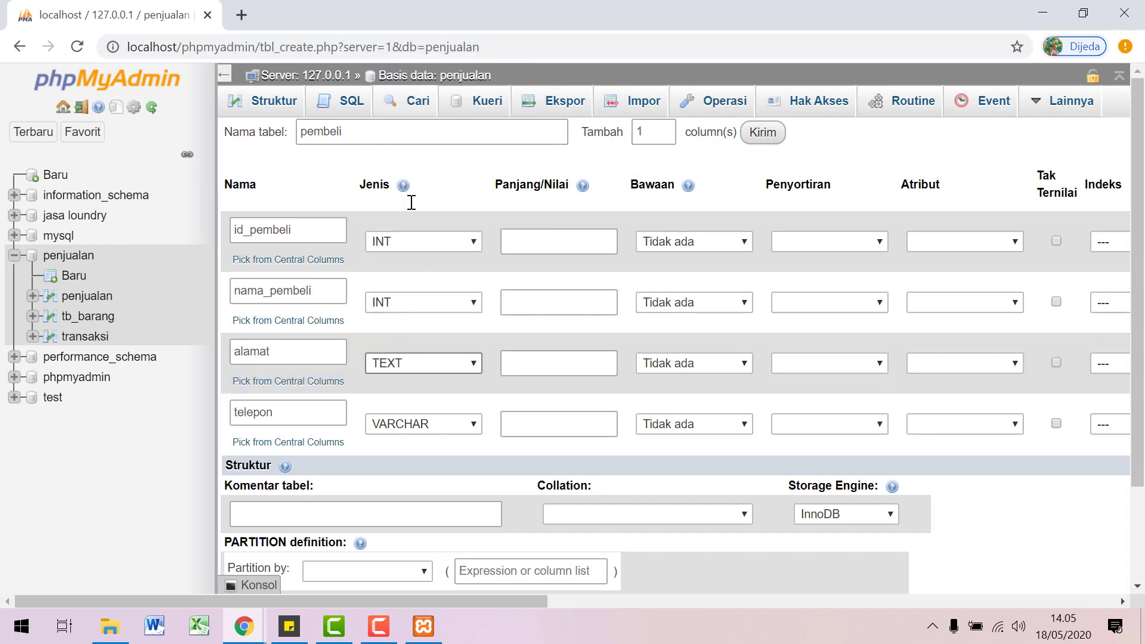
pyautogui.click(475, 299)
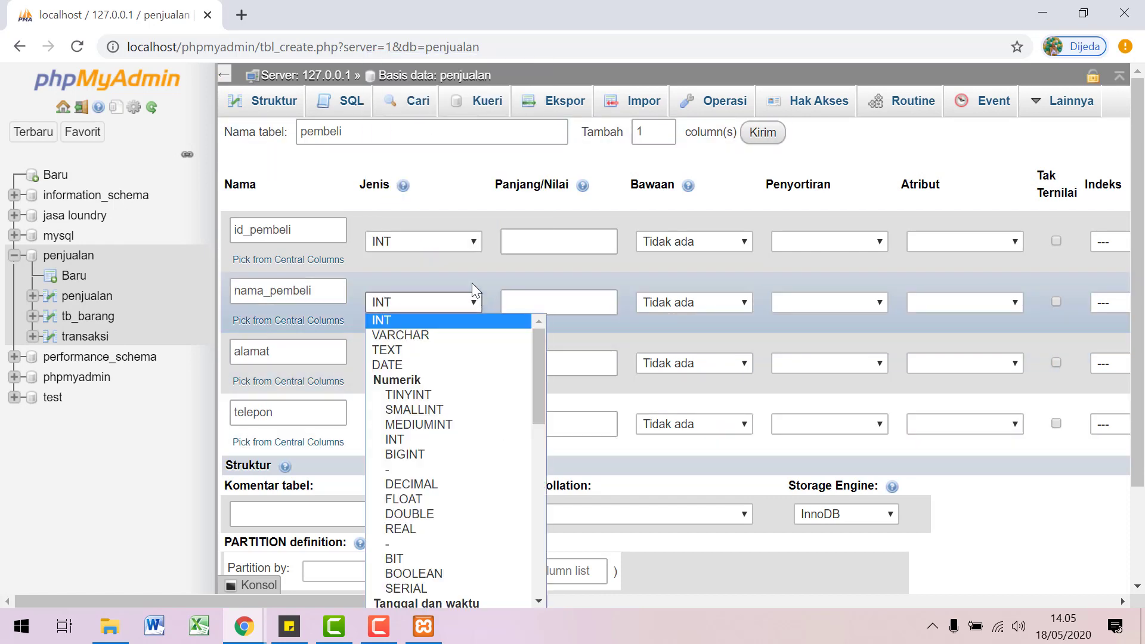
pyautogui.click(400, 336)
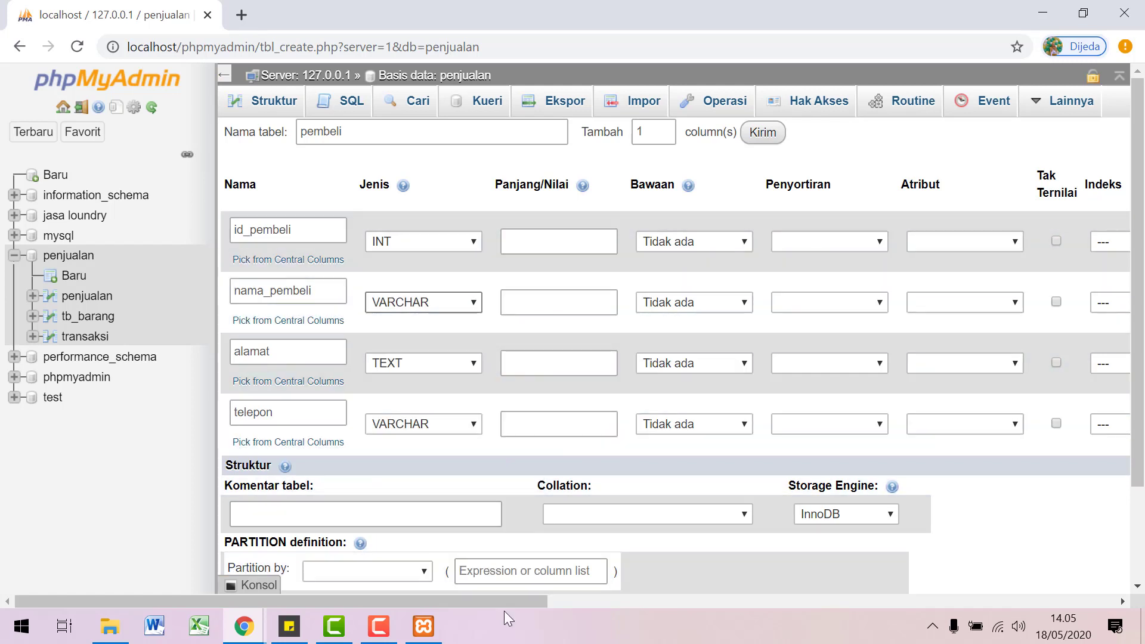
# Step: Make id_pembeli auto-increment primary key, give both VARCHAR columns length 30, and save
pyautogui.moveTo(506, 601); pyautogui.dragTo(687, 604)
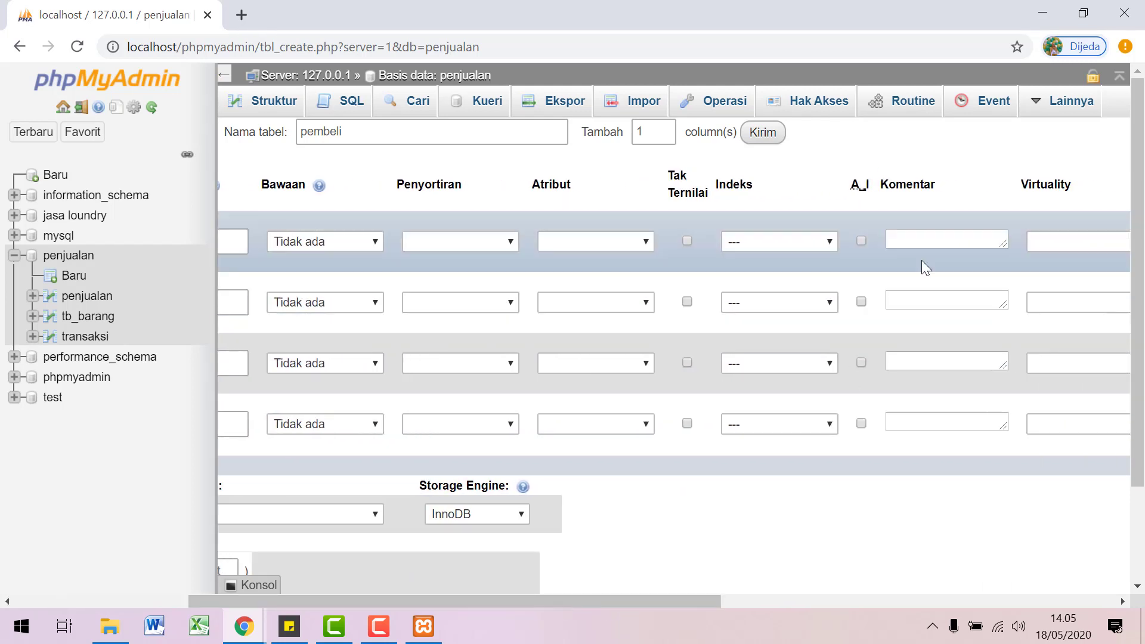
pyautogui.click(860, 241)
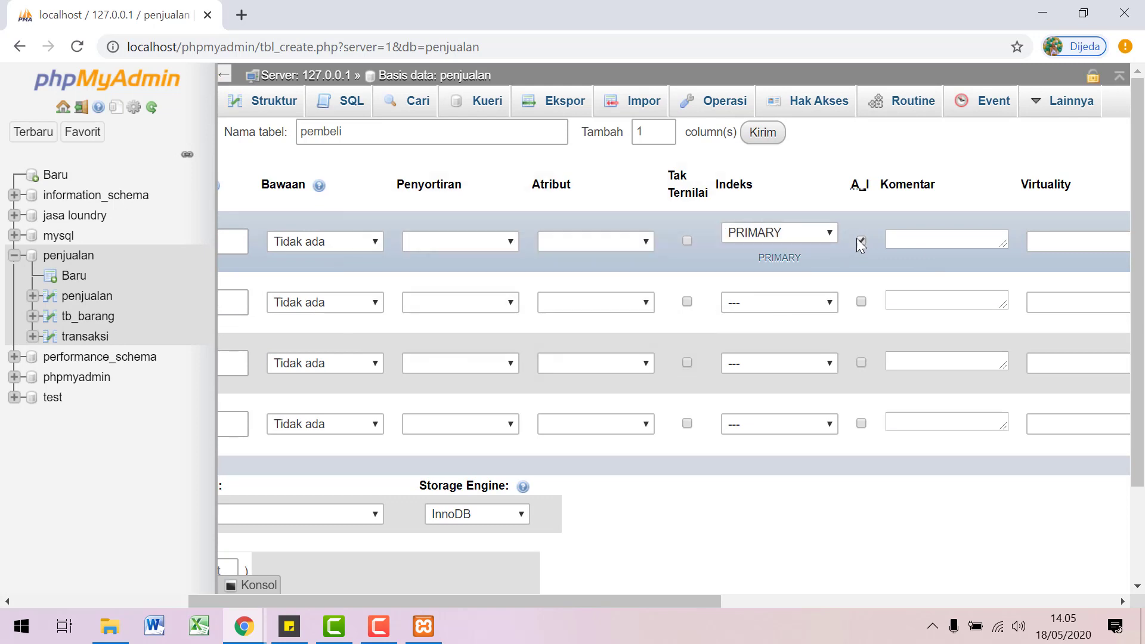
pyautogui.scroll(-2, 668, 555)
pyautogui.click(718, 525)
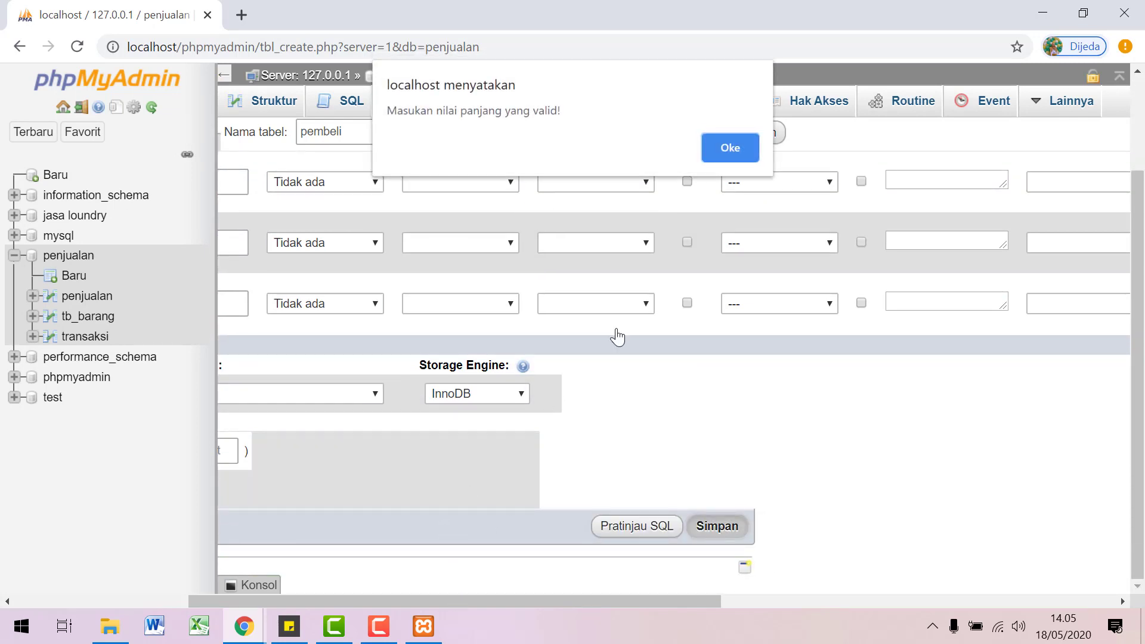
pyautogui.press('Return')
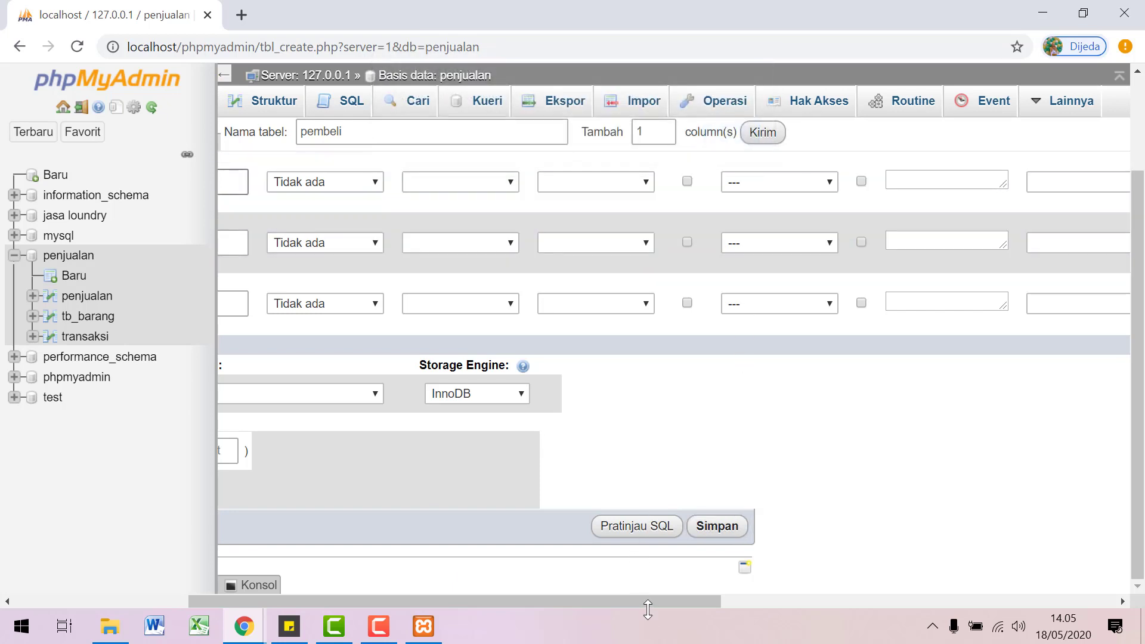
pyautogui.moveTo(648, 605); pyautogui.dragTo(524, 601)
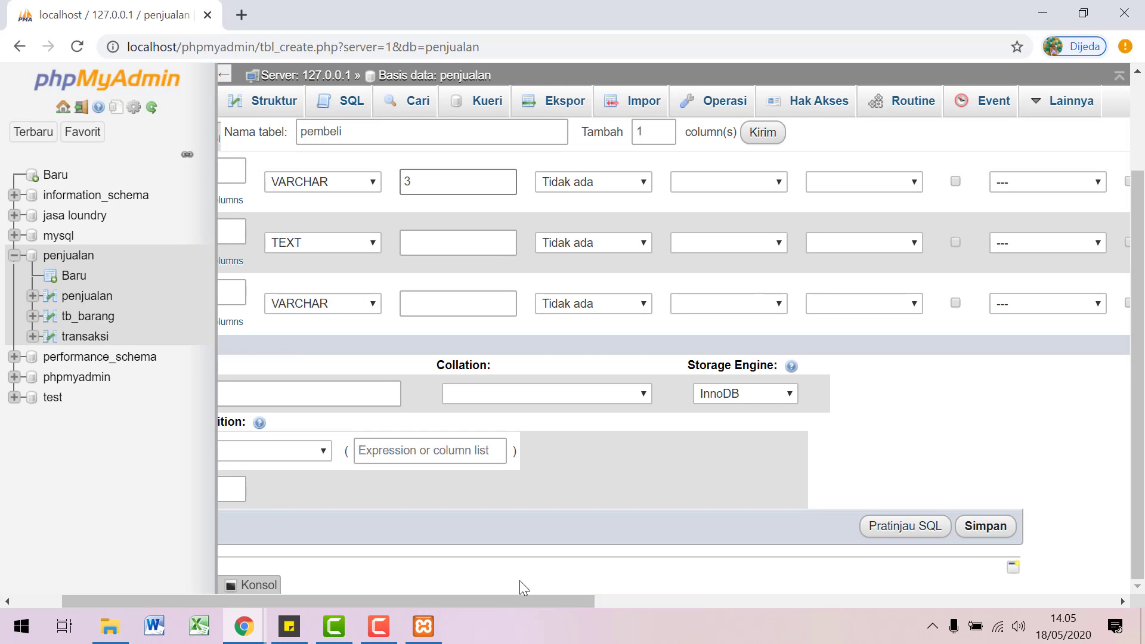
pyautogui.write('0')
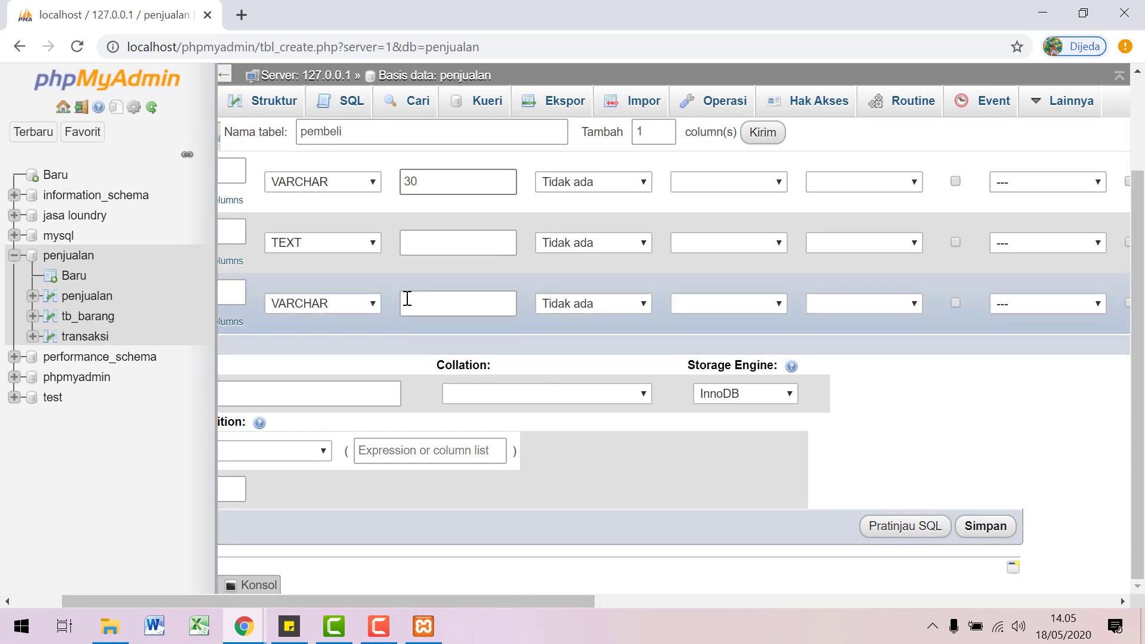
pyautogui.click(413, 298)
pyautogui.write('30')
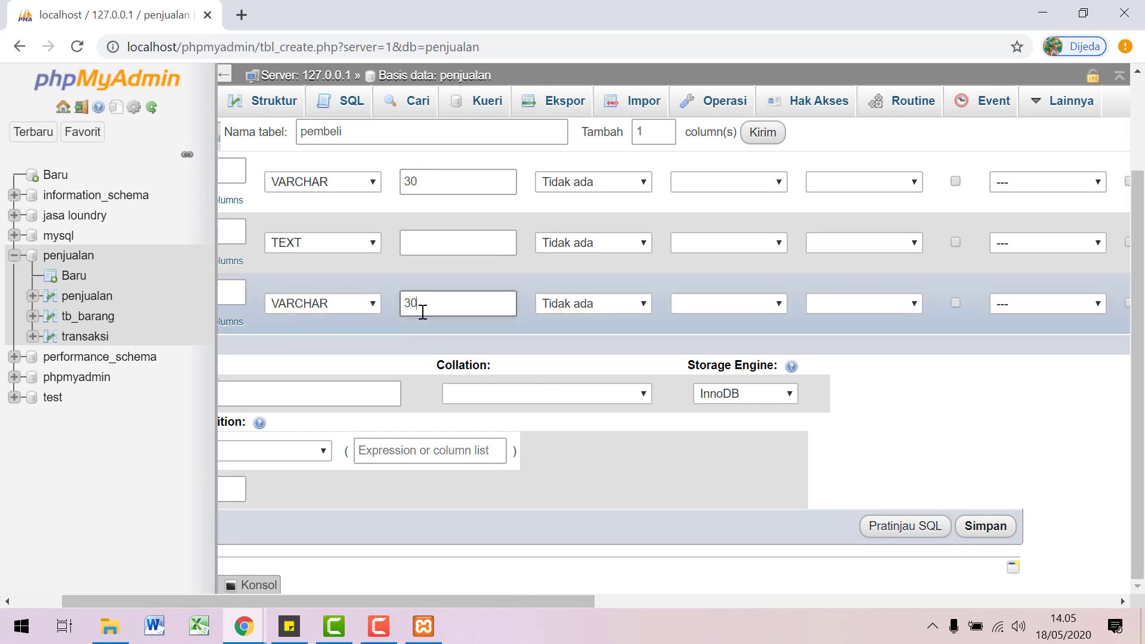
pyautogui.click(979, 530)
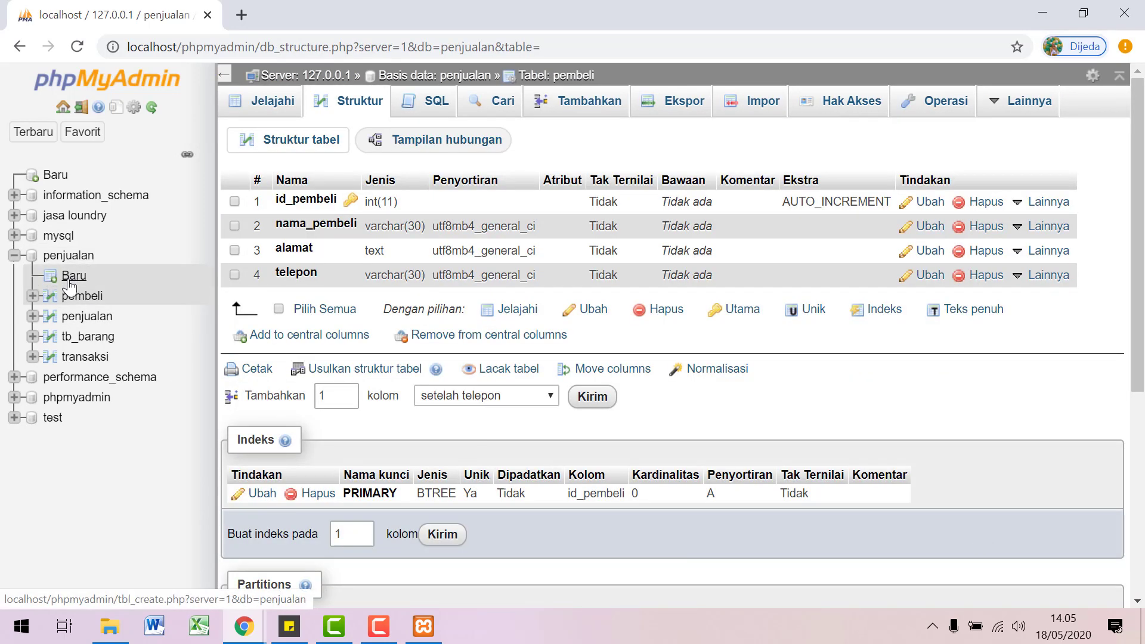
# Step: Start another new table in penjualan named karyawan
pyautogui.click(61, 276)
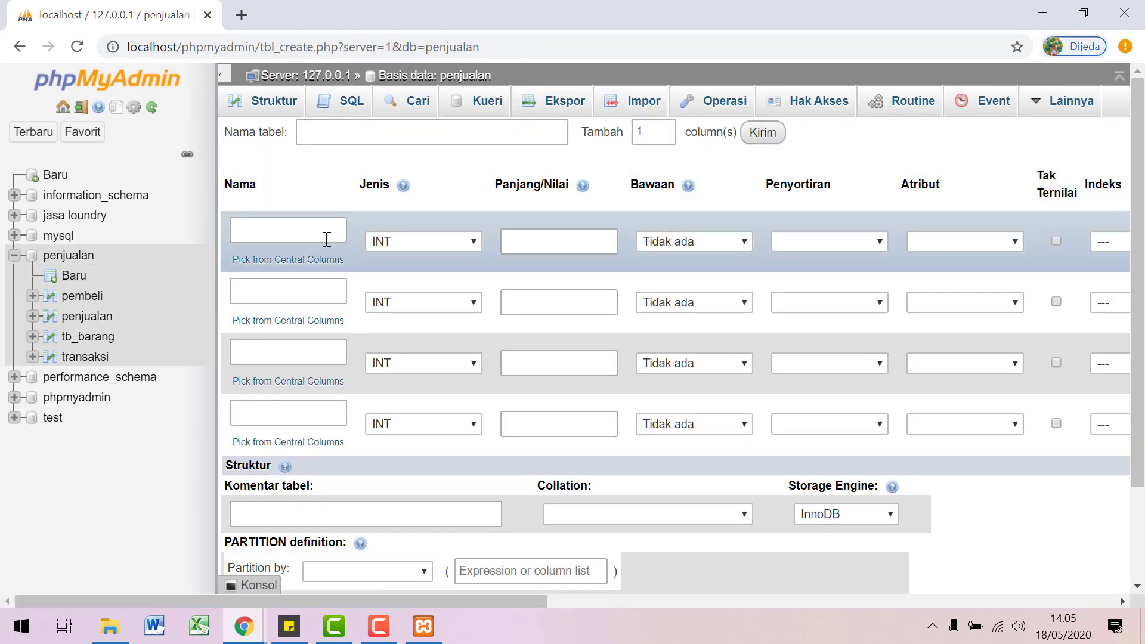
pyautogui.click(327, 239)
pyautogui.click(456, 133)
pyautogui.write('k')
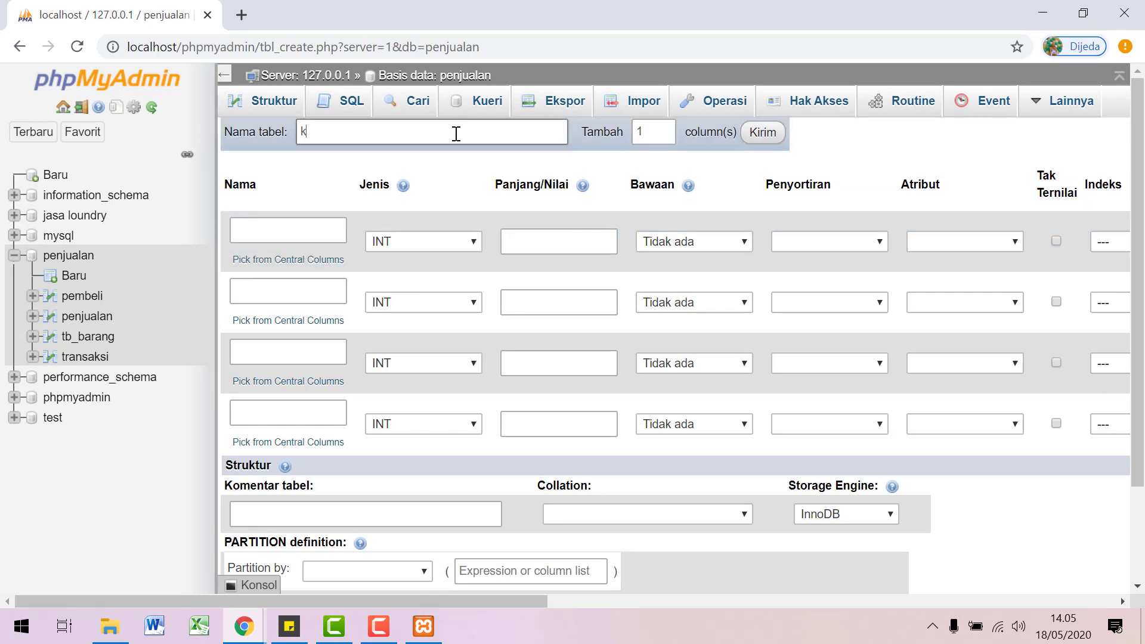
pyautogui.write('aryawan')
# Step: Name the first four columns nik, nama_karyawan, level and telepon
pyautogui.click(311, 226)
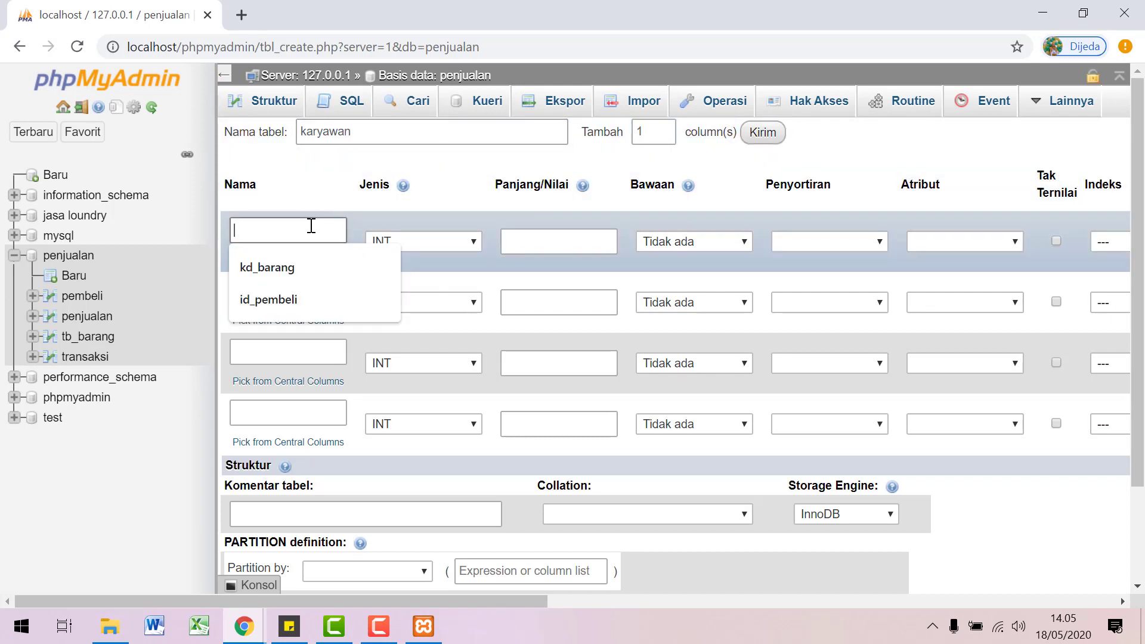
pyautogui.write('nik')
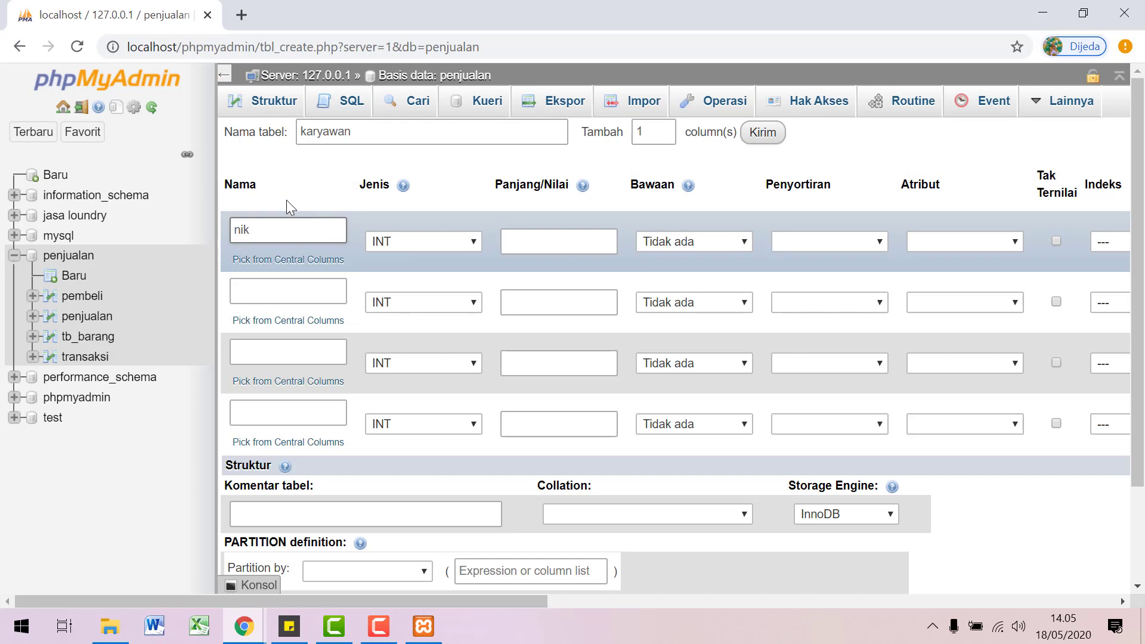
pyautogui.click(275, 293)
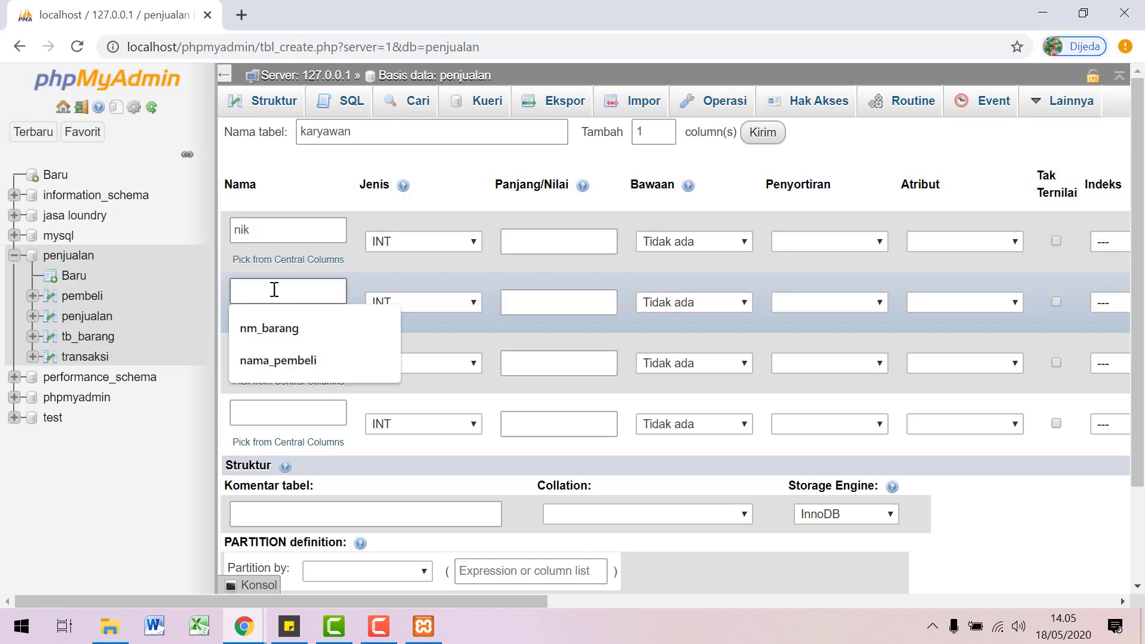
pyautogui.write('nama+')
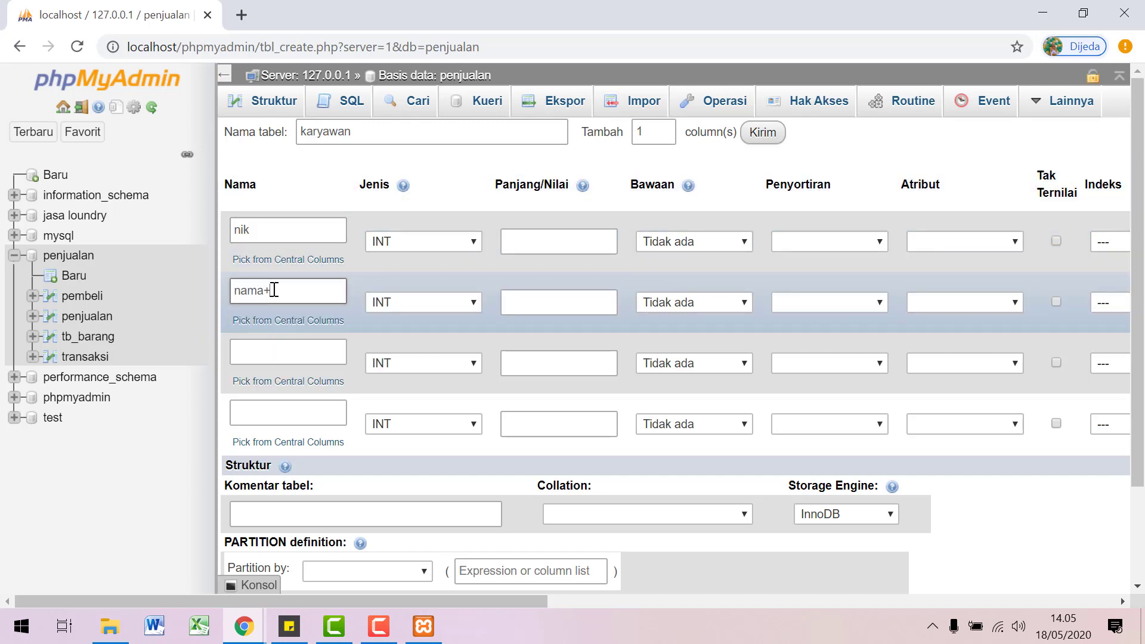
pyautogui.press('BackSpace')
pyautogui.write('_')
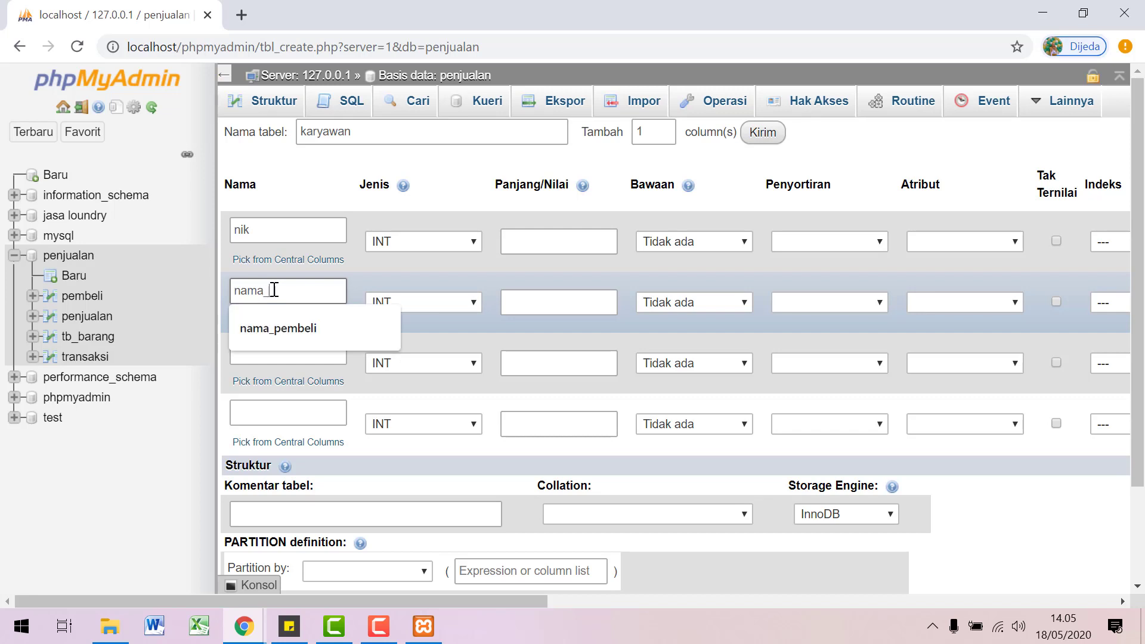
pyautogui.write('karyawan')
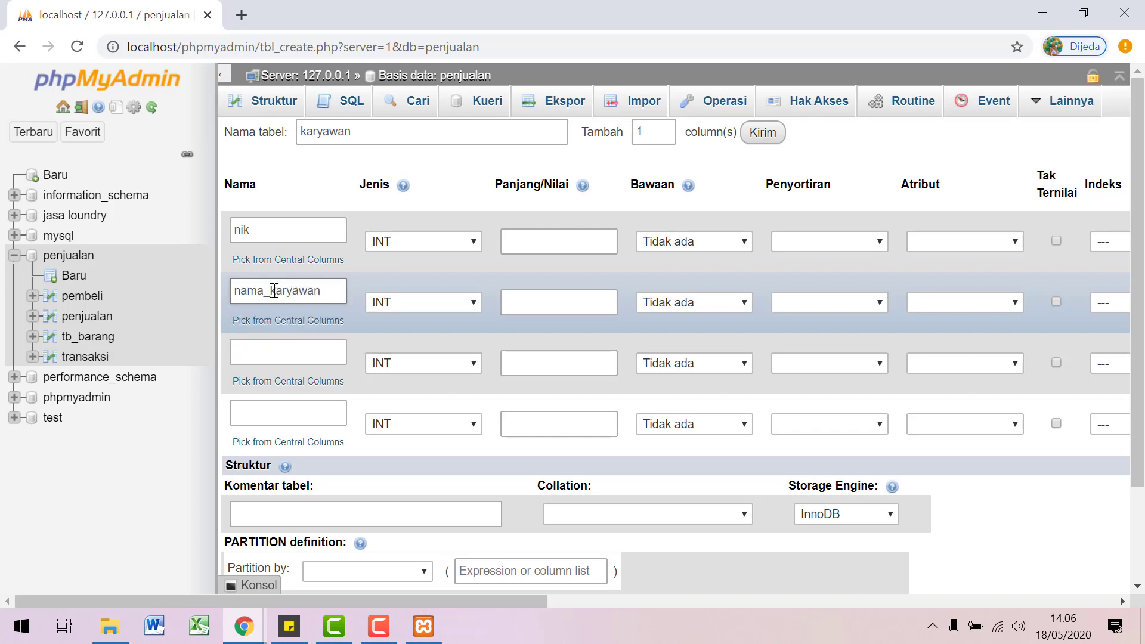
pyautogui.click(261, 357)
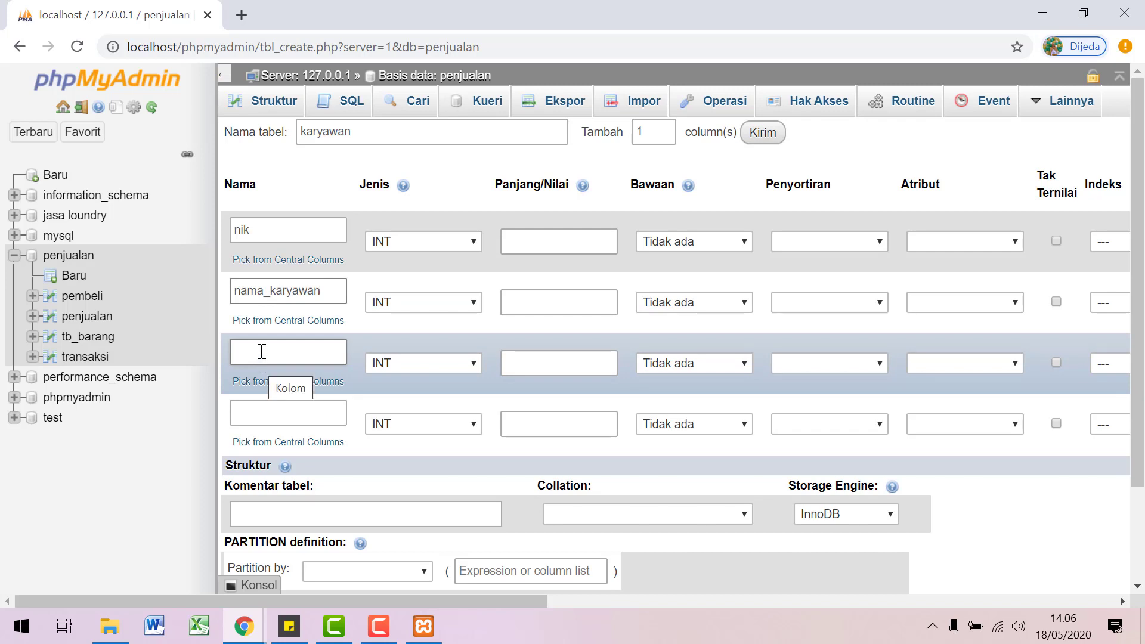
pyautogui.click(261, 352)
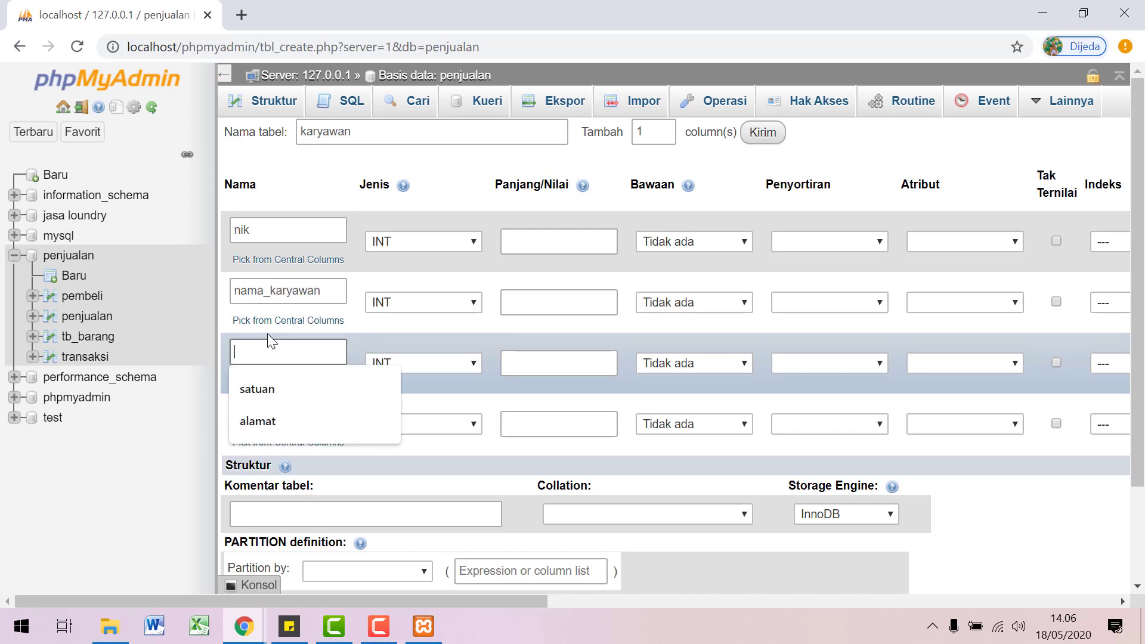
pyautogui.write('bagian')
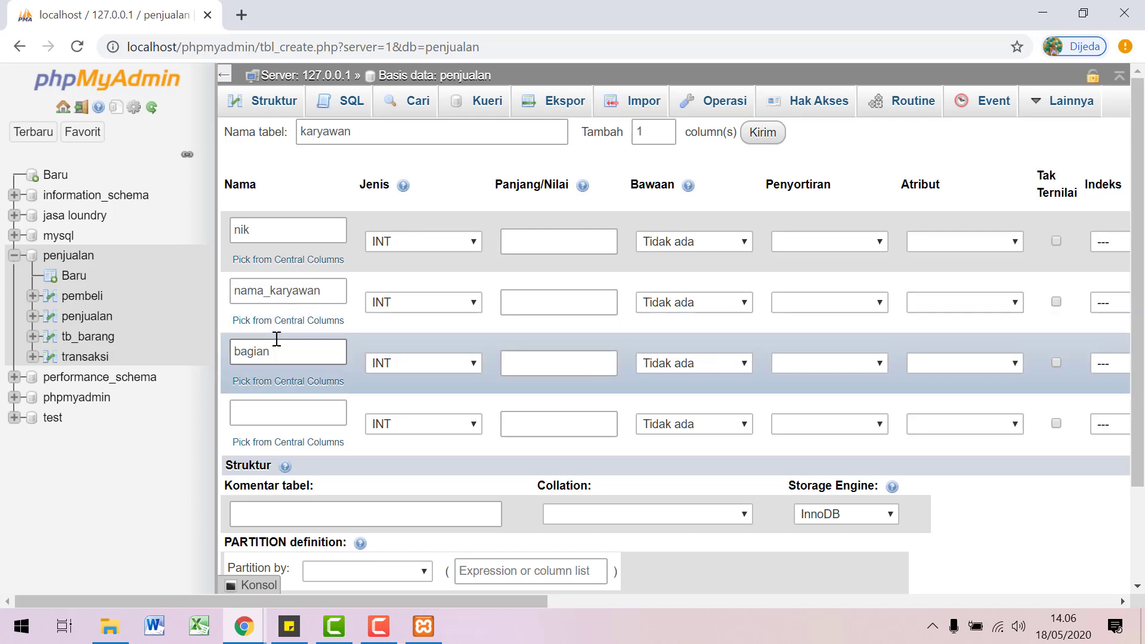
pyautogui.moveTo(280, 353); pyautogui.dragTo(233, 352)
pyautogui.write('leve')
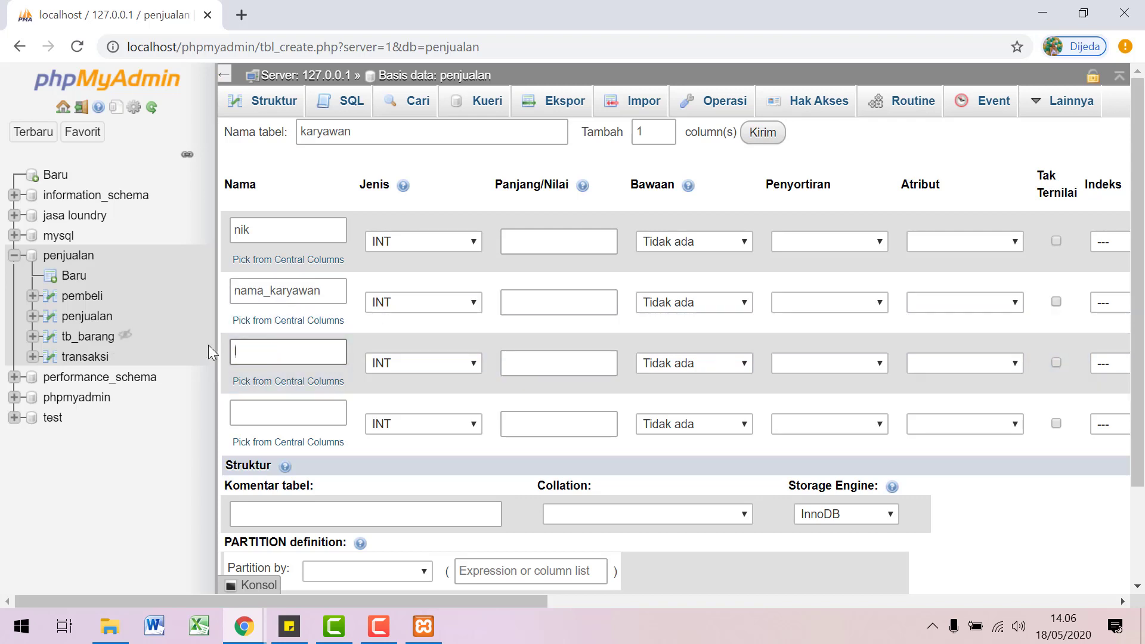
pyautogui.write('l')
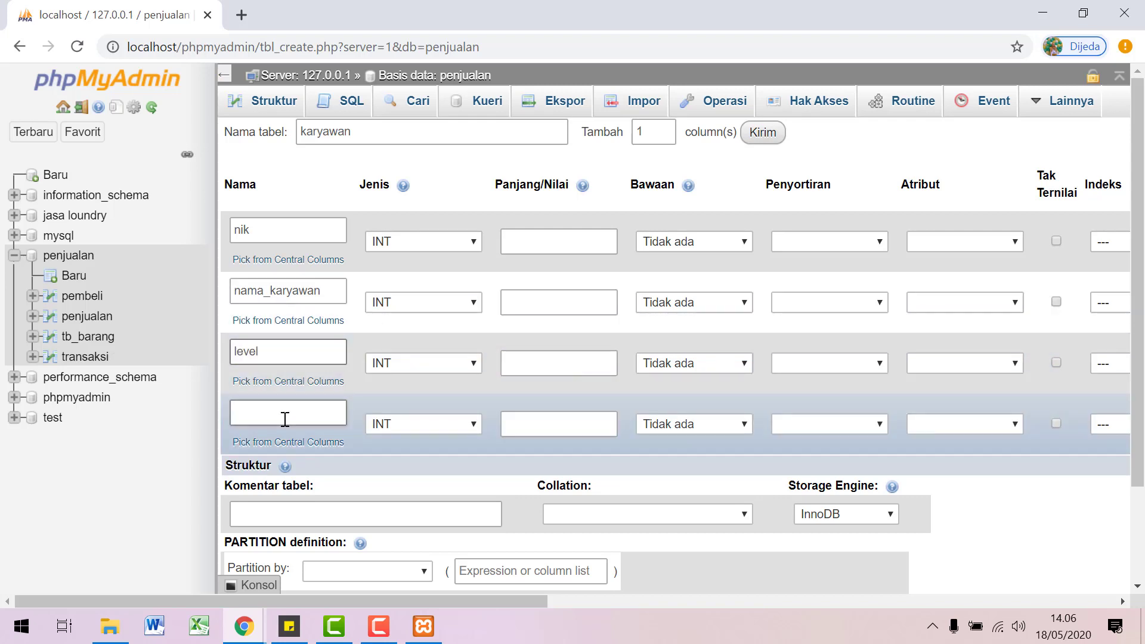
pyautogui.click(286, 420)
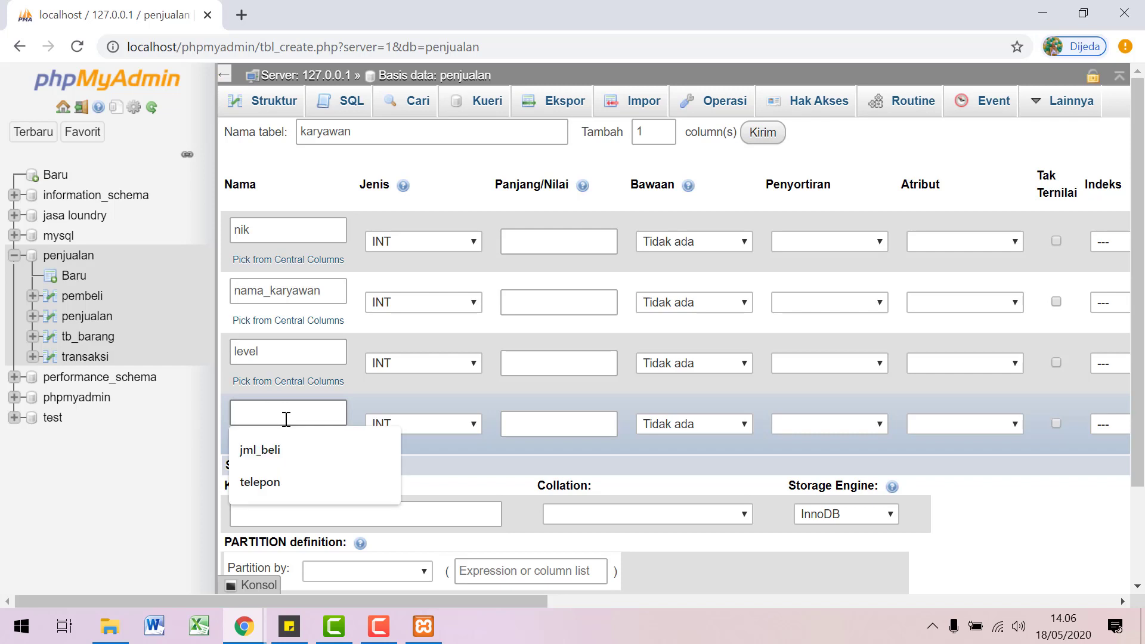
pyautogui.write('tele')
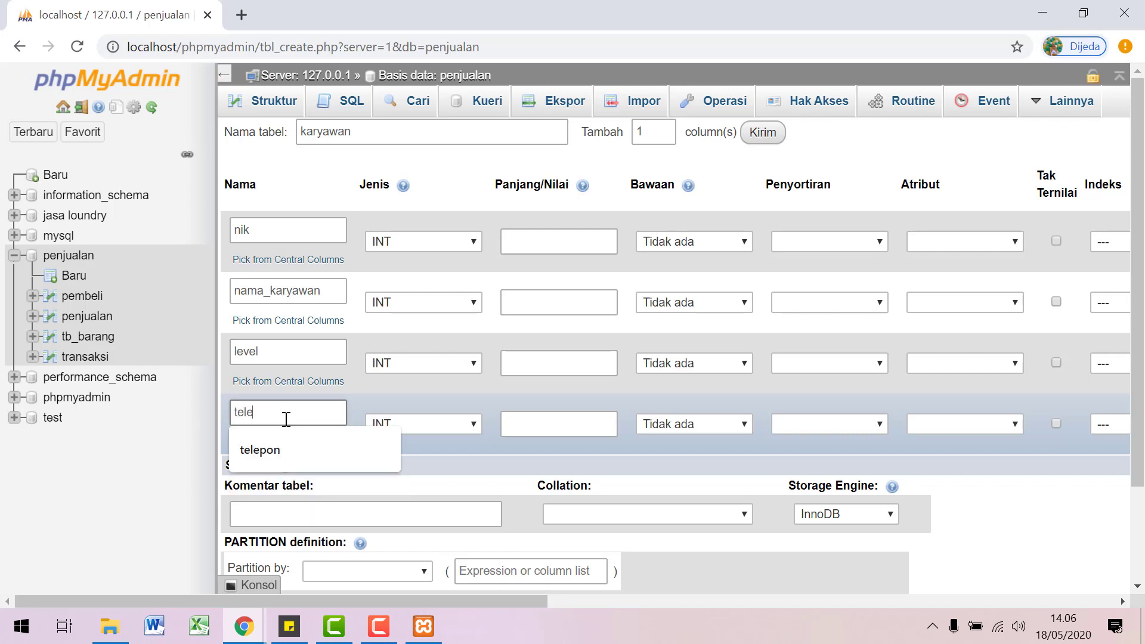
pyautogui.write('pon')
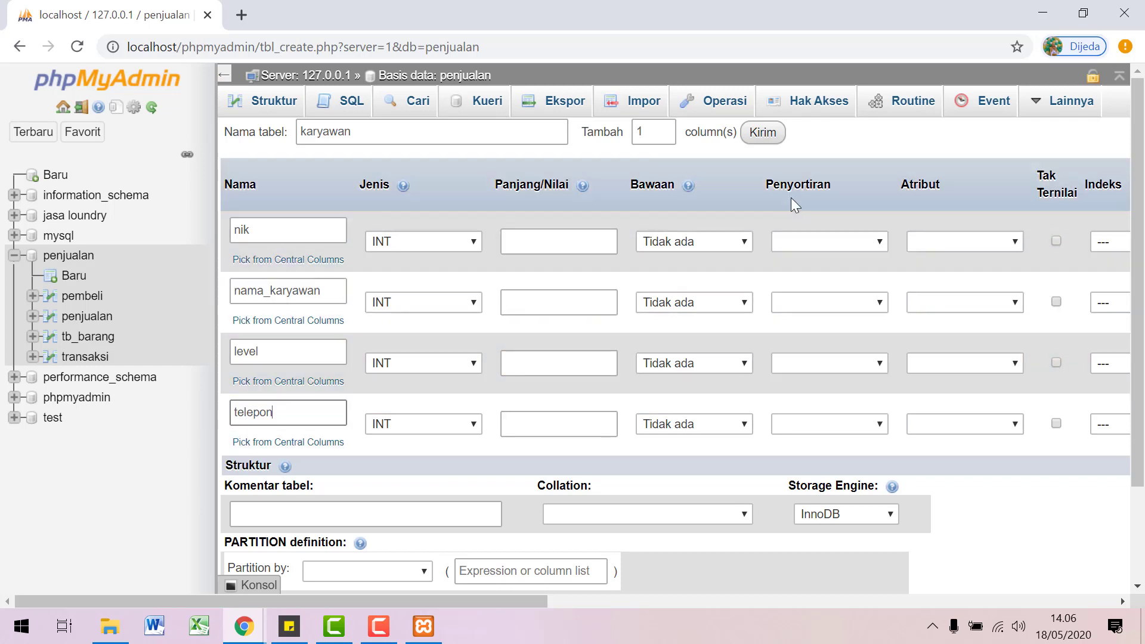
# Step: Add a fifth column alamat as TEXT; set telepon VARCHAR, level and nama_karyawan TEXT
pyautogui.click(758, 137)
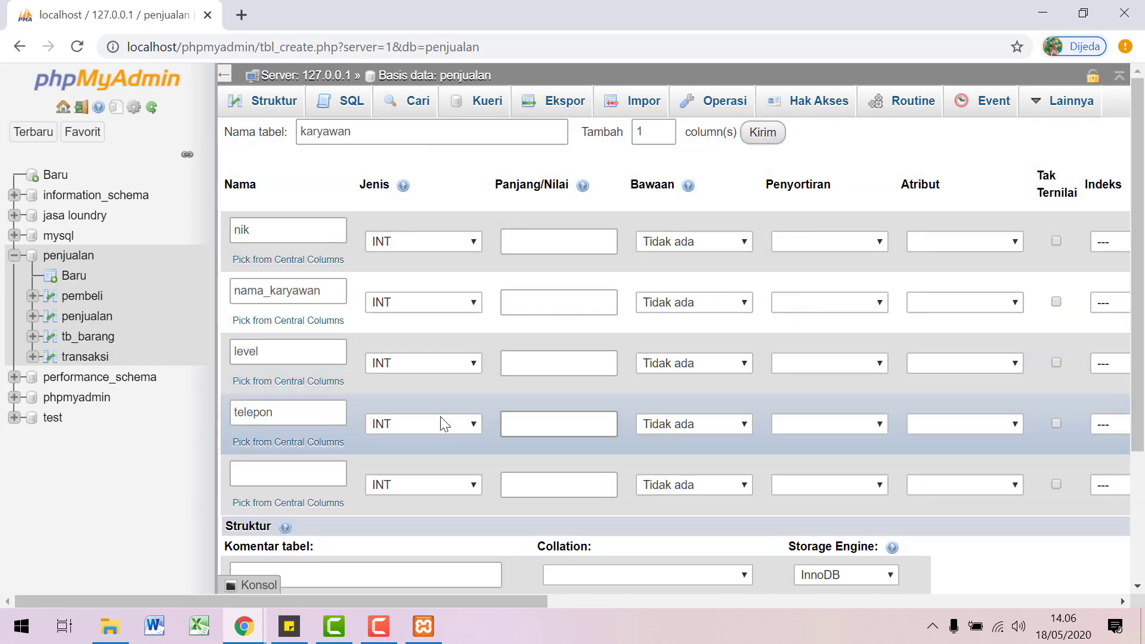
pyautogui.click(312, 477)
pyautogui.write('alamat')
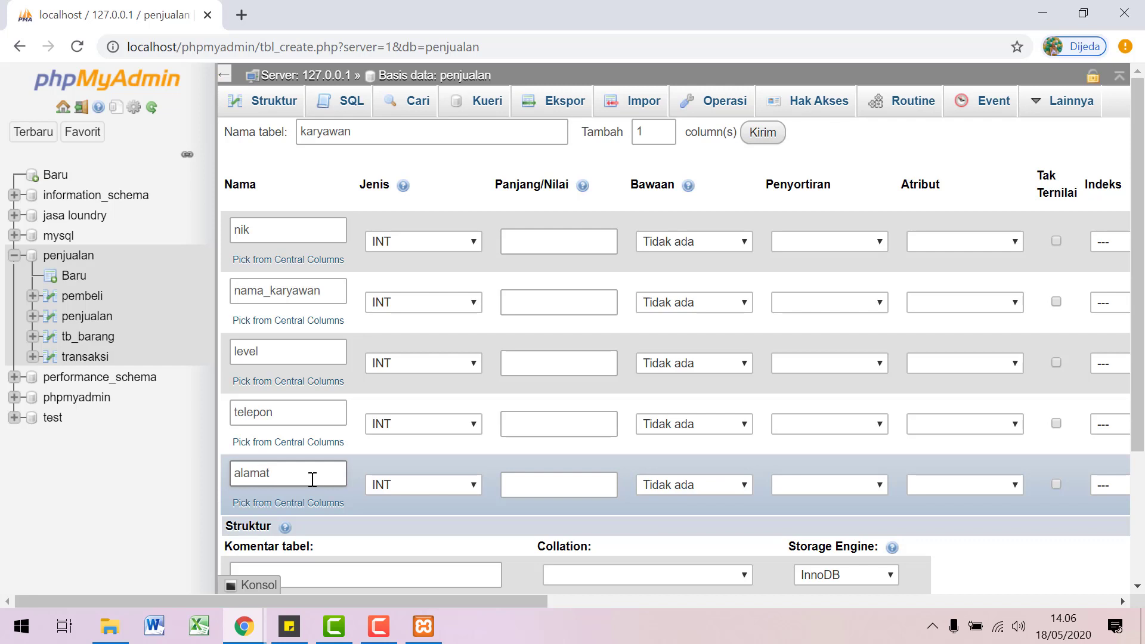
pyautogui.click(415, 485)
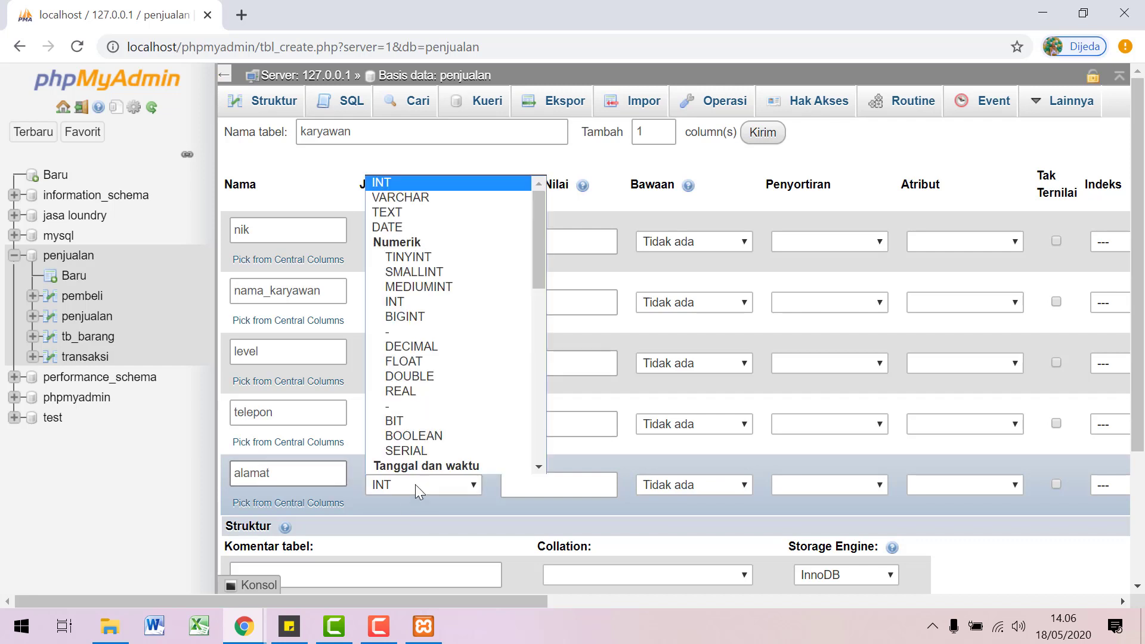
pyautogui.click(443, 213)
pyautogui.click(449, 424)
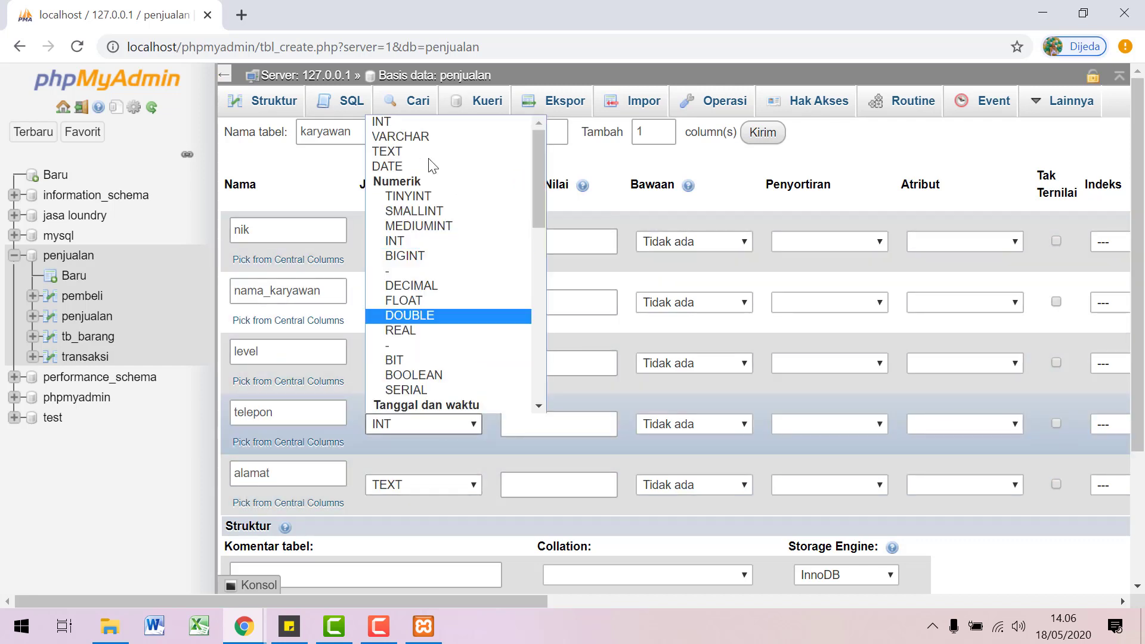
pyautogui.click(427, 136)
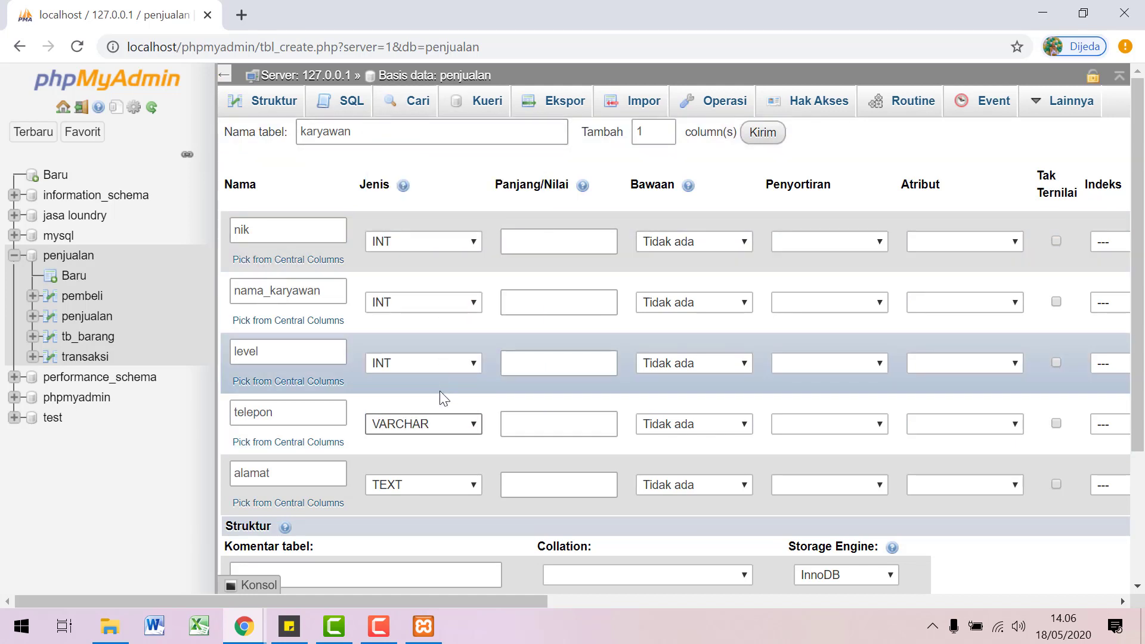
pyautogui.click(440, 367)
pyautogui.click(443, 91)
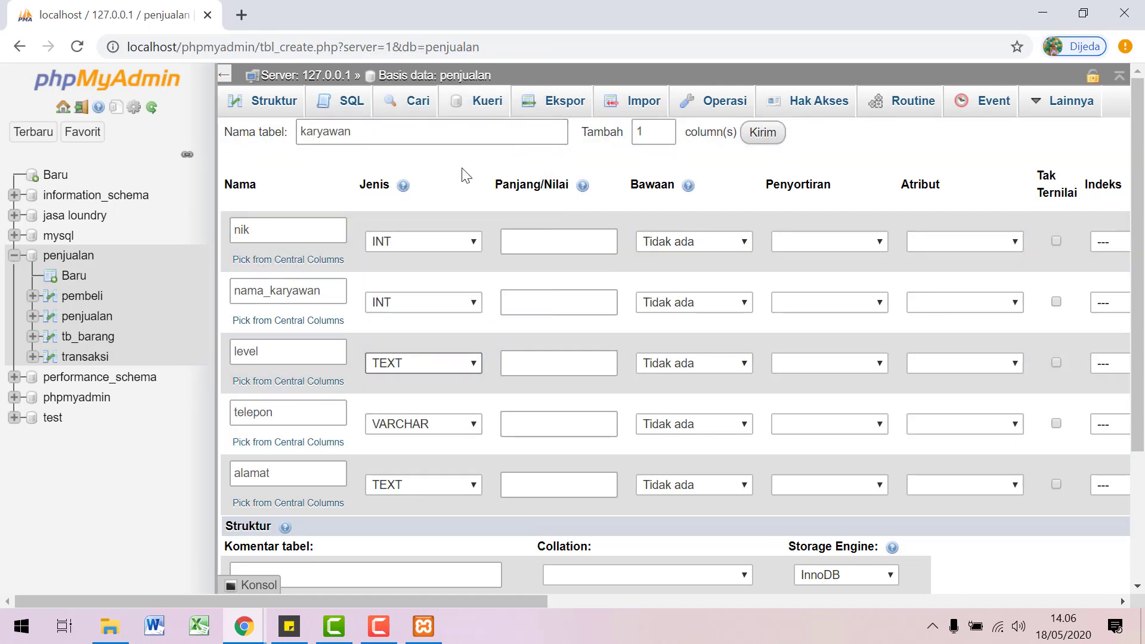
pyautogui.click(475, 302)
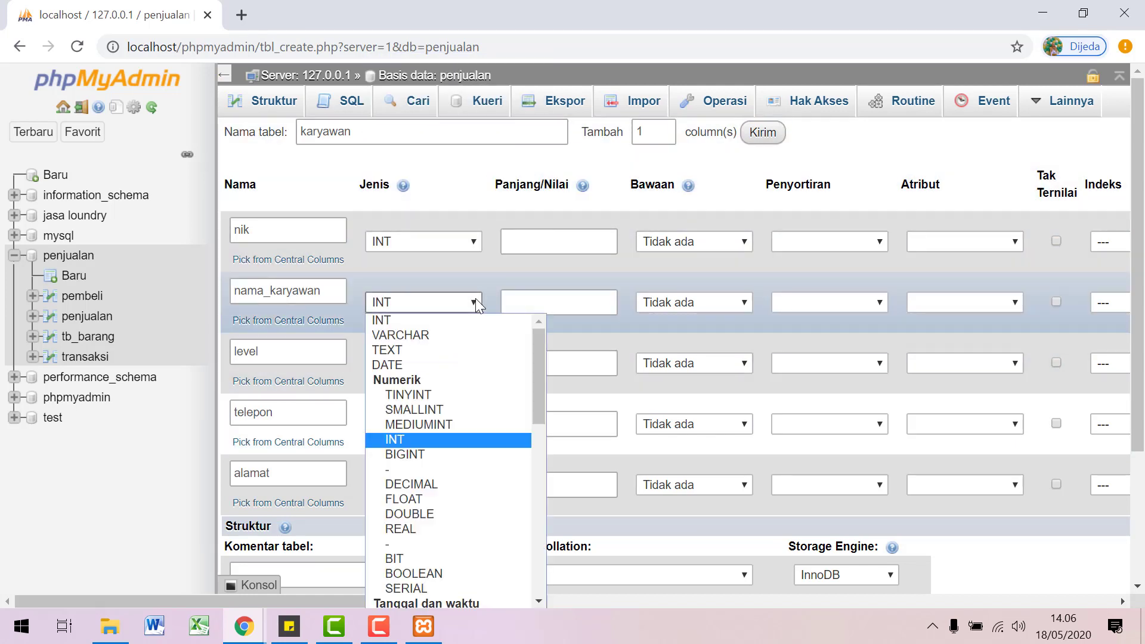
pyautogui.click(424, 351)
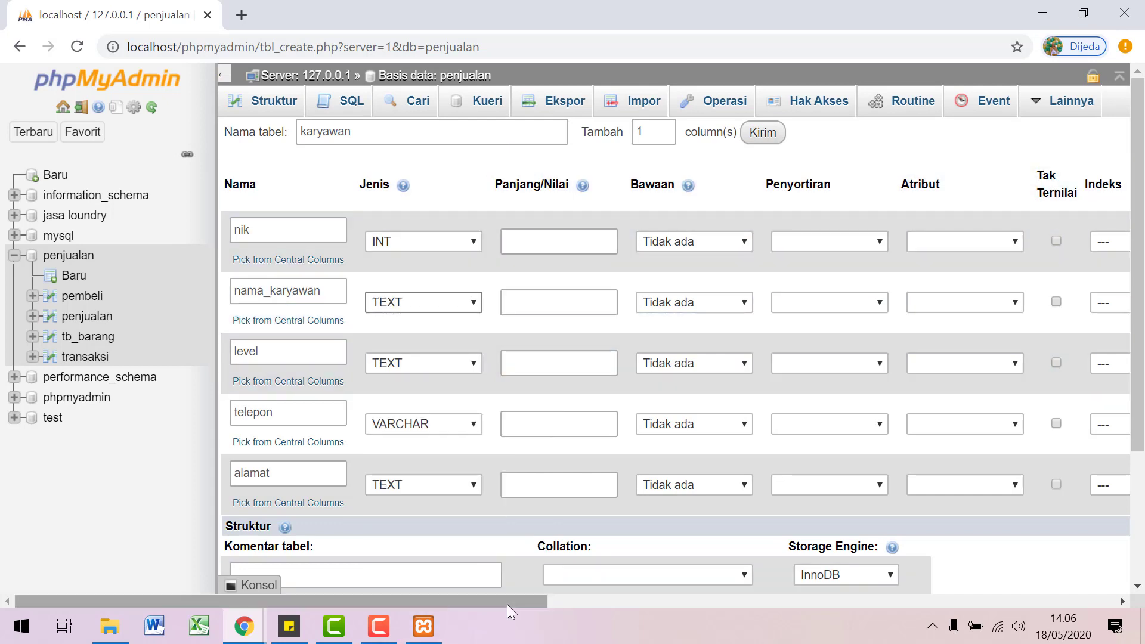
pyautogui.moveTo(507, 602); pyautogui.dragTo(709, 618)
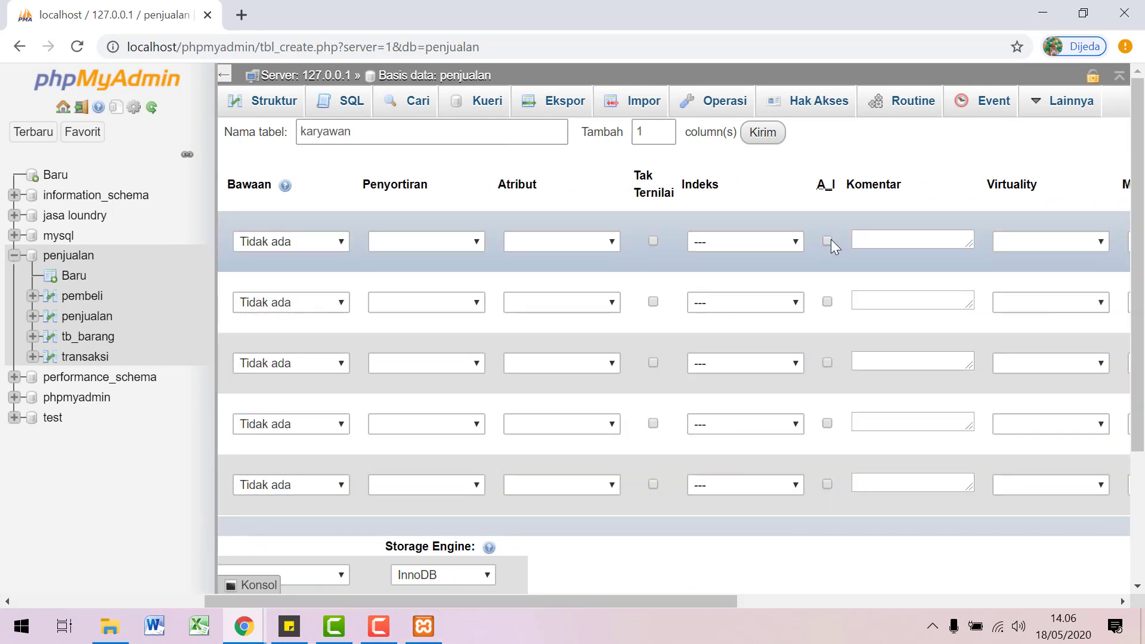
# Step: Make nik auto-increment and try saving the karyawan table, dismissing the length warning
pyautogui.click(829, 240)
pyautogui.scroll(-3, 716, 418)
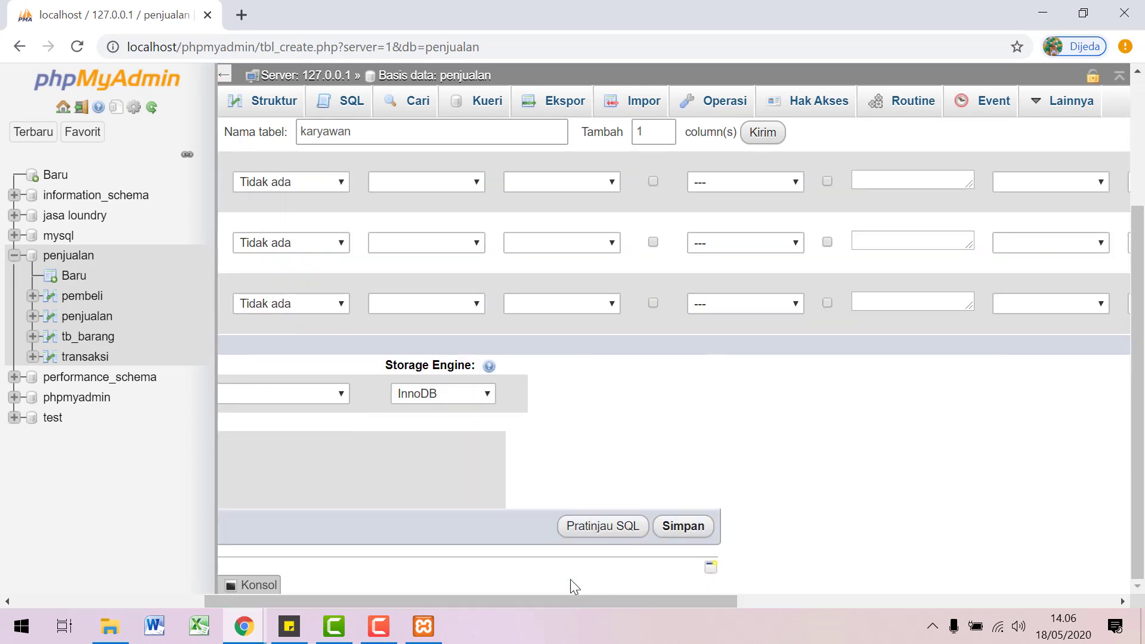
pyautogui.click(683, 527)
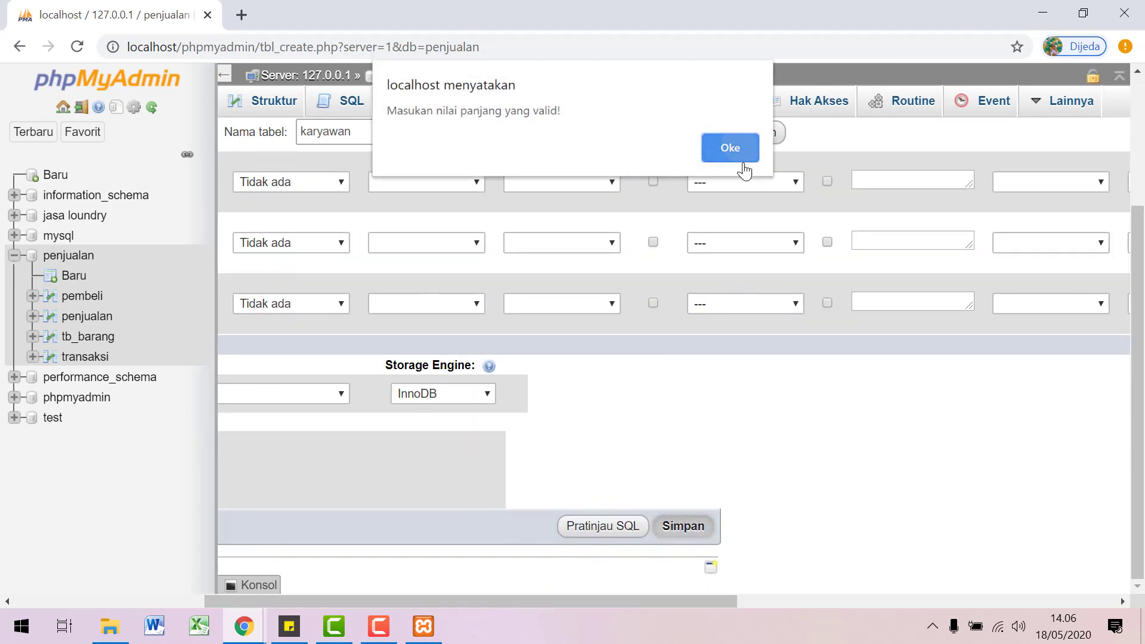
pyautogui.click(730, 147)
# Step: Give telepon a length of 30 and save the karyawan table
pyautogui.moveTo(640, 595); pyautogui.dragTo(465, 596)
pyautogui.write('3')
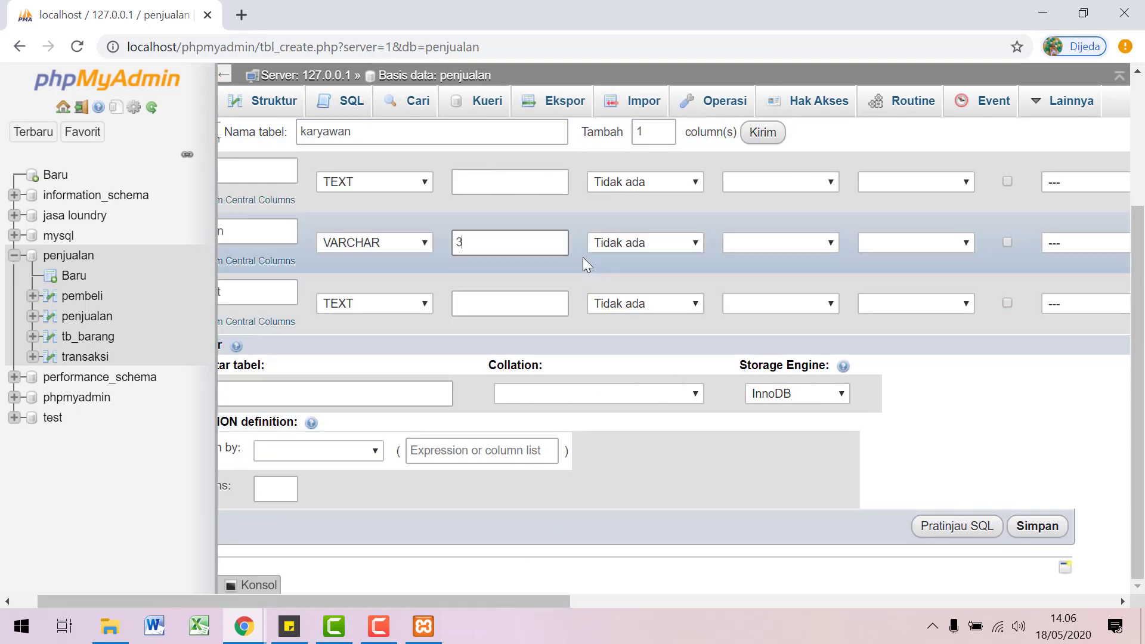
pyautogui.write('0')
pyautogui.scroll(3, 648, 405)
pyautogui.scroll(-1, 649, 404)
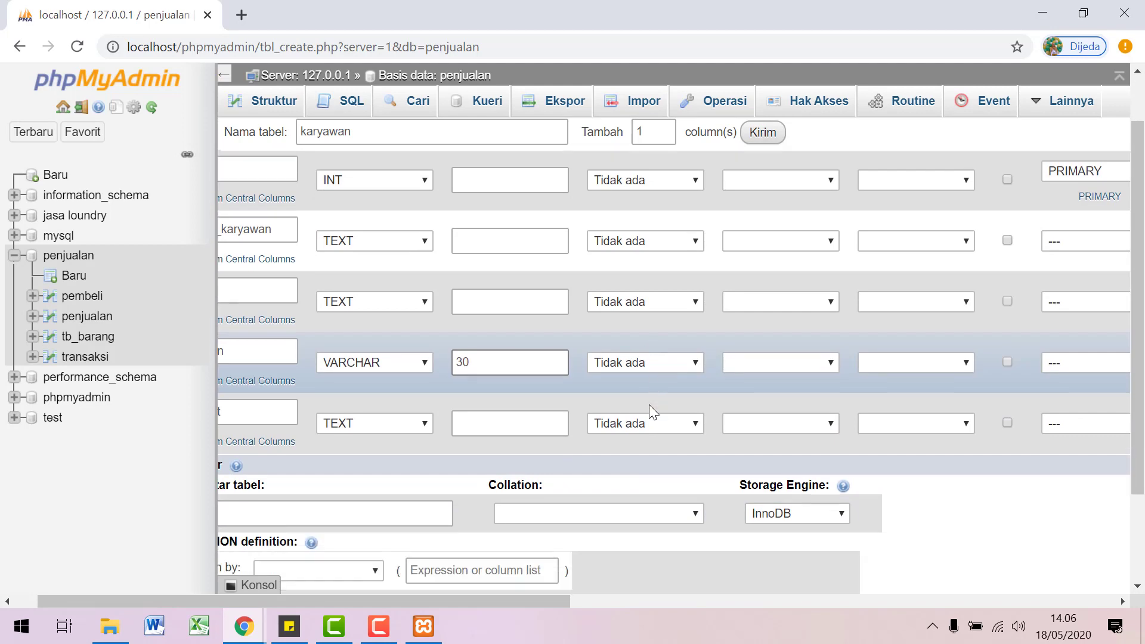
pyautogui.scroll(-2, 649, 405)
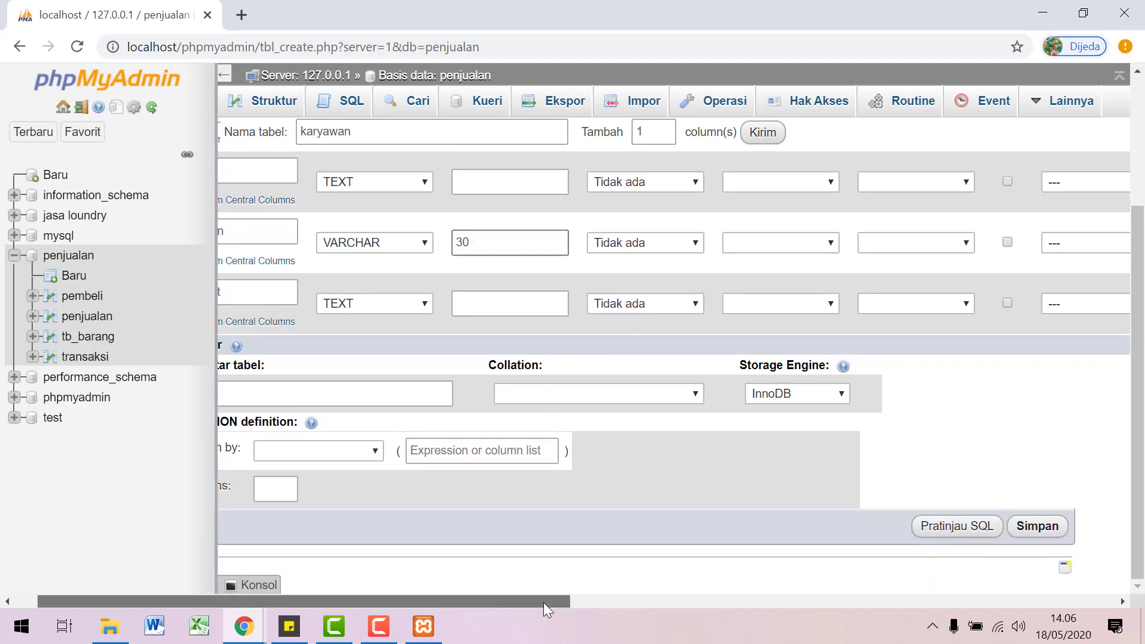
pyautogui.moveTo(542, 602); pyautogui.dragTo(714, 601)
pyautogui.click(704, 533)
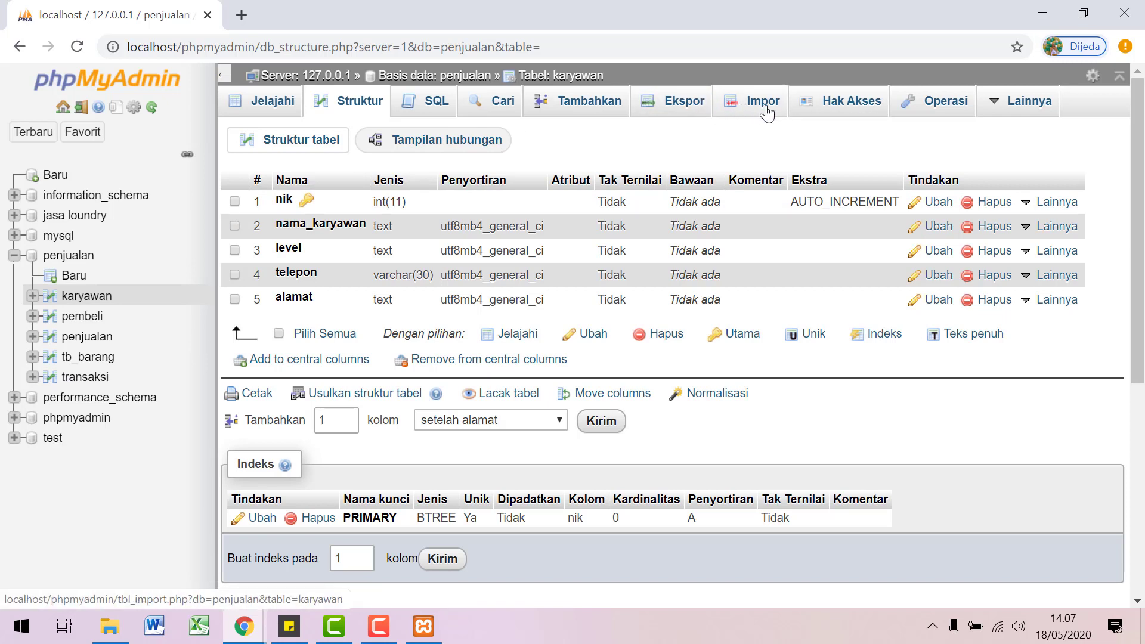
# Step: Start a new karyawan row and enter the employee number as nik
pyautogui.click(597, 107)
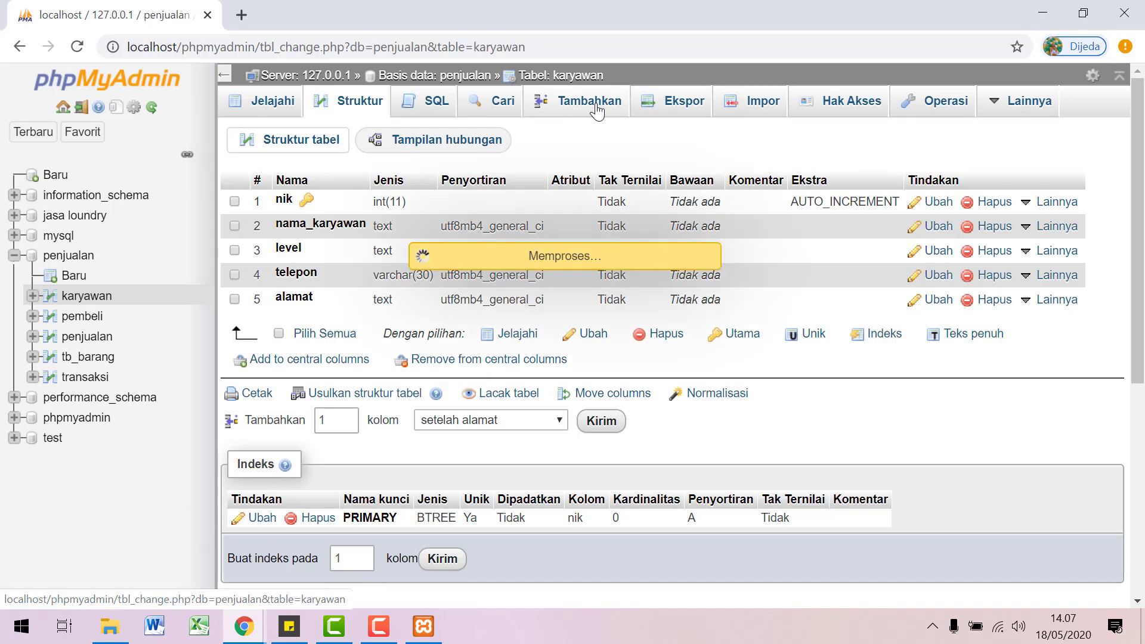
pyautogui.click(695, 176)
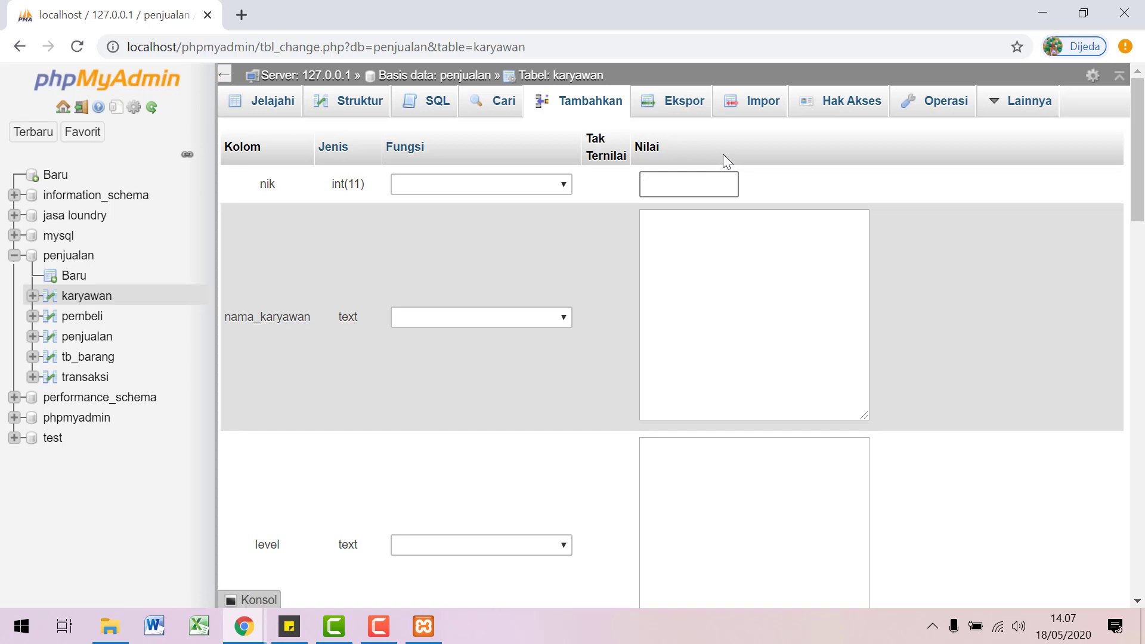
pyautogui.click(714, 242)
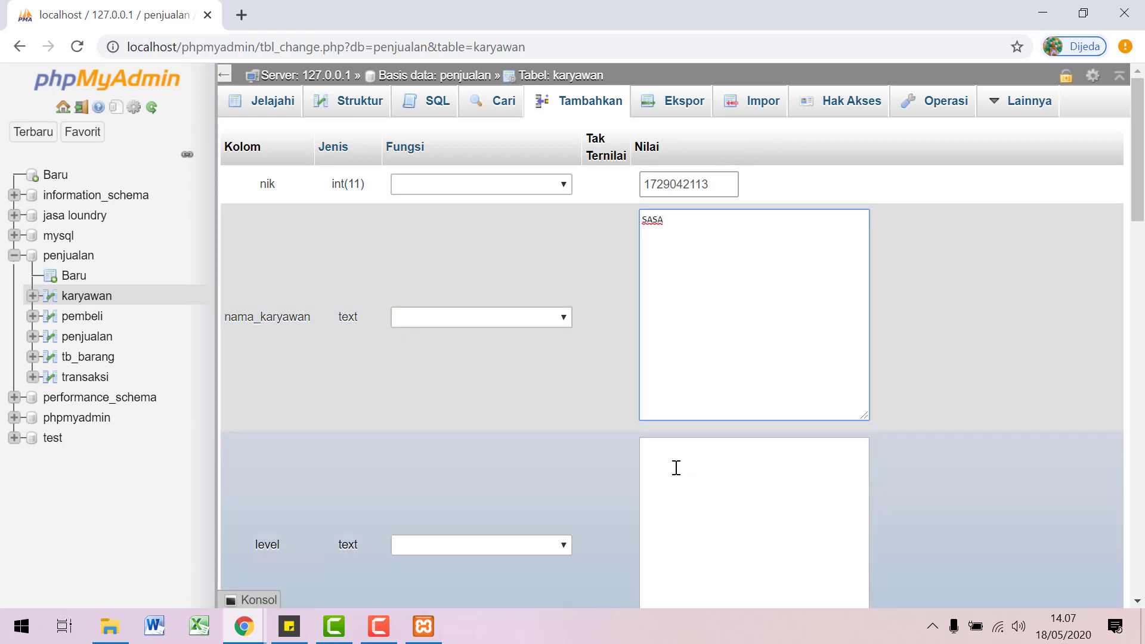
# Step: Set level to kasir, fill in the phone number and address, and submit the row
pyautogui.click(676, 468)
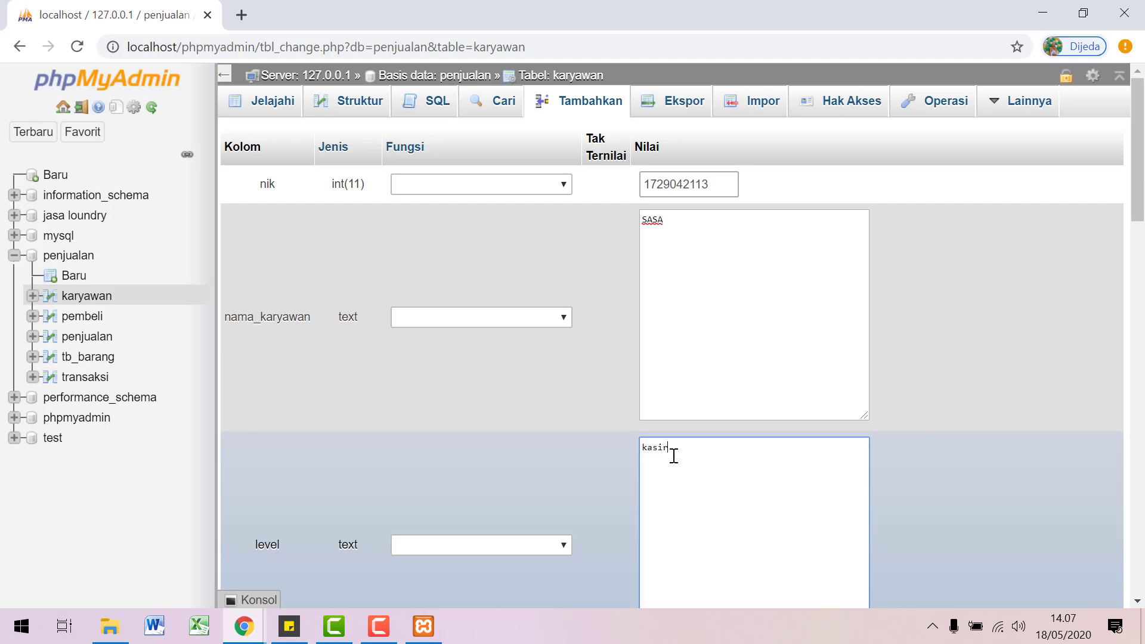
pyautogui.scroll(-6, 692, 489)
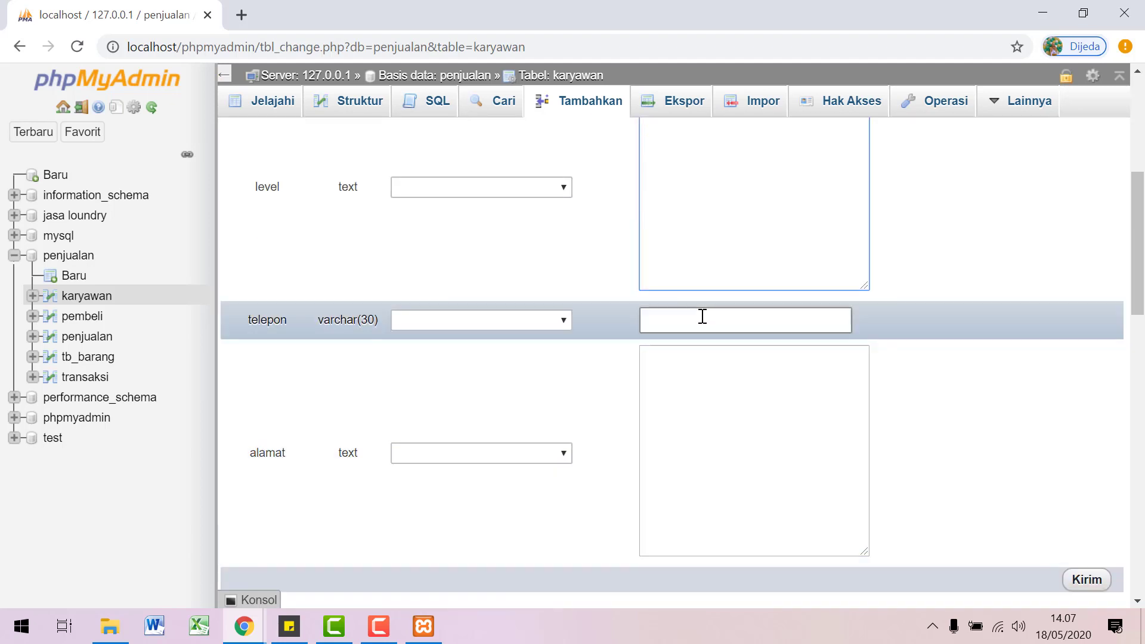
pyautogui.click(703, 317)
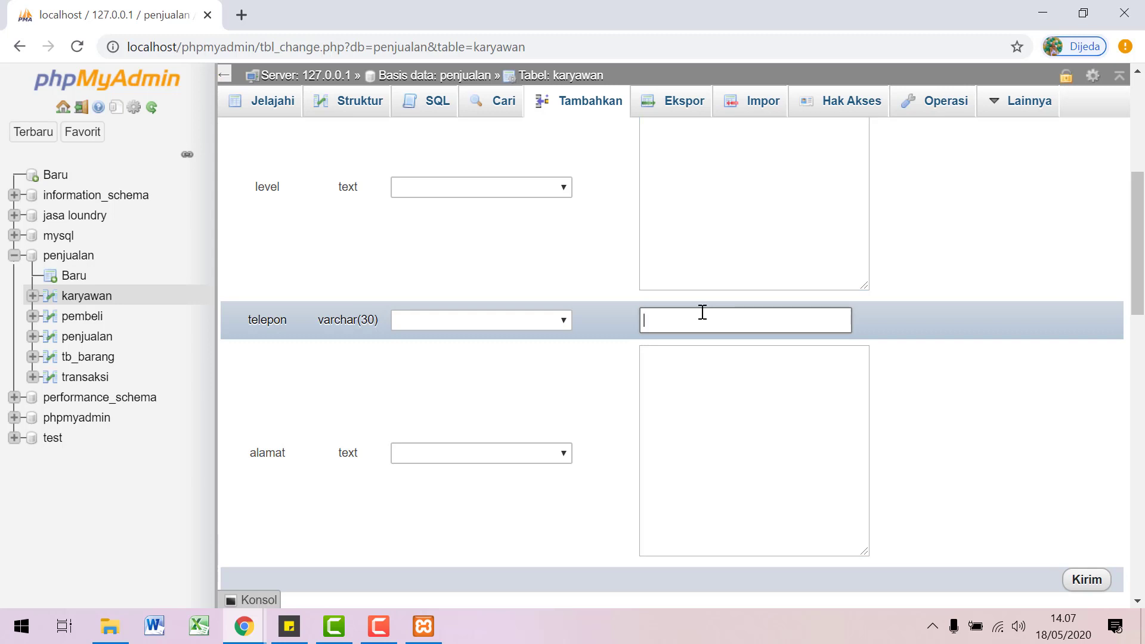
pyautogui.click(753, 368)
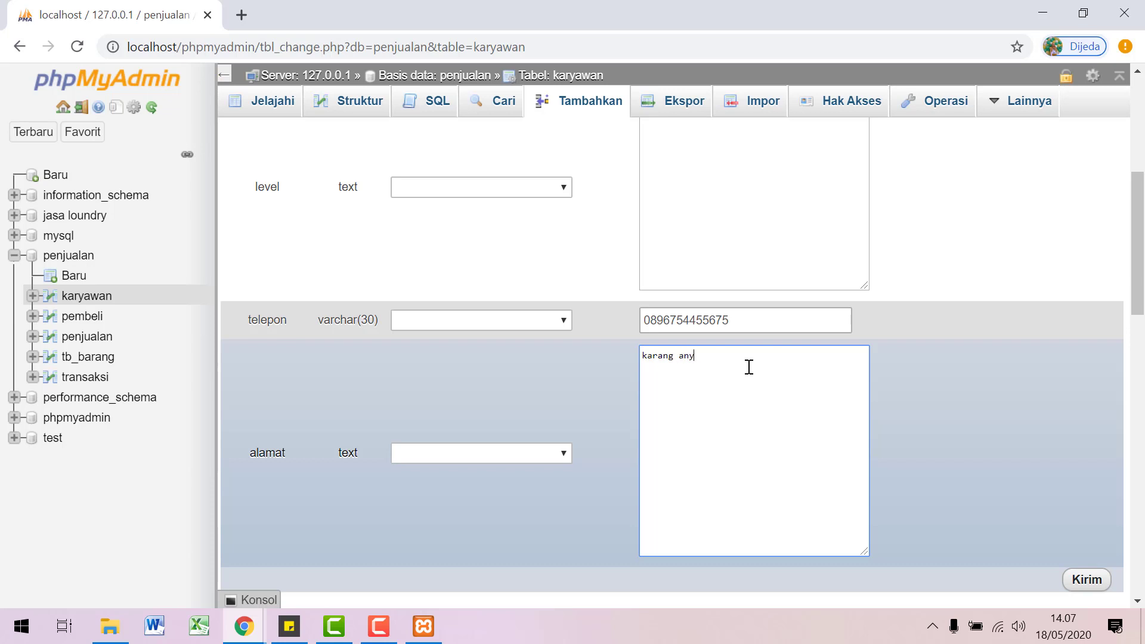
pyautogui.write('karang anyar')
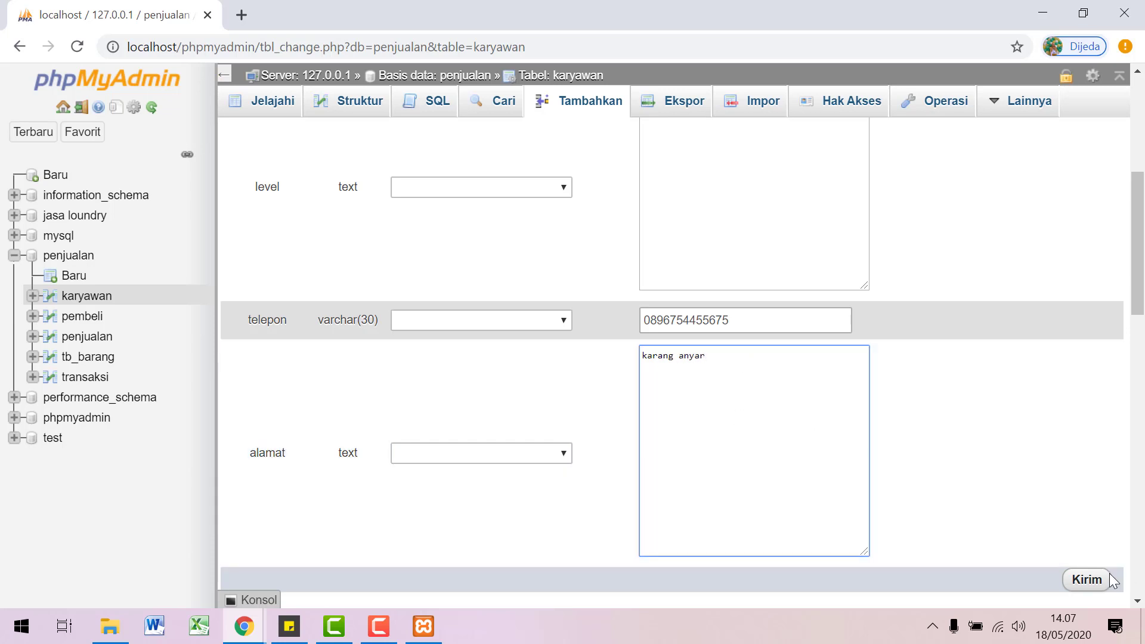
pyautogui.click(1087, 580)
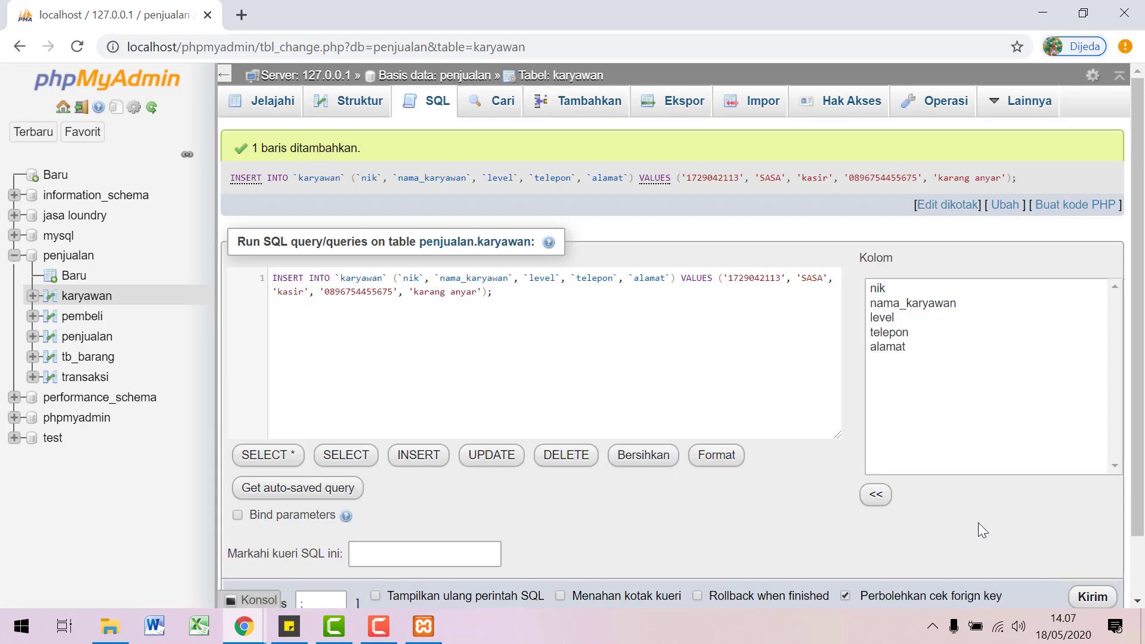
# Step: Browse the stored karyawan row, then bring up the penjualan database's Lainnya tools list
pyautogui.click(259, 107)
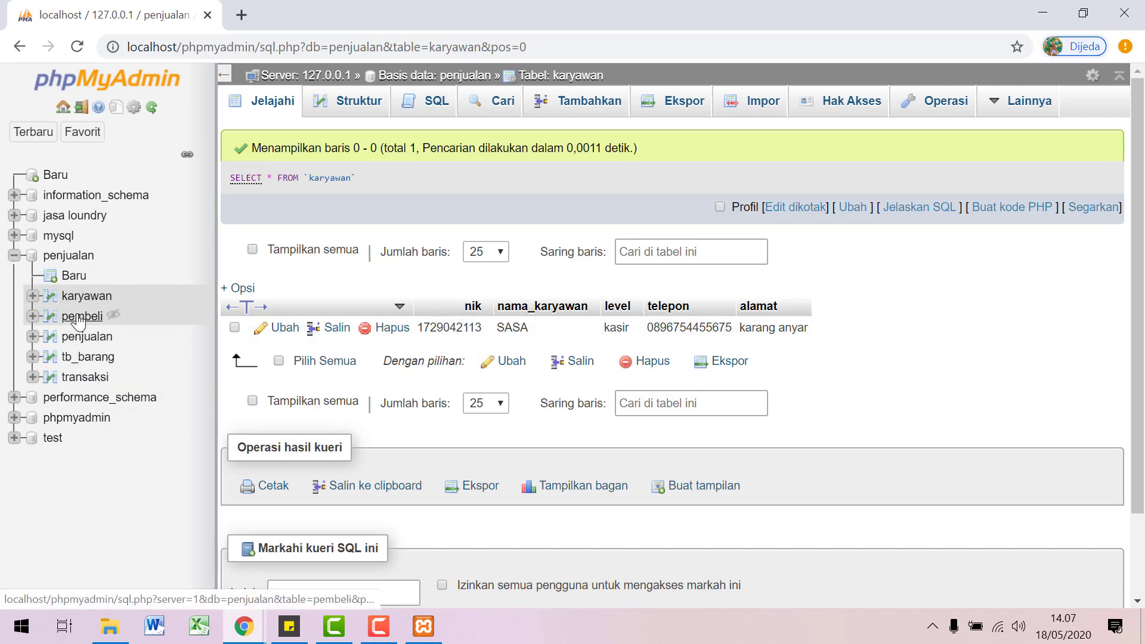
pyautogui.moveTo(1045, 102)
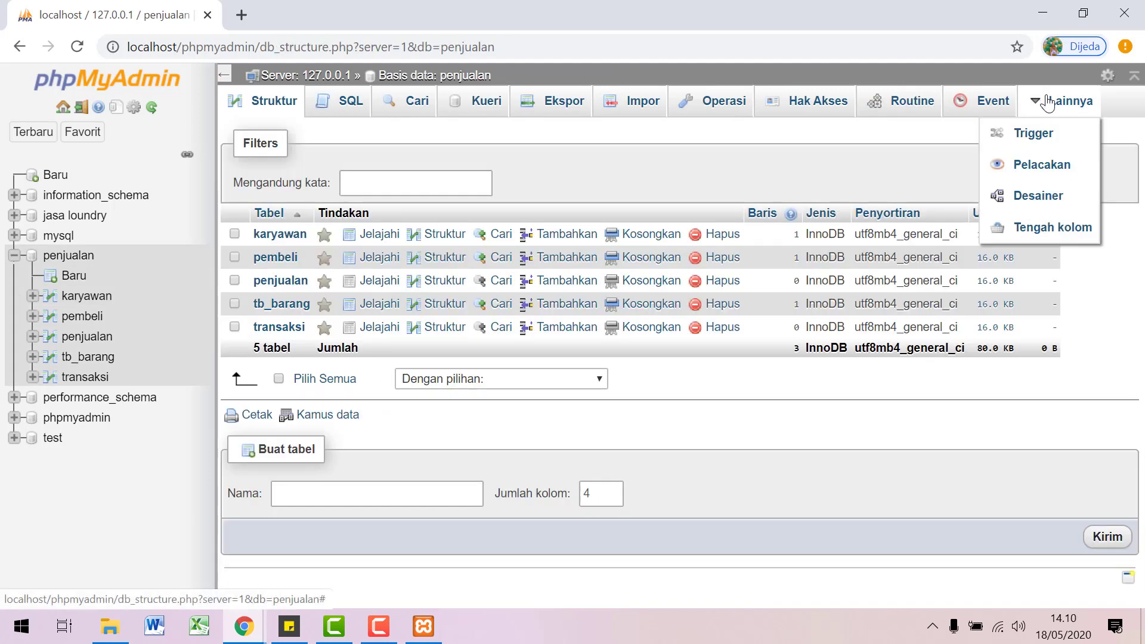
# Step: Open the penjualan Designer and reposition the pembeli, penjualan and tb_barang boxes
pyautogui.click(1031, 203)
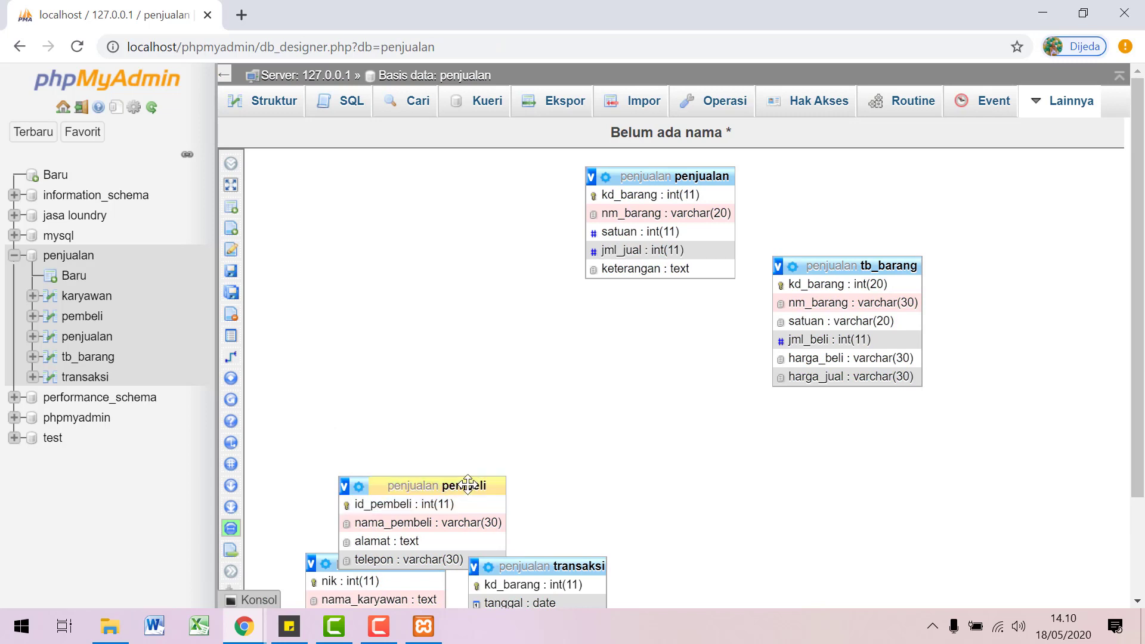
pyautogui.moveTo(467, 485); pyautogui.dragTo(444, 211)
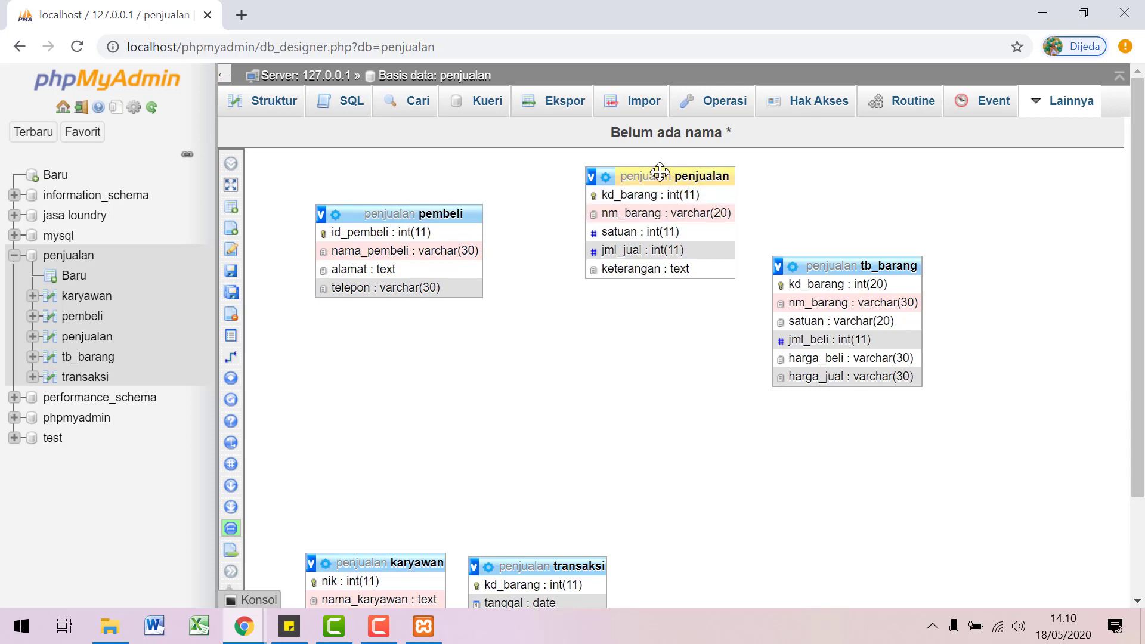
pyautogui.moveTo(660, 173); pyautogui.dragTo(644, 197)
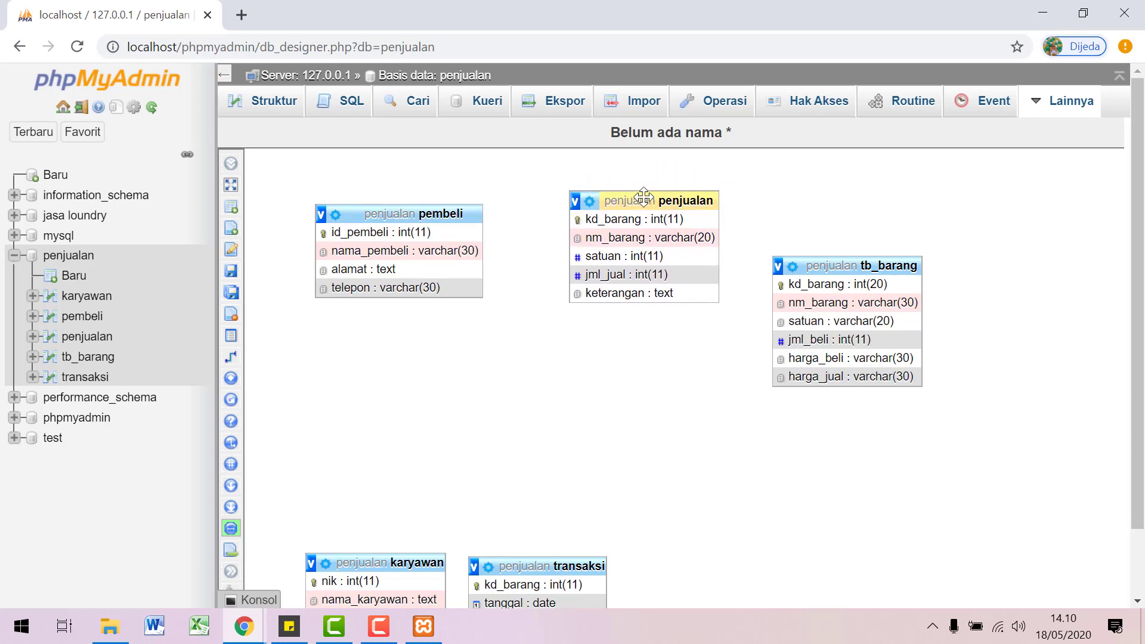
pyautogui.moveTo(838, 266); pyautogui.dragTo(895, 182)
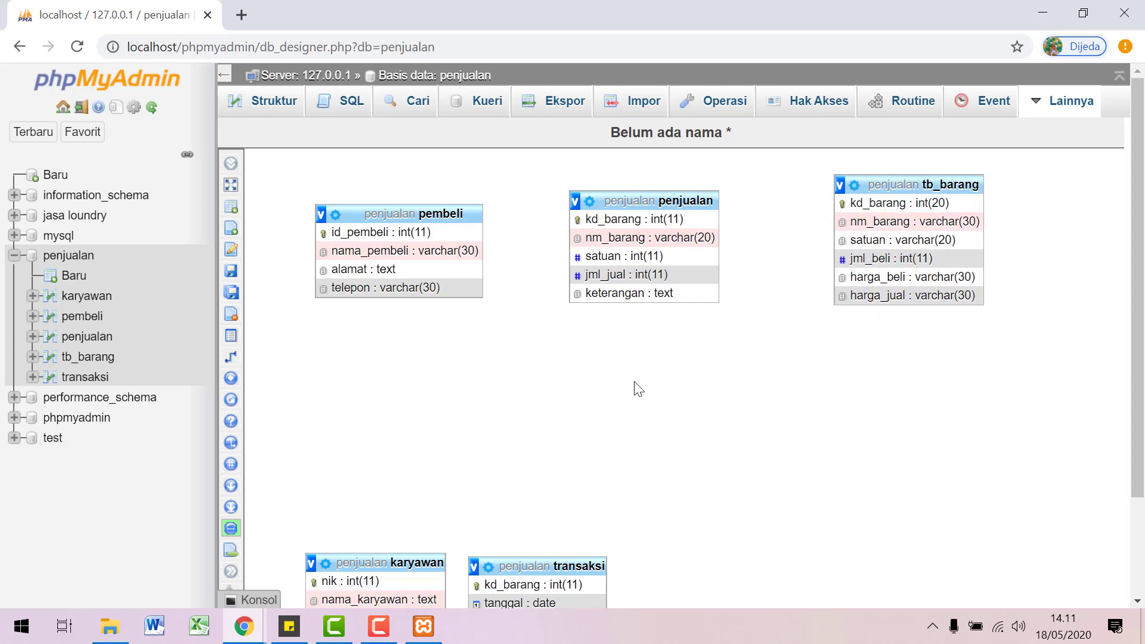
# Step: Move the karyawan and transaksi boxes into view and begin creating a relationship
pyautogui.moveTo(388, 561); pyautogui.dragTo(409, 446)
pyautogui.moveTo(522, 565); pyautogui.dragTo(647, 438)
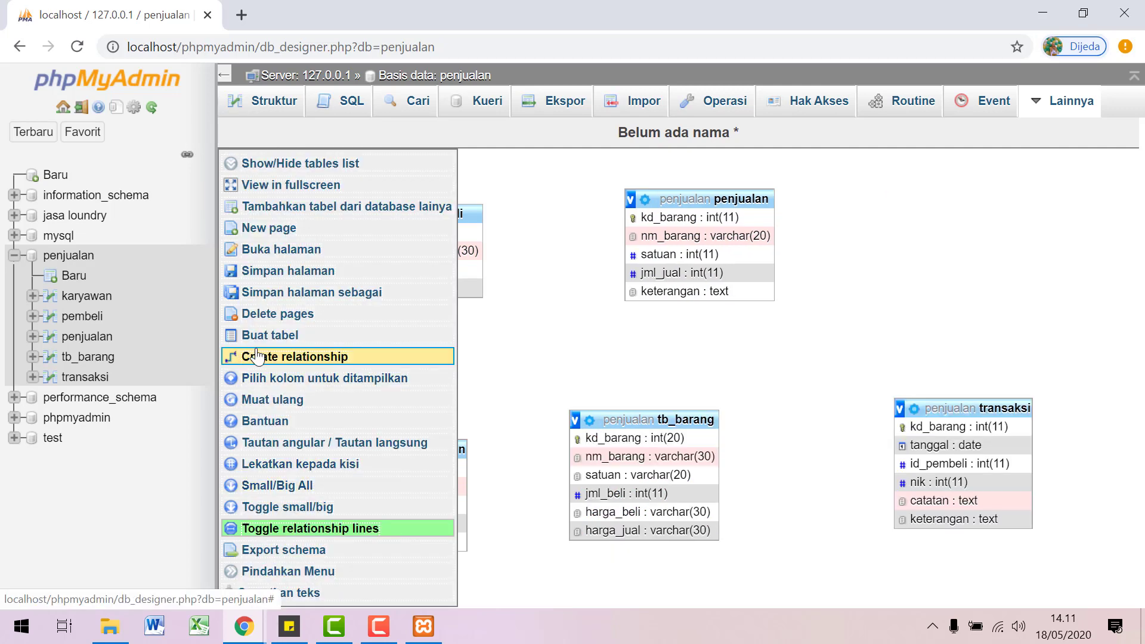
pyautogui.click(256, 356)
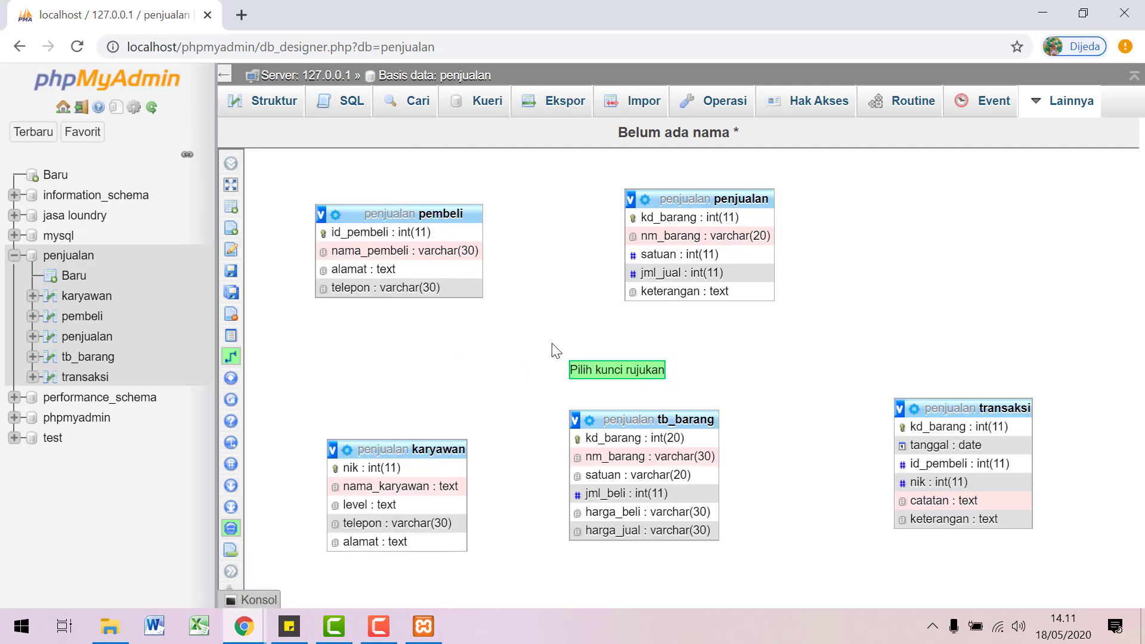
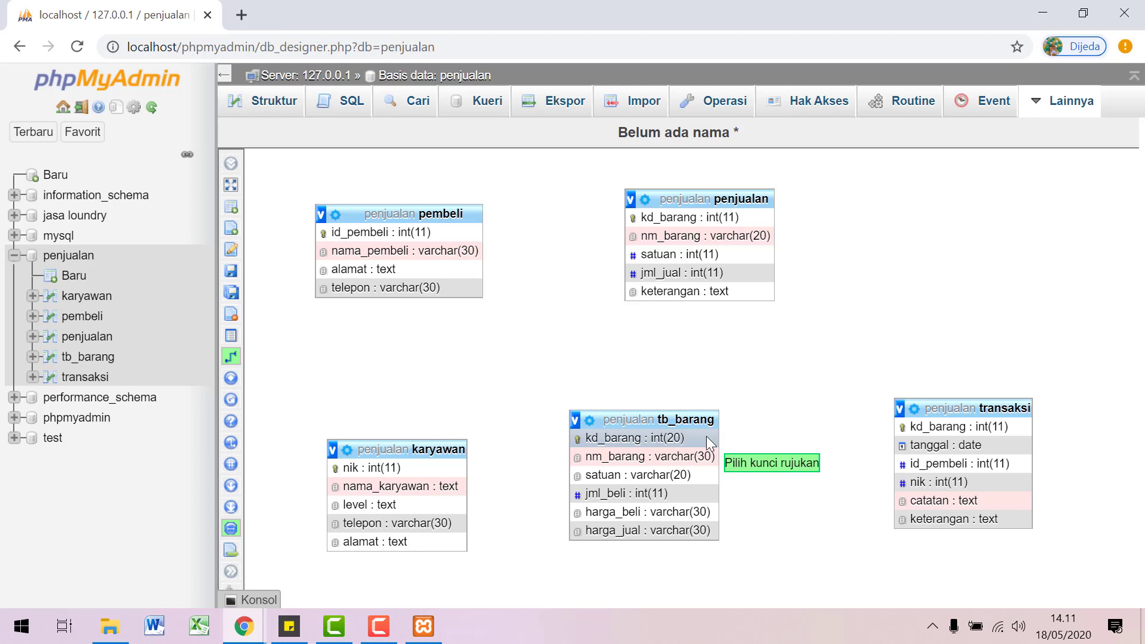
# Step: Link penjualan.kd_barang to tb_barang.kd_barang with RESTRICT on delete and on update
pyautogui.click(706, 435)
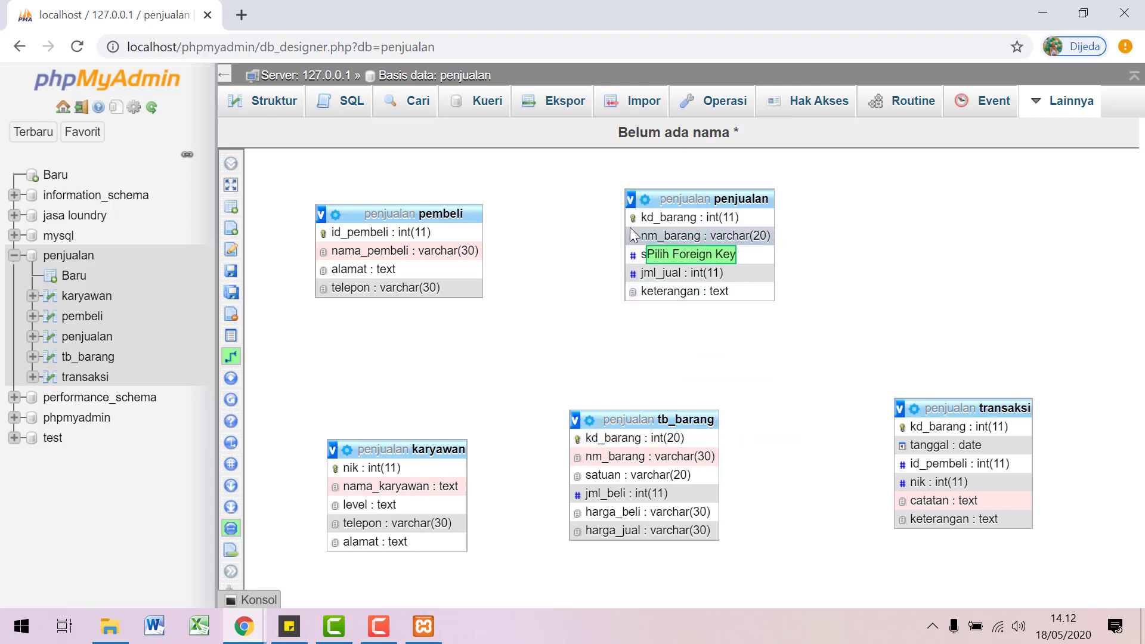
pyautogui.click(651, 215)
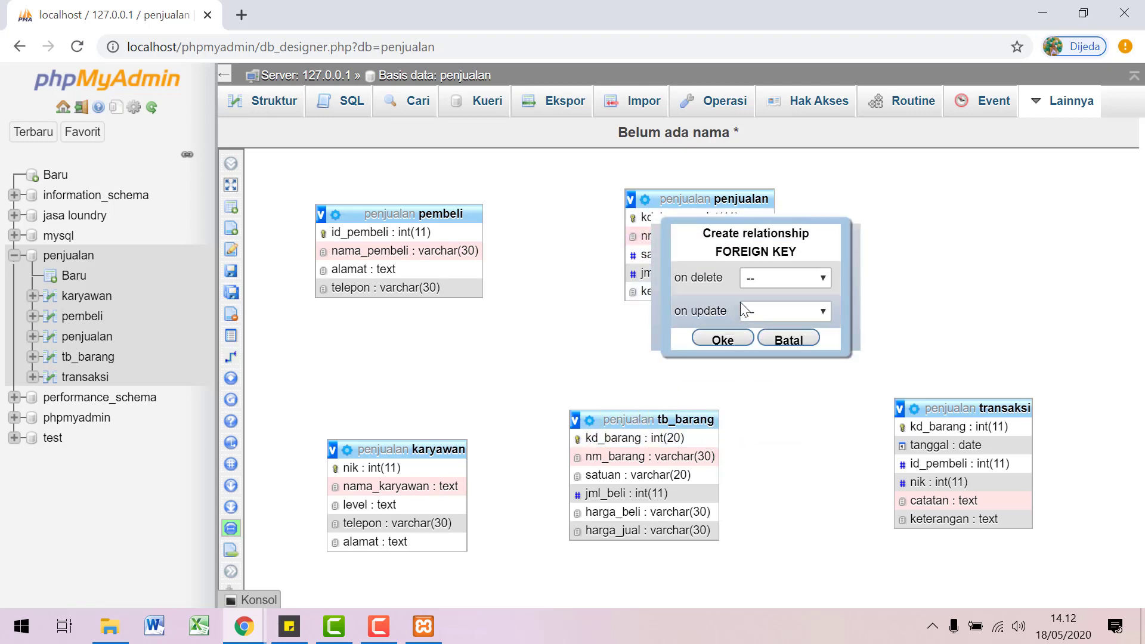
pyautogui.click(754, 285)
pyautogui.click(754, 356)
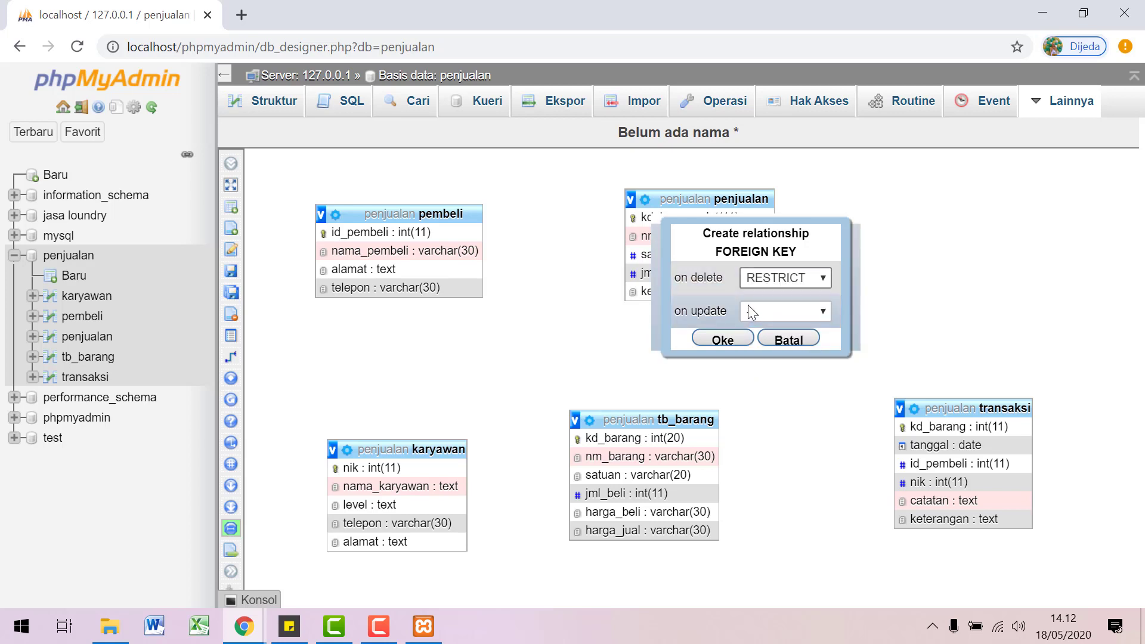
pyautogui.click(756, 310)
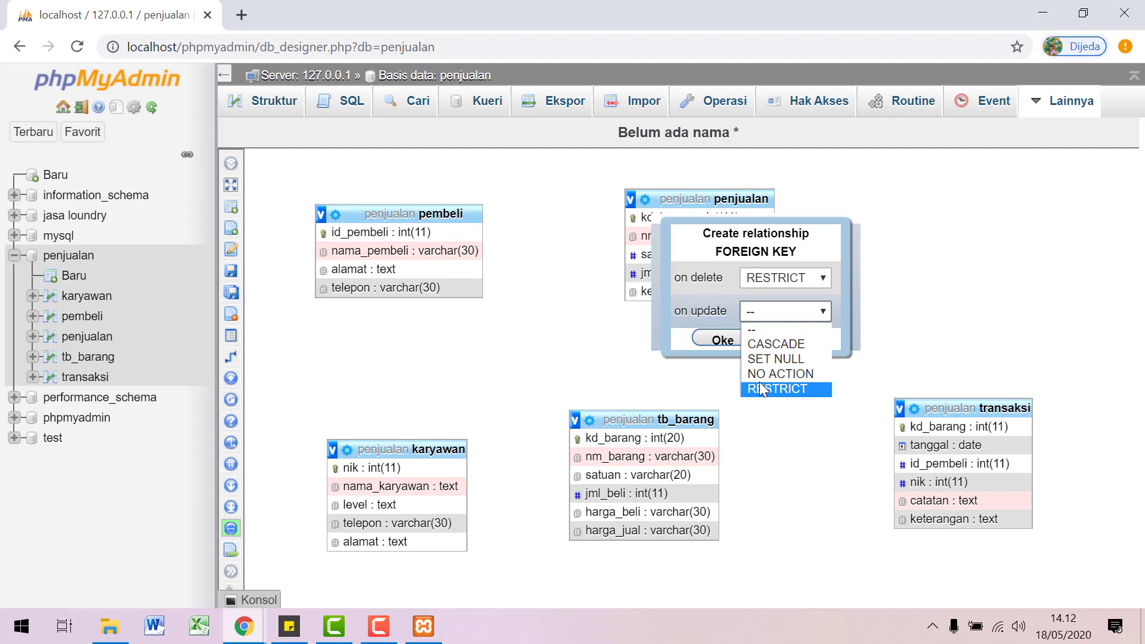
pyautogui.click(760, 389)
pyautogui.click(721, 340)
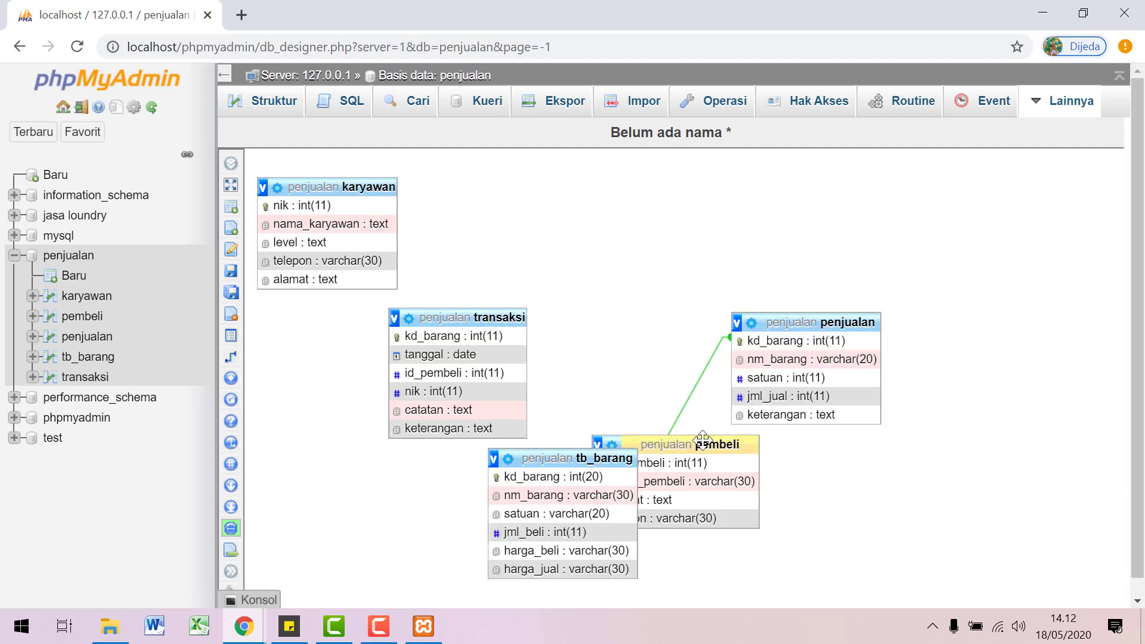
# Step: Place penjualan at top centre, tb_barang below it, pembeli bottom right, and transaksi right of centre
pyautogui.moveTo(702, 439); pyautogui.dragTo(864, 487)
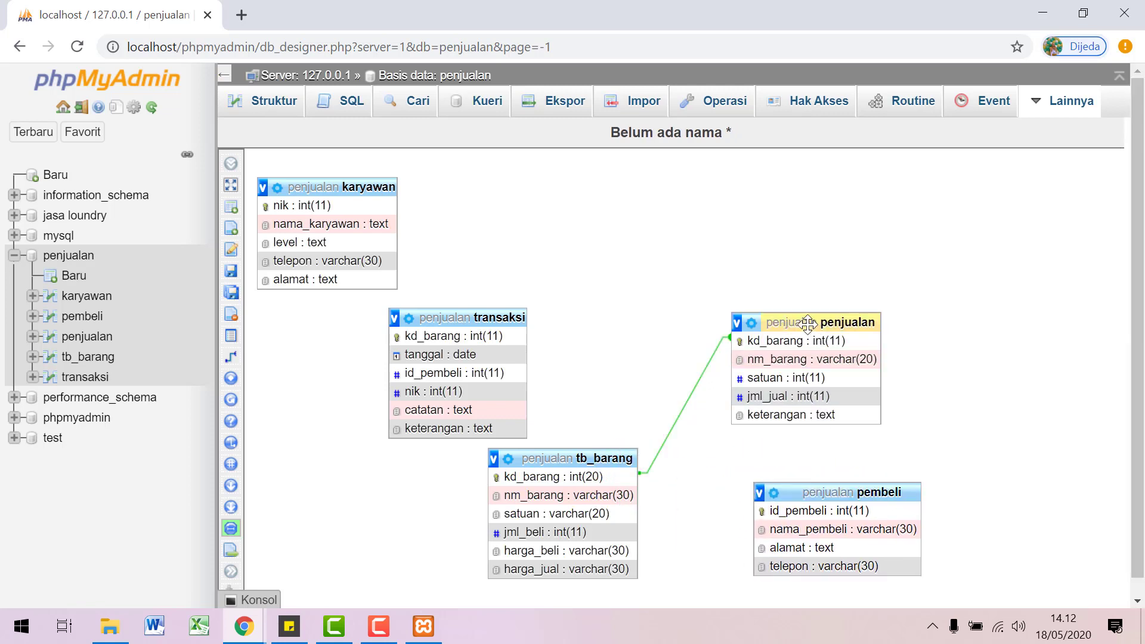
pyautogui.moveTo(805, 323); pyautogui.dragTo(833, 250)
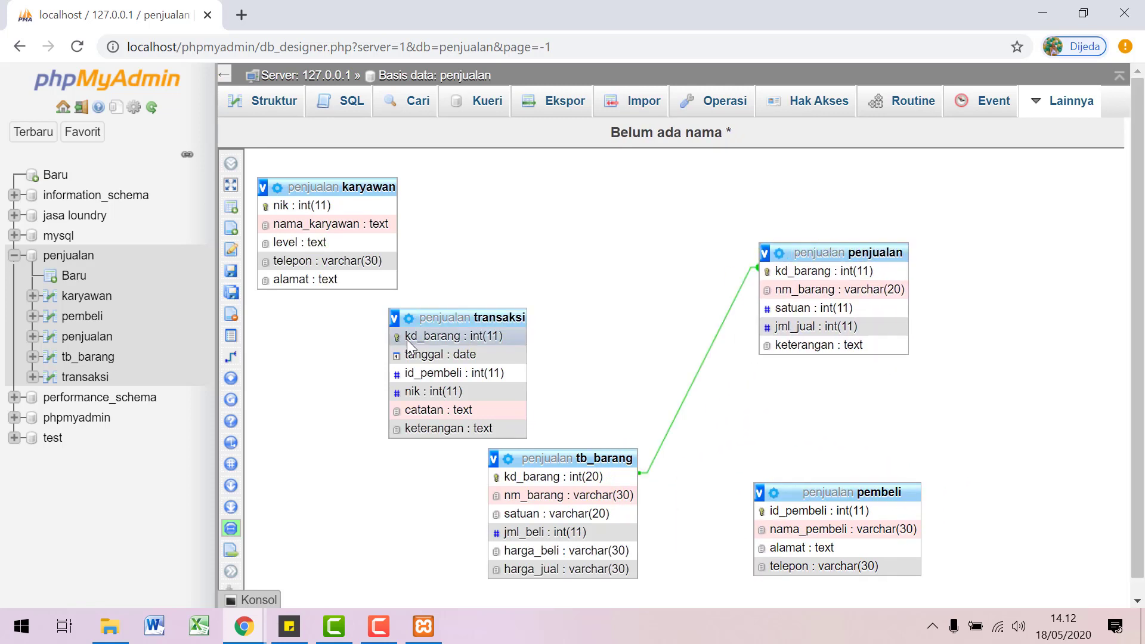
pyautogui.moveTo(437, 336); pyautogui.dragTo(302, 444)
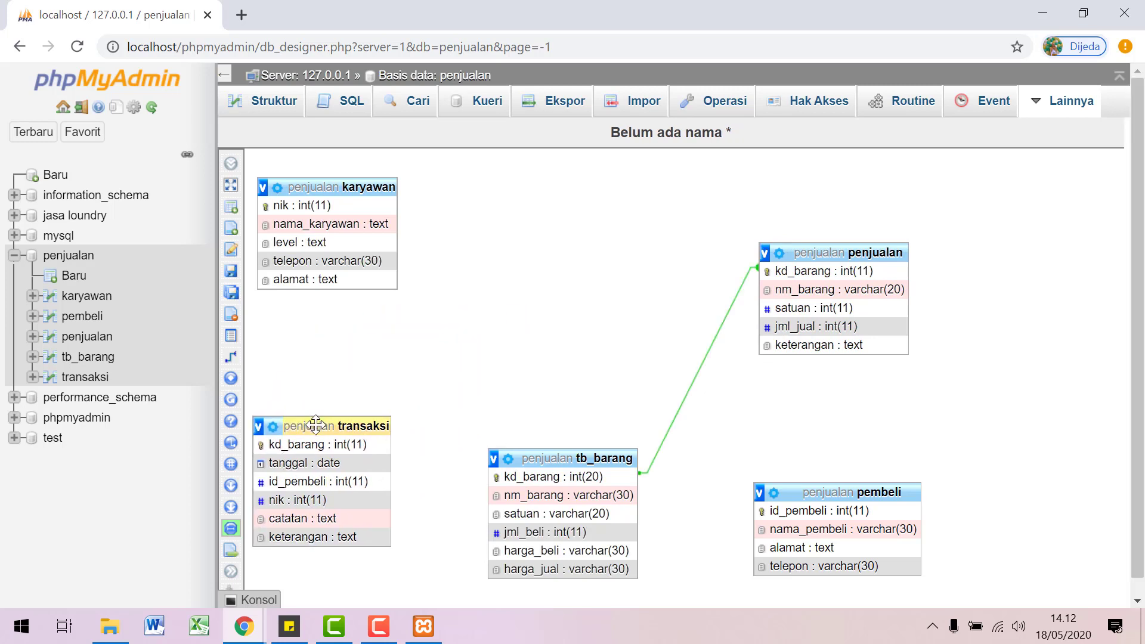
pyautogui.moveTo(546, 455); pyautogui.dragTo(543, 453)
pyautogui.moveTo(816, 253); pyautogui.dragTo(544, 190)
pyautogui.moveTo(608, 456); pyautogui.dragTo(583, 468)
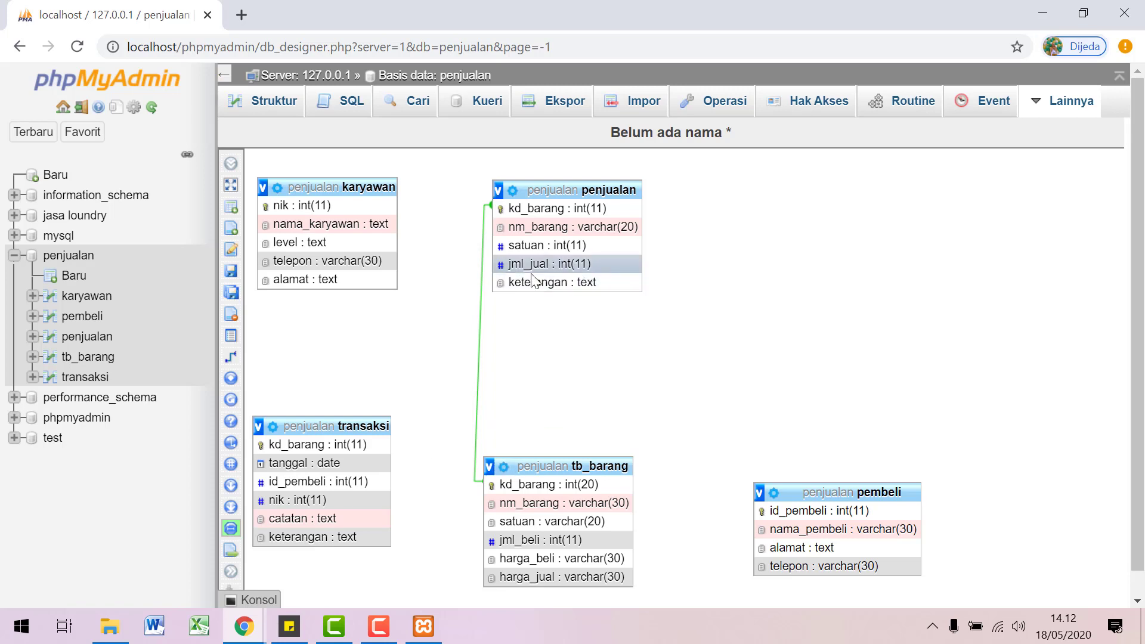
pyautogui.click(830, 494)
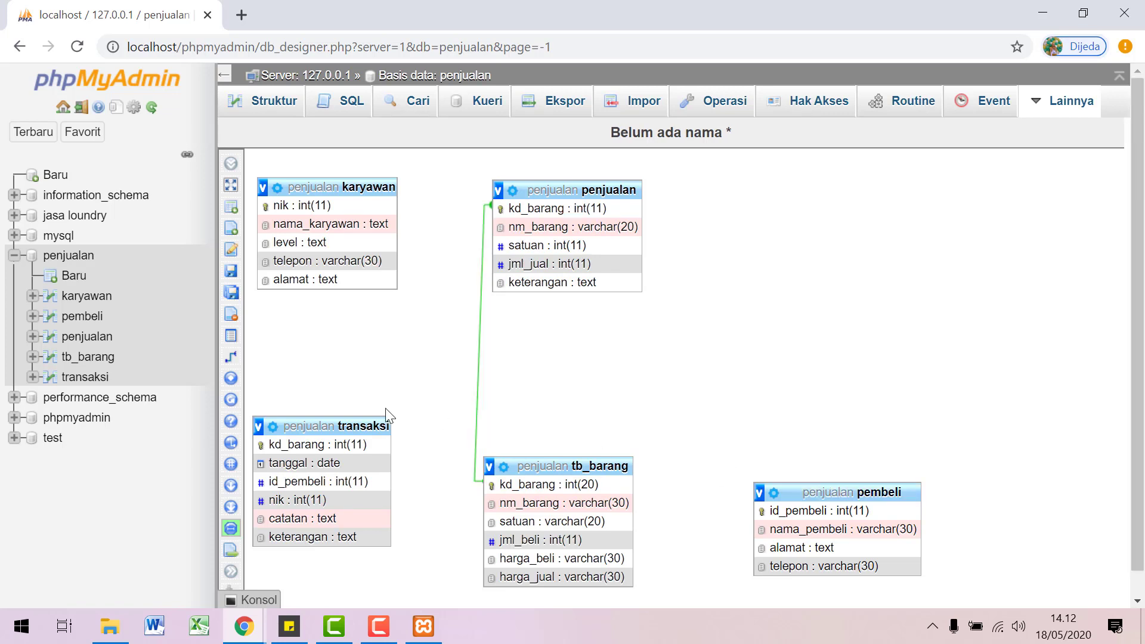
pyautogui.moveTo(381, 426); pyautogui.dragTo(842, 302)
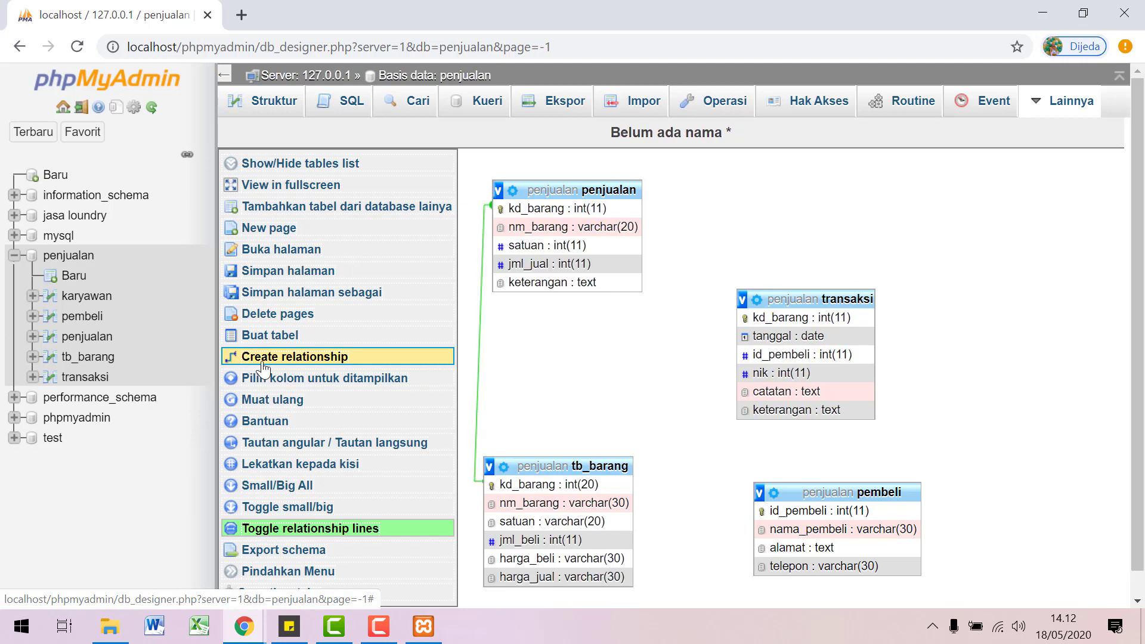
pyautogui.click(254, 357)
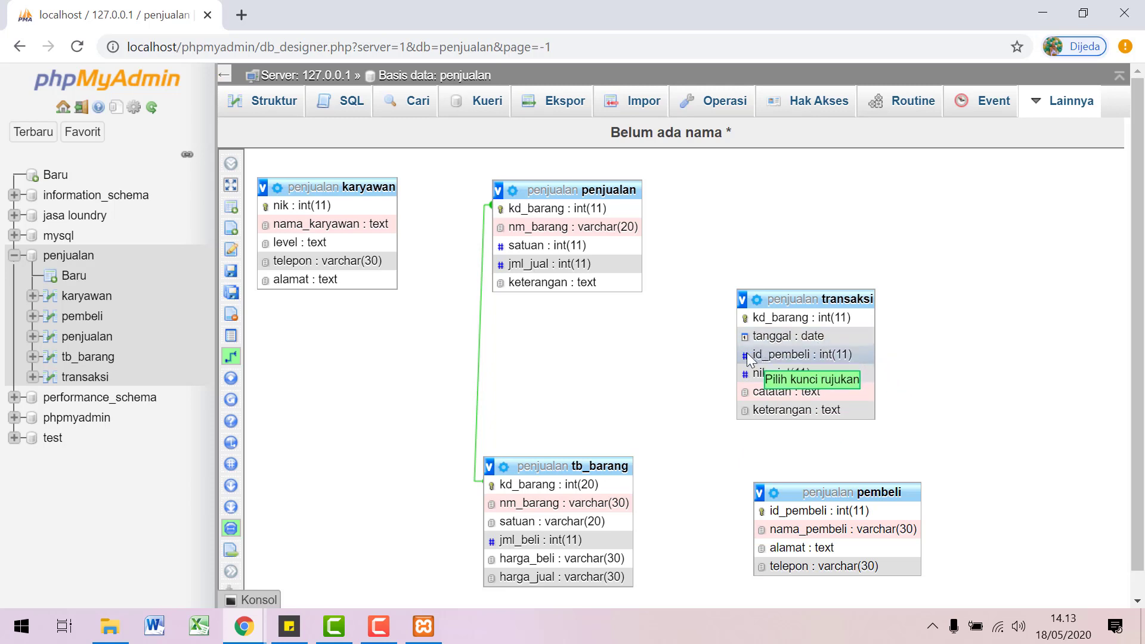
pyautogui.click(776, 511)
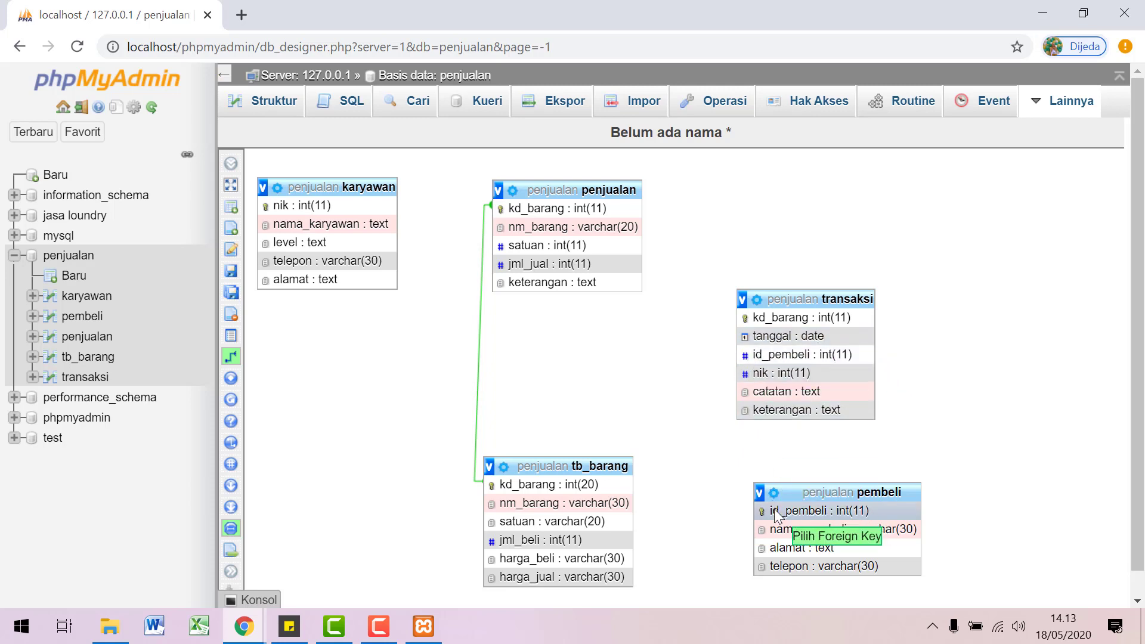
pyautogui.click(760, 356)
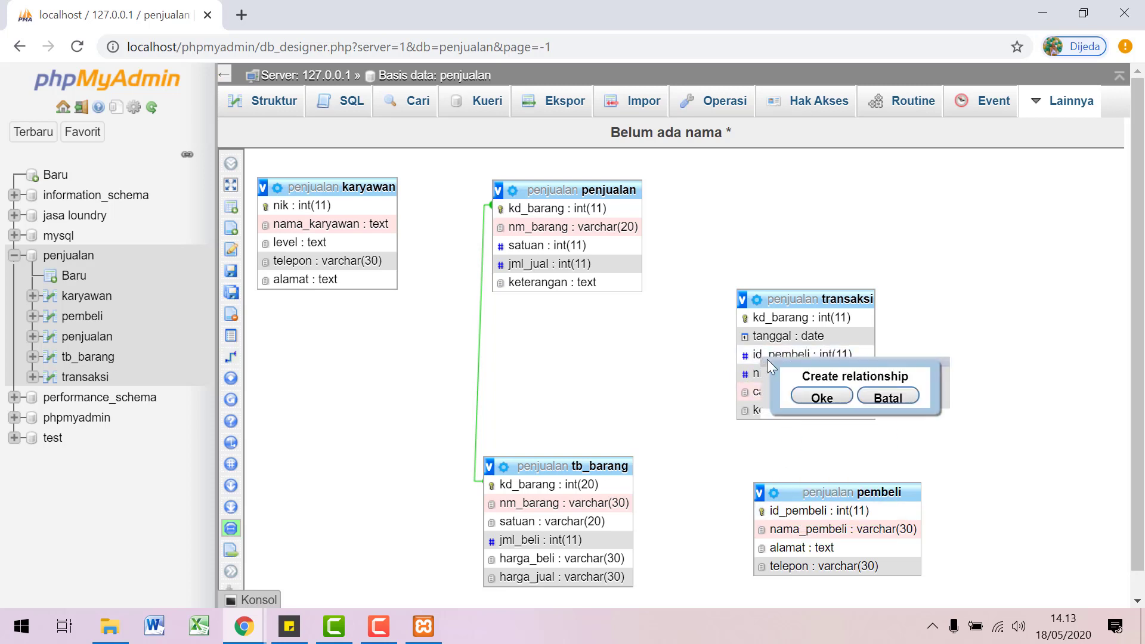
pyautogui.click(815, 398)
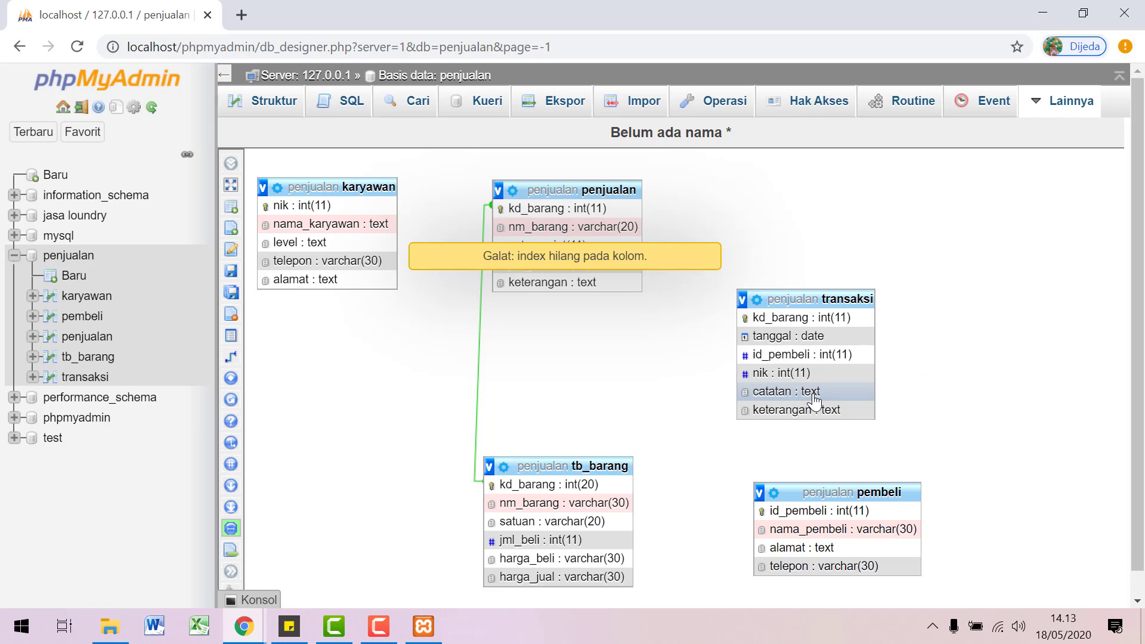
pyautogui.click(657, 267)
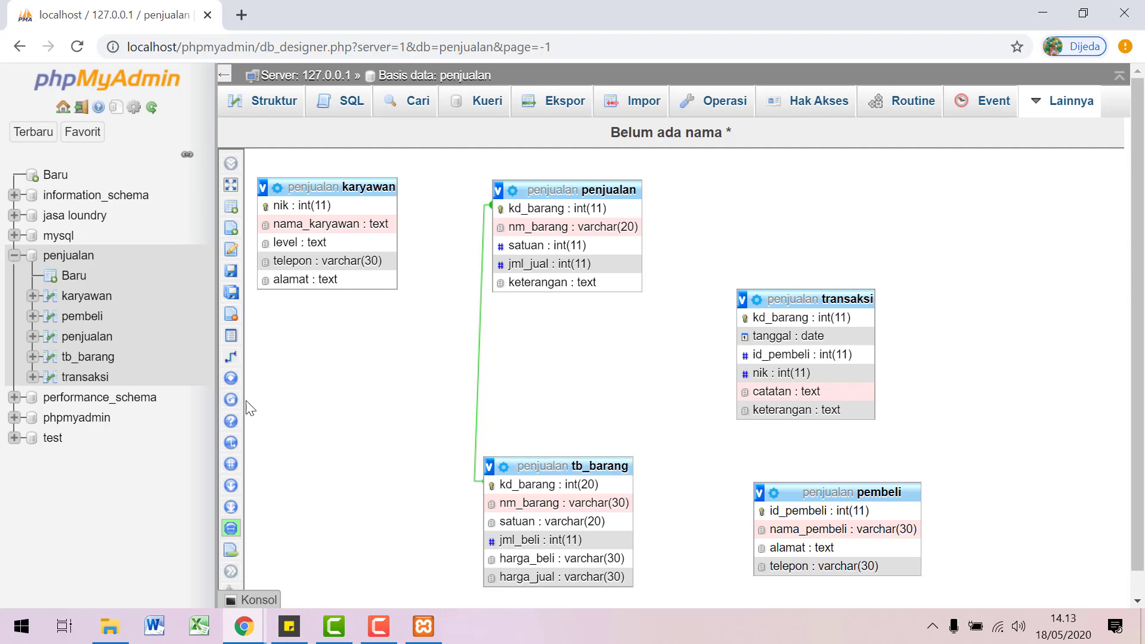
pyautogui.click(234, 356)
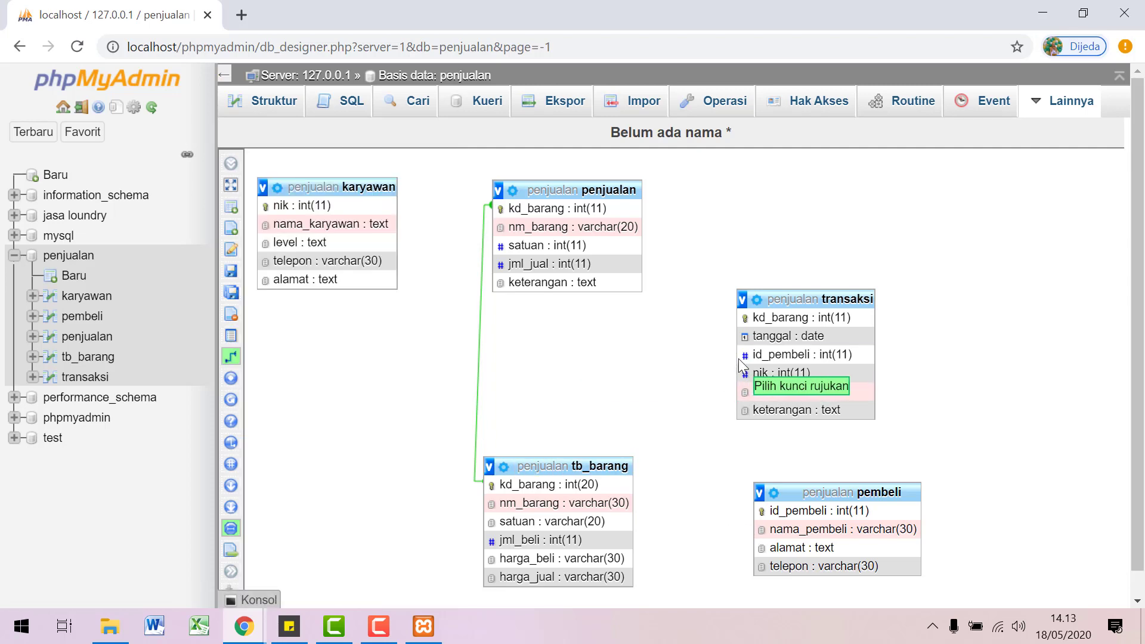
pyautogui.click(742, 358)
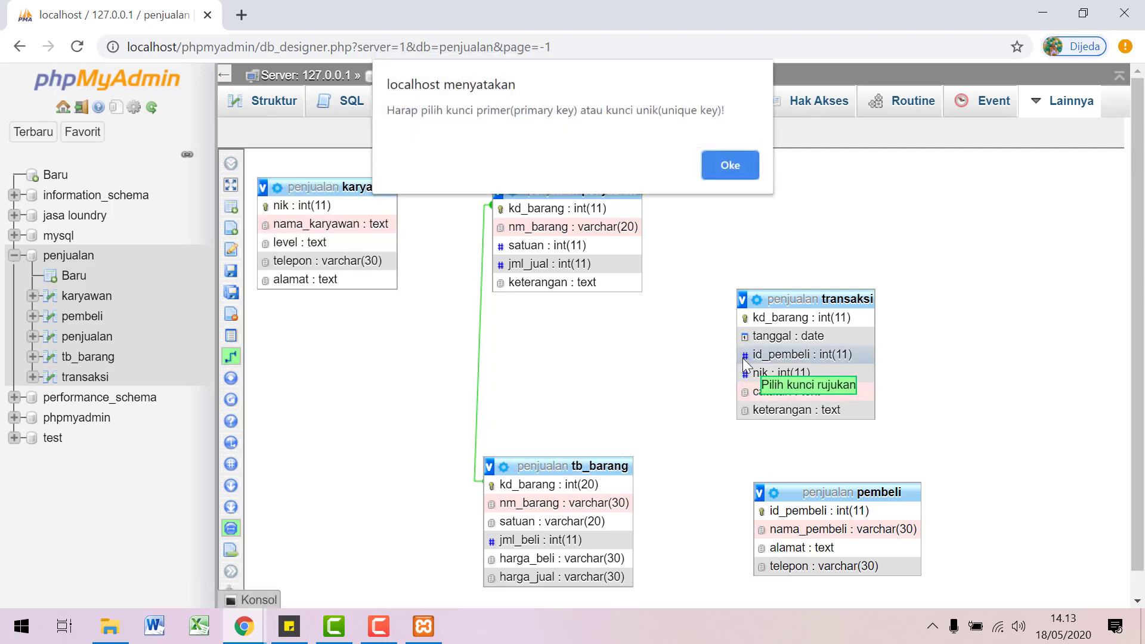
pyautogui.click(735, 157)
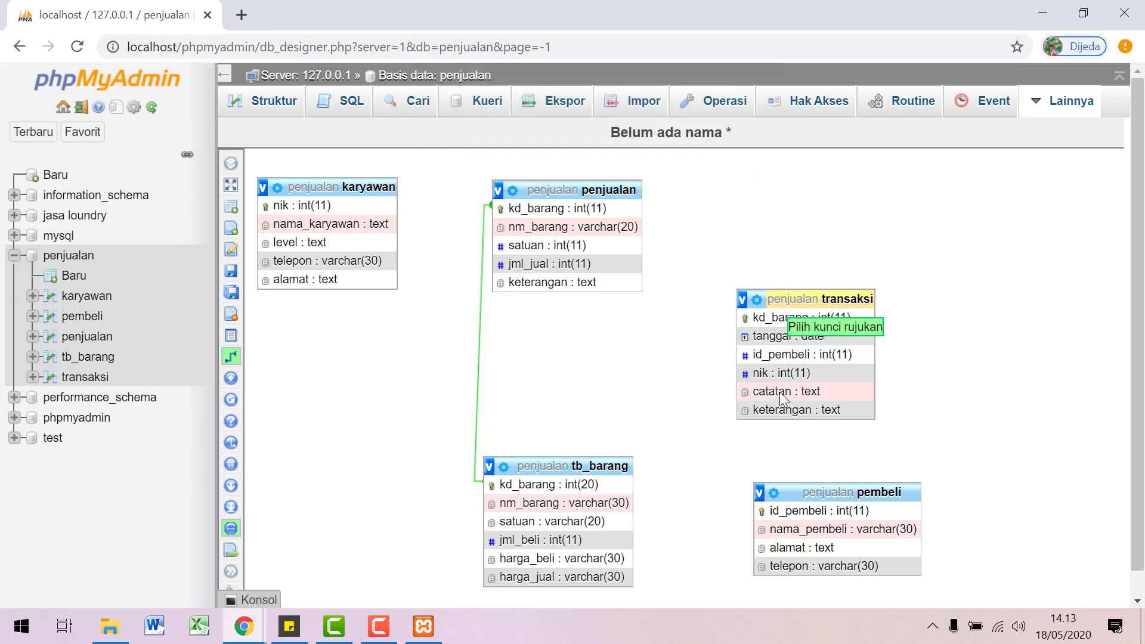
pyautogui.click(774, 516)
pyautogui.click(761, 358)
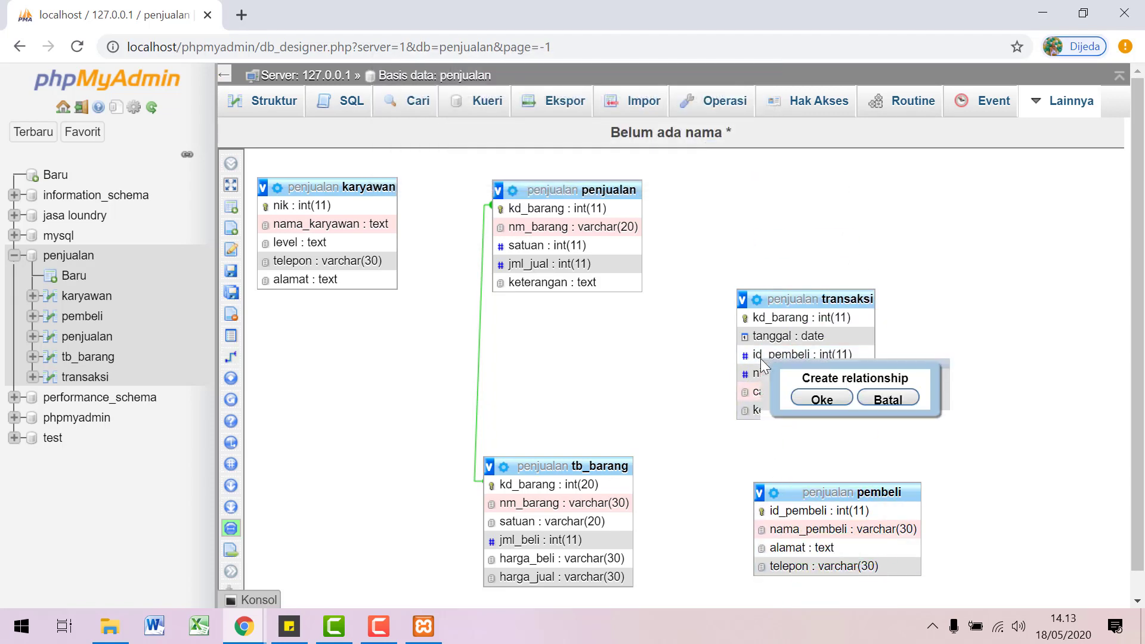
pyautogui.click(841, 410)
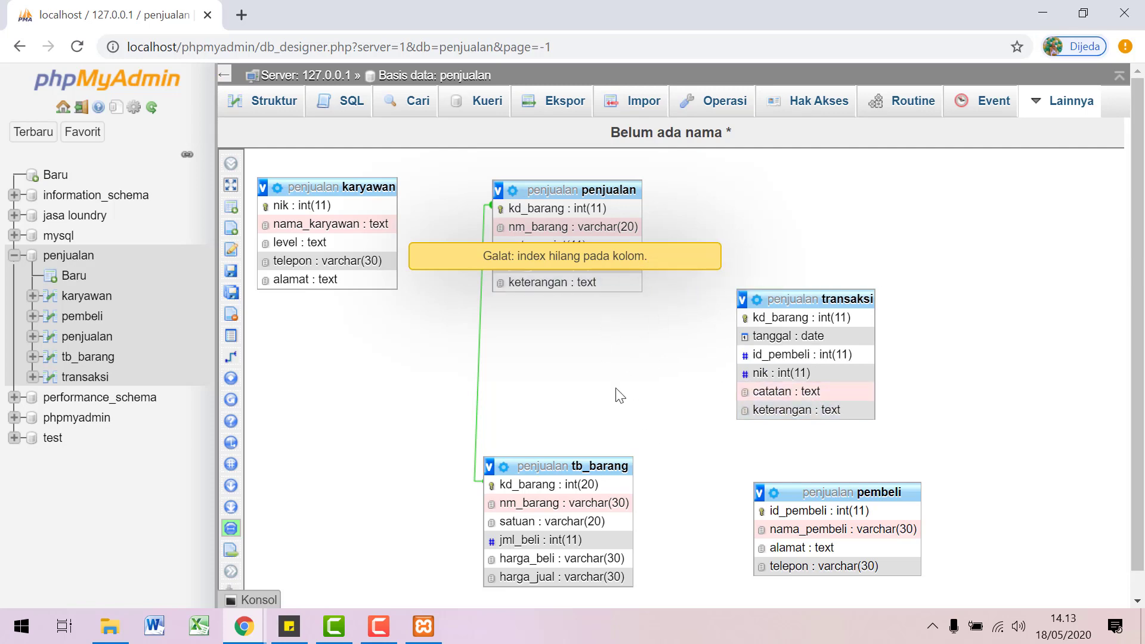
pyautogui.hotkey('ctrl', 's')
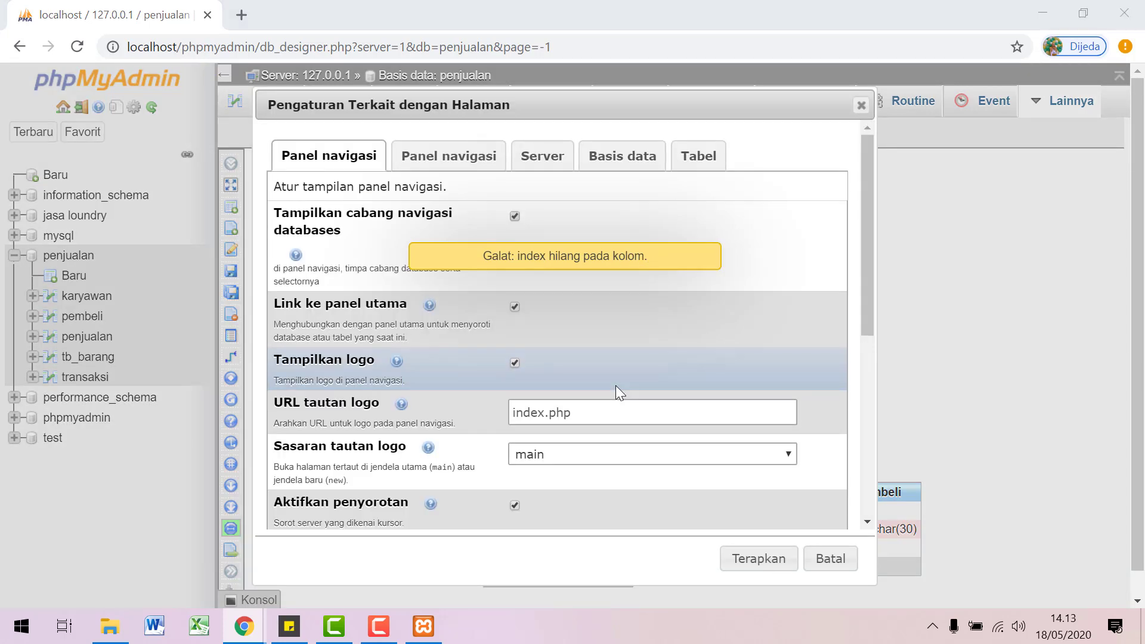
pyautogui.click(517, 406)
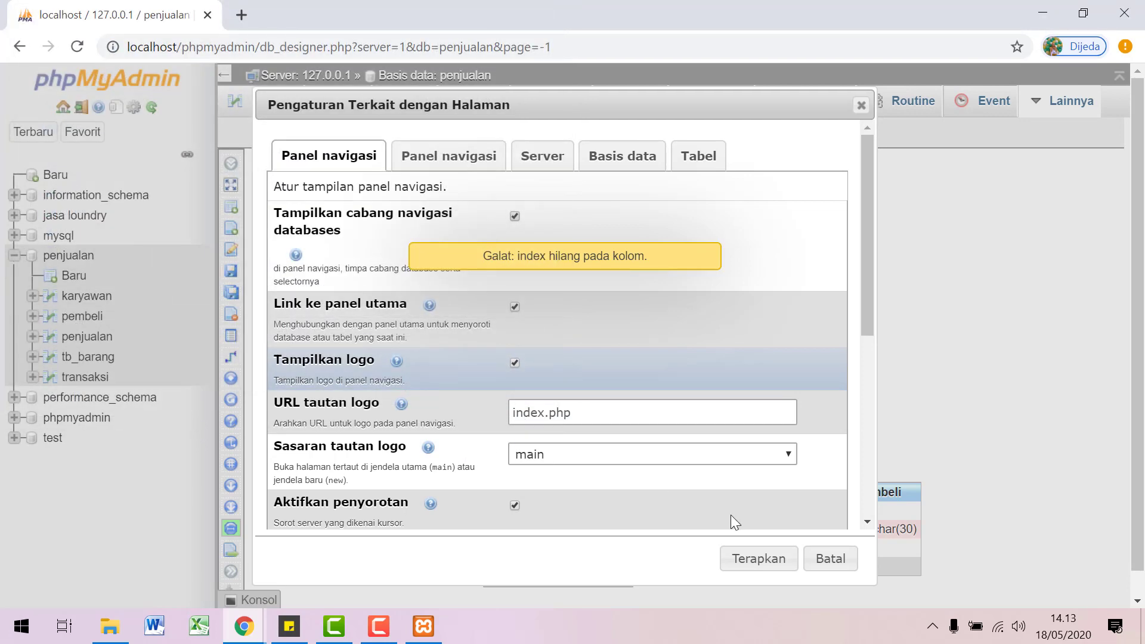
pyautogui.click(822, 555)
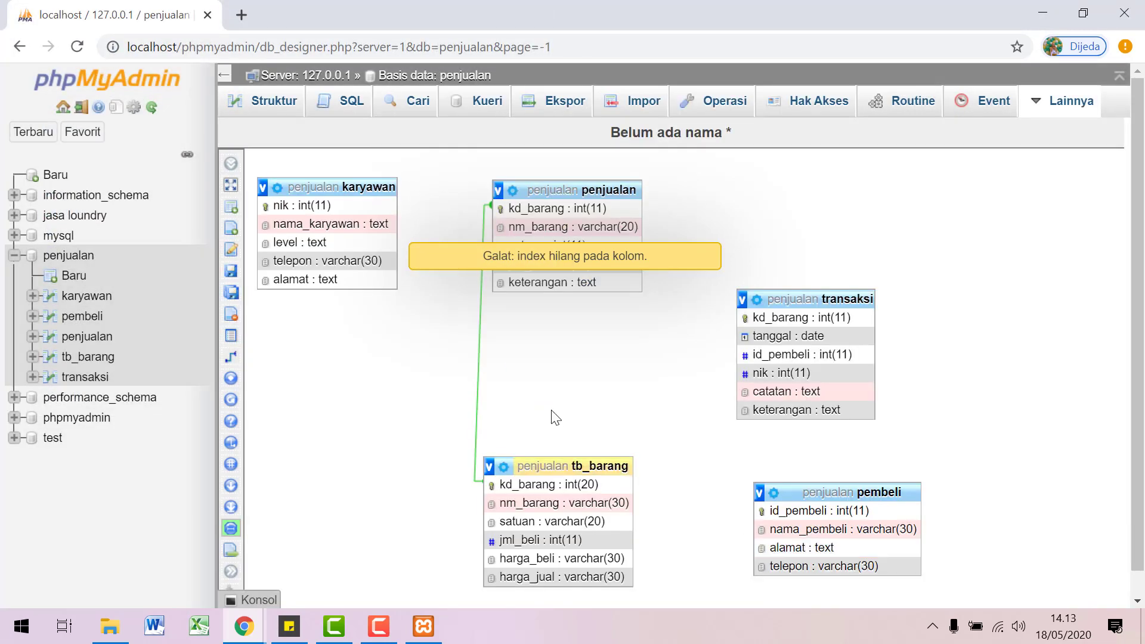
# Step: Save the current Designer layout as a page named 'penjualan'
pyautogui.moveTo(207, 182)
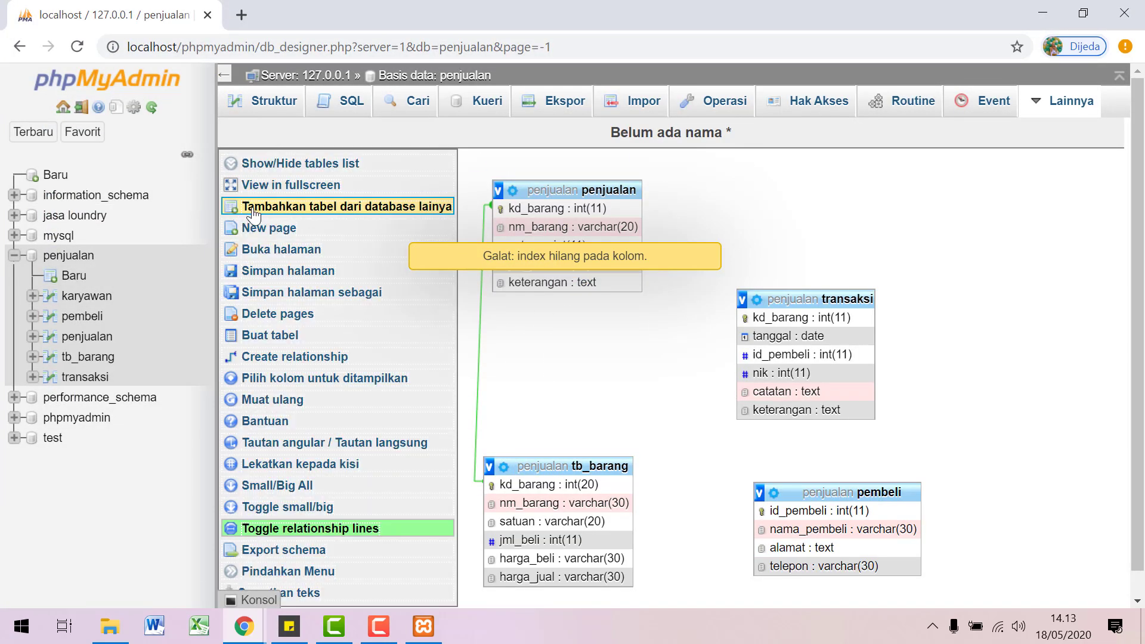
pyautogui.click(273, 271)
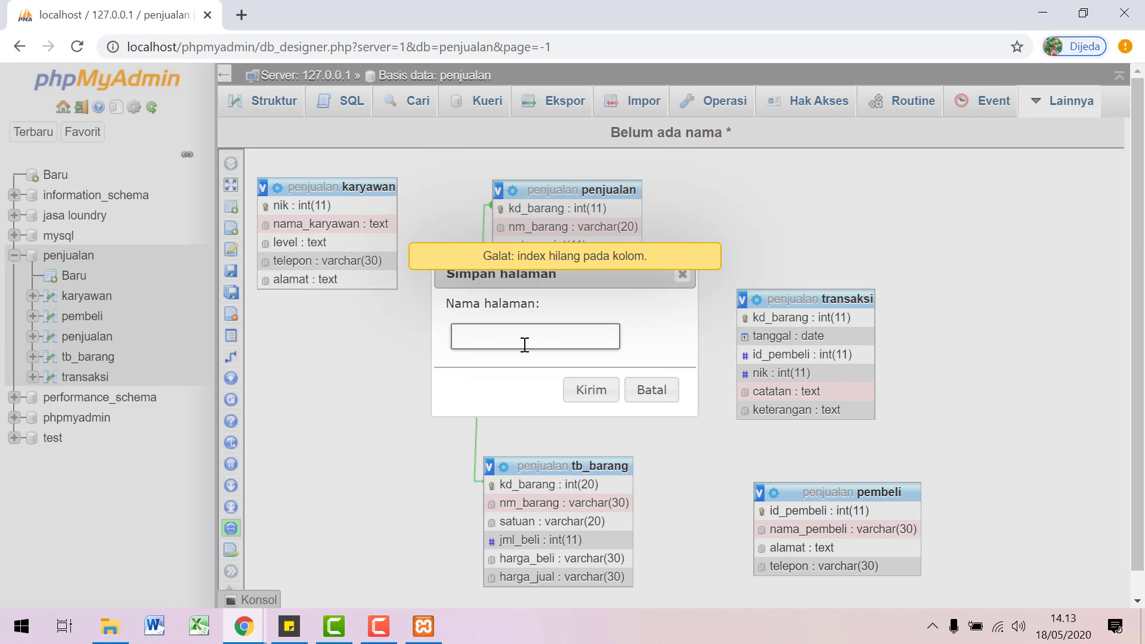
pyautogui.write('penjualan')
pyautogui.click(575, 397)
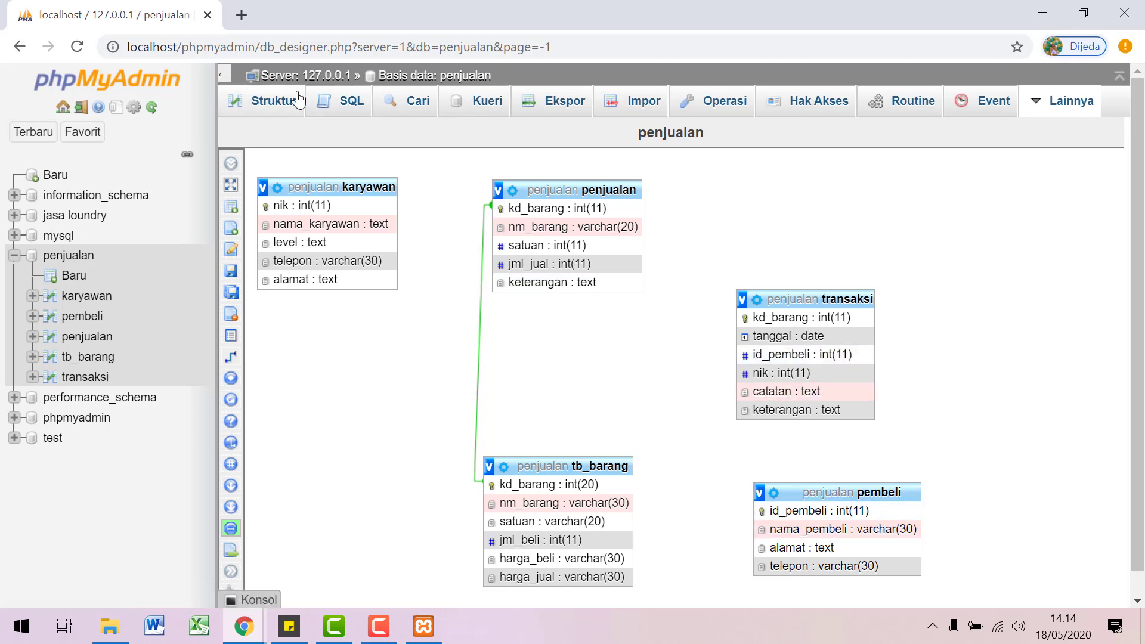
# Step: Go to the pembeli table's relation view in the penjualan database
pyautogui.click(275, 104)
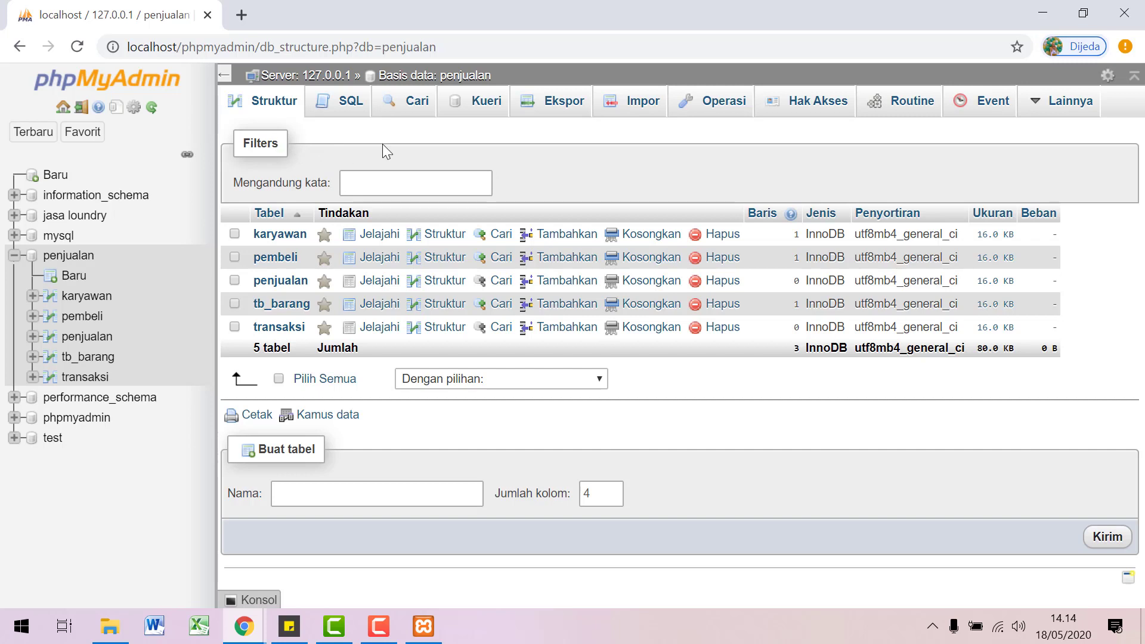
pyautogui.click(88, 255)
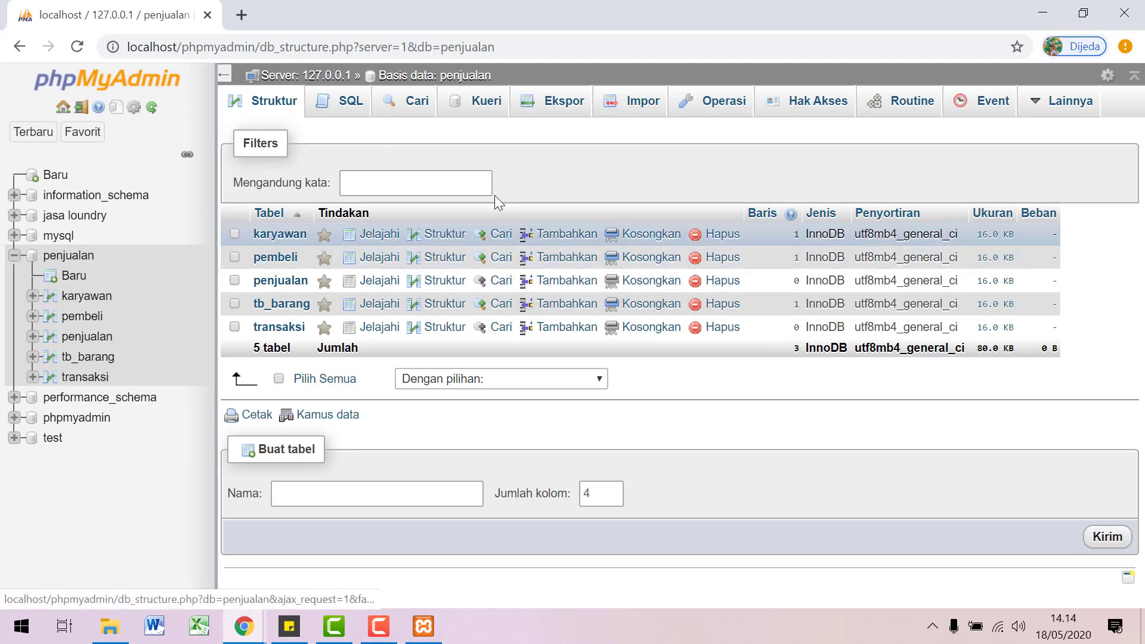
pyautogui.click(349, 106)
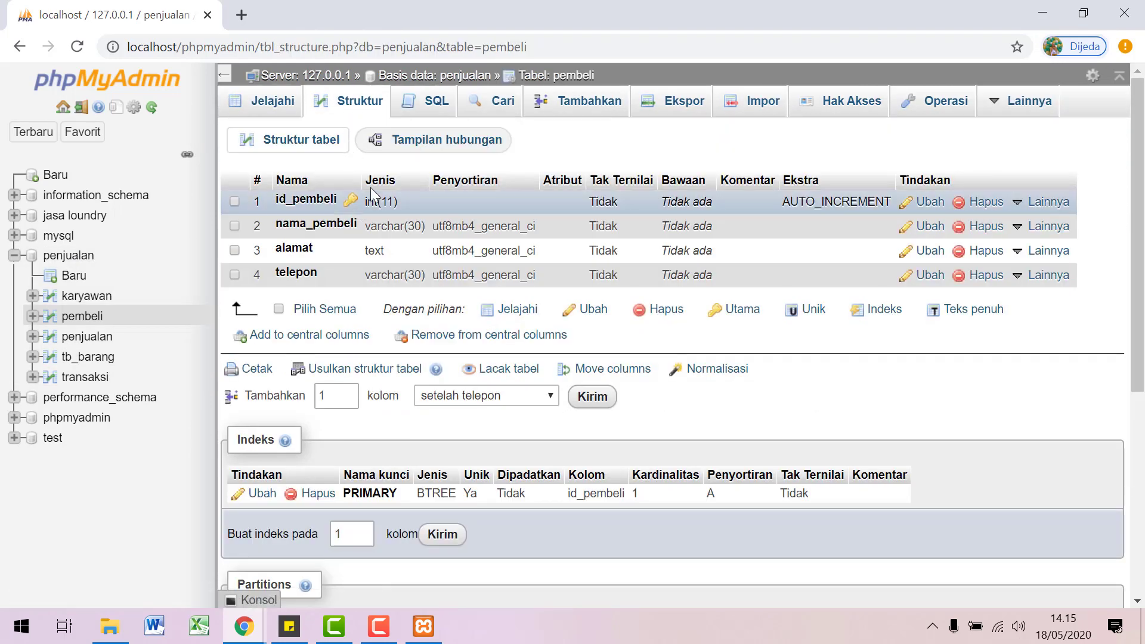
pyautogui.click(414, 148)
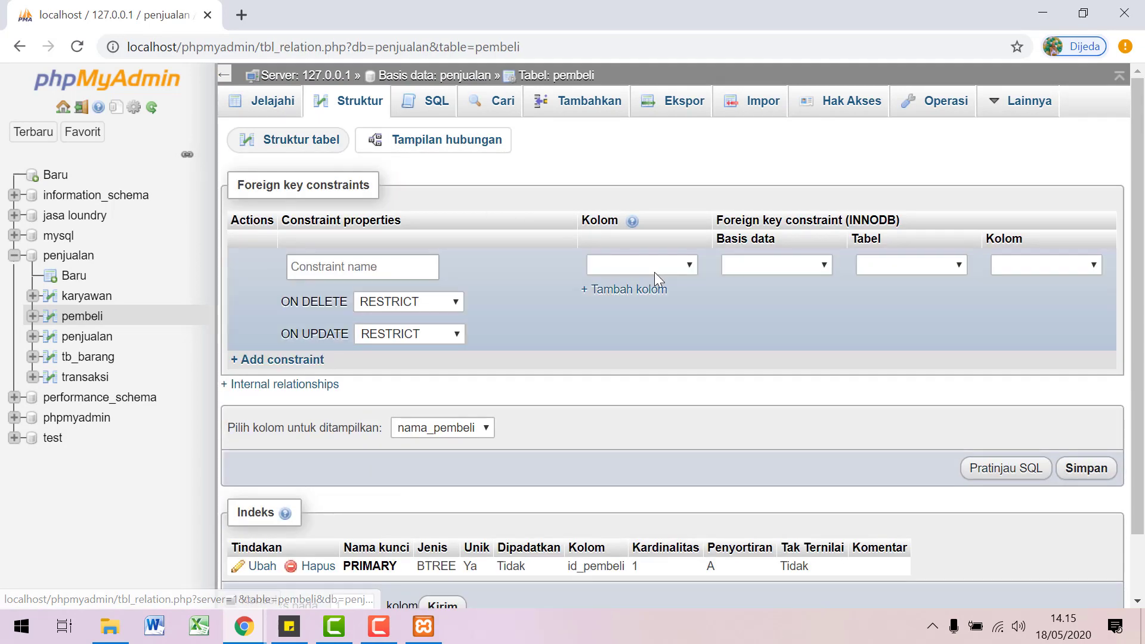
# Step: Draft an id_pembeli → penjualan.transaksi.kd_barang constraint, then leave it unsaved for pembeli's structure
pyautogui.click(685, 270)
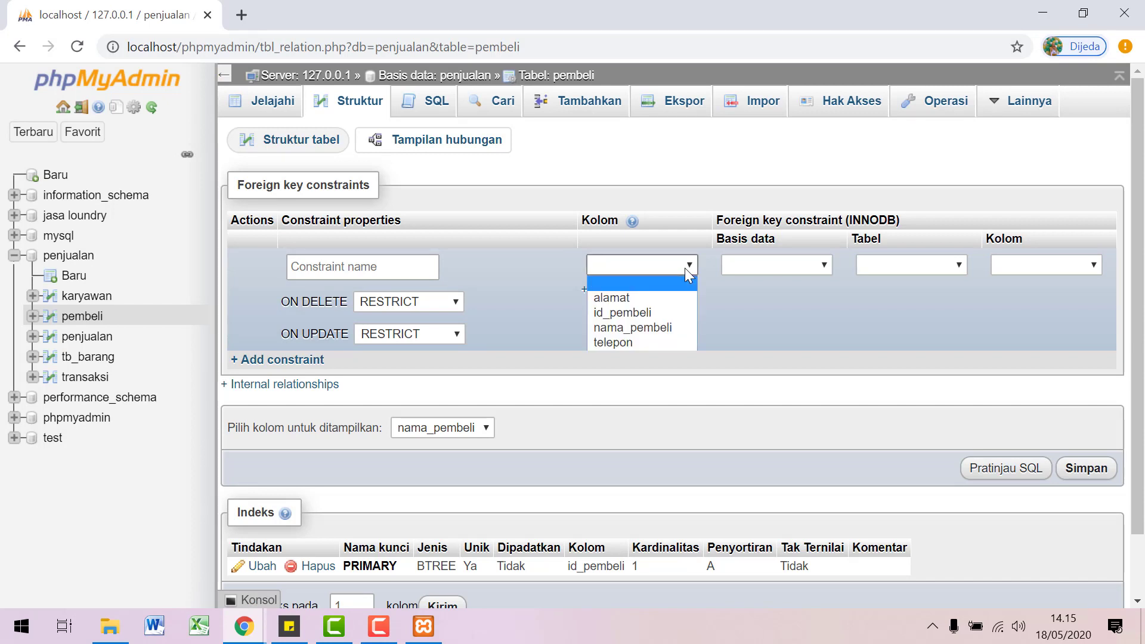
pyautogui.click(650, 310)
pyautogui.click(783, 275)
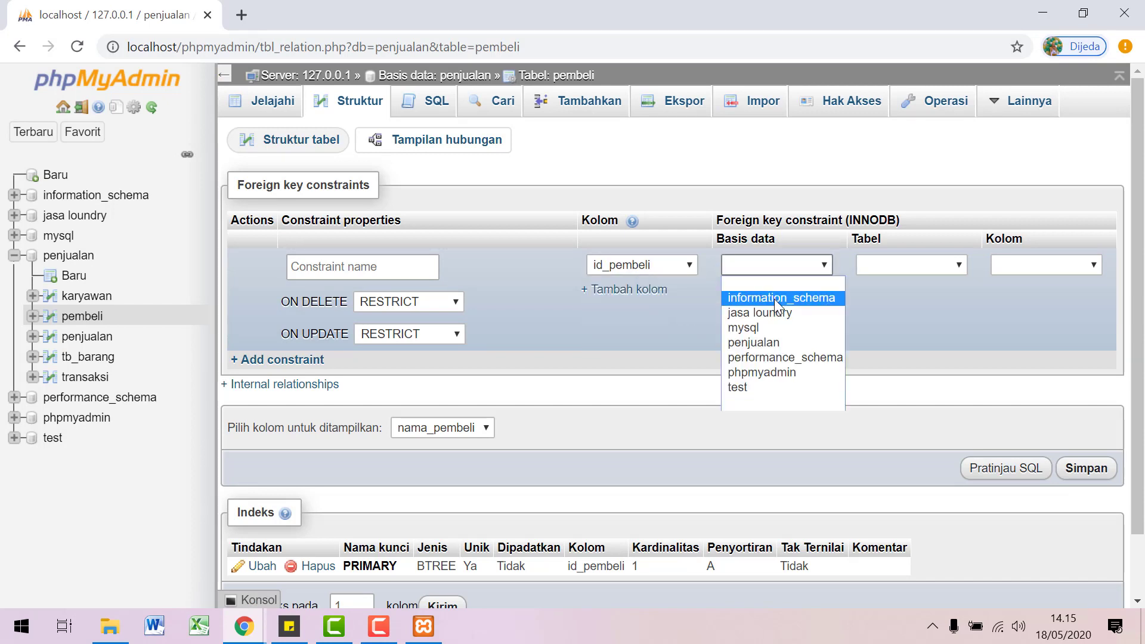
pyautogui.click(768, 344)
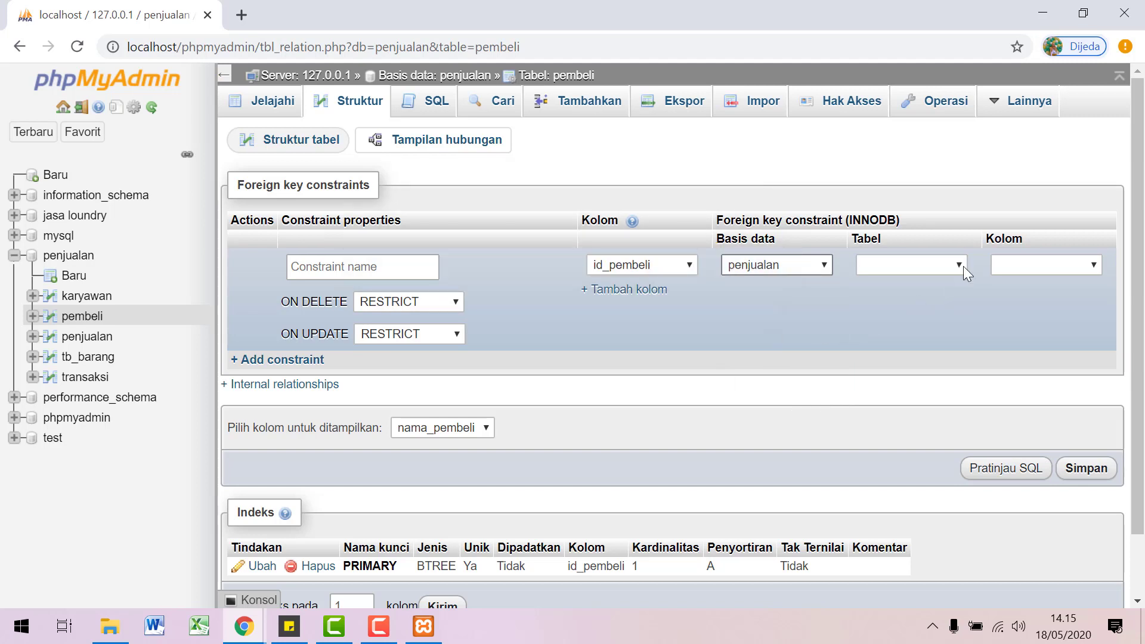
pyautogui.click(964, 266)
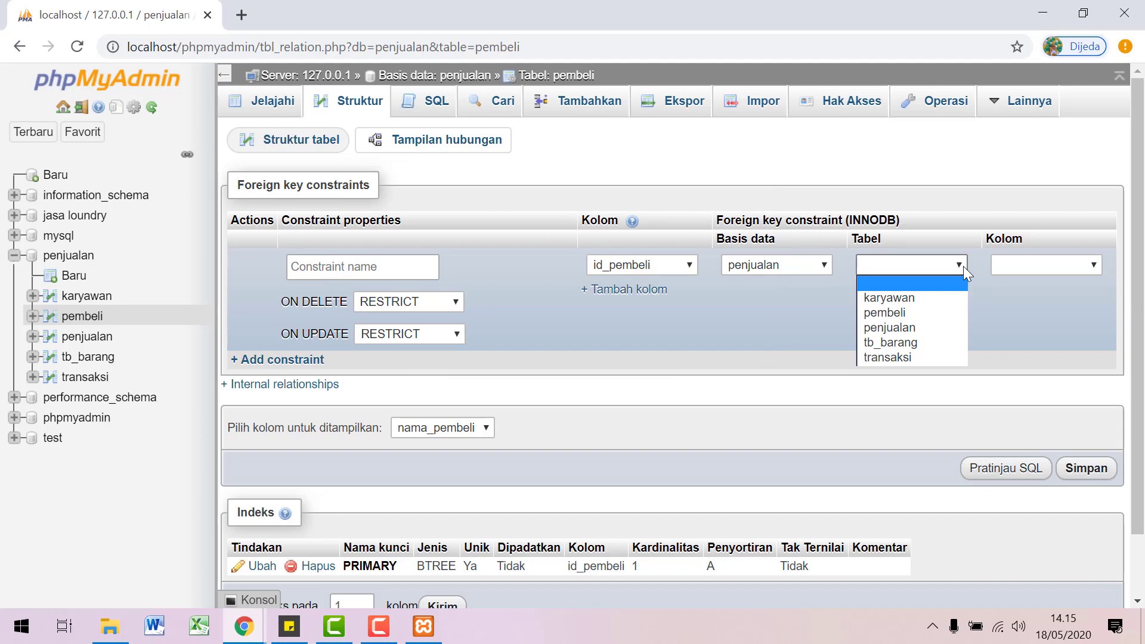
pyautogui.click(897, 358)
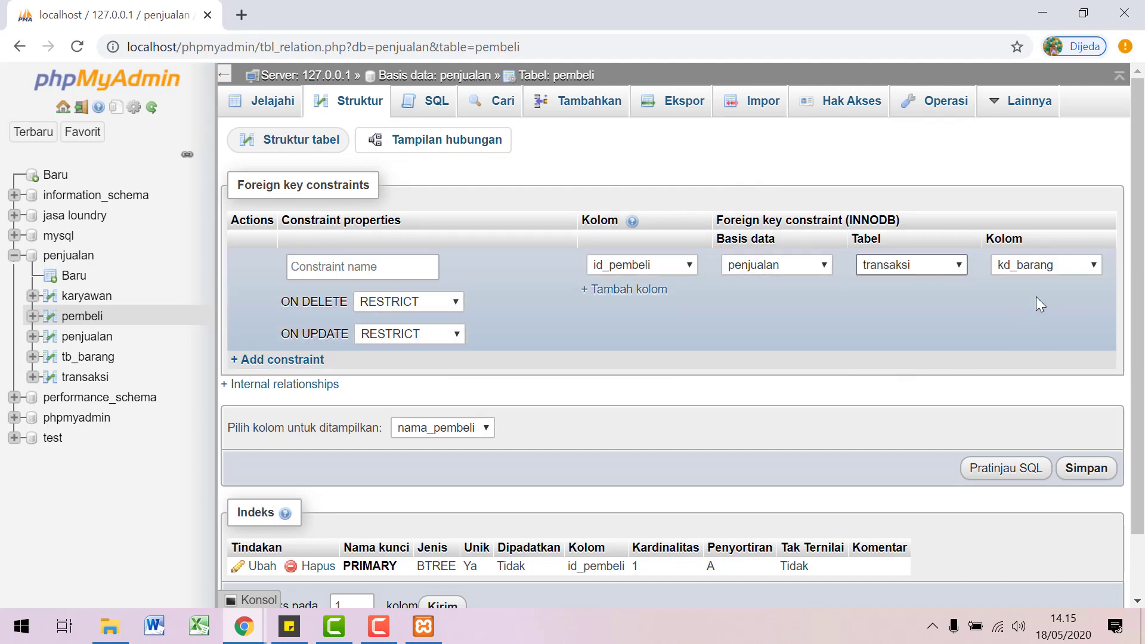
pyautogui.click(1051, 267)
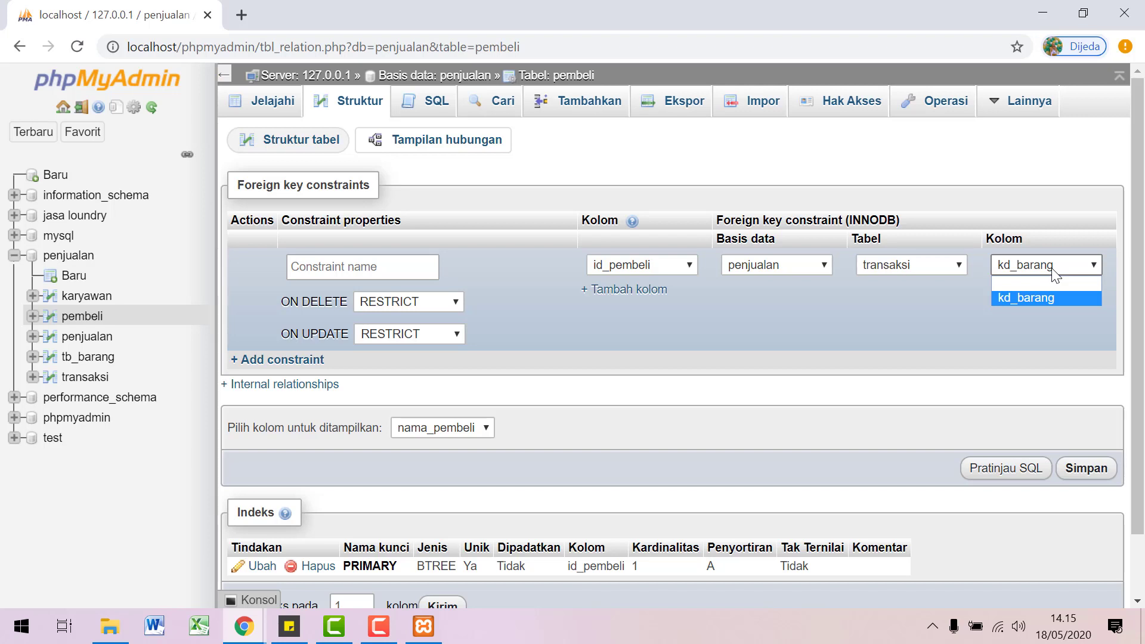
pyautogui.click(1053, 274)
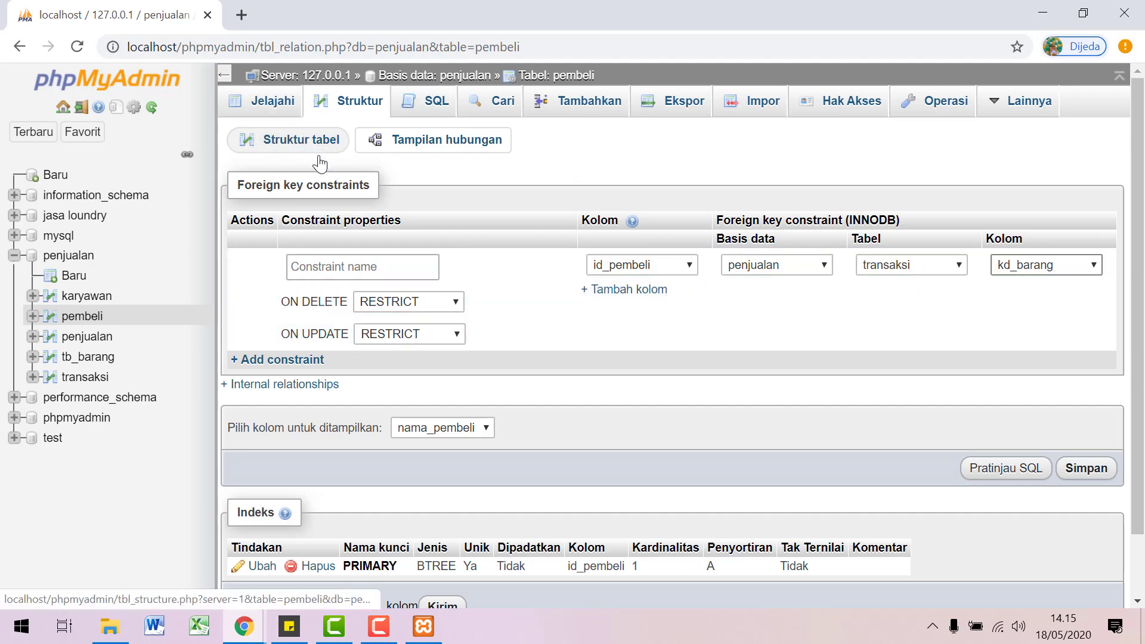
pyautogui.click(307, 143)
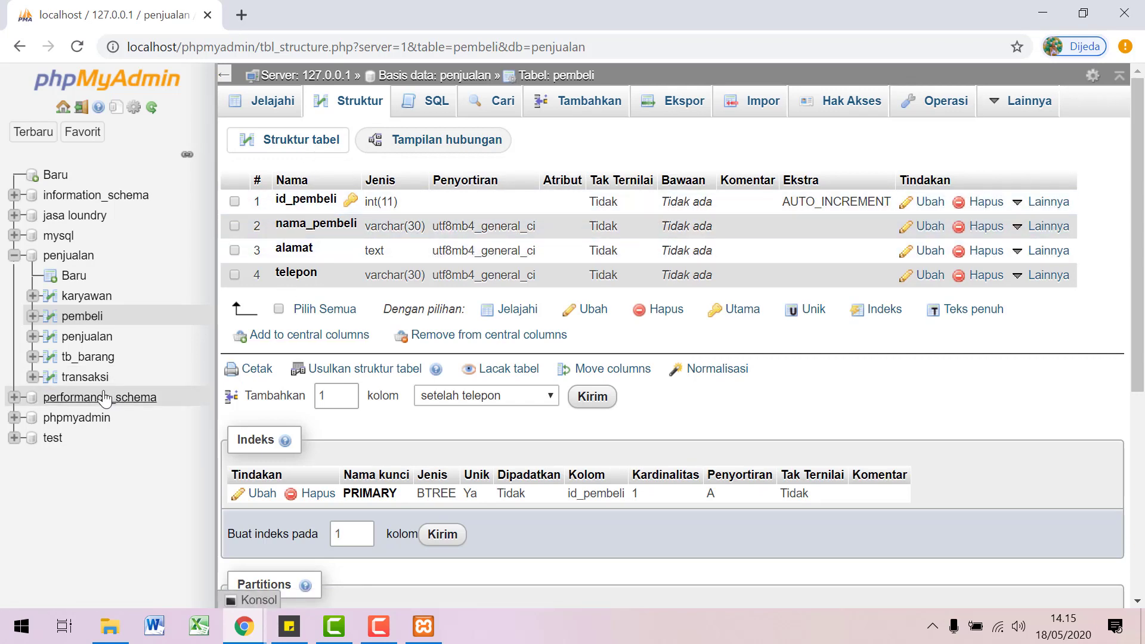
# Step: Index transaksi's id_pembeli and nik columns, then bring up its relation view
pyautogui.click(80, 378)
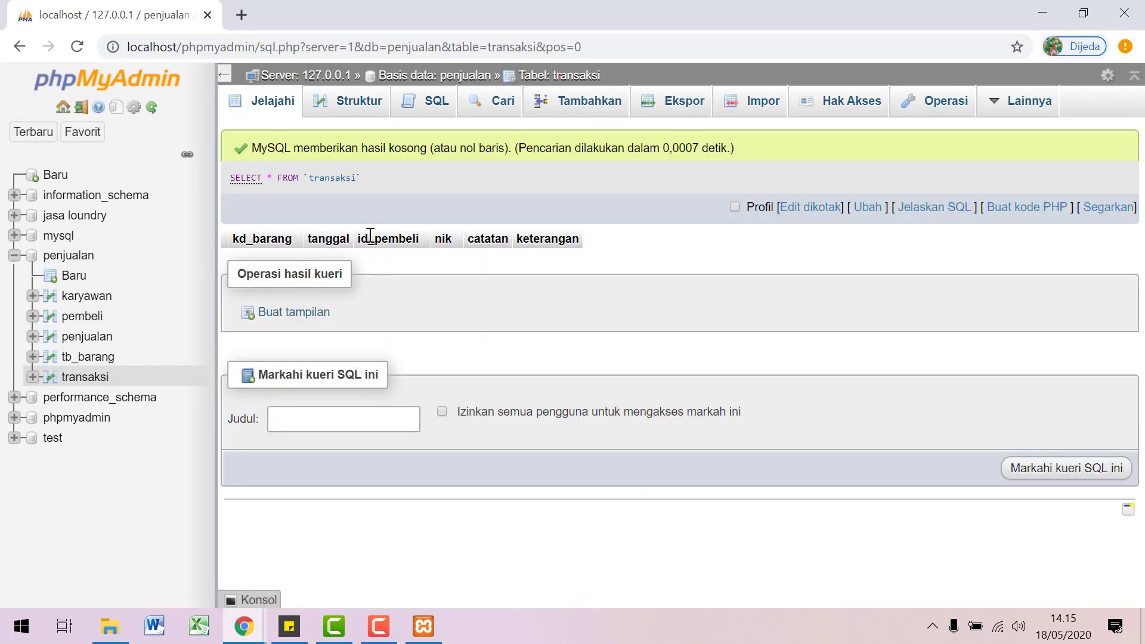
pyautogui.click(325, 113)
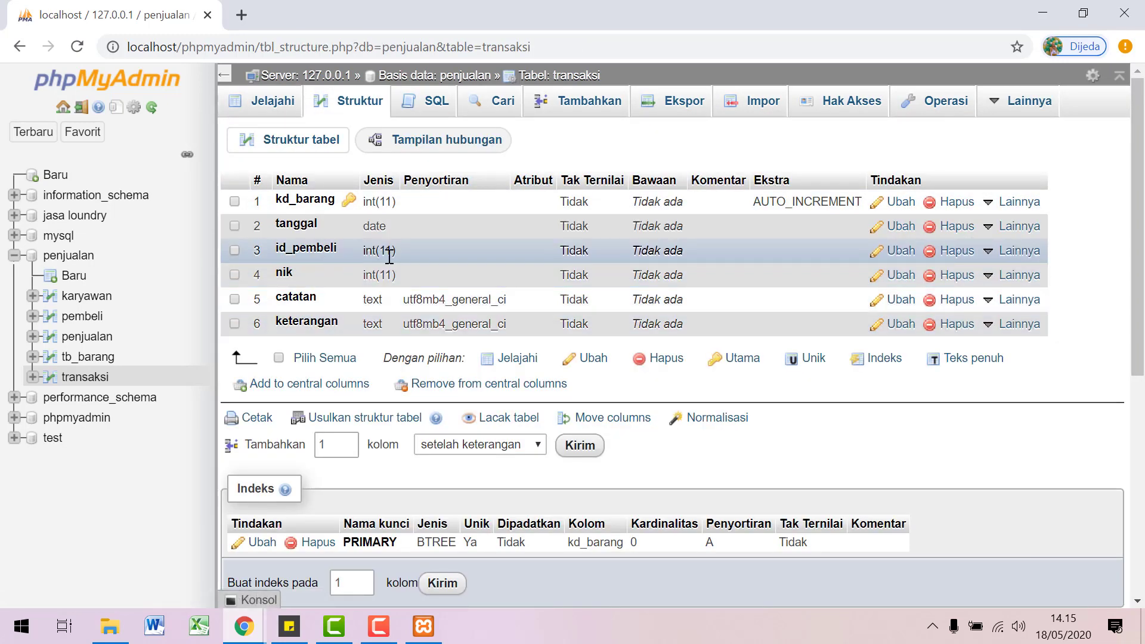
pyautogui.click(234, 252)
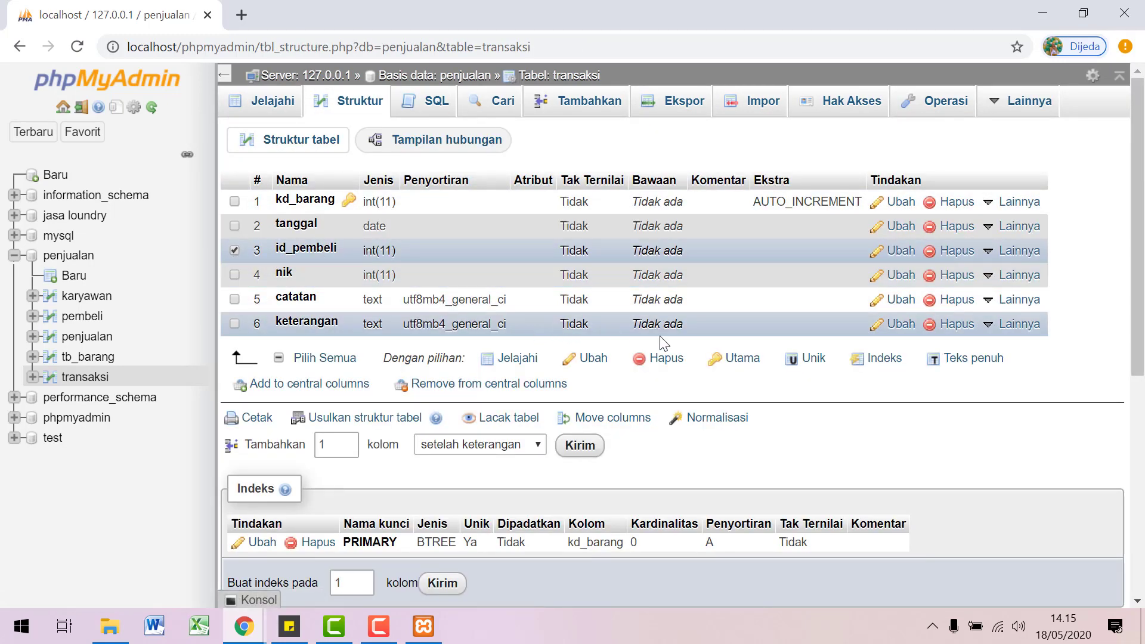
pyautogui.click(883, 359)
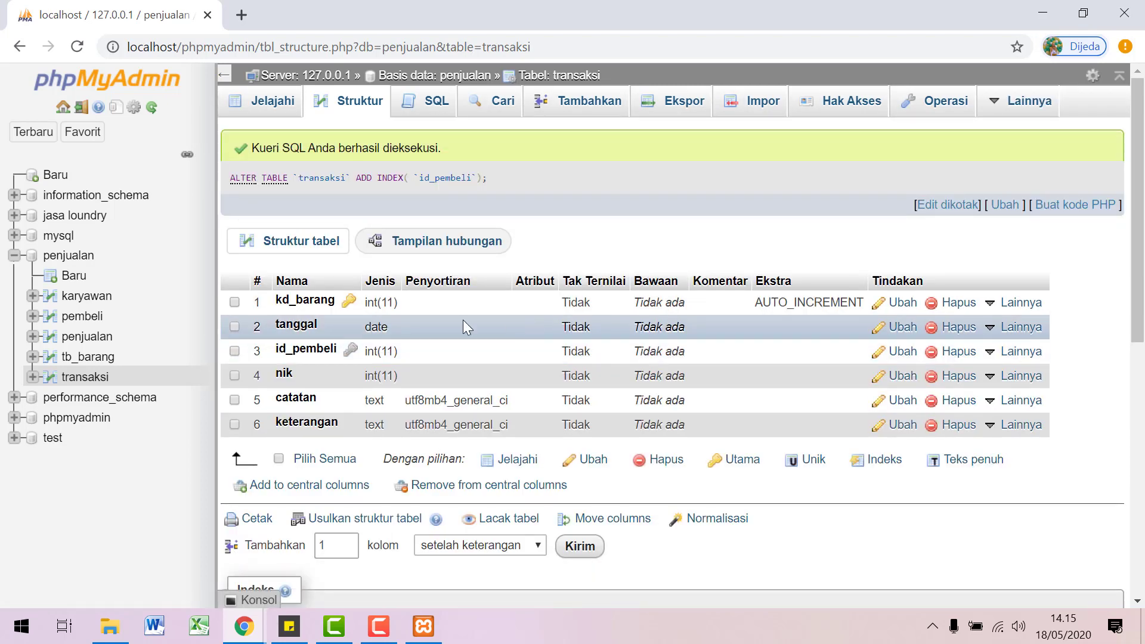
pyautogui.click(235, 375)
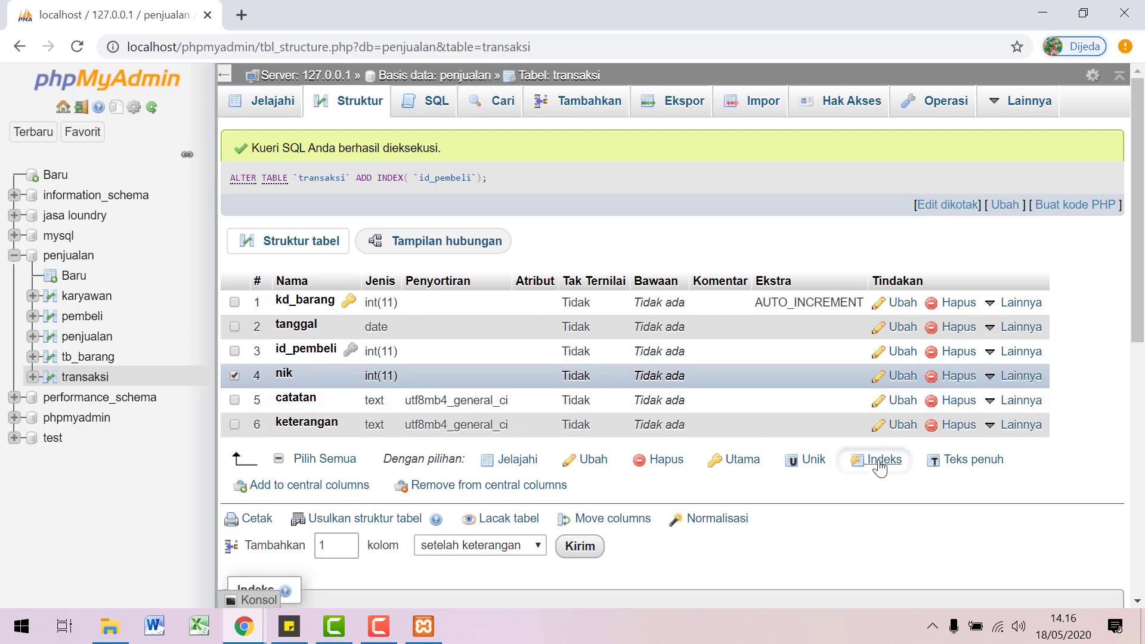
pyautogui.click(880, 464)
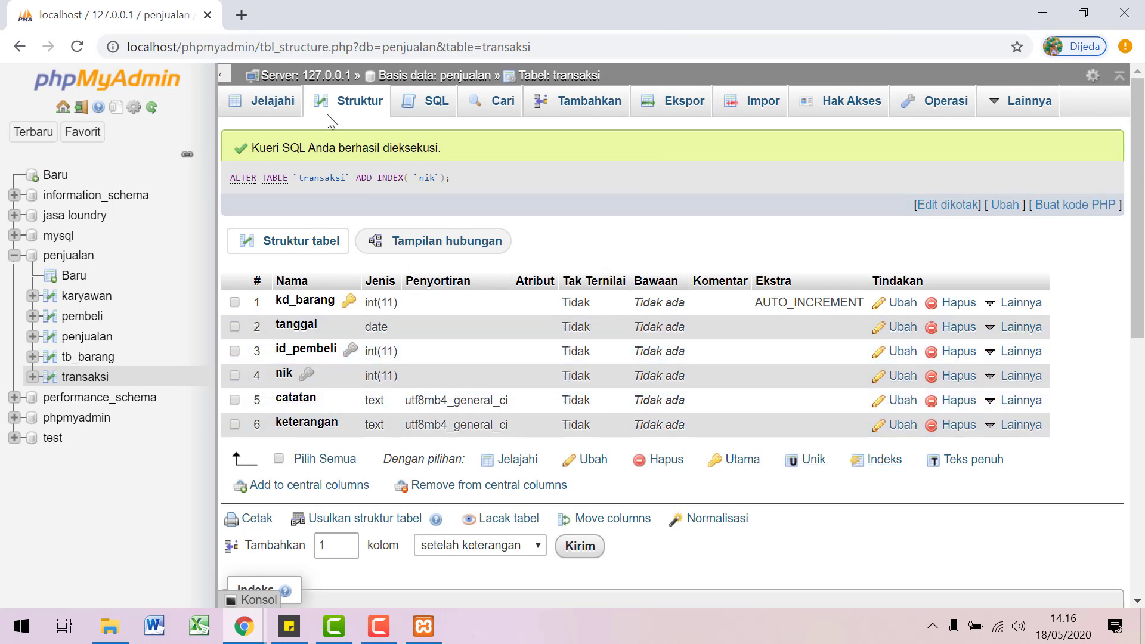
pyautogui.click(420, 248)
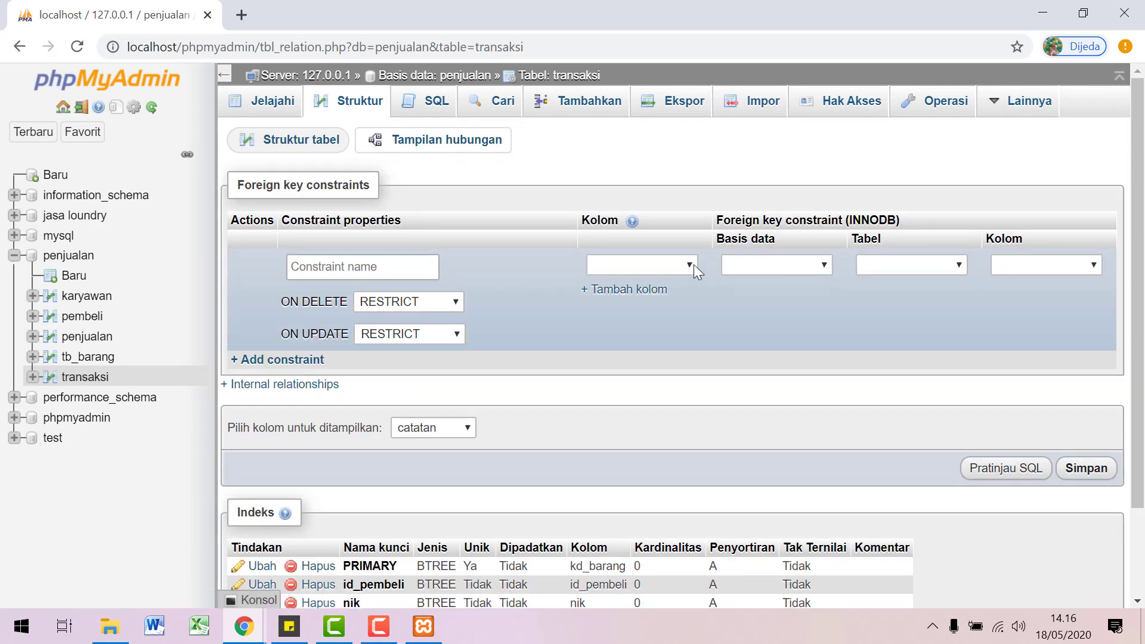
# Step: Save a constraint linking transaksi.id_pembeli to penjualan.pembeli.id_pembeli
pyautogui.scroll(-2, 685, 345)
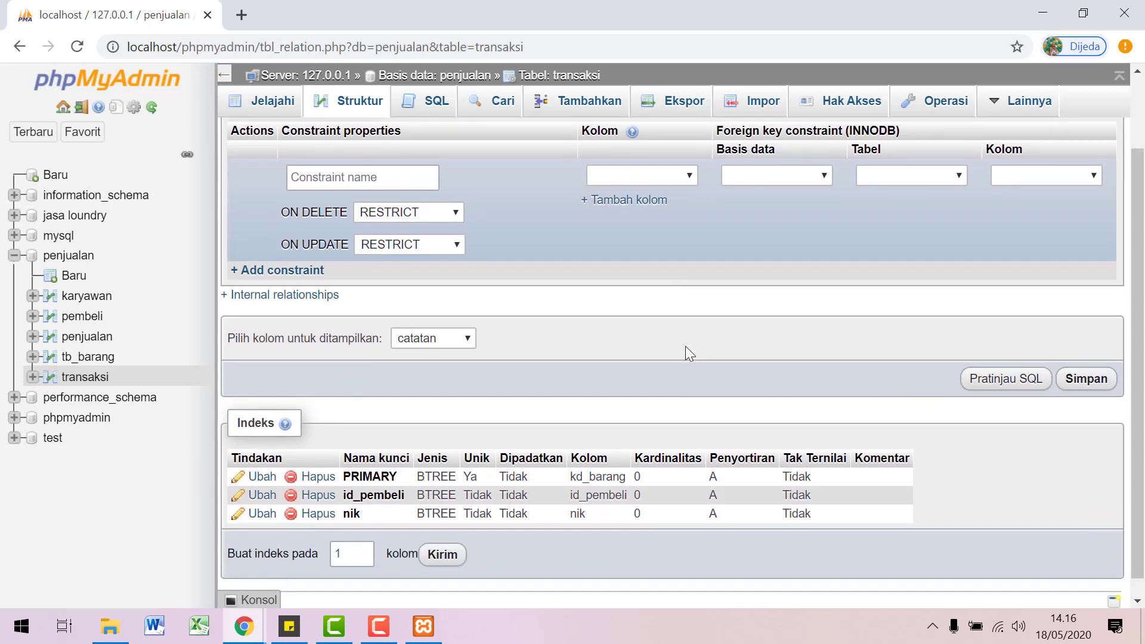
pyautogui.click(690, 174)
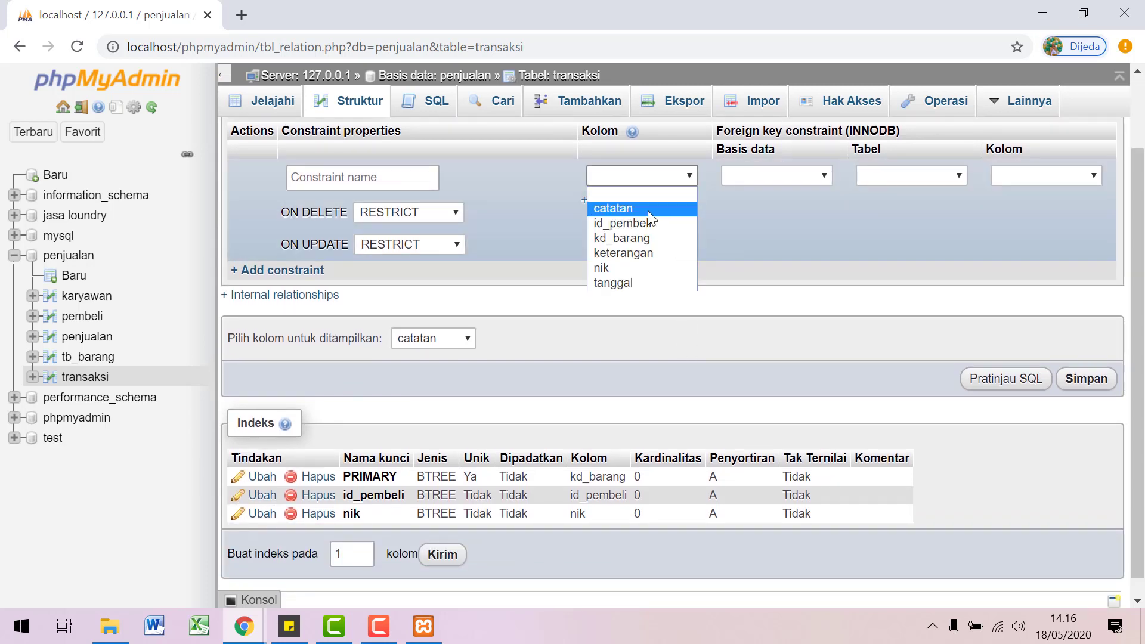
pyautogui.click(638, 225)
pyautogui.click(780, 178)
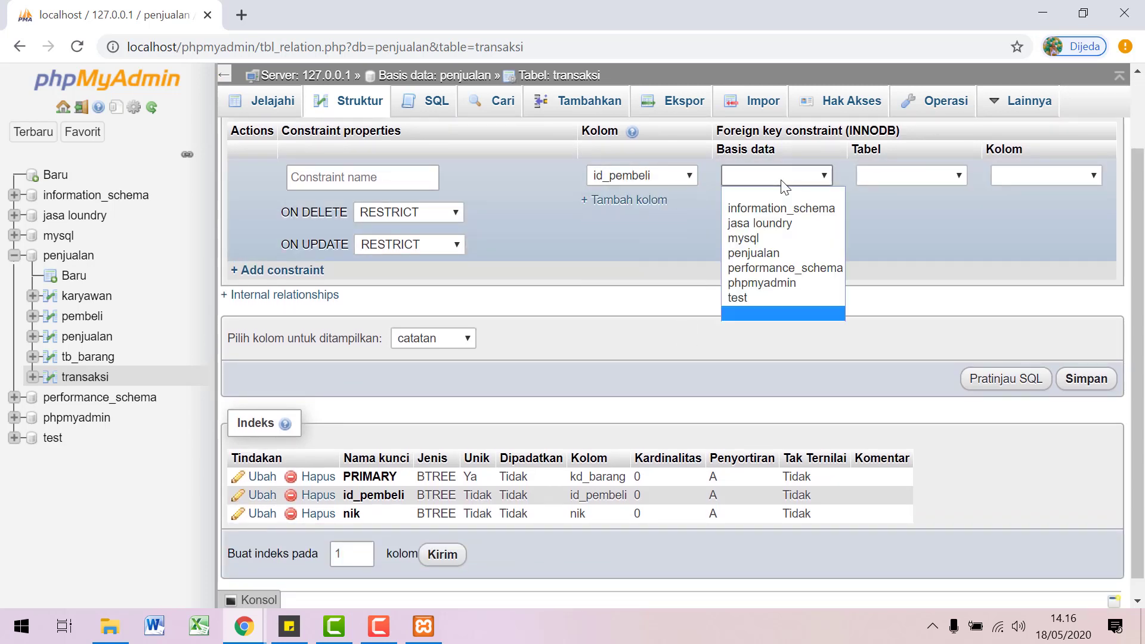
pyautogui.click(756, 254)
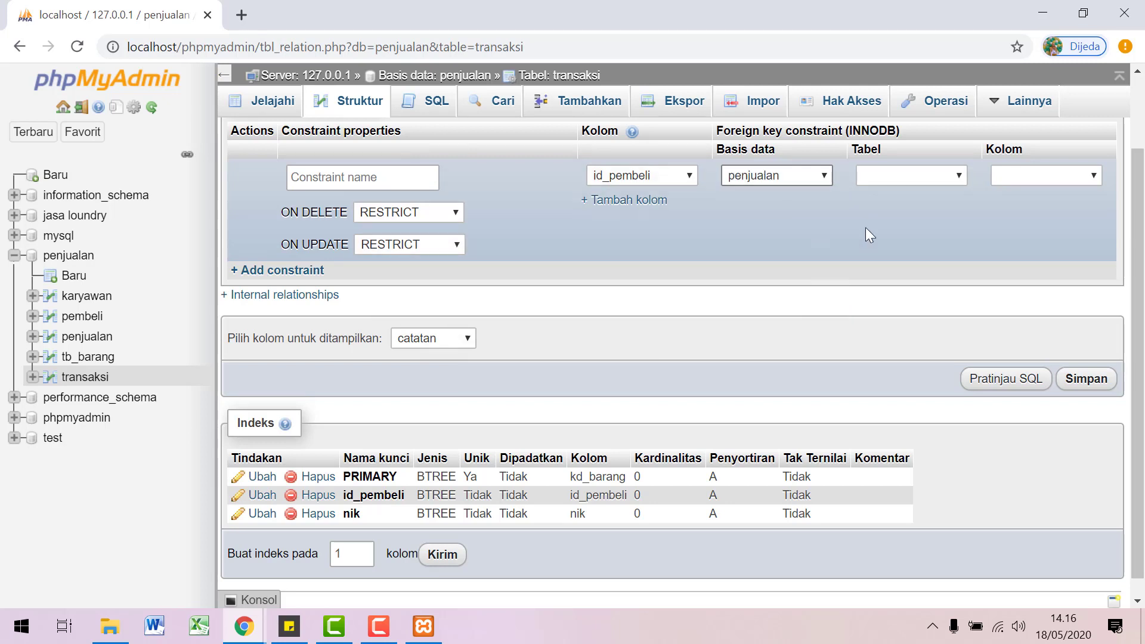
pyautogui.click(904, 177)
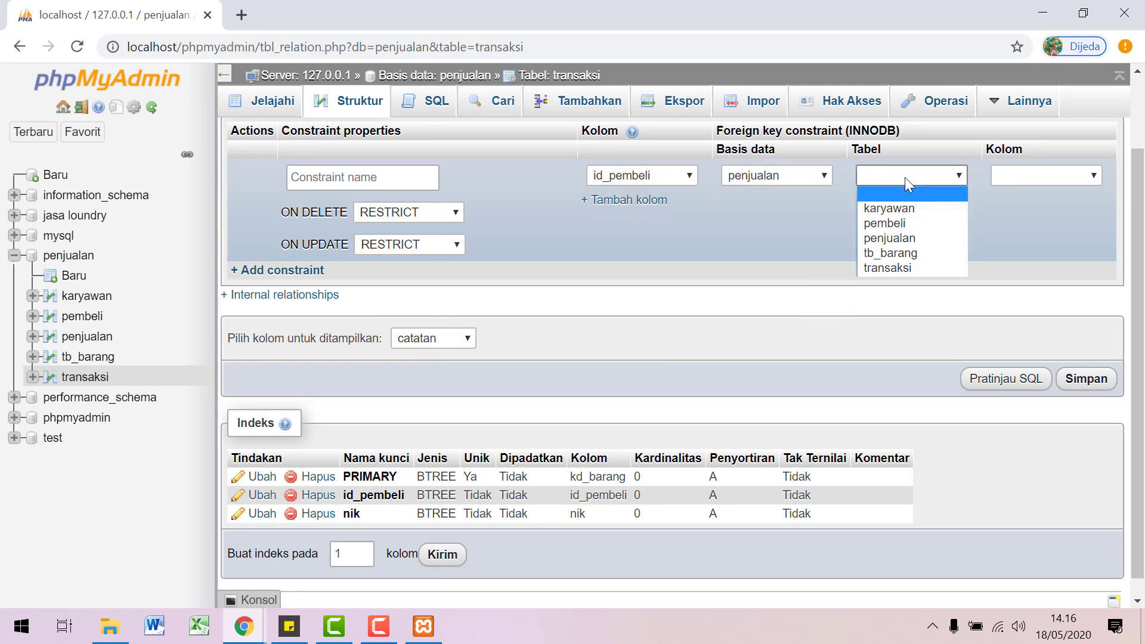
pyautogui.click(898, 225)
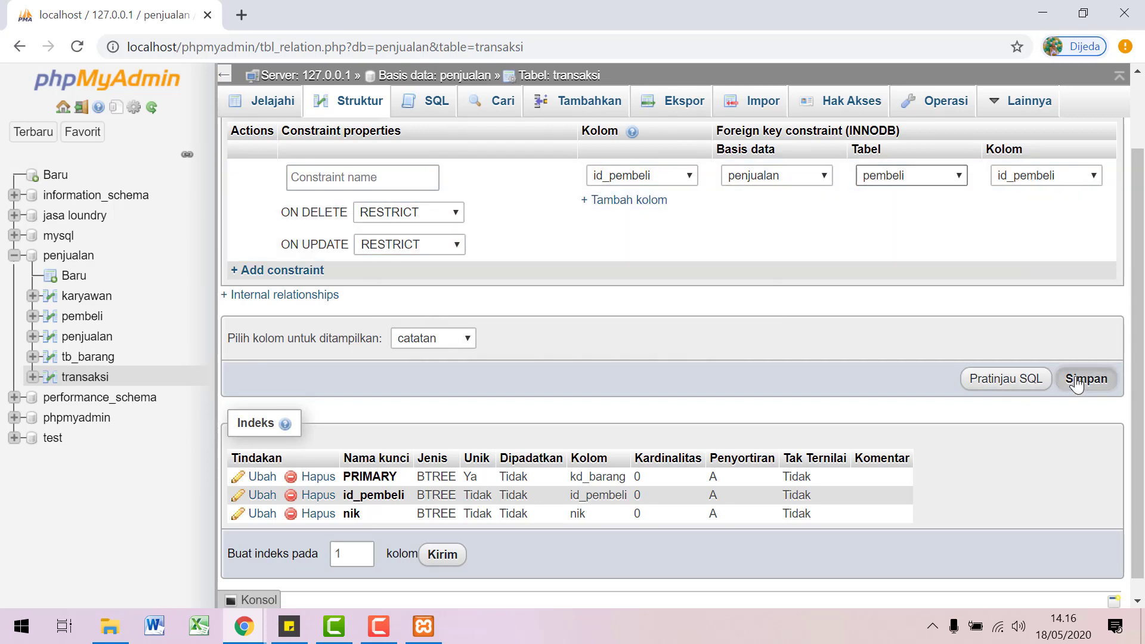
pyautogui.click(1076, 382)
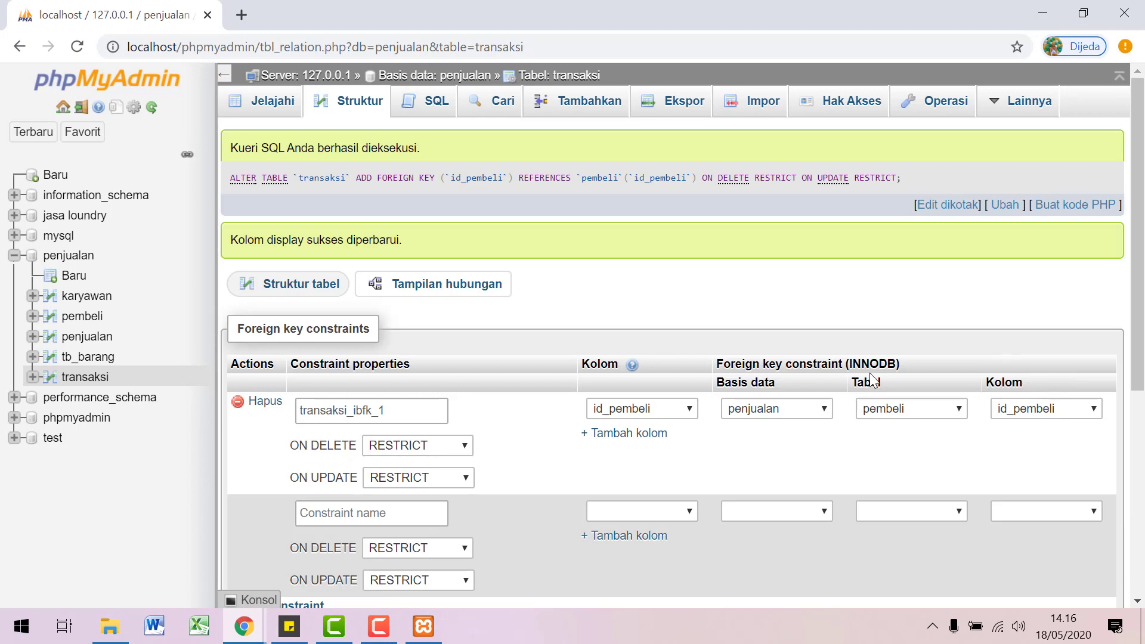
# Step: Save a second constraint linking transaksi.nik to penjualan.karyawan.nik
pyautogui.scroll(-6, 792, 424)
pyautogui.scroll(3, 740, 436)
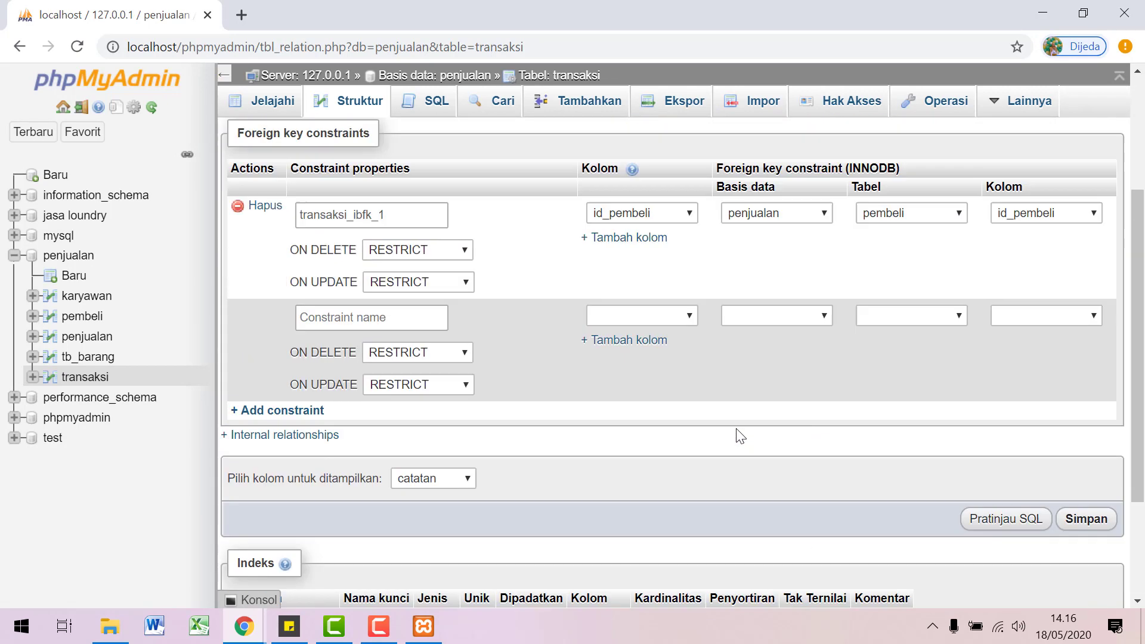
pyautogui.scroll(-1, 682, 373)
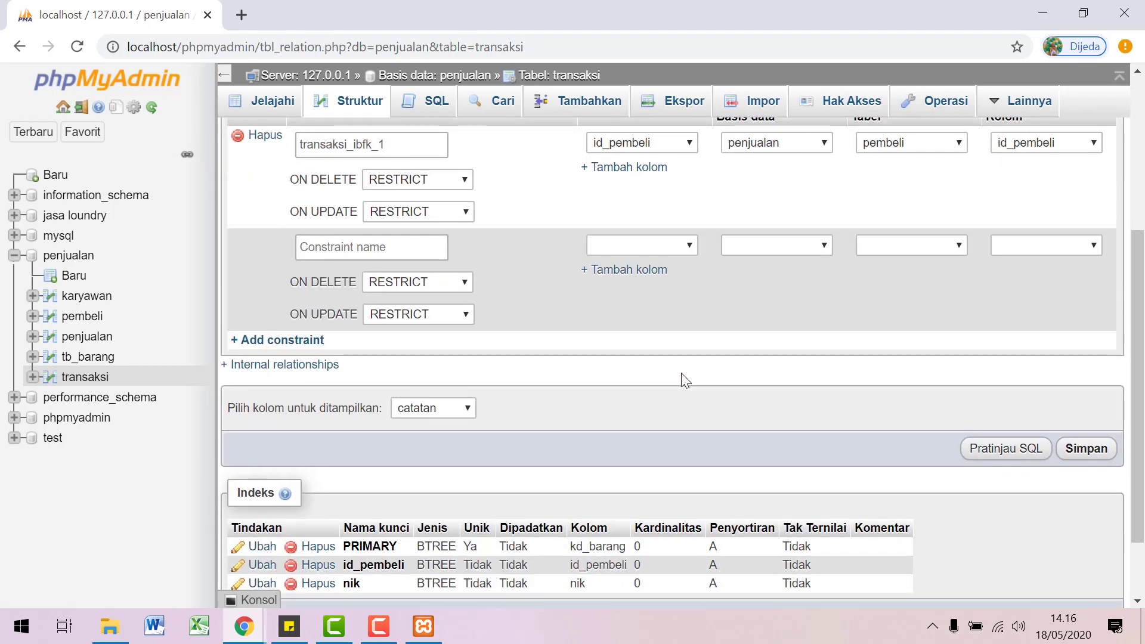
pyautogui.click(687, 247)
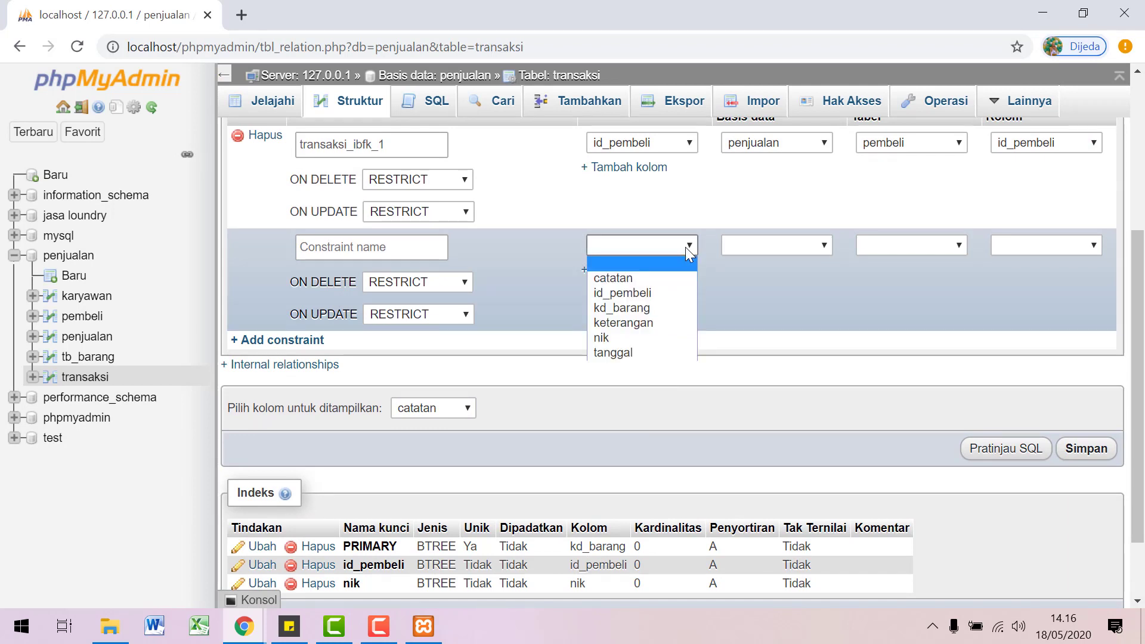
pyautogui.click(644, 338)
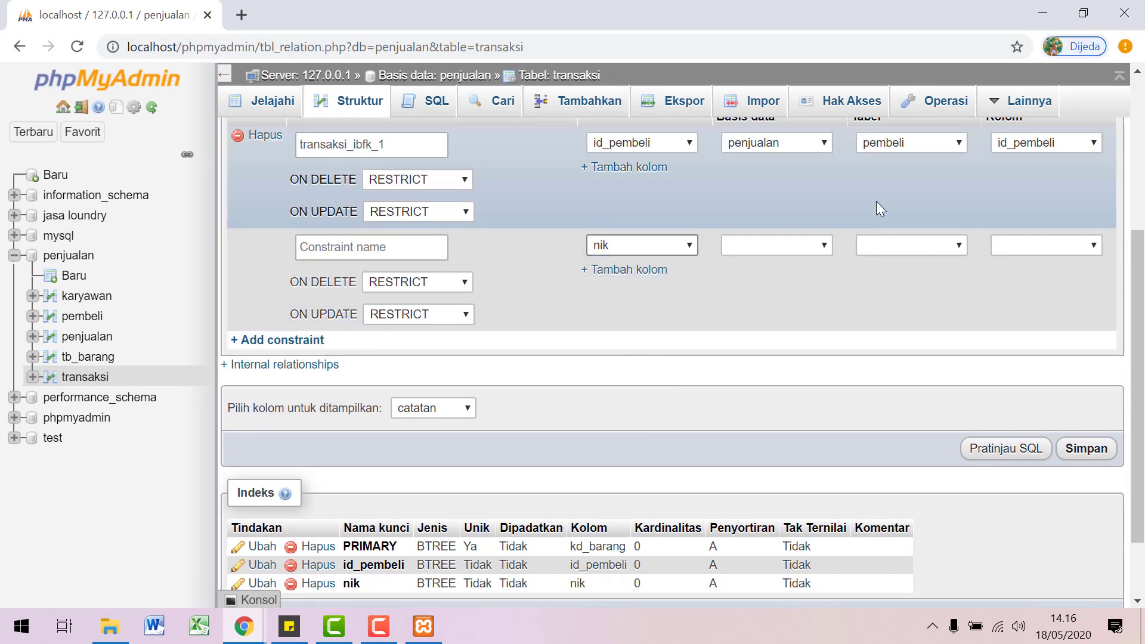
pyautogui.click(817, 247)
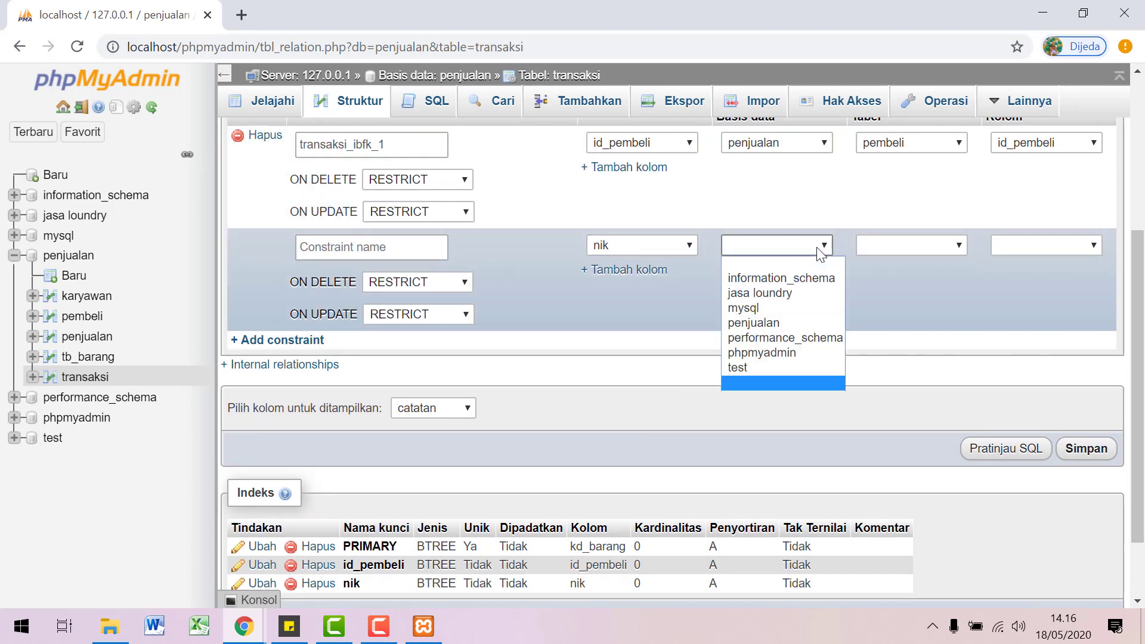
pyautogui.click(744, 325)
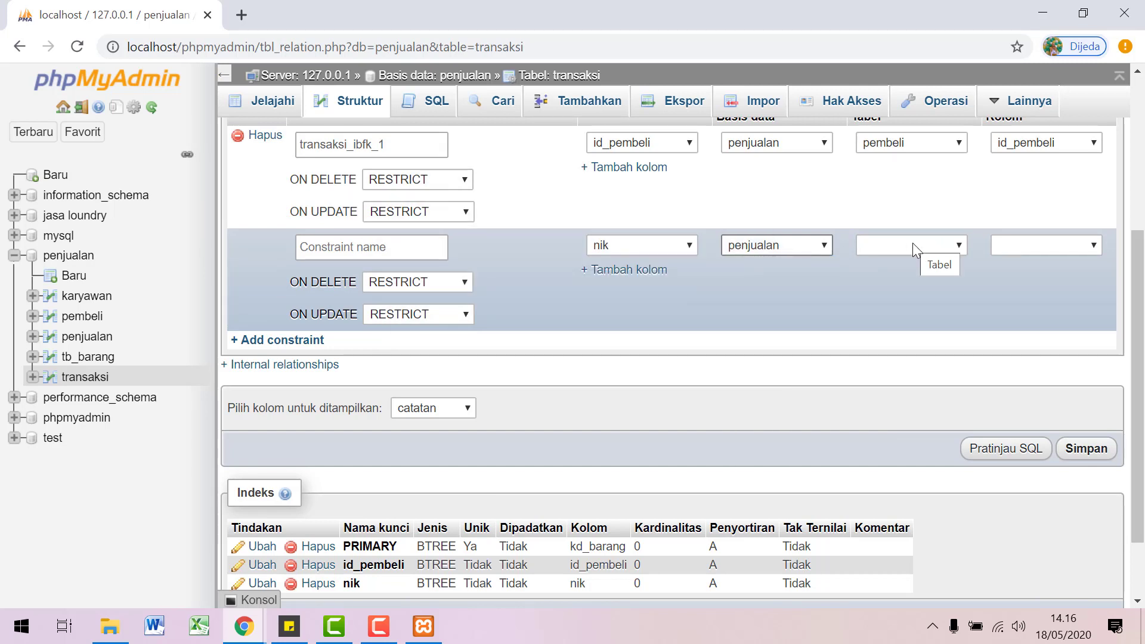
pyautogui.click(912, 248)
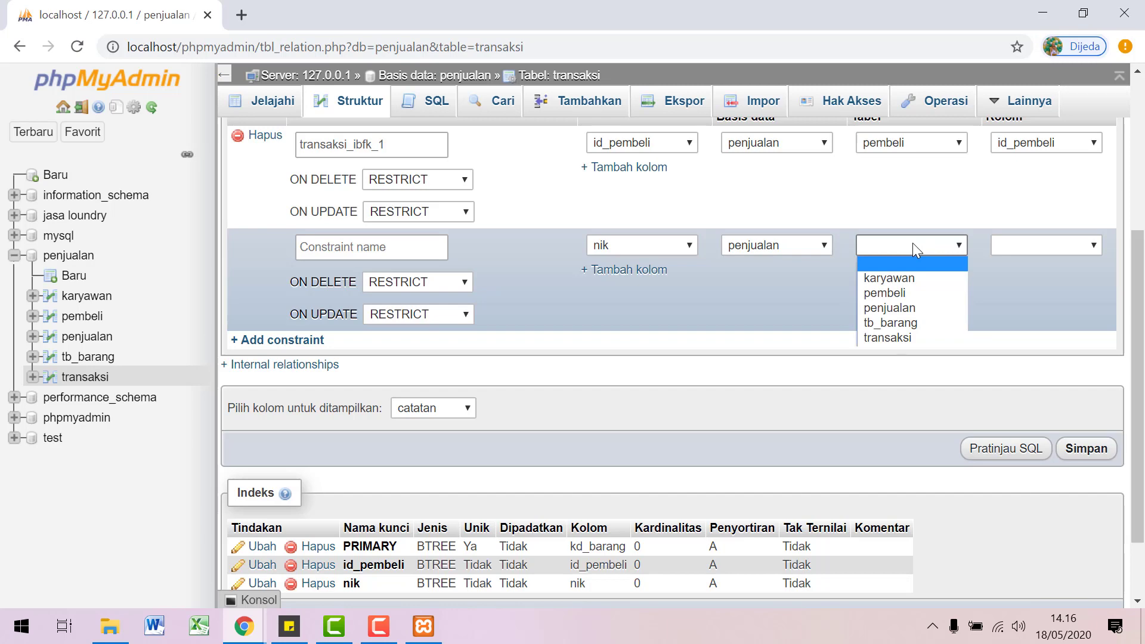
pyautogui.click(909, 276)
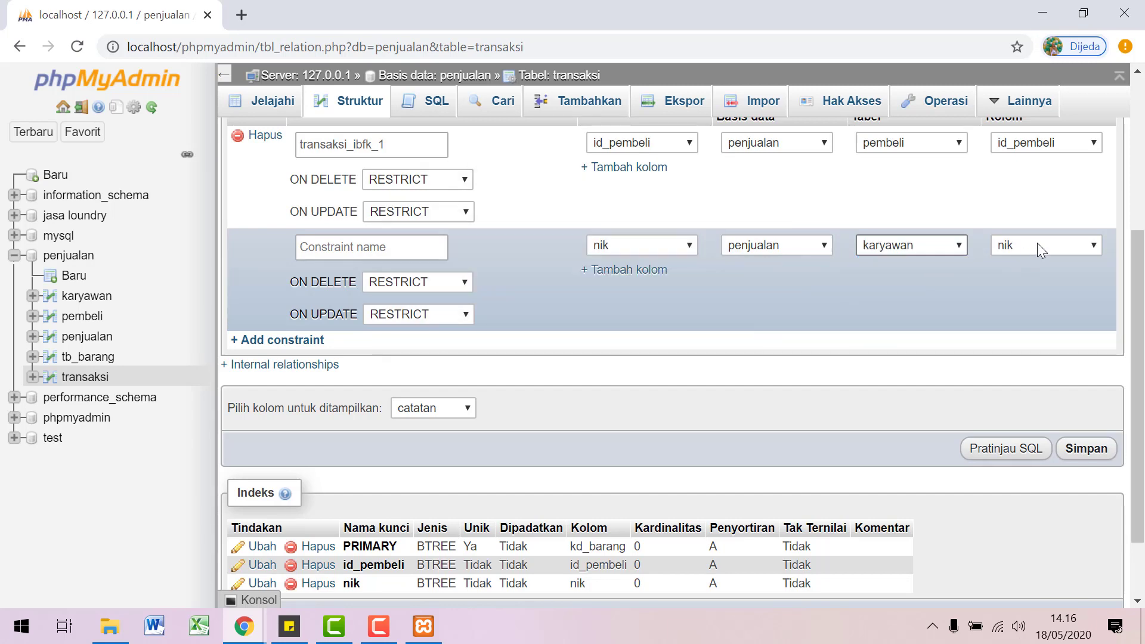
pyautogui.click(1103, 453)
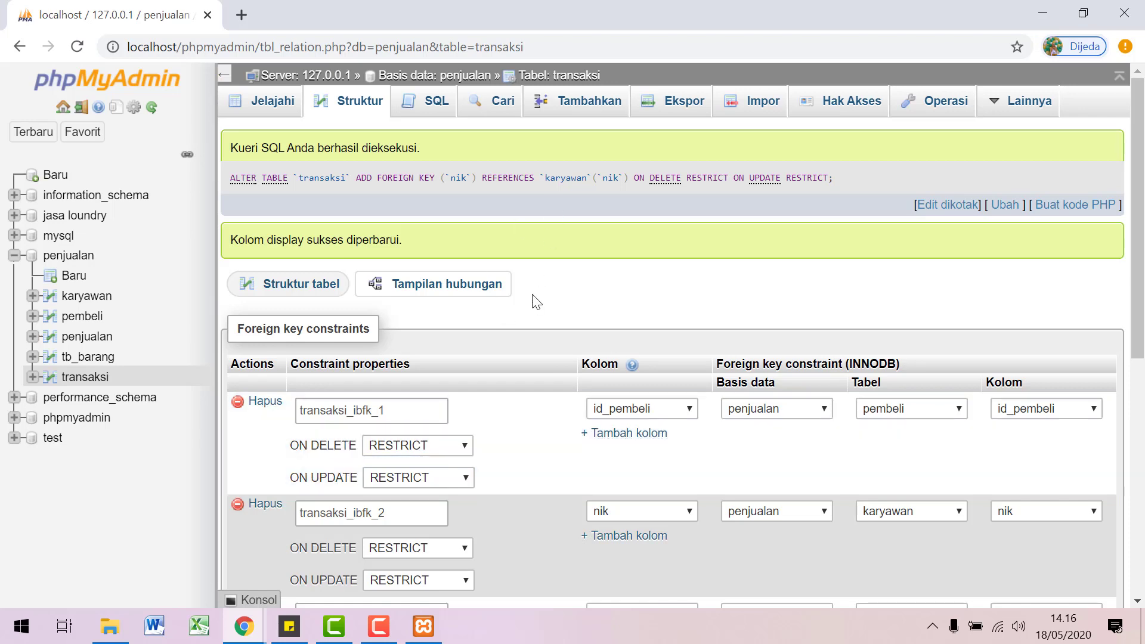
# Step: Look over the saved constraints, then return to transaksi's column structure
pyautogui.scroll(-3, 656, 304)
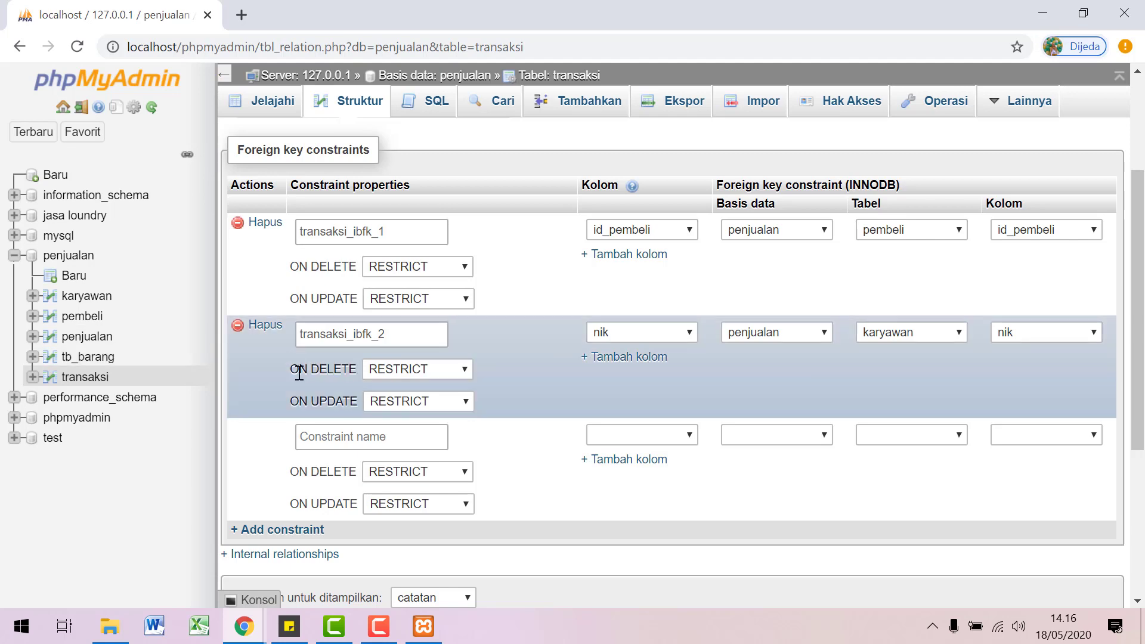
pyautogui.scroll(-4, 504, 460)
pyautogui.scroll(3, 503, 457)
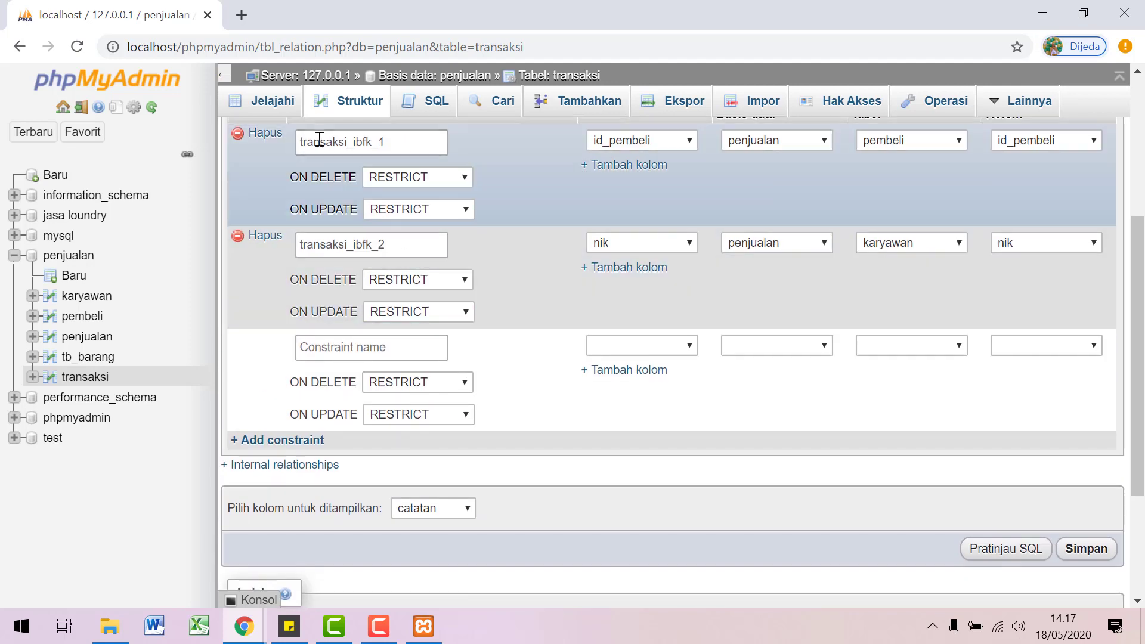
pyautogui.click(358, 114)
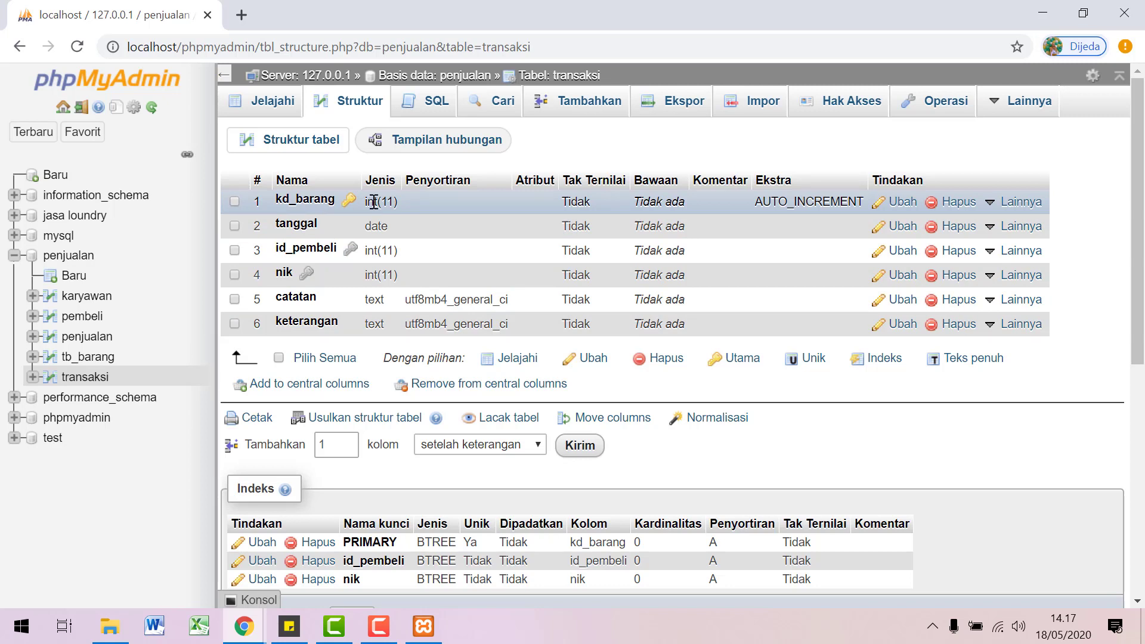
# Step: Save a constraint linking transaksi.kd_barang to penjualan.penjualan.kd_barang
pyautogui.click(471, 142)
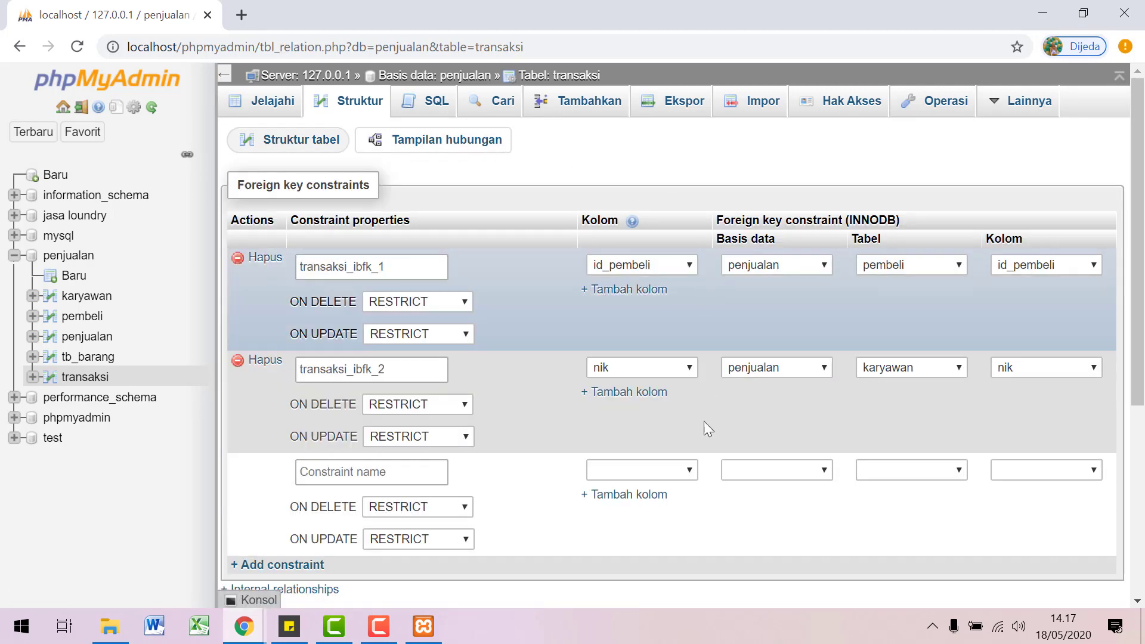
pyautogui.click(689, 471)
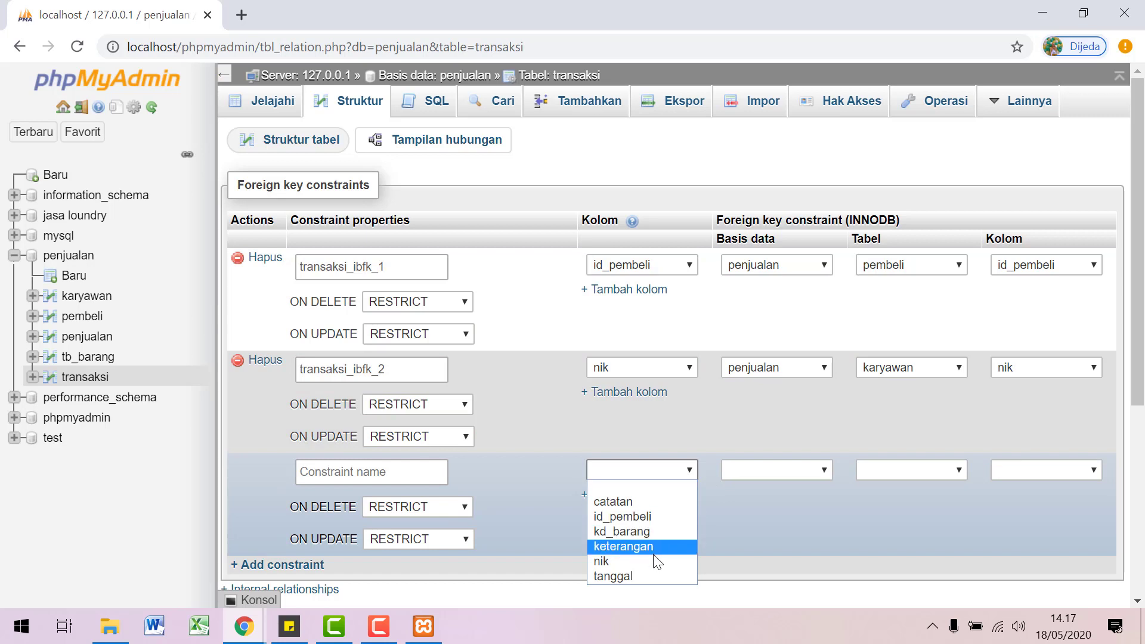
pyautogui.click(649, 530)
pyautogui.click(820, 470)
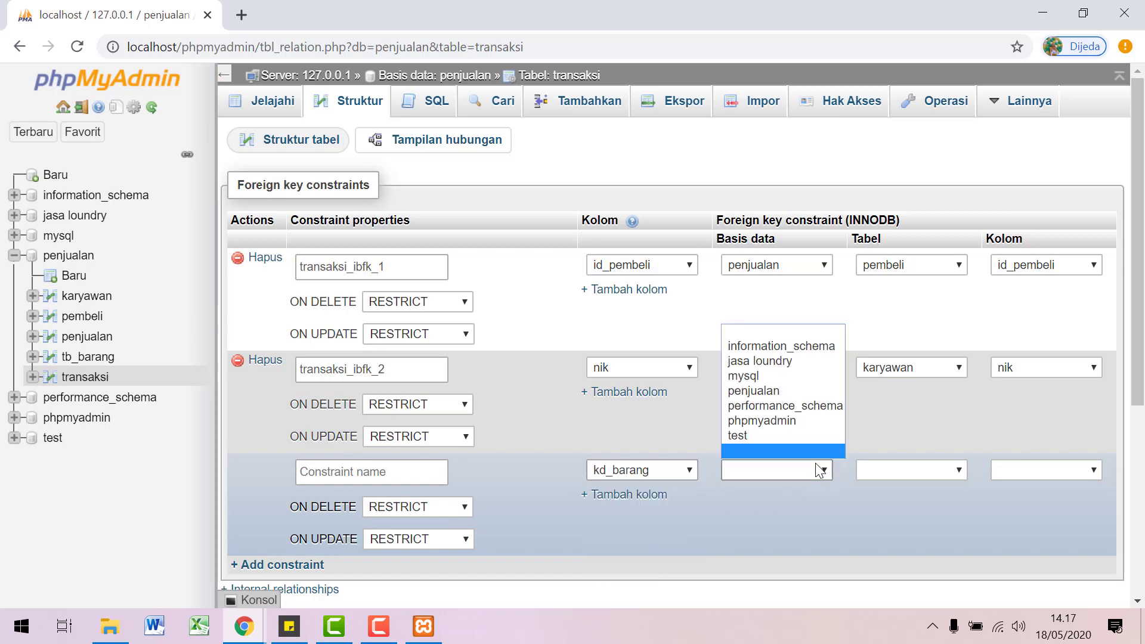
pyautogui.click(776, 392)
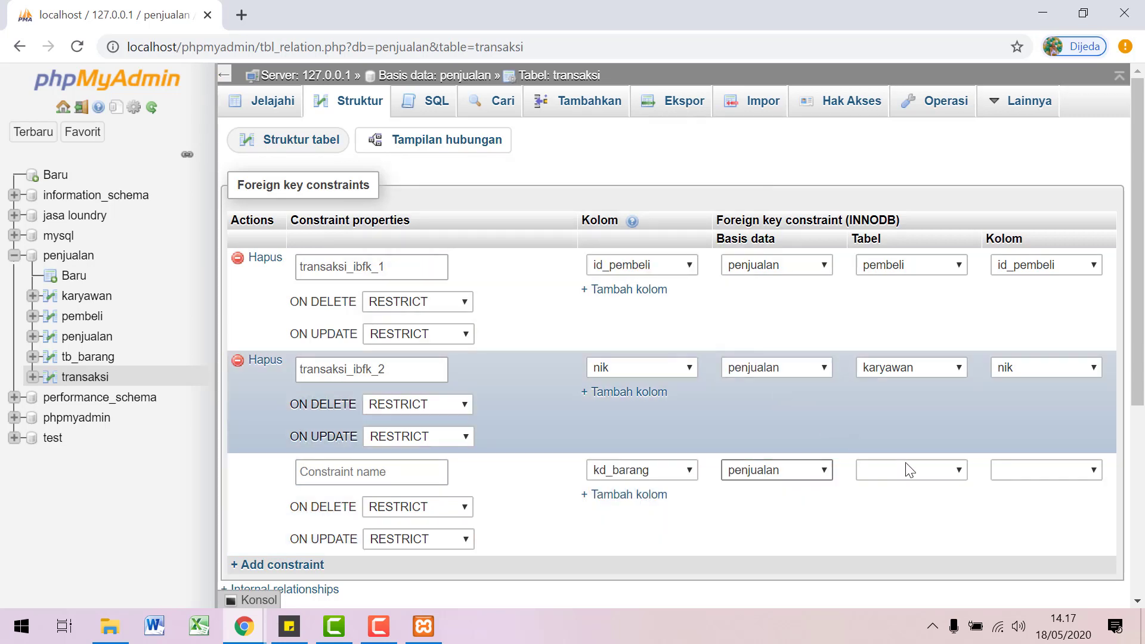
pyautogui.click(912, 470)
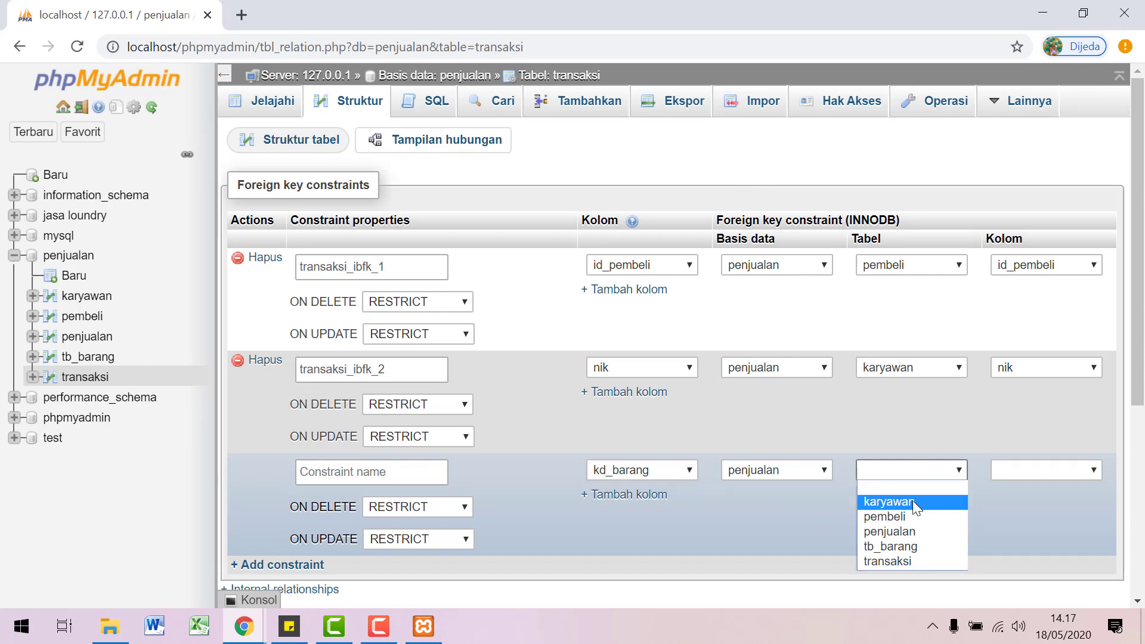
pyautogui.click(907, 529)
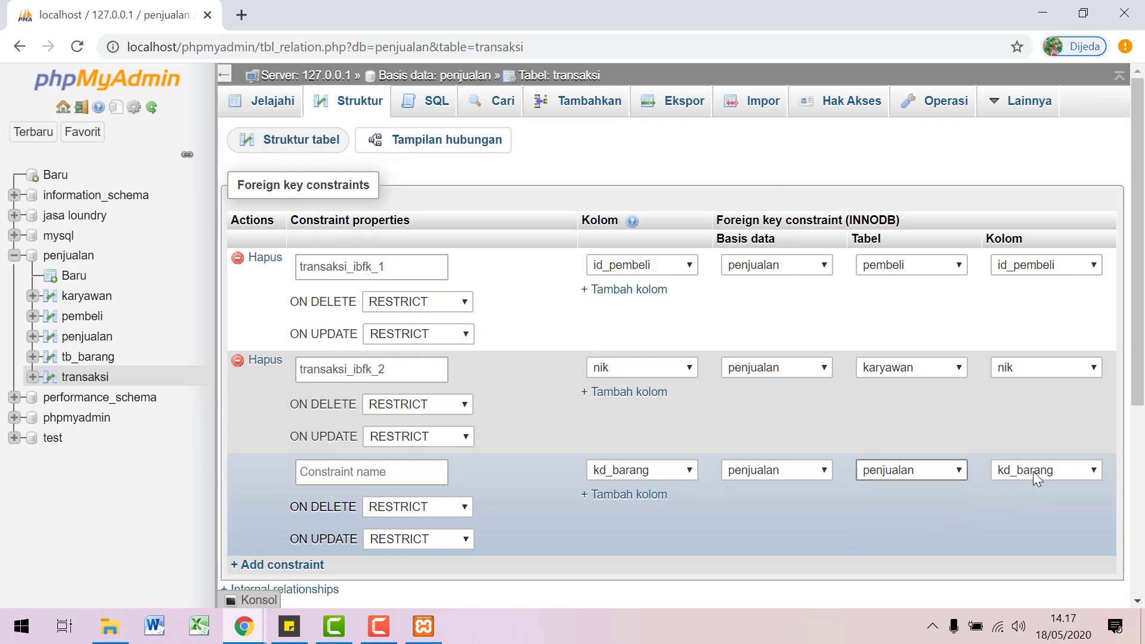
pyautogui.scroll(-4, 1049, 524)
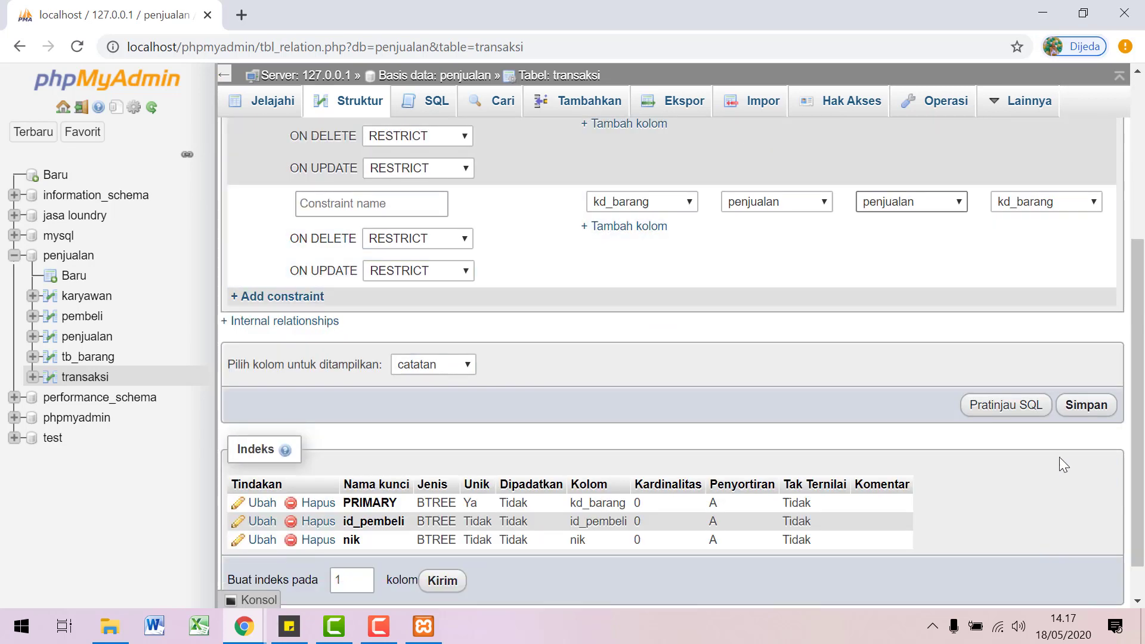
pyautogui.click(1076, 410)
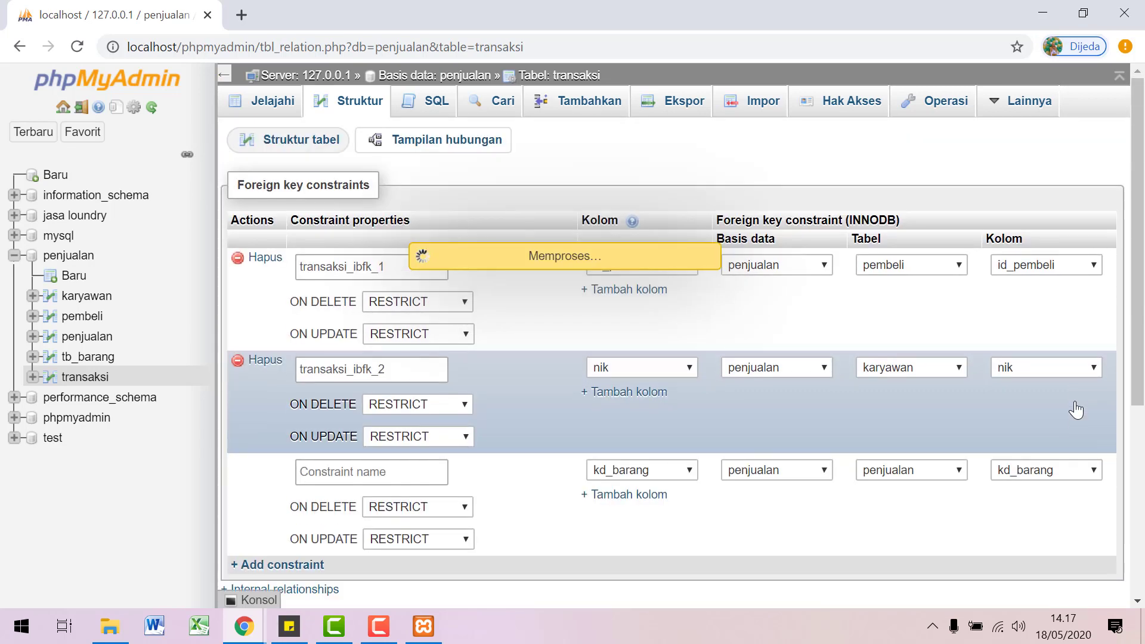
# Step: Review the three saved constraints, then return to transaksi's structure
pyautogui.scroll(-8, 427, 422)
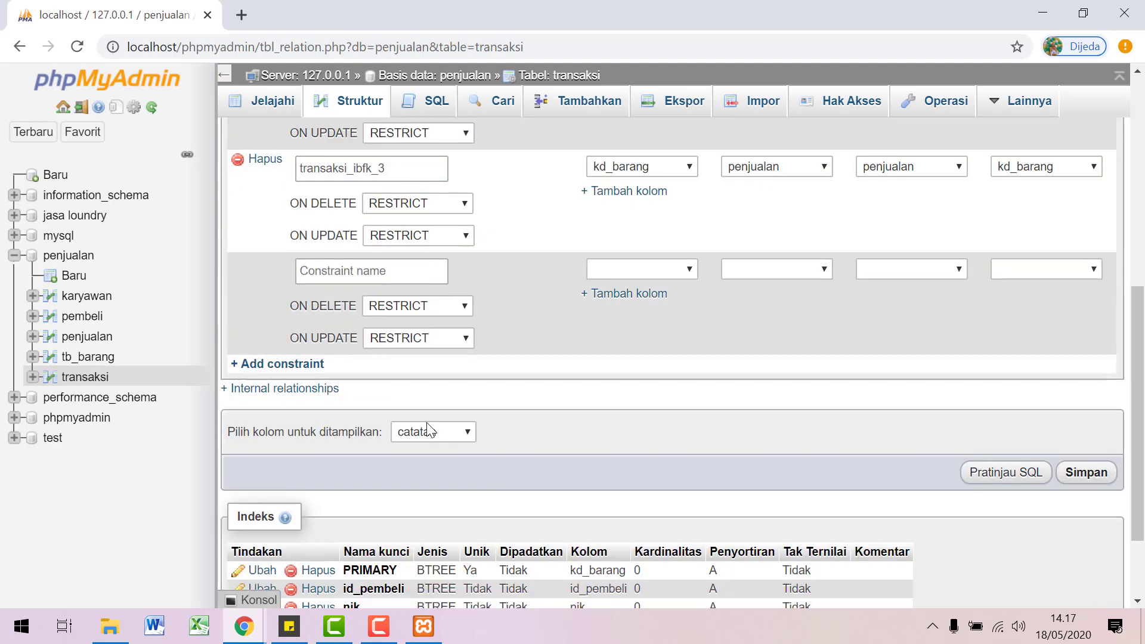
pyautogui.scroll(1, 554, 320)
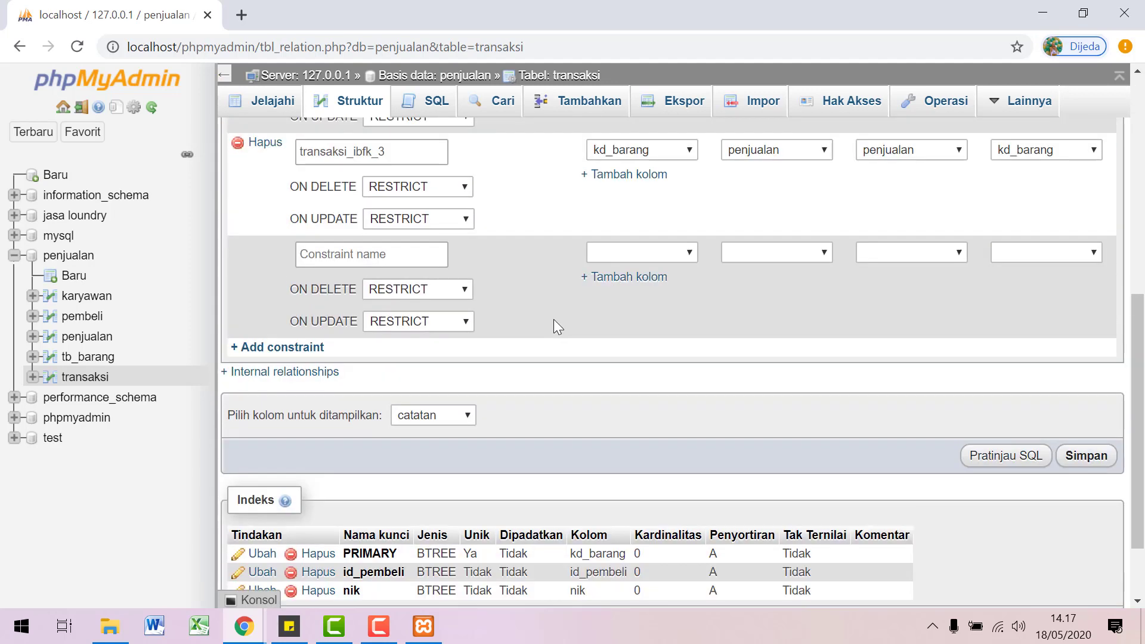
pyautogui.scroll(-1, 570, 319)
pyautogui.scroll(3, 573, 325)
pyautogui.scroll(4, 574, 327)
pyautogui.scroll(-1, 584, 369)
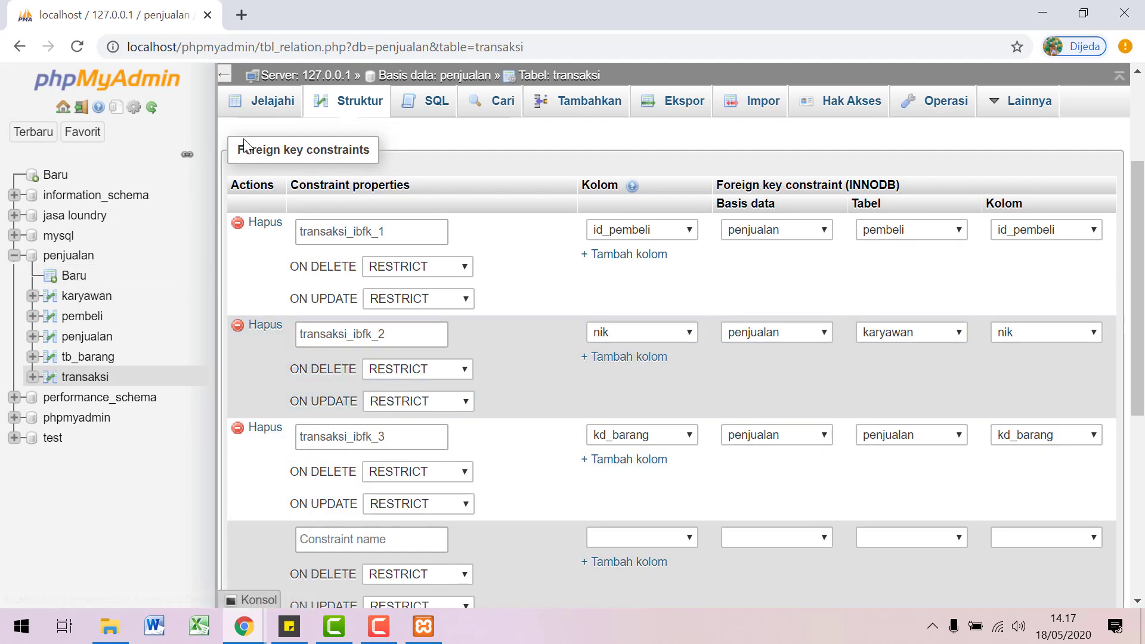
pyautogui.scroll(3, 352, 133)
pyautogui.click(356, 115)
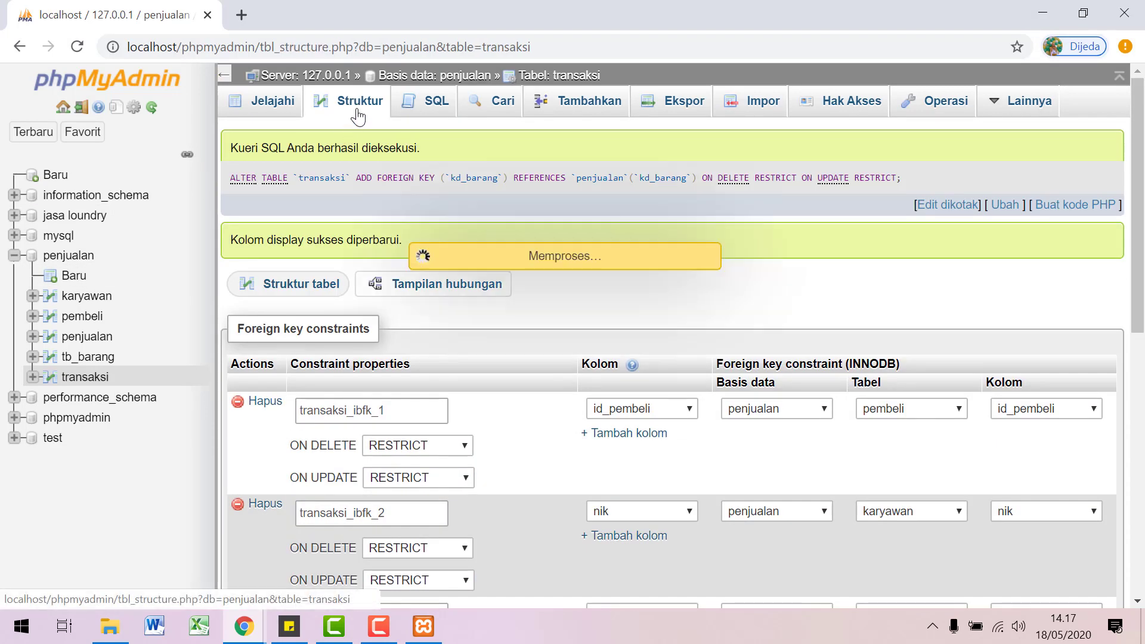
# Step: Switch to the penjualan database overview with its five tables
pyautogui.scroll(-4, 388, 274)
pyautogui.scroll(3, 406, 262)
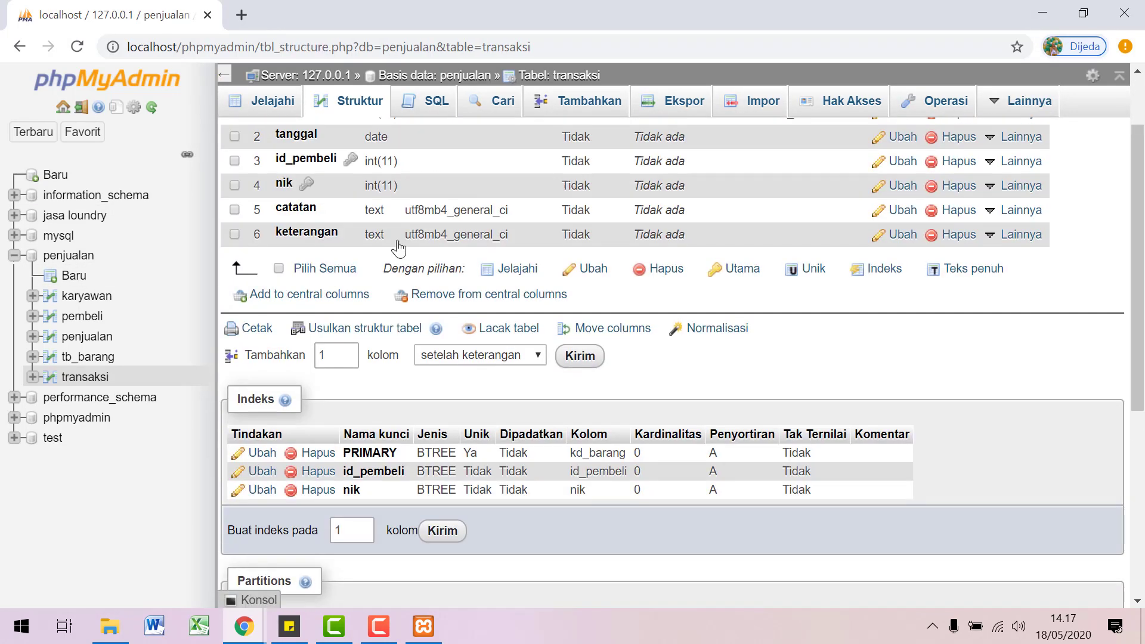
pyautogui.moveTo(1025, 140)
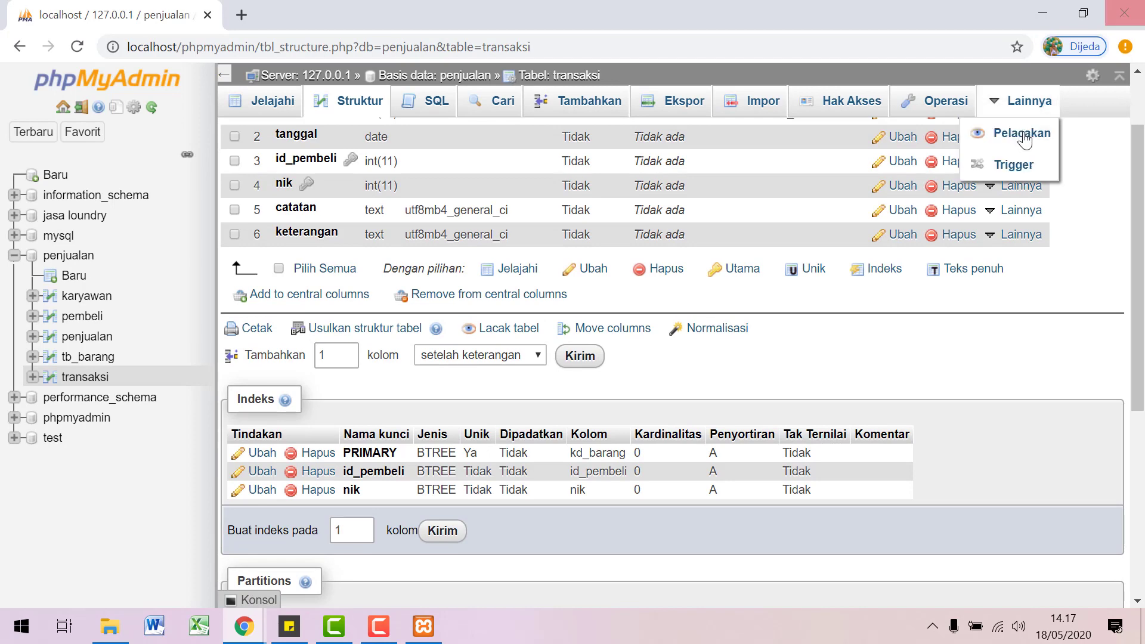
pyautogui.click(68, 261)
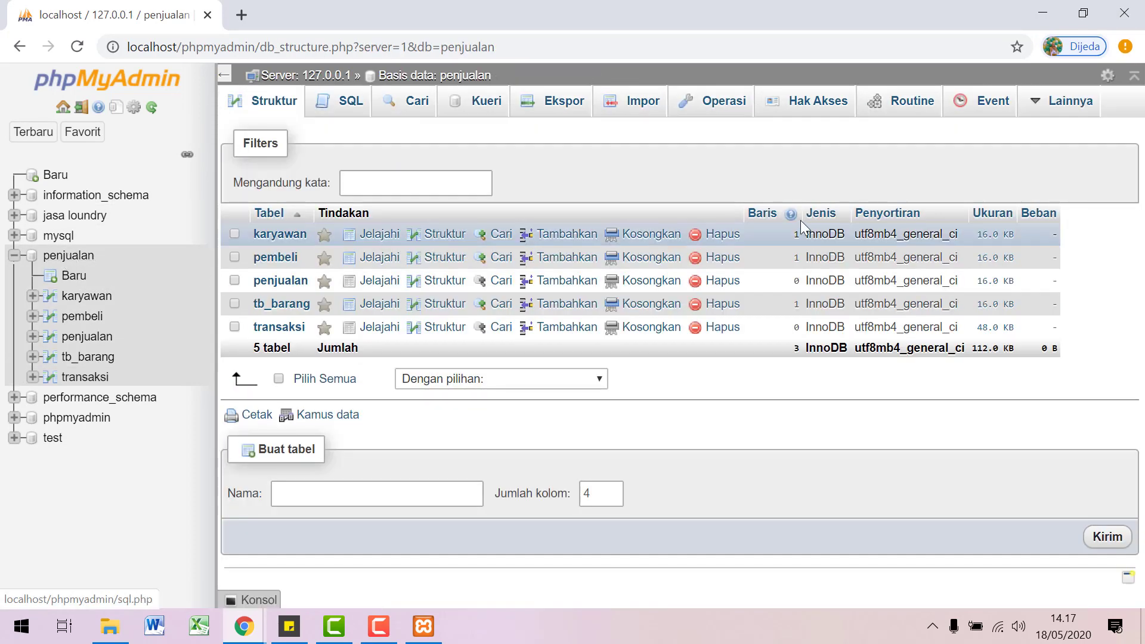
pyautogui.moveTo(1038, 109)
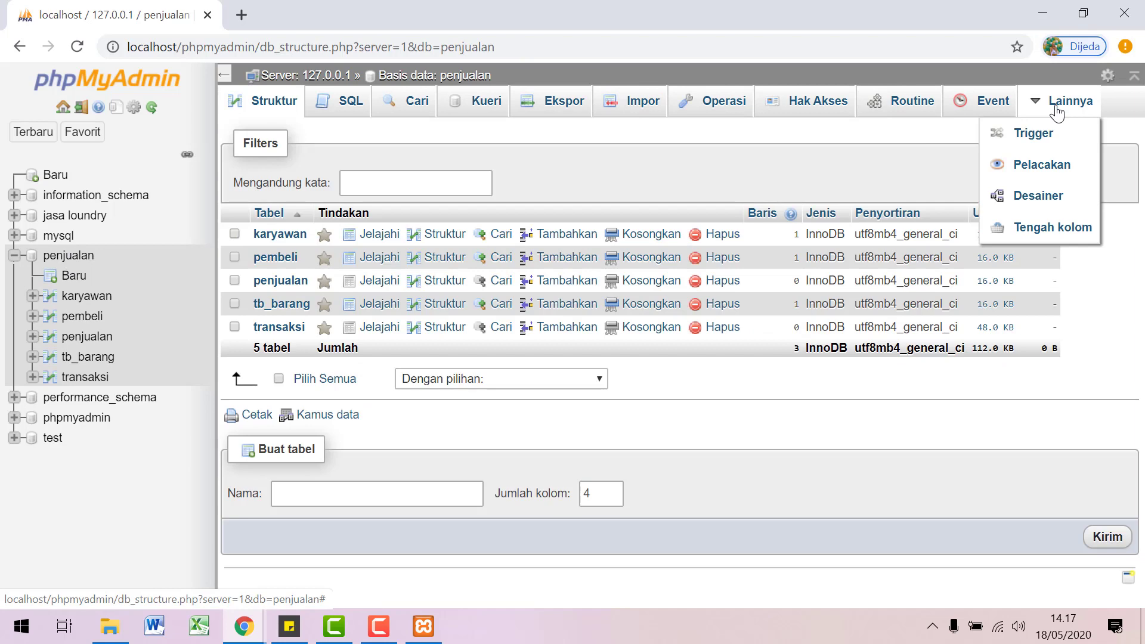
# Step: Open penjualan in Designer; move penjualan to centre, pembeli below transaksi, transaksi top right
pyautogui.click(1038, 197)
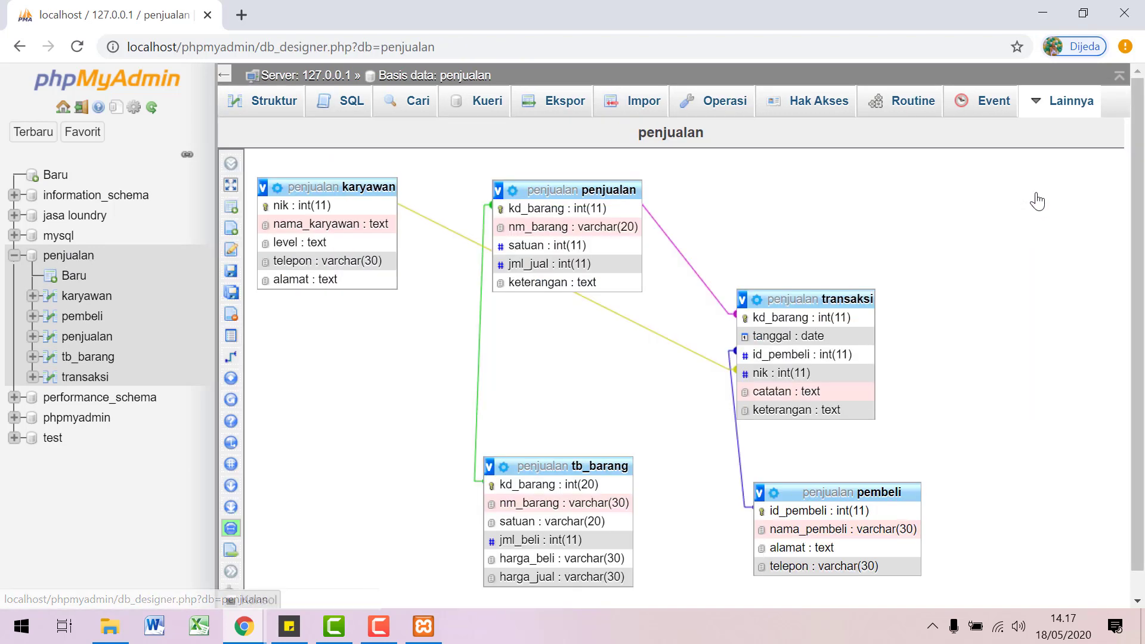
pyautogui.moveTo(556, 196); pyautogui.dragTo(530, 220)
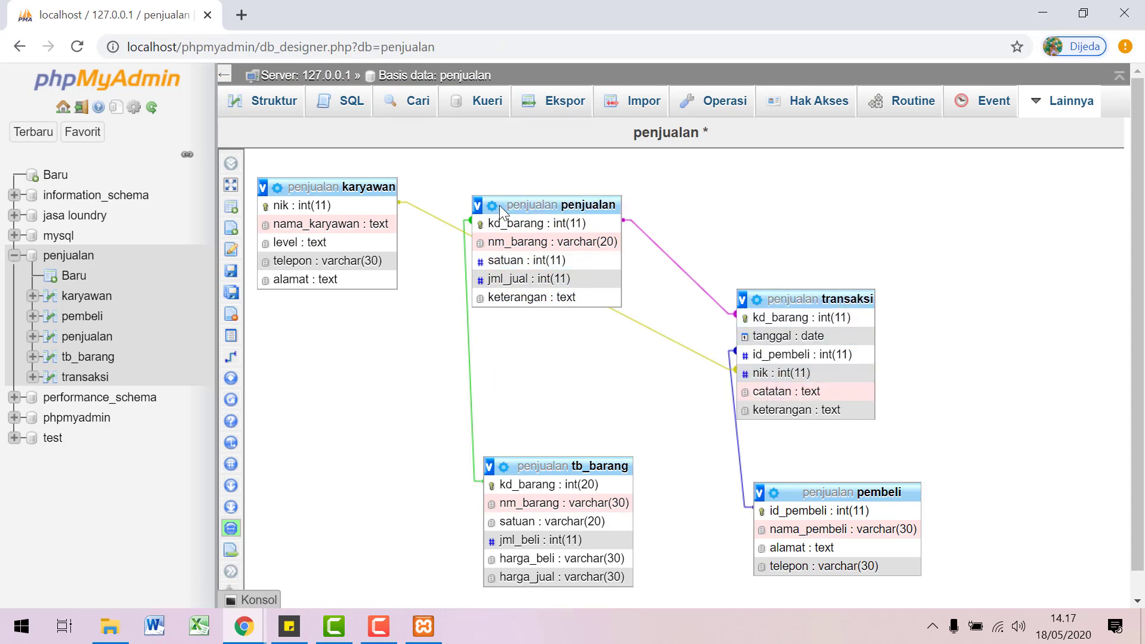
pyautogui.moveTo(536, 206); pyautogui.dragTo(610, 159)
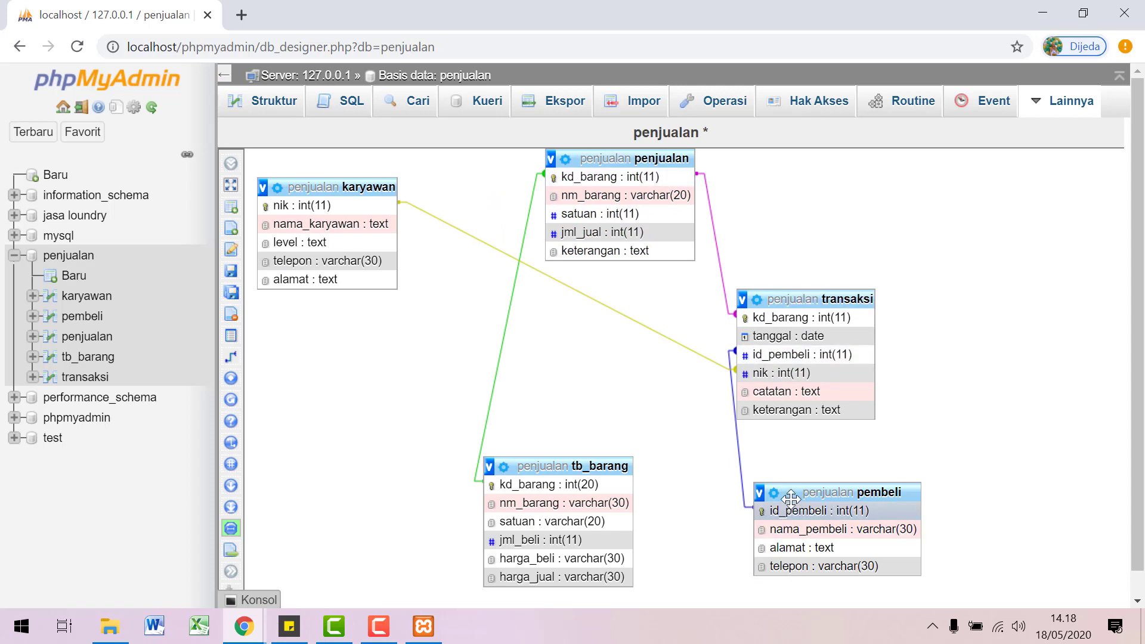
pyautogui.moveTo(791, 498); pyautogui.dragTo(751, 507)
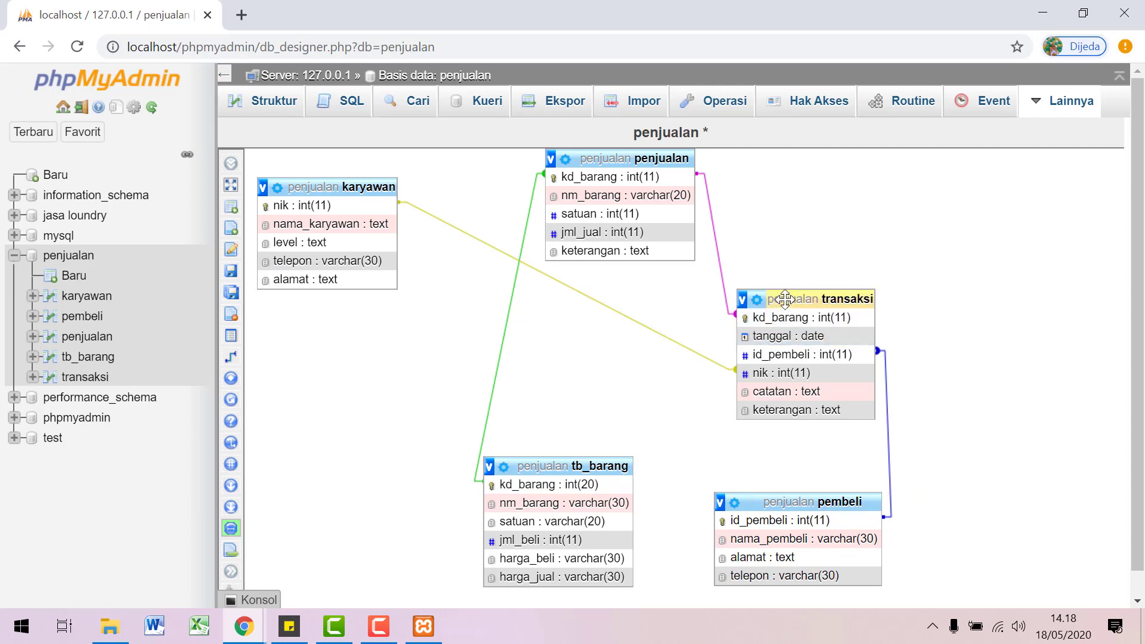
pyautogui.moveTo(785, 298); pyautogui.dragTo(785, 299)
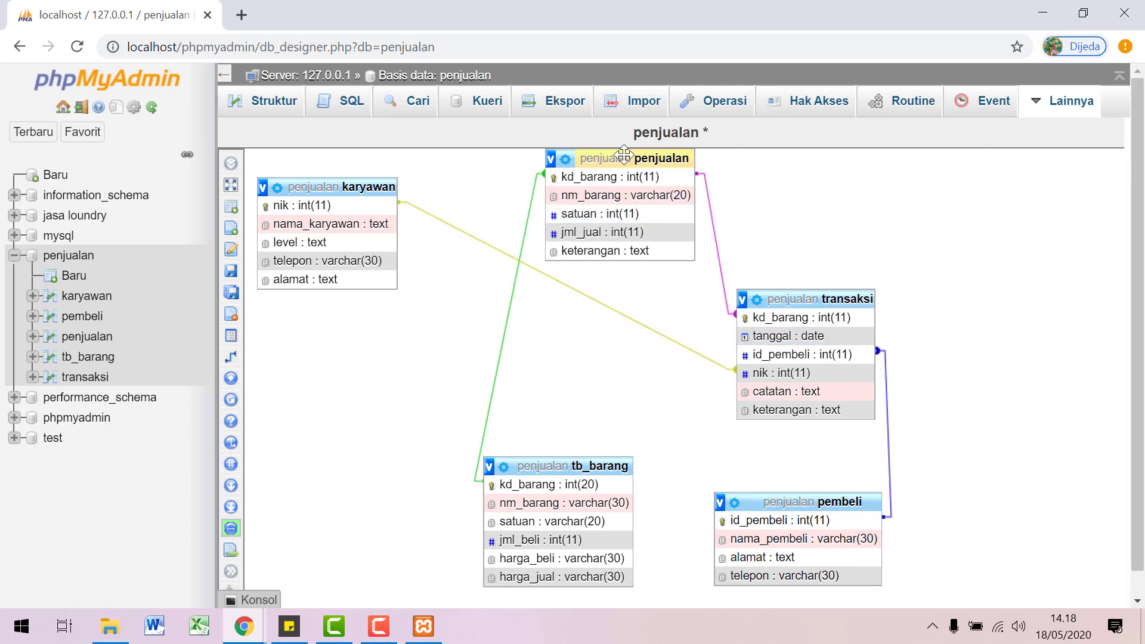
pyautogui.moveTo(624, 154); pyautogui.dragTo(606, 317)
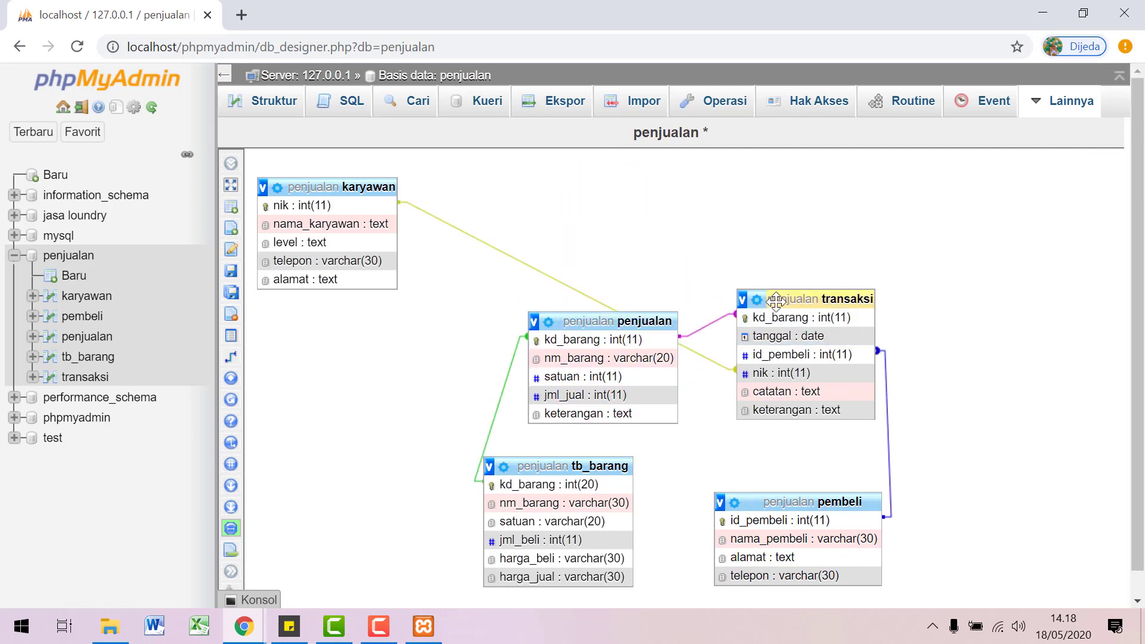
pyautogui.moveTo(785, 298); pyautogui.dragTo(790, 203)
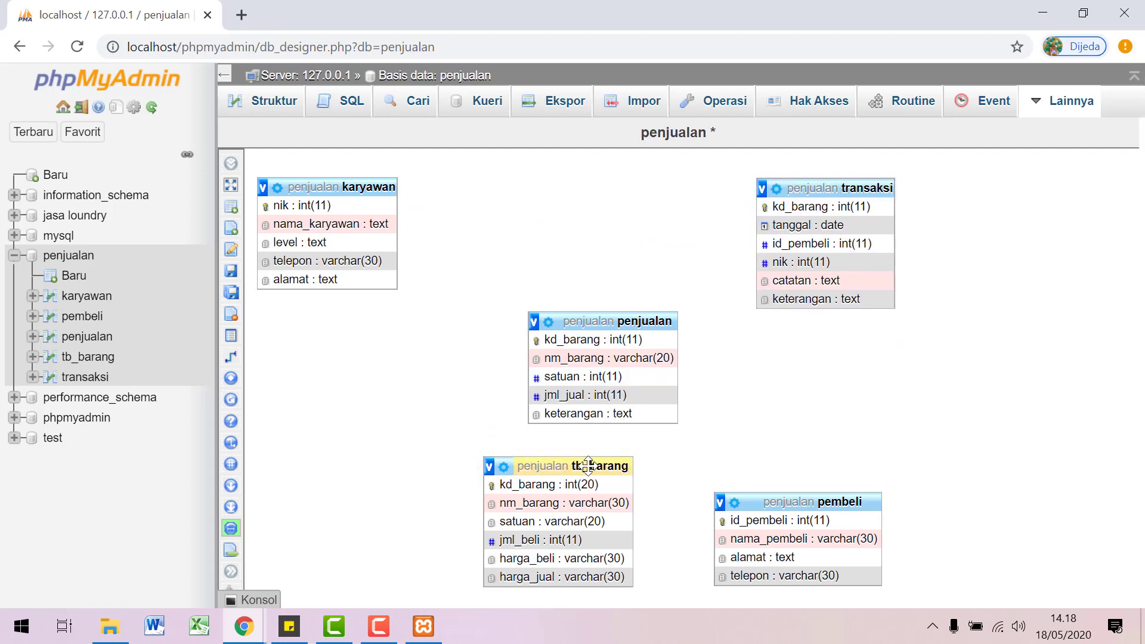
# Step: Place tb_barang left of penjualan and fine-tune the transaksi, penjualan and pembeli positions
pyautogui.moveTo(567, 463); pyautogui.dragTo(370, 300)
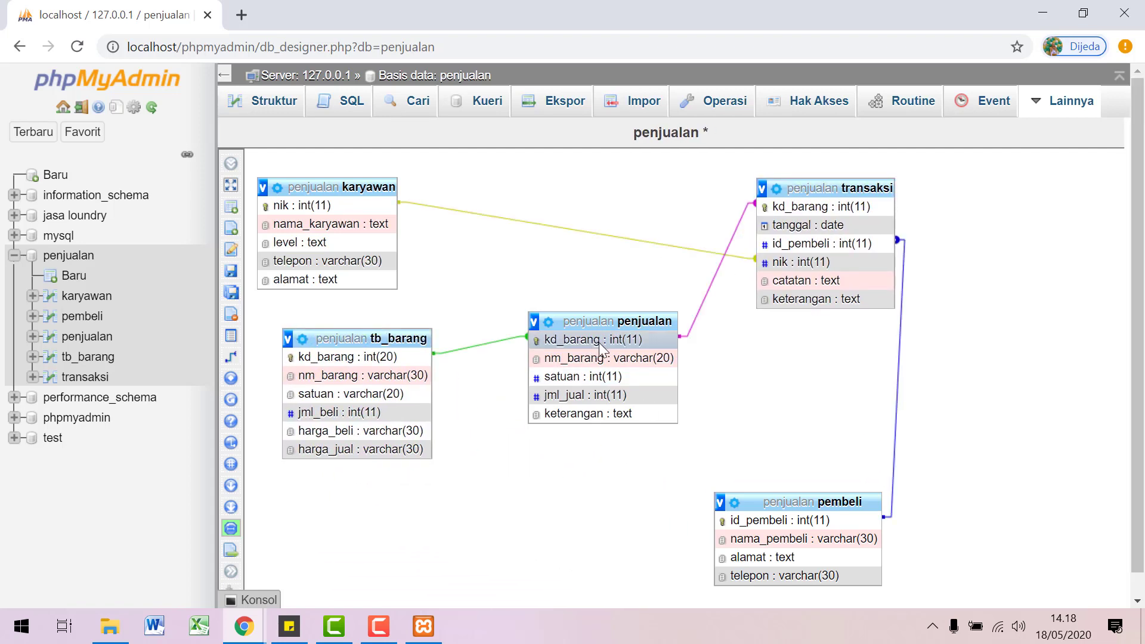
pyautogui.moveTo(599, 334); pyautogui.dragTo(597, 358)
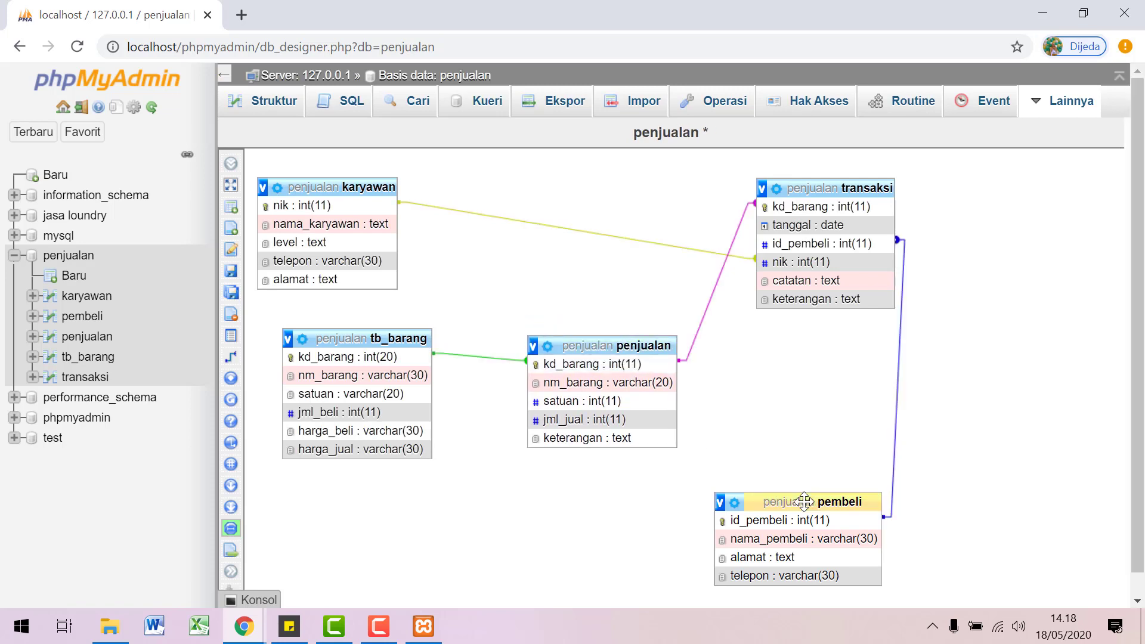
pyautogui.moveTo(804, 501); pyautogui.dragTo(845, 452)
pyautogui.moveTo(376, 341); pyautogui.dragTo(362, 373)
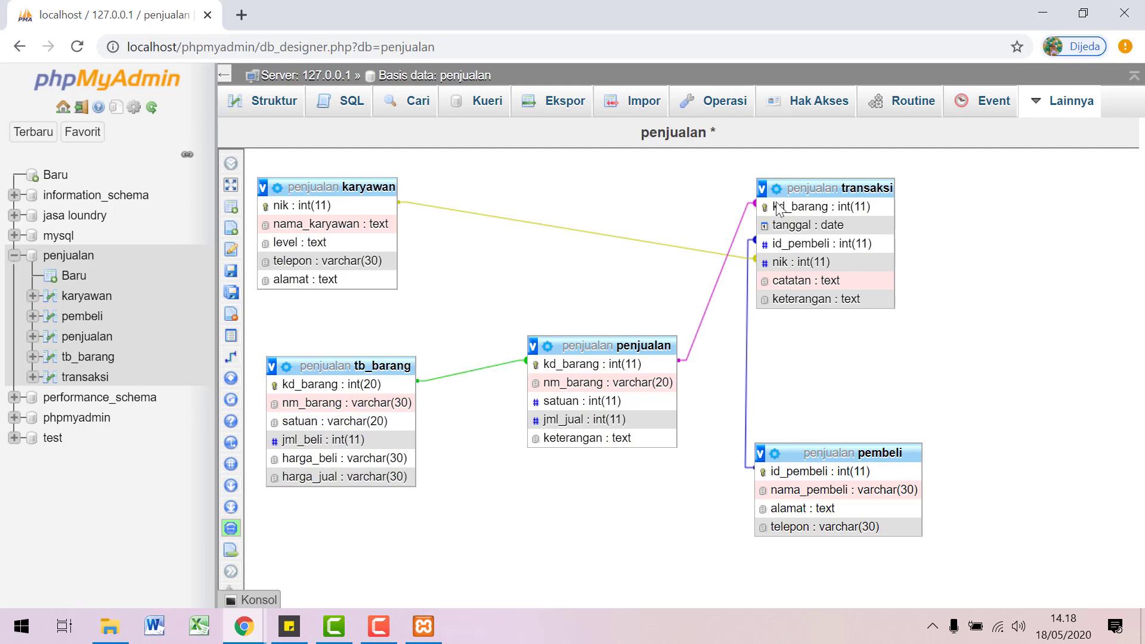
pyautogui.moveTo(785, 188); pyautogui.dragTo(786, 180)
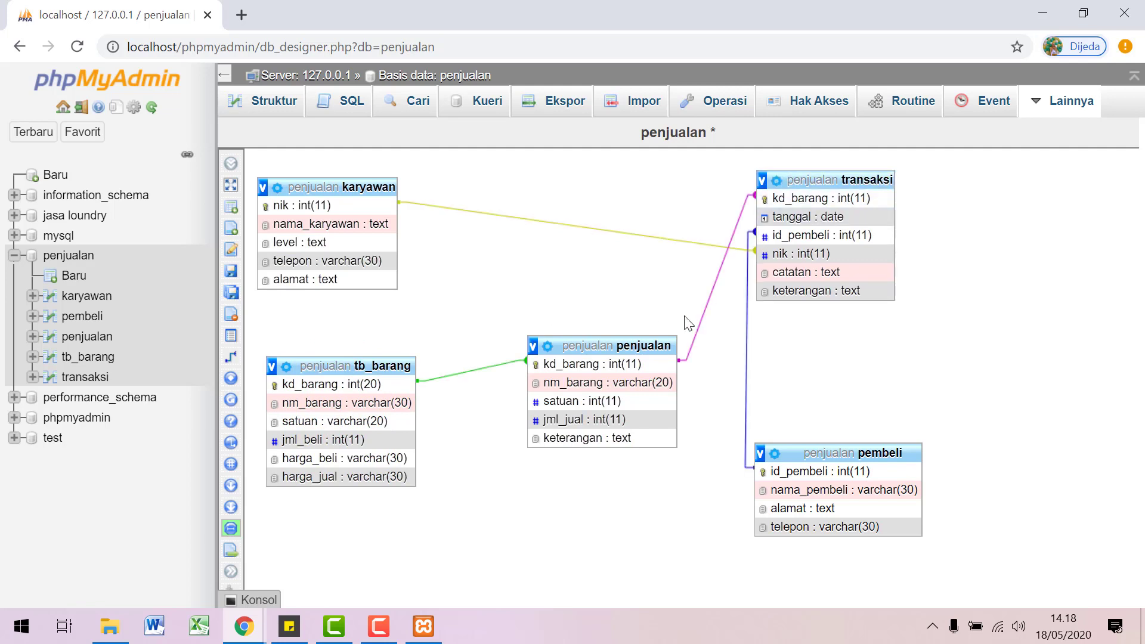
pyautogui.moveTo(630, 348); pyautogui.dragTo(623, 361)
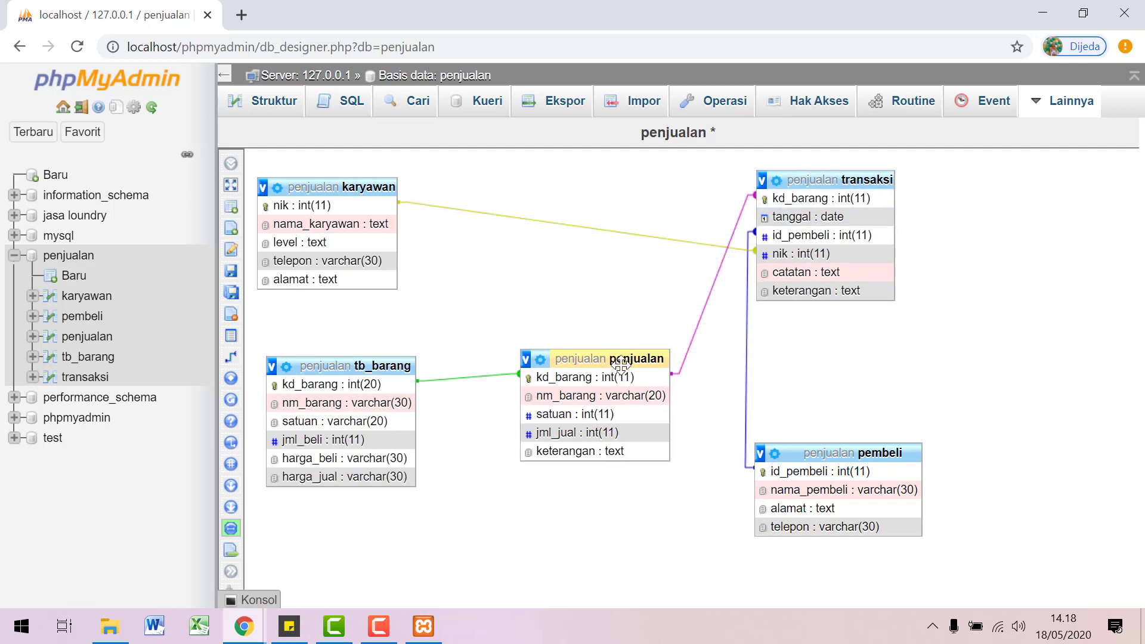
pyautogui.moveTo(799, 454); pyautogui.dragTo(799, 432)
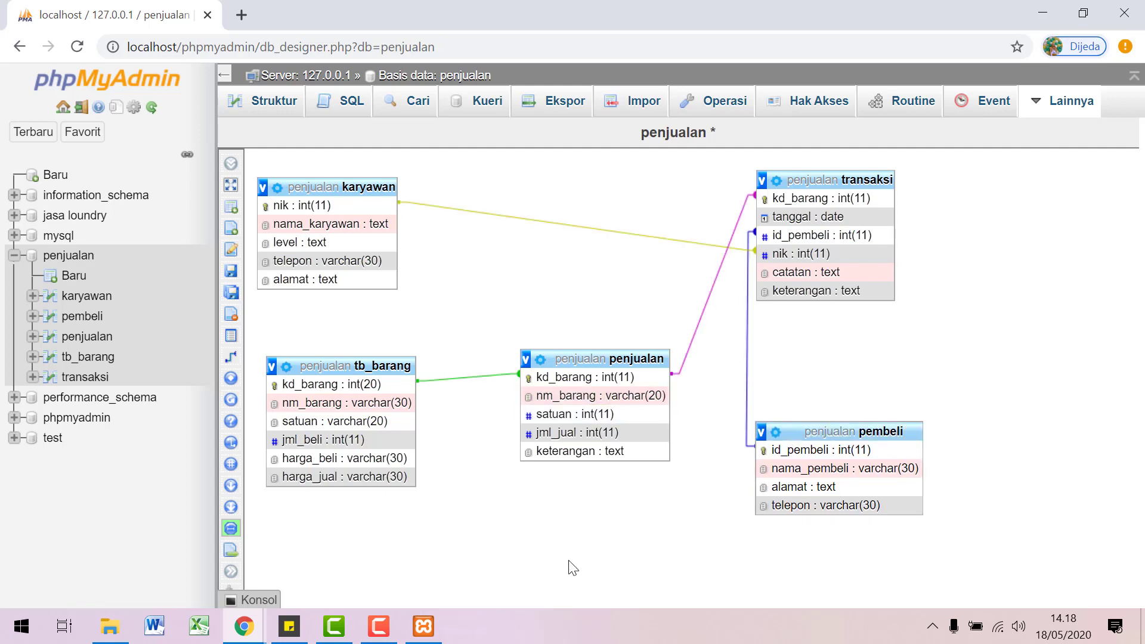